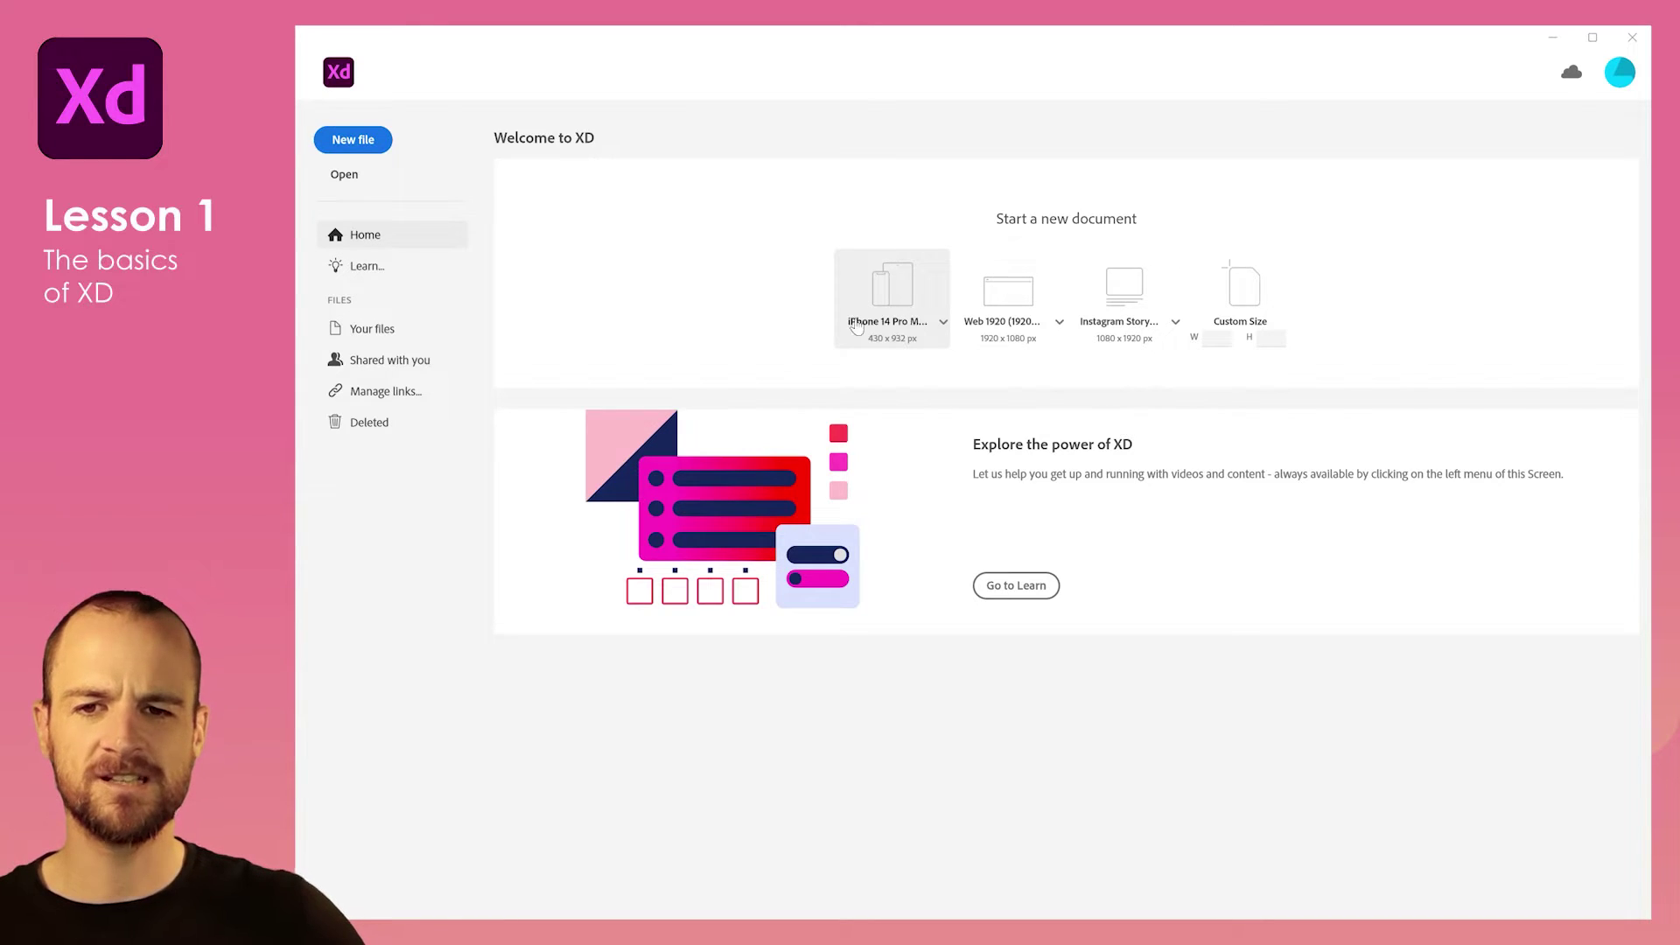
Create a new document with the 430 x 932 px iPhone 14 Pro Max artboard preset.
left_click(901, 313)
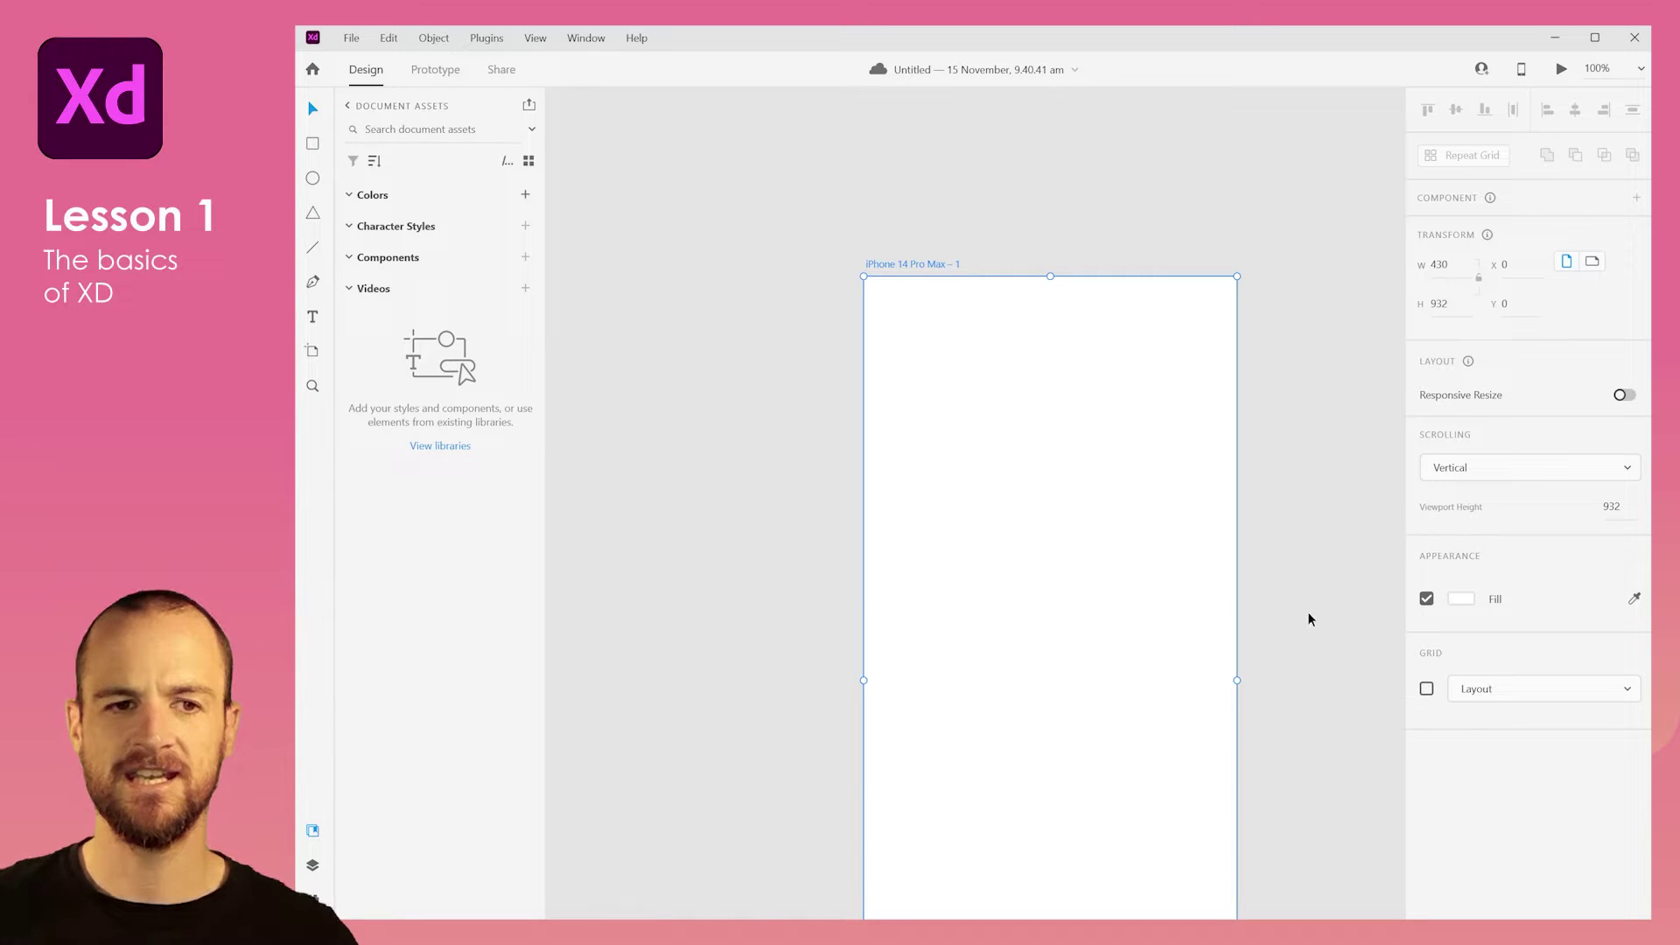
scroll(1026, 376, "down", 3)
scroll(1027, 377, "down", 2)
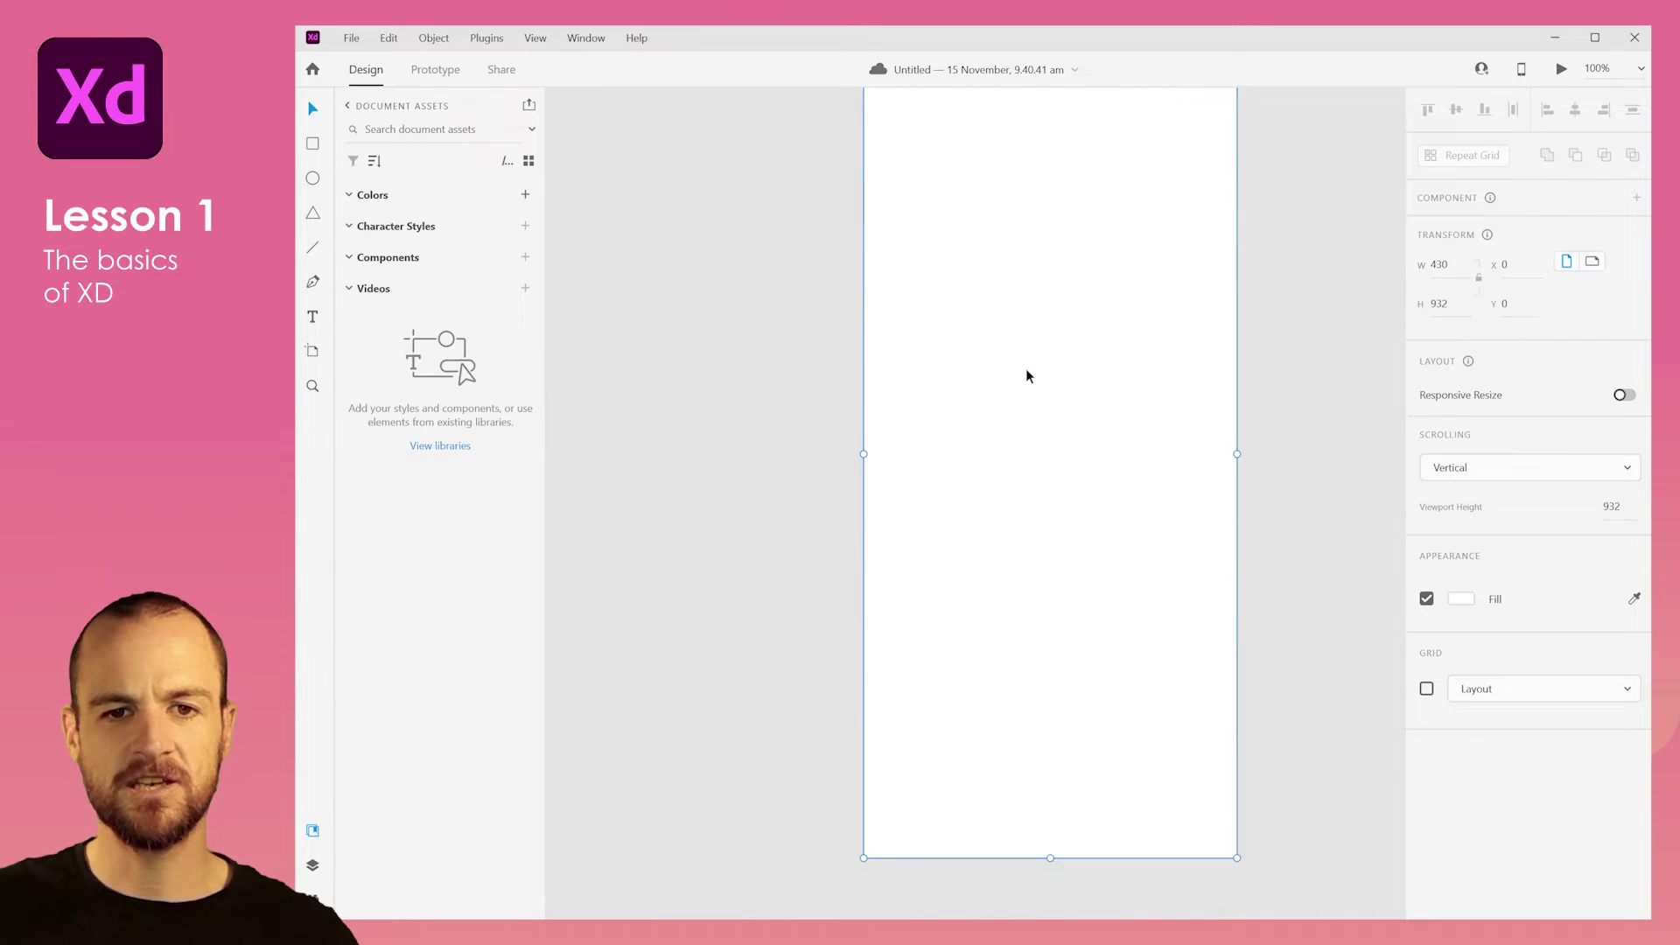
scroll(1027, 376, "down", 3)
left_click(1015, 341)
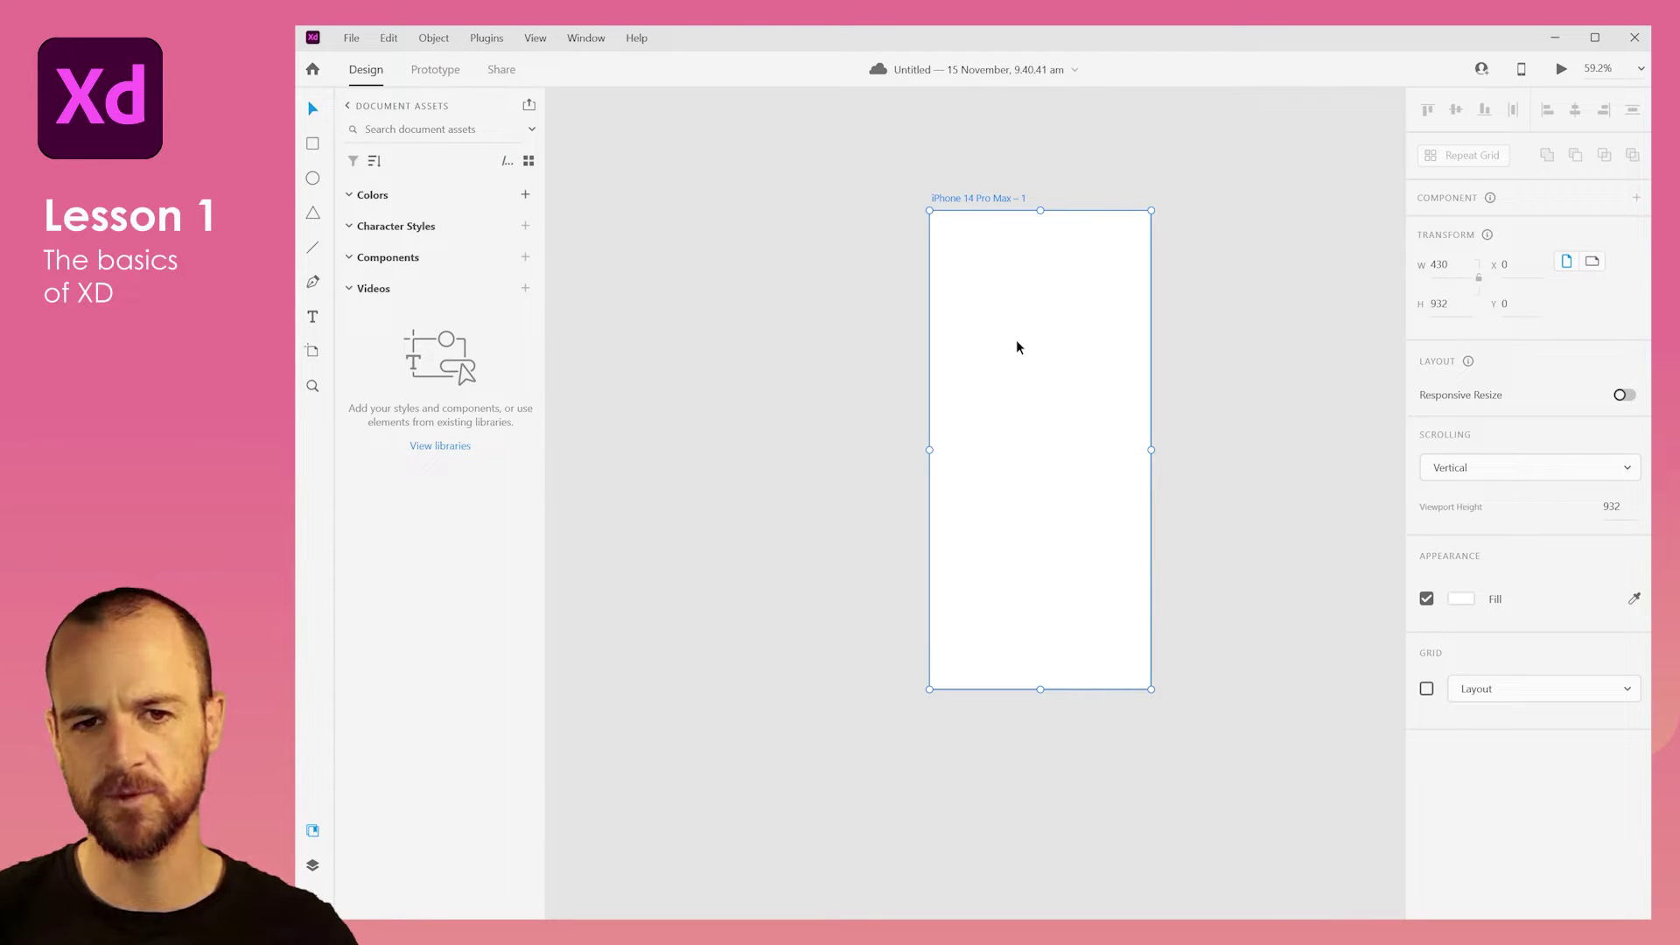
left_click_drag(1003, 367, 727, 359)
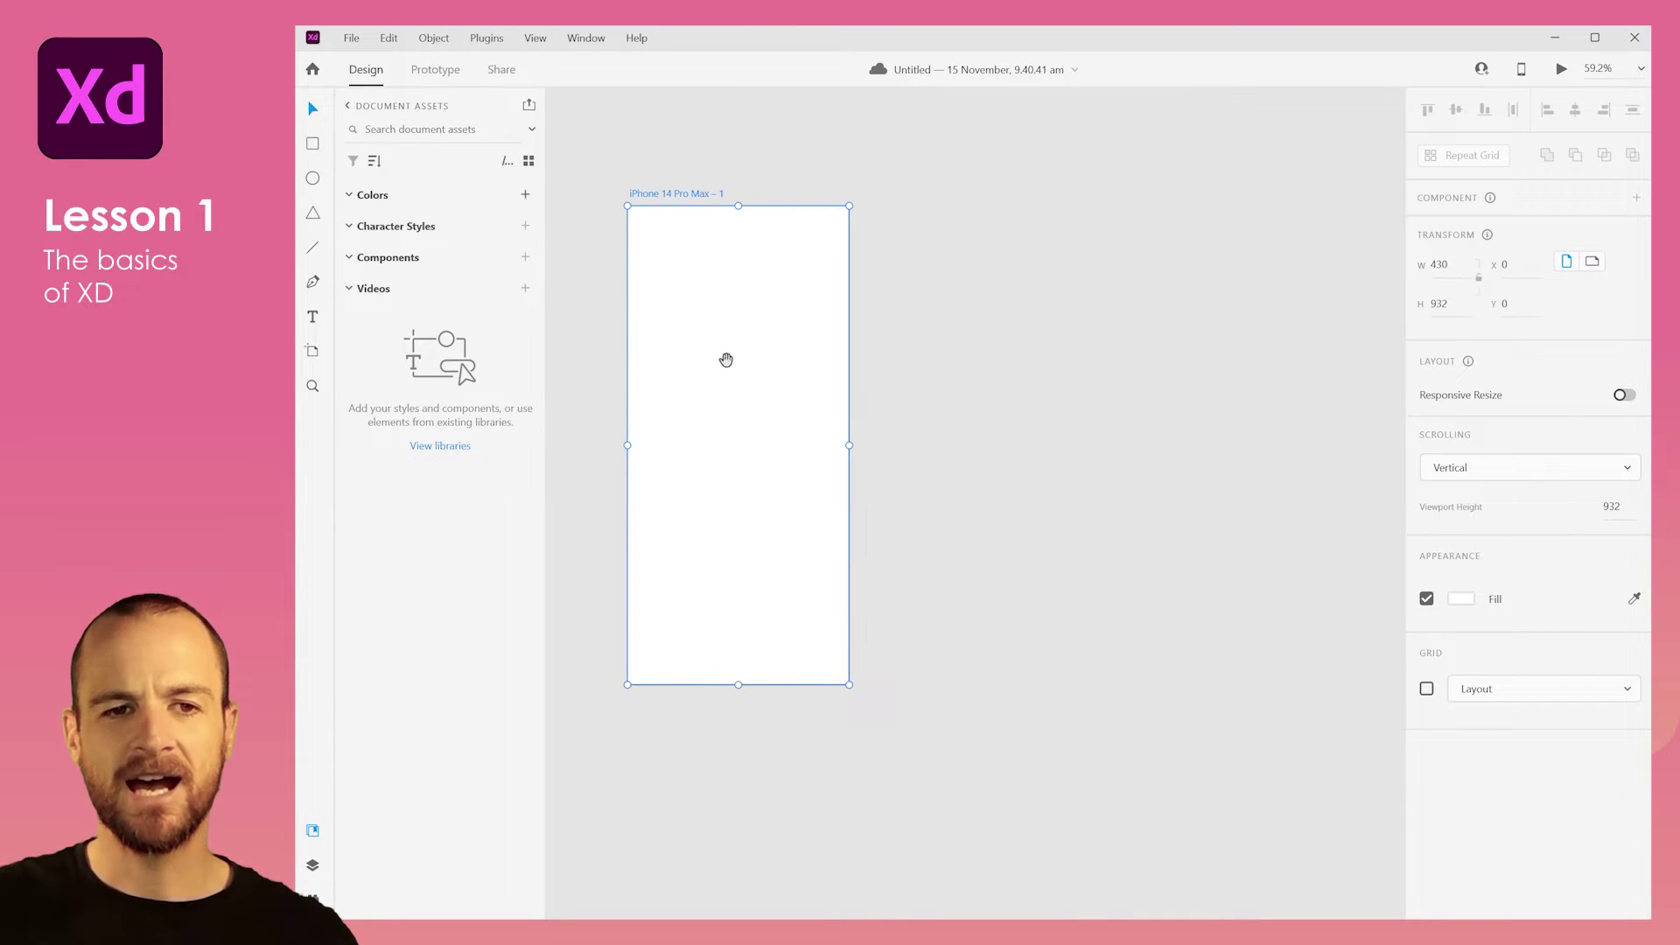
Duplicate the iPhone 14 Pro Max artboard beside the original and delete the copy.
left_click(901, 350)
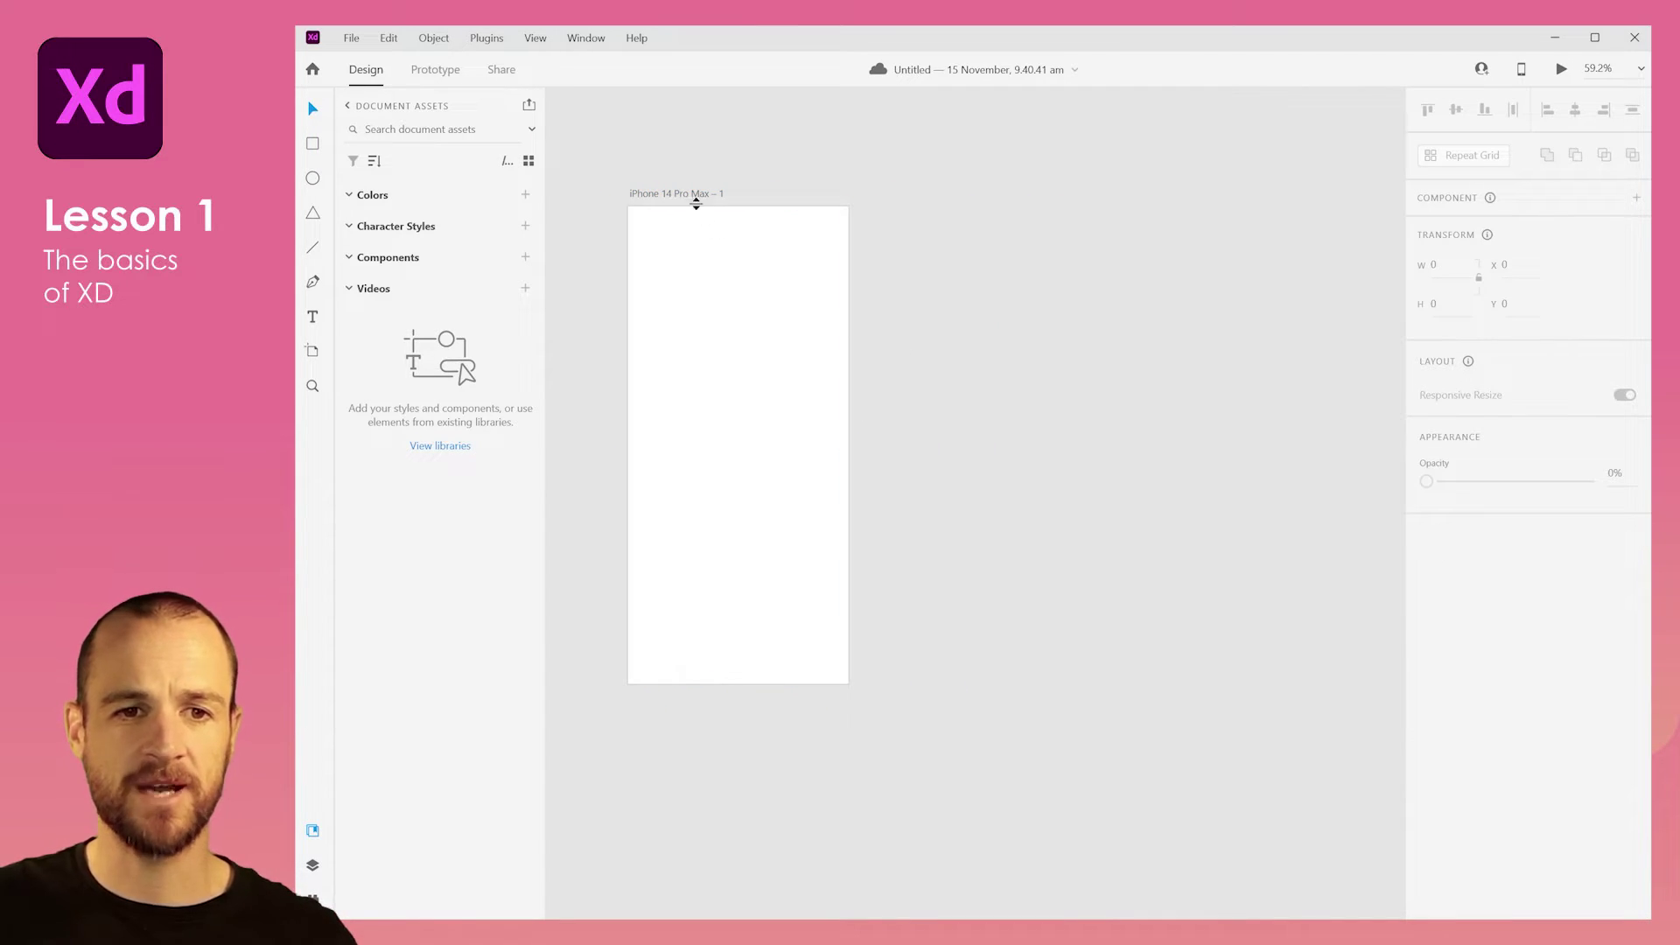
left_click(688, 193)
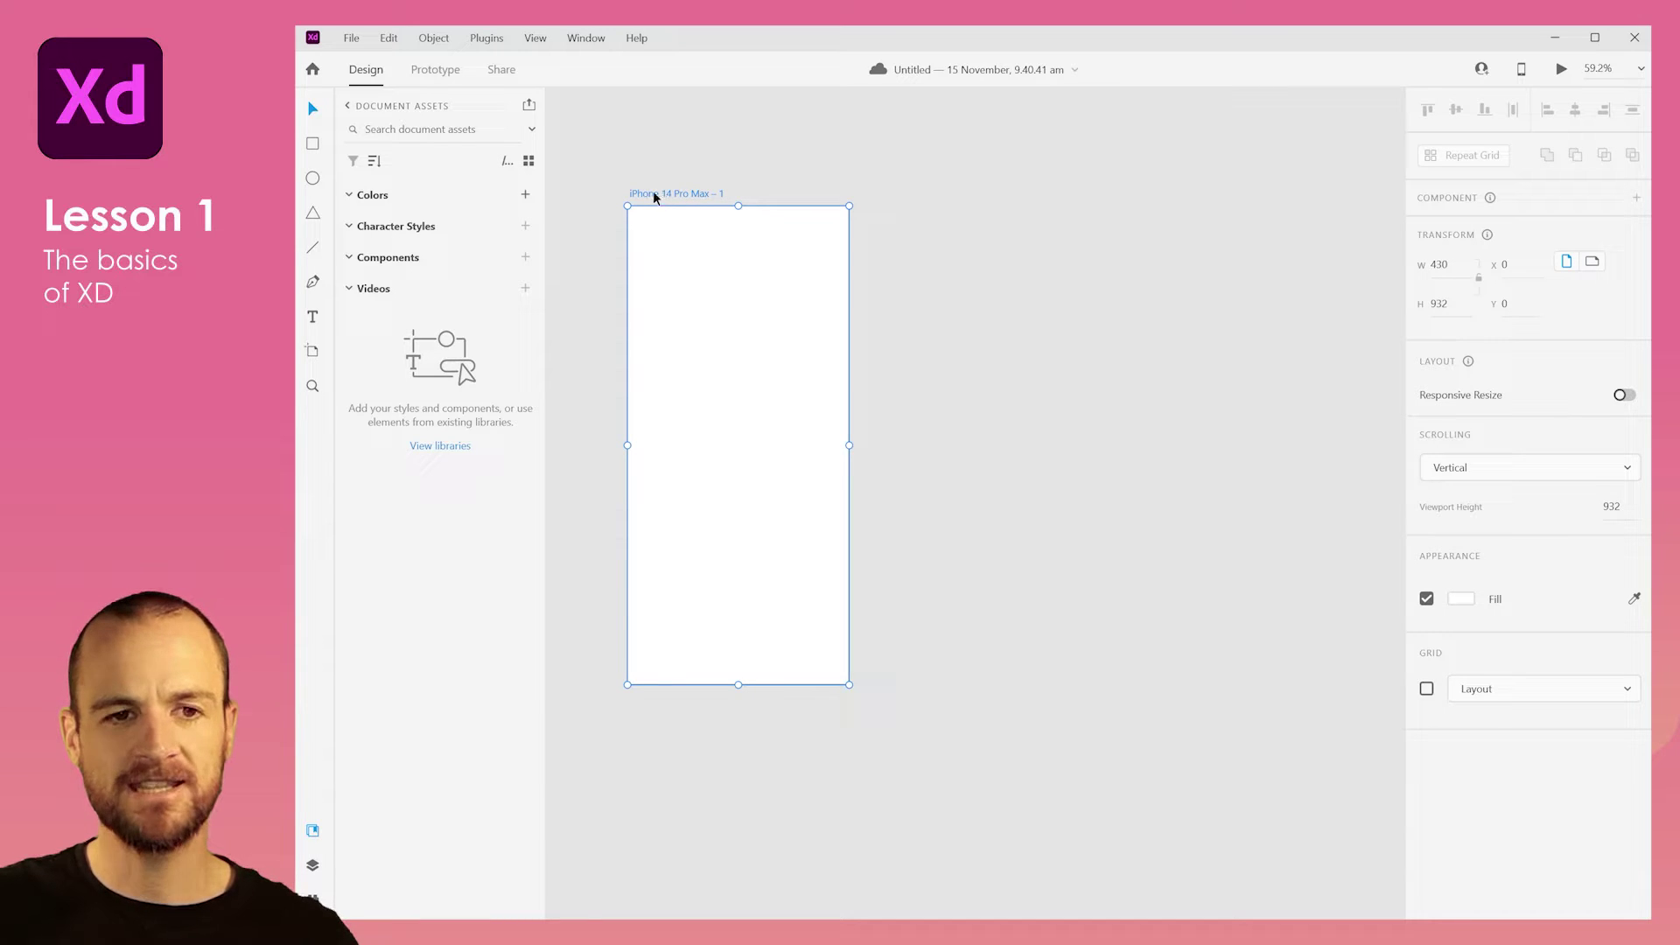
left_click_drag(662, 194, 966, 210)
left_click(1199, 244)
left_click(1050, 263)
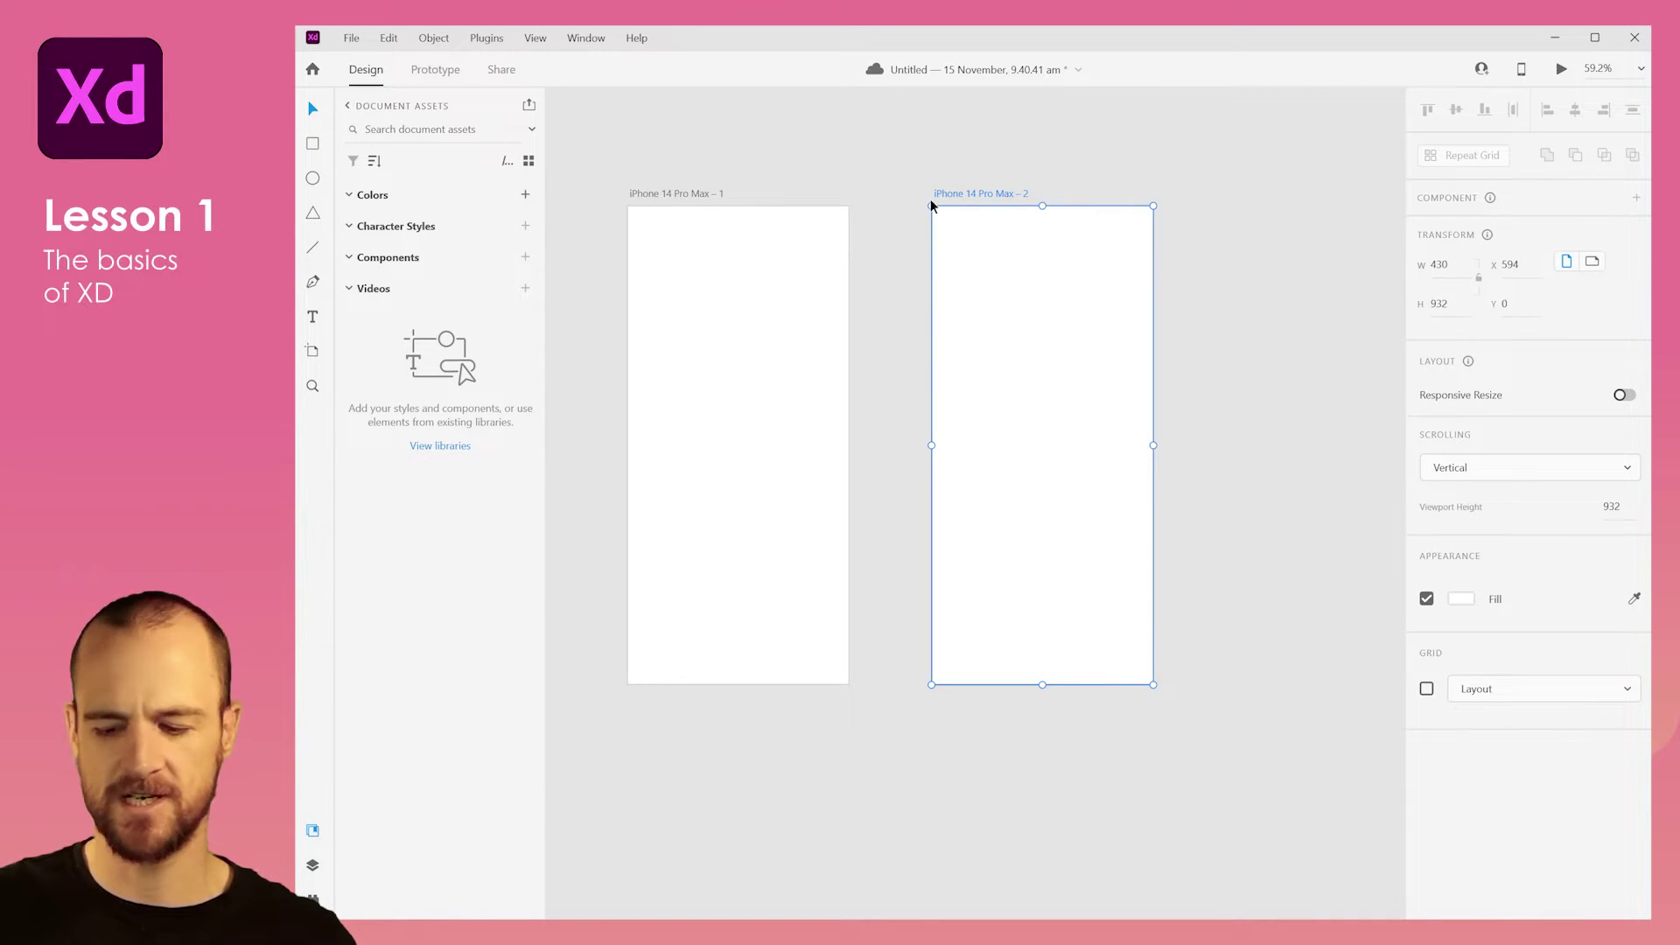
key("Delete")
Draw a square of about 79 x 79 px above the artboard, aligned with its left edge, and remove its border.
left_click_drag(814, 364, 866, 383)
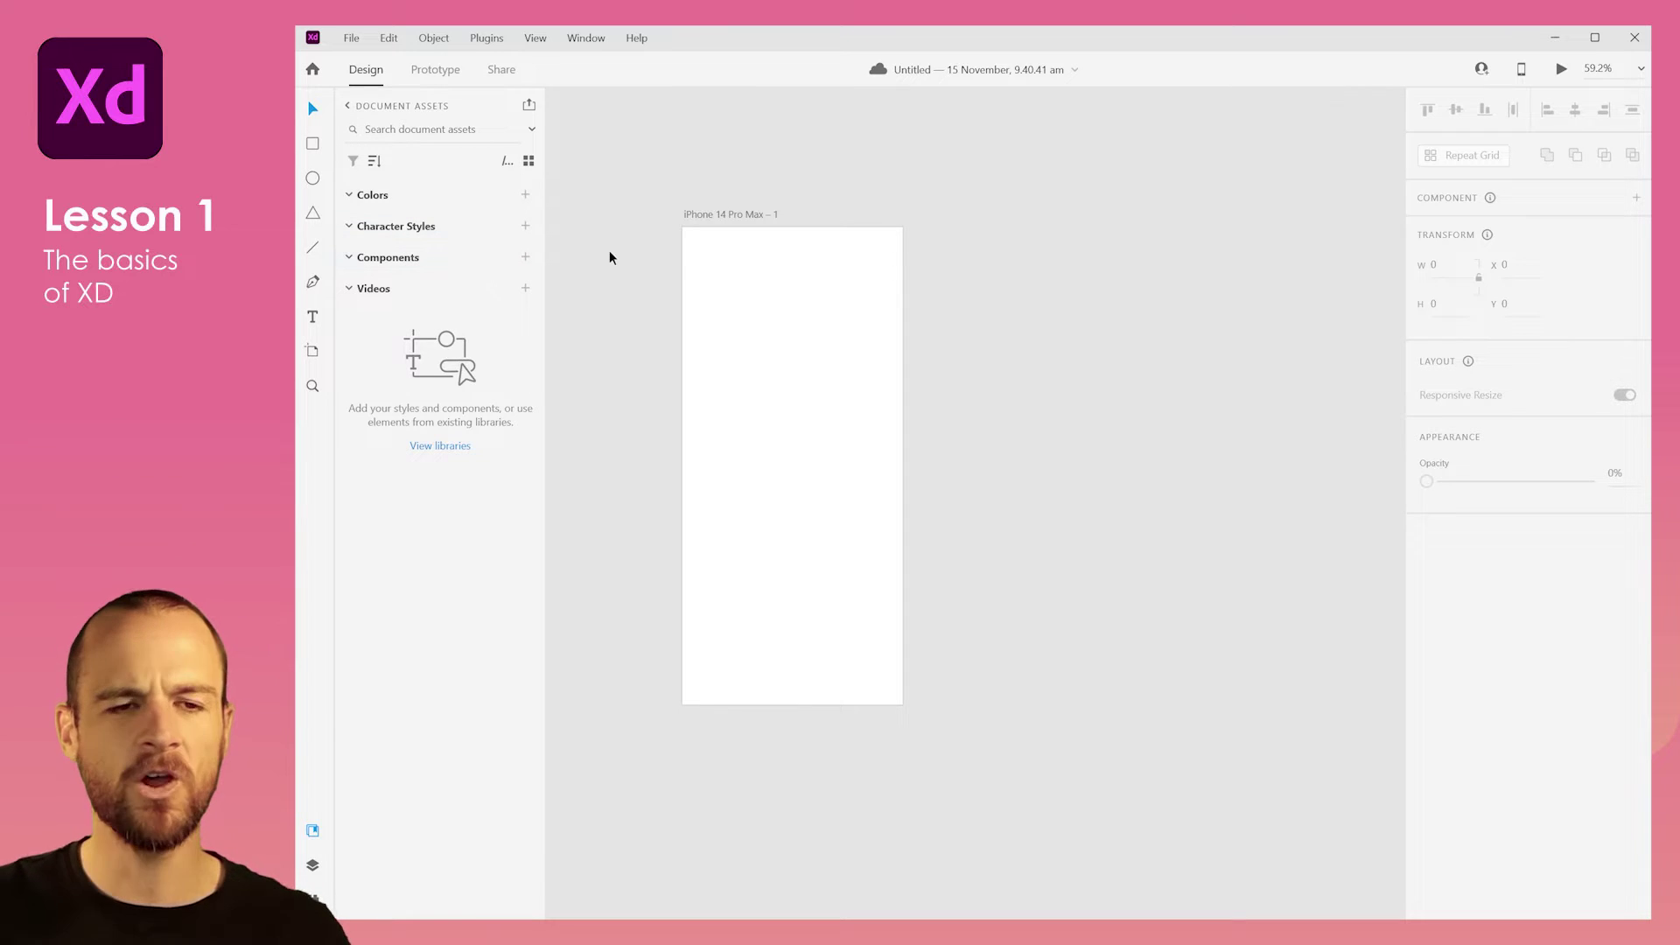
scroll(614, 259, "up", 3)
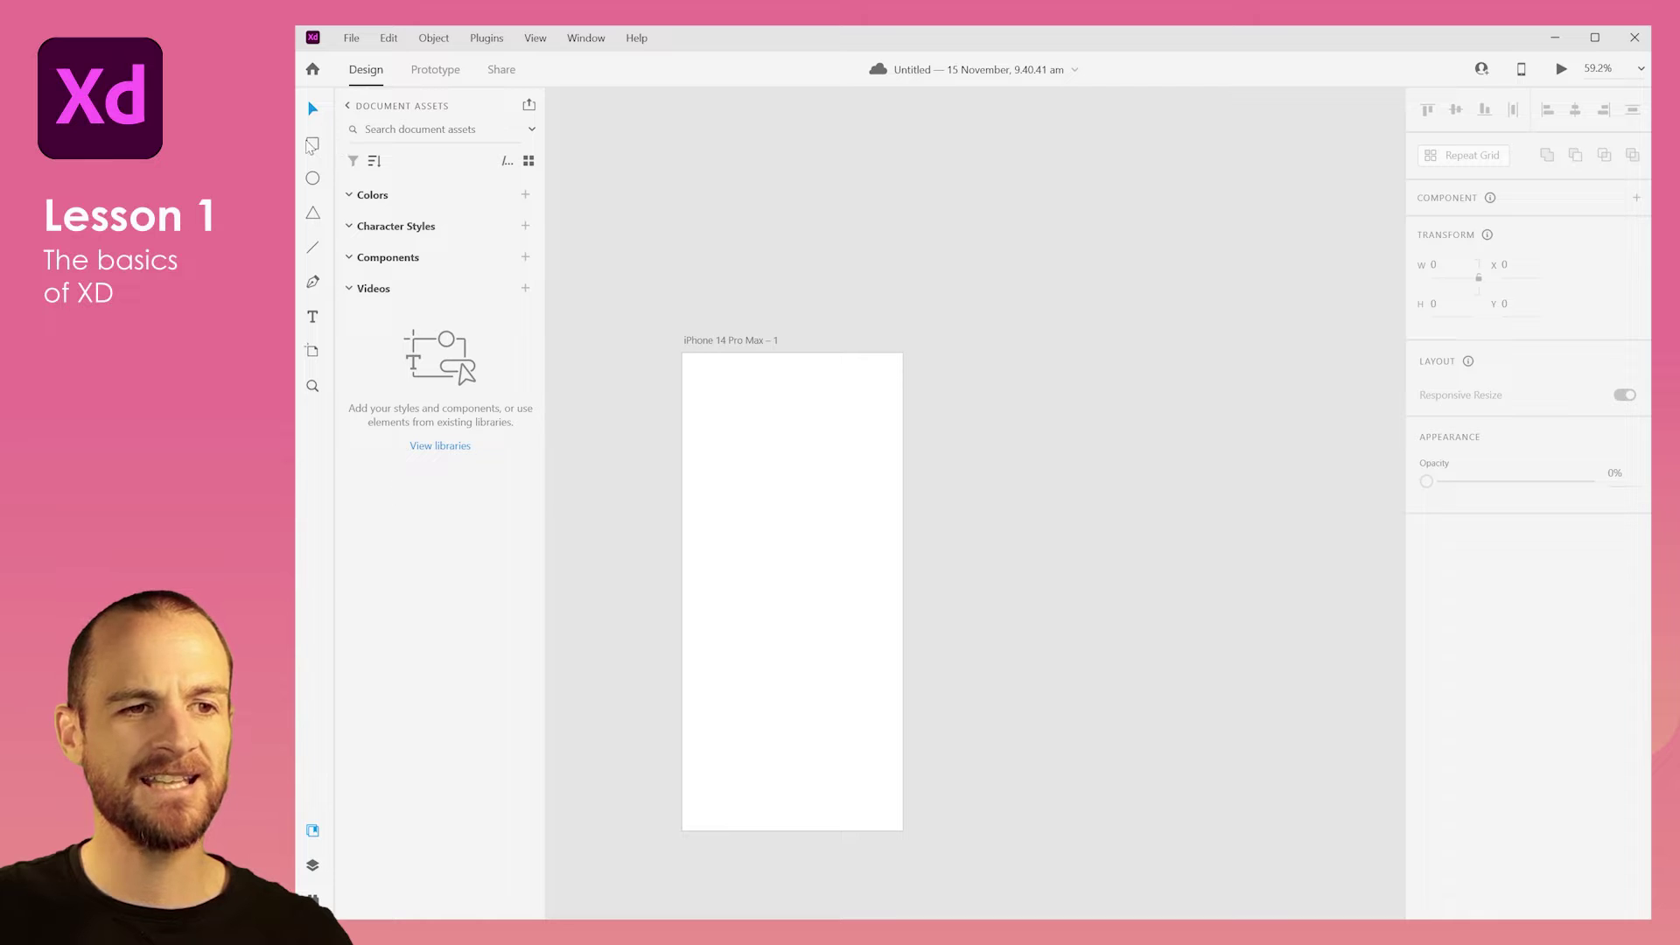
left_click(313, 147)
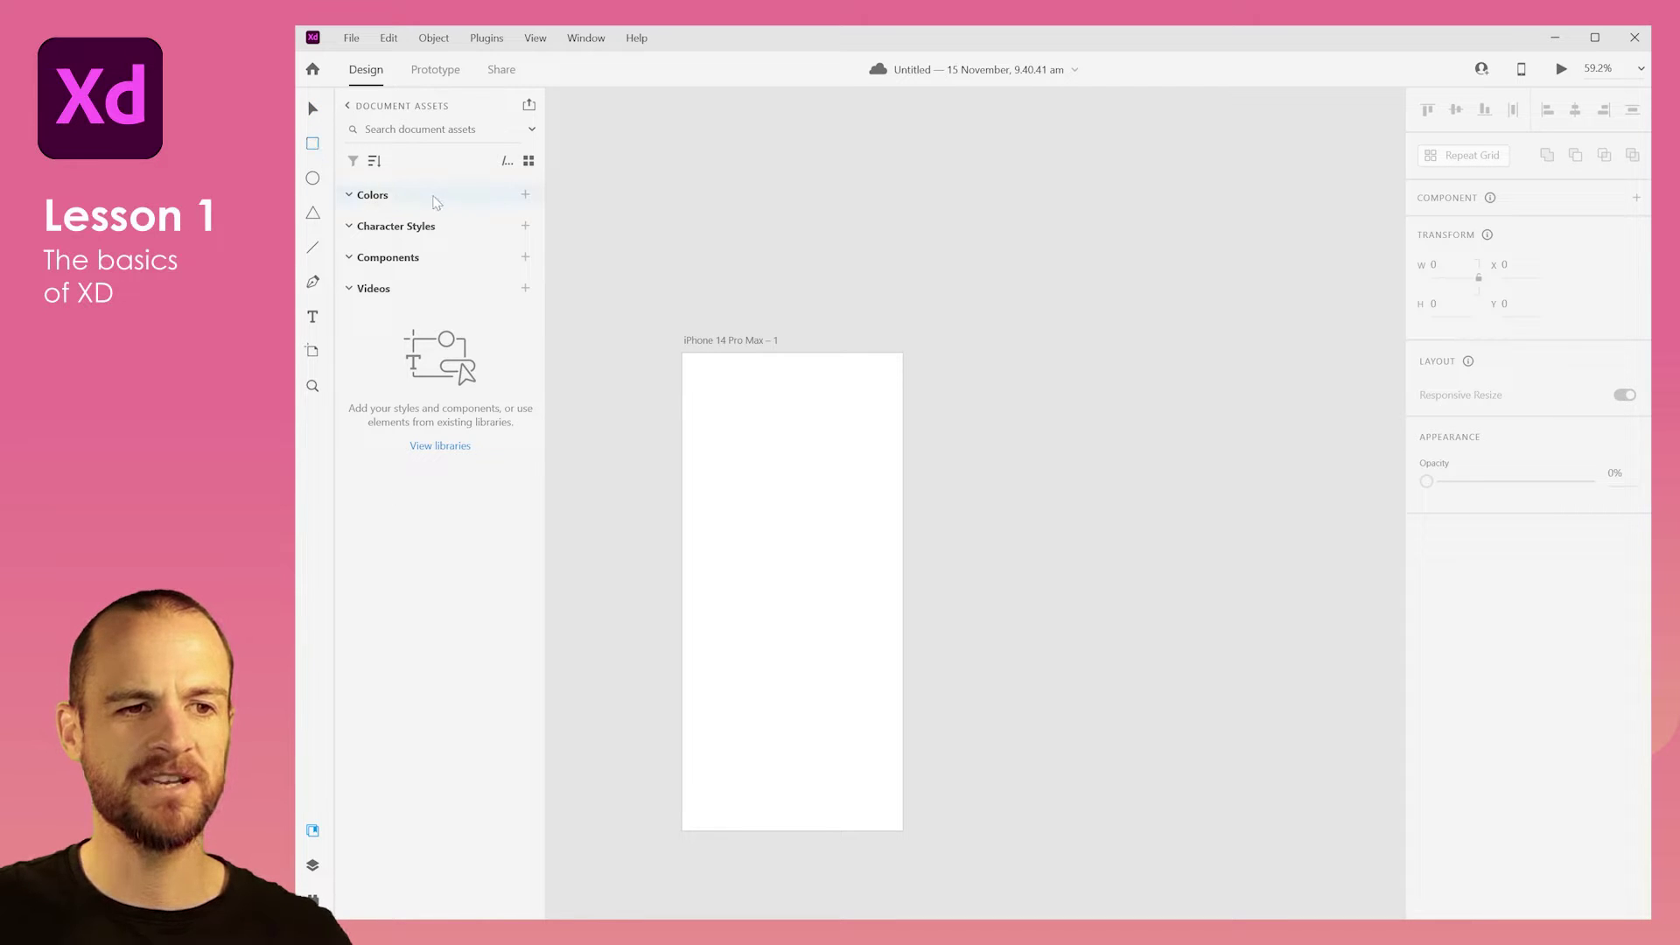
left_click_drag(683, 103, 725, 145)
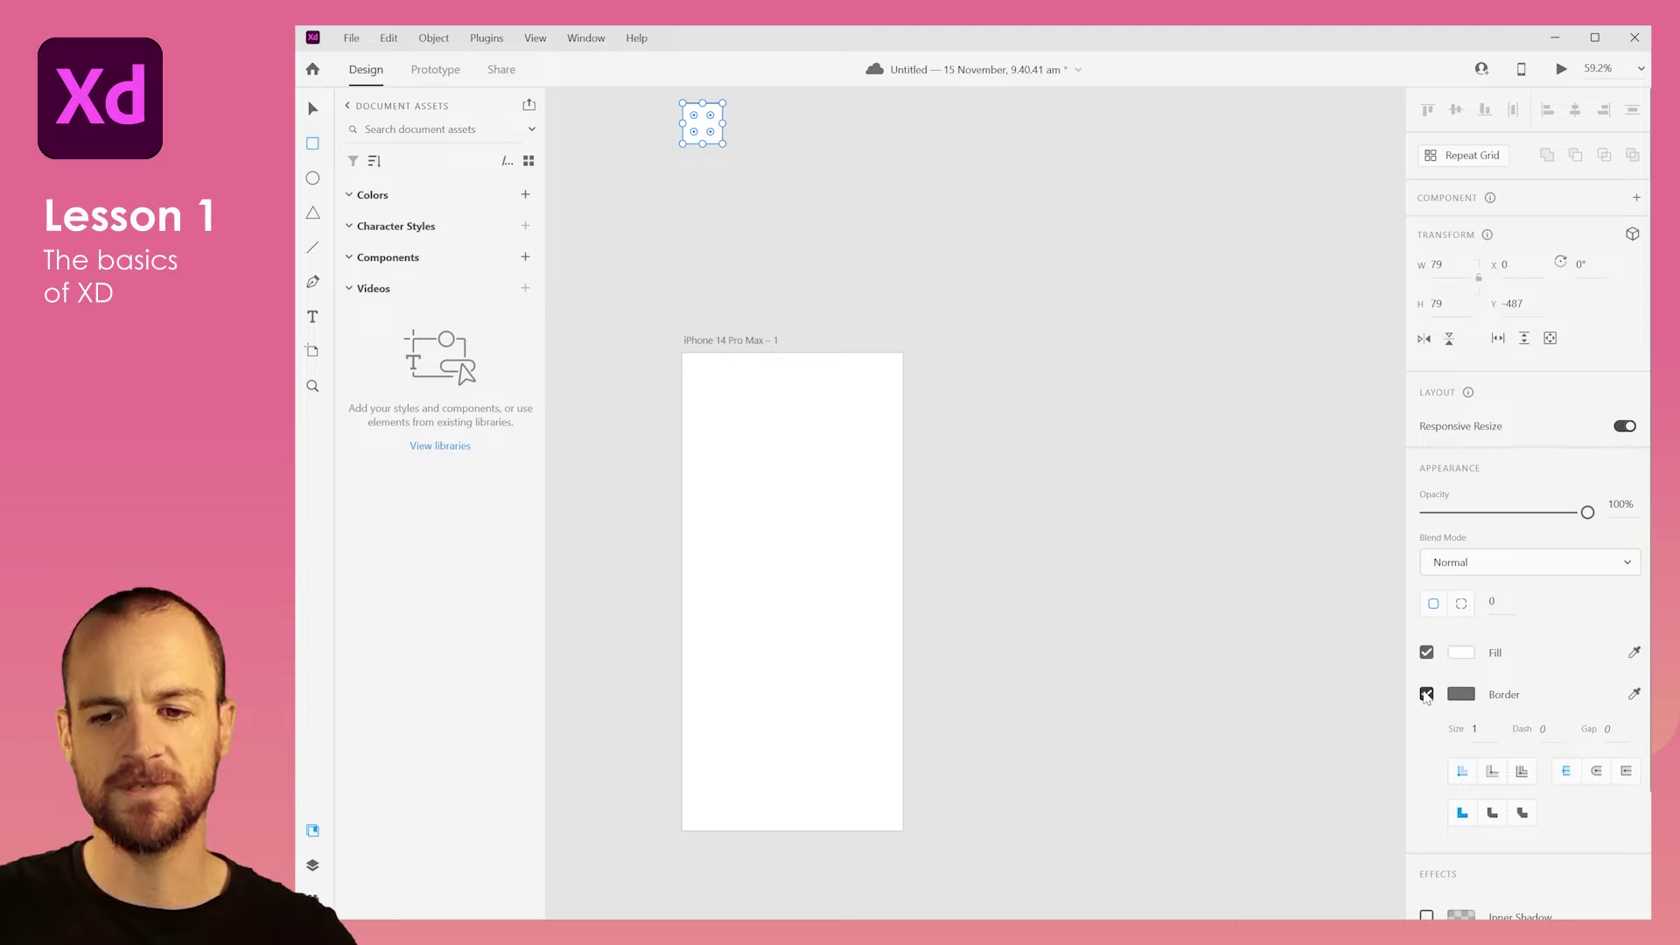
left_click(1426, 695)
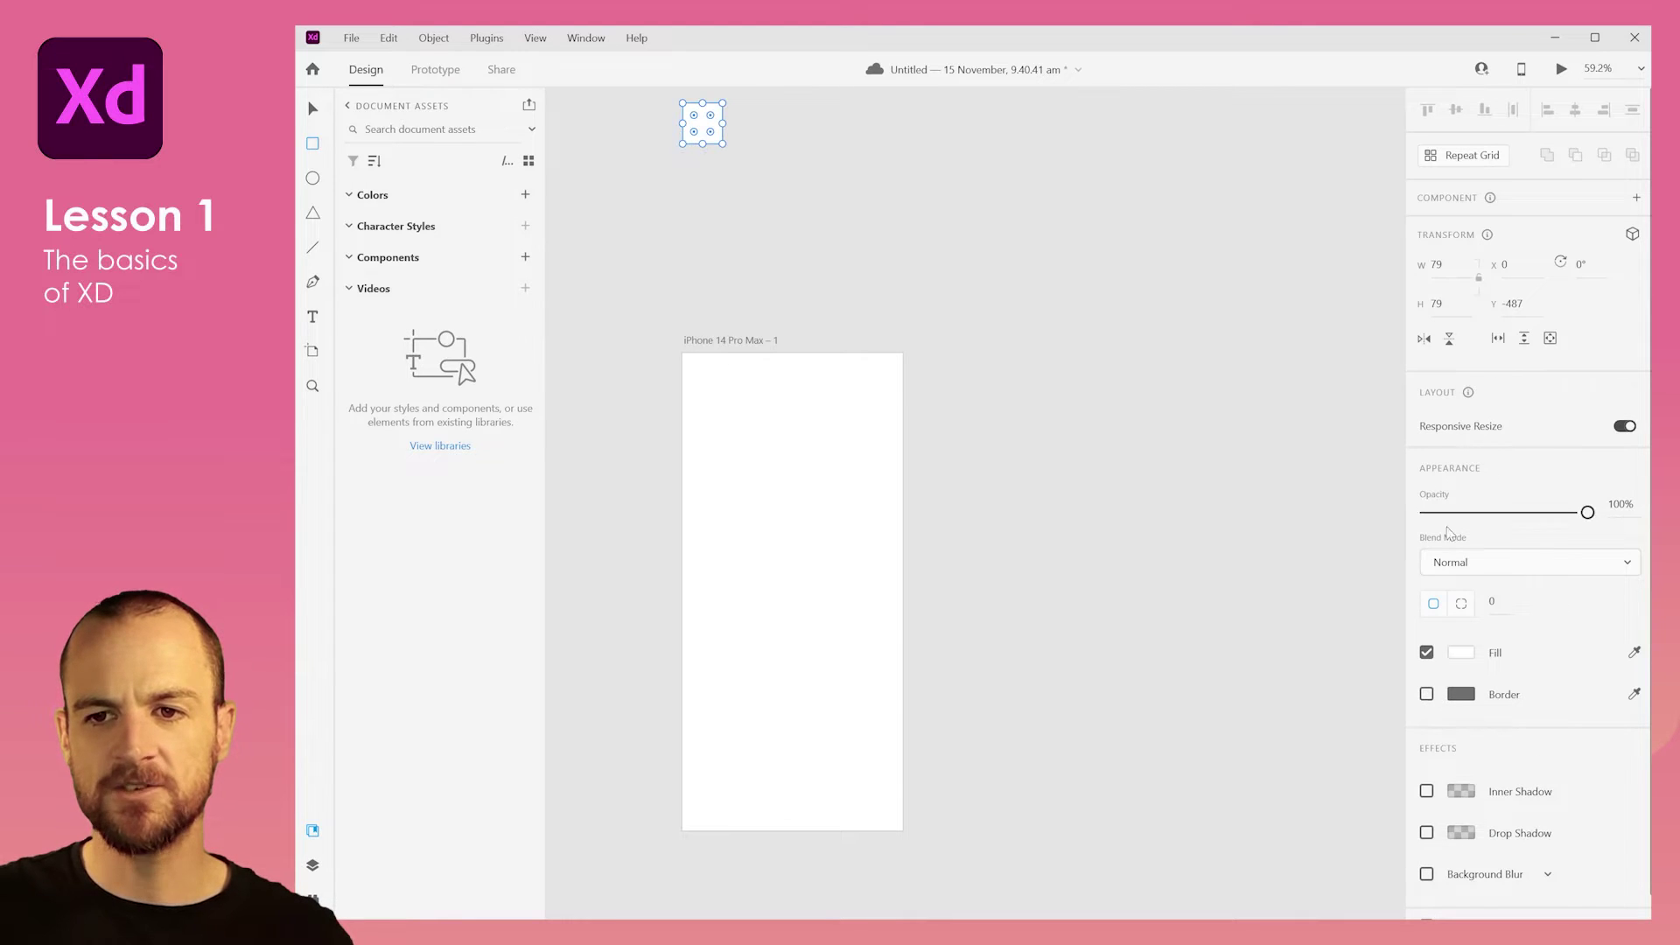
Fill the square with solid green #99FF00 and save that color to the document assets.
left_click(1461, 654)
left_click(1374, 665)
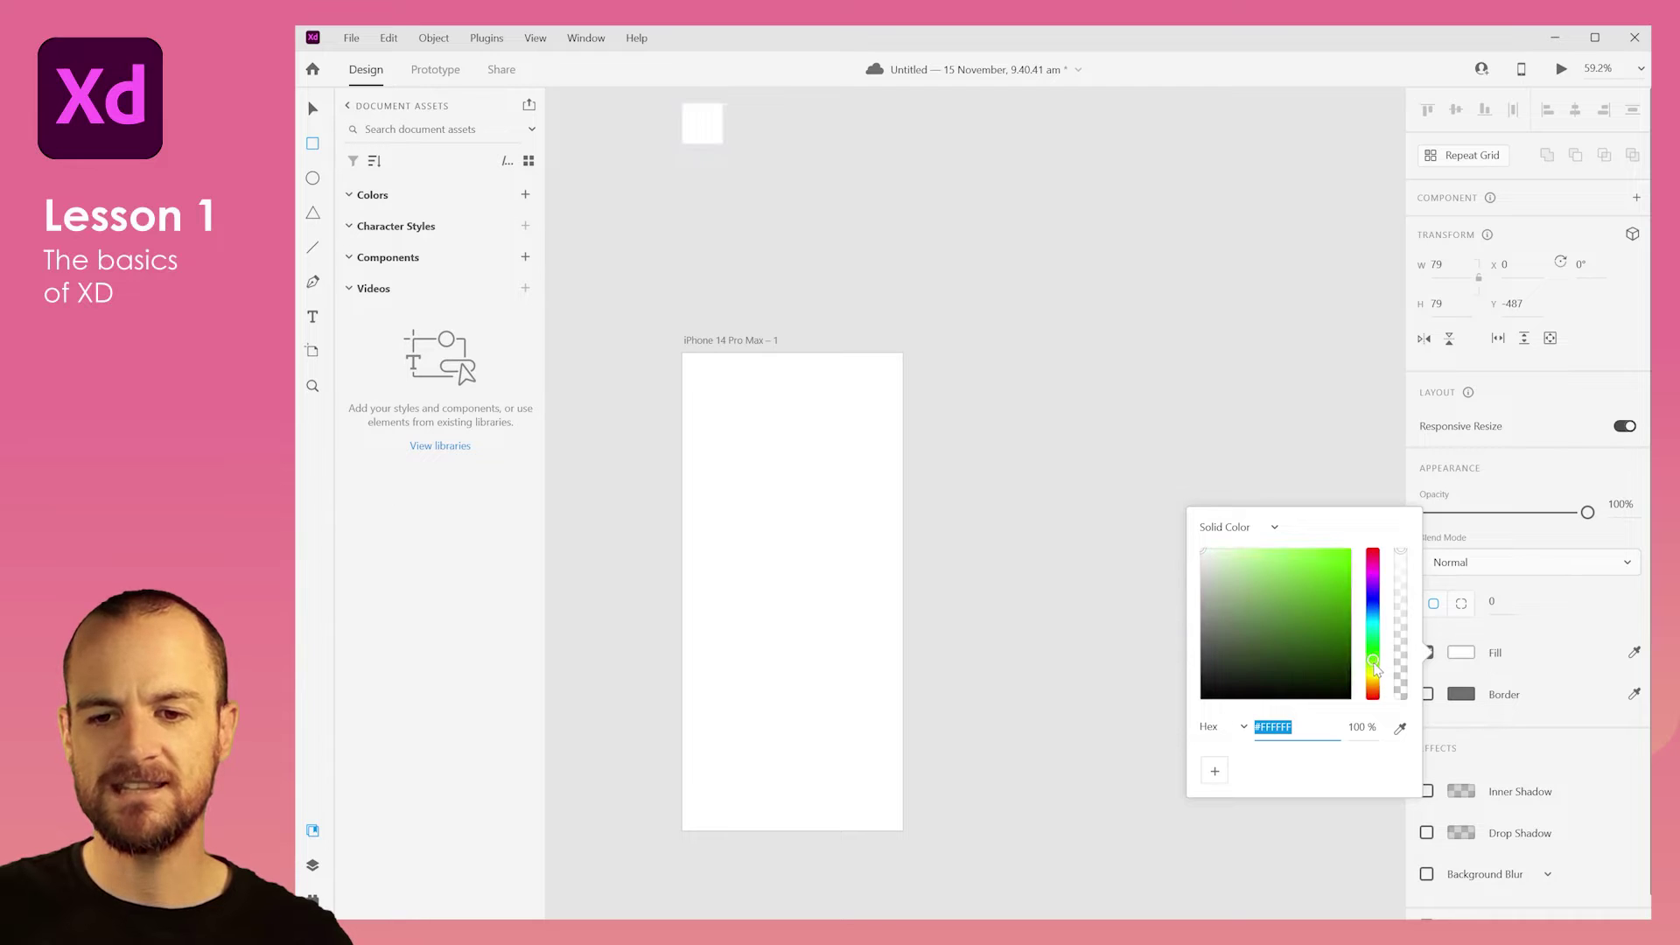
left_click(1339, 630)
left_click_drag(1339, 630, 1381, 548)
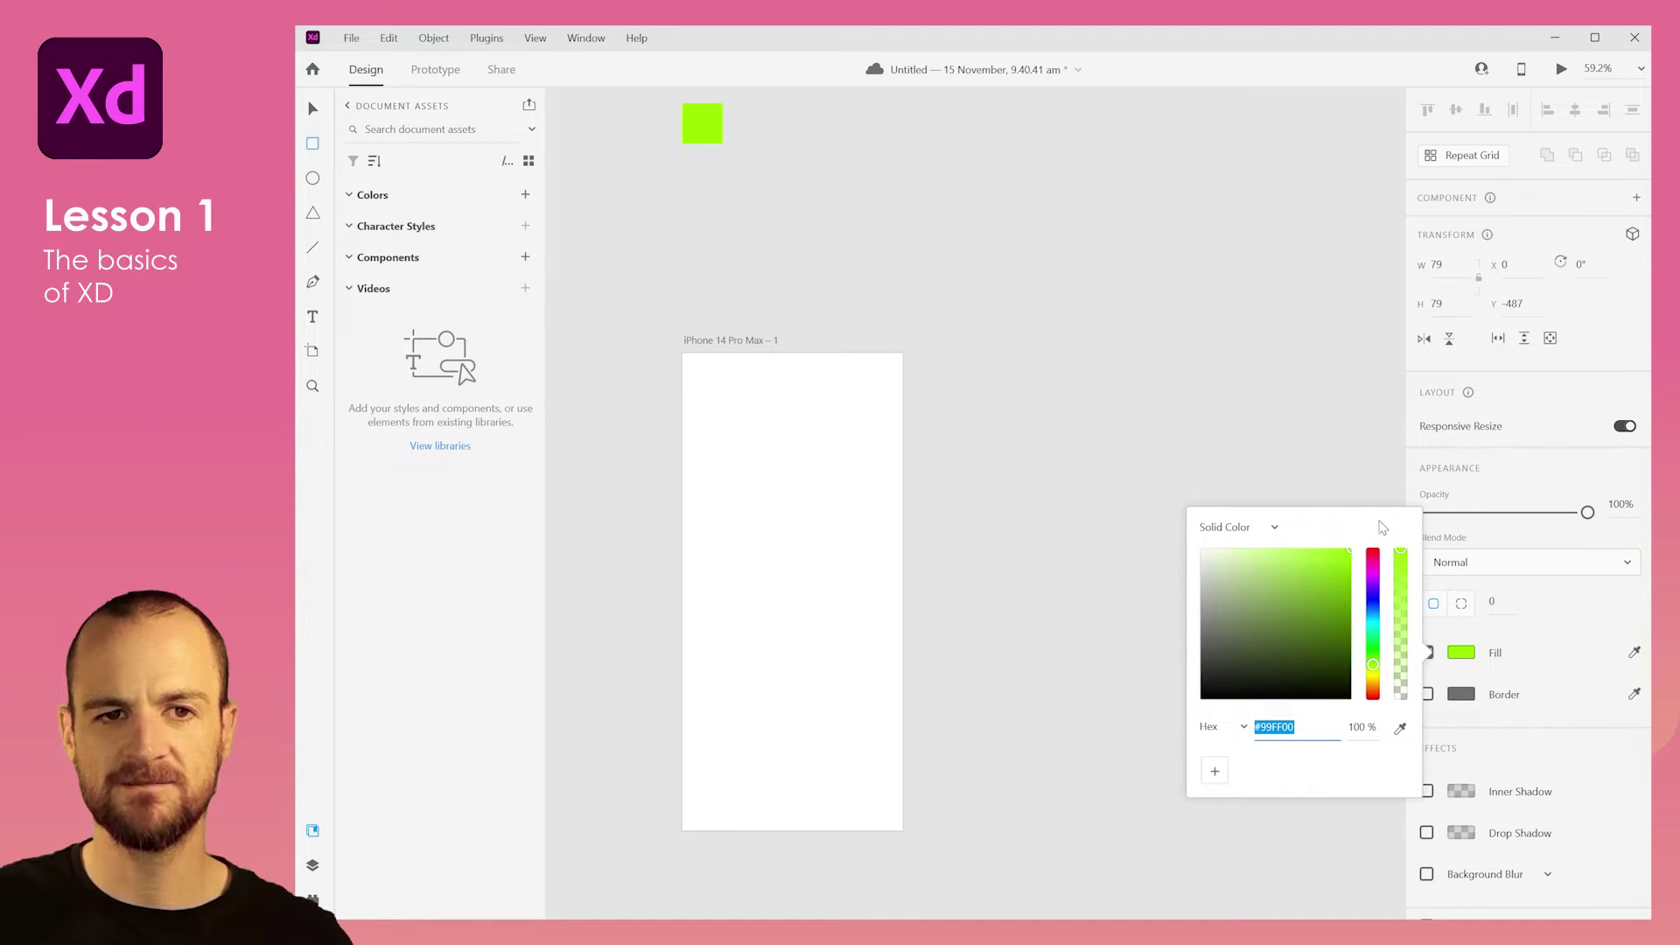
left_click(908, 325)
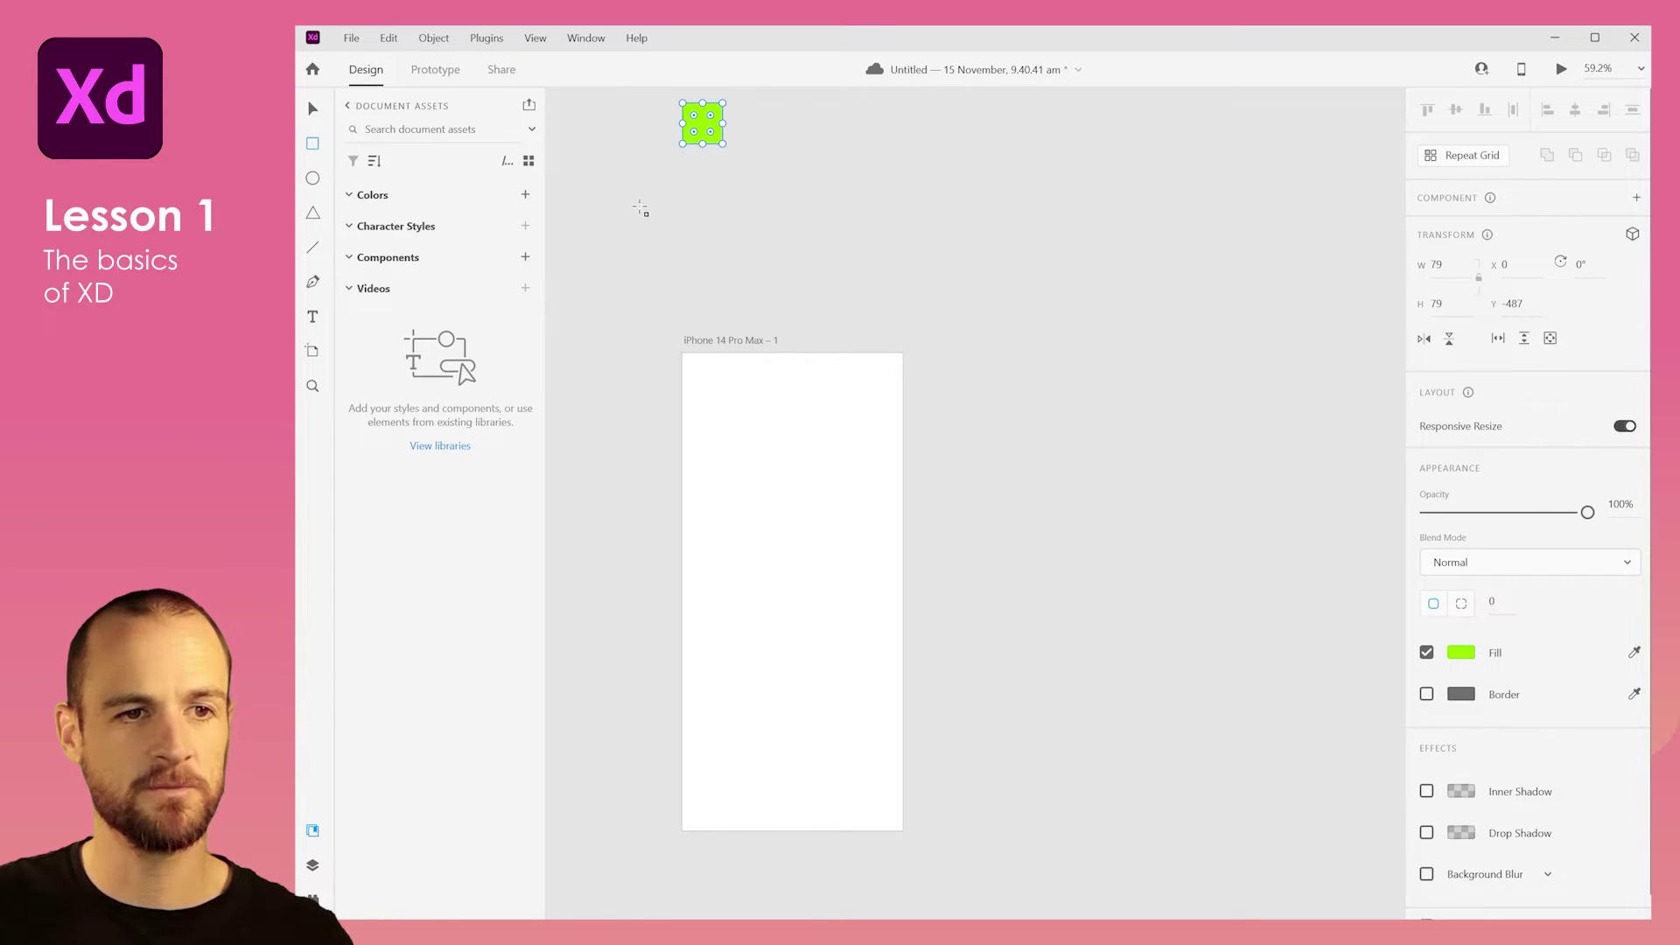
left_click(526, 194)
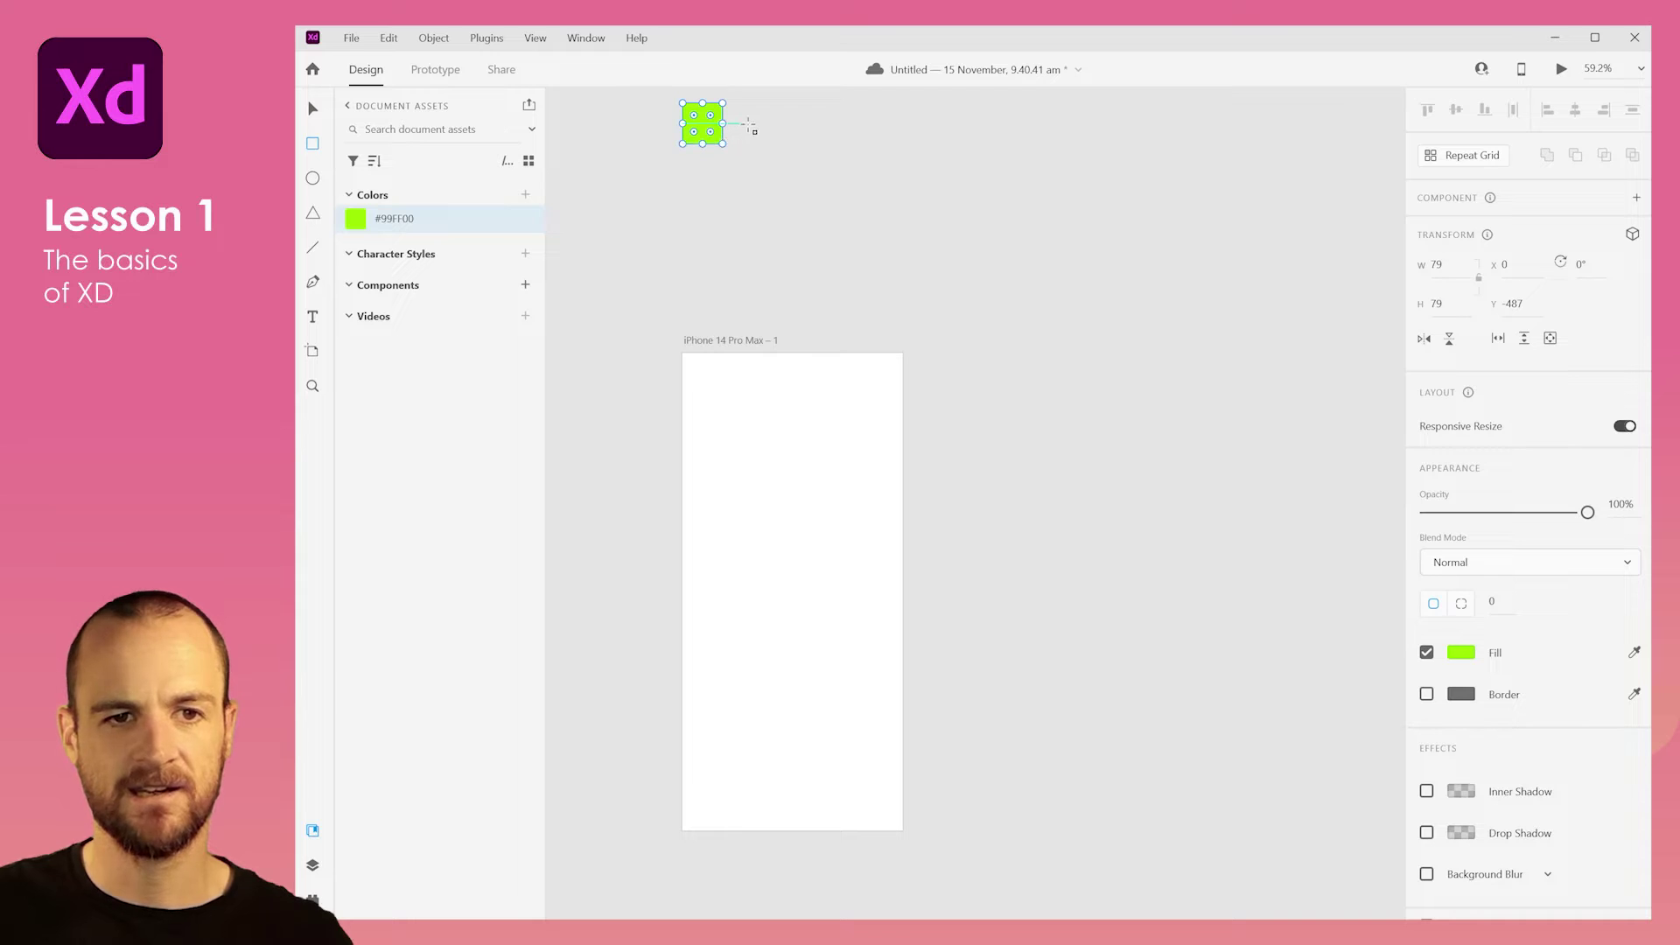
Add a copy of the green square to its right, filled with #526D90, and save the color to the document assets.
key("v")
left_click_drag(752, 133, 765, 128)
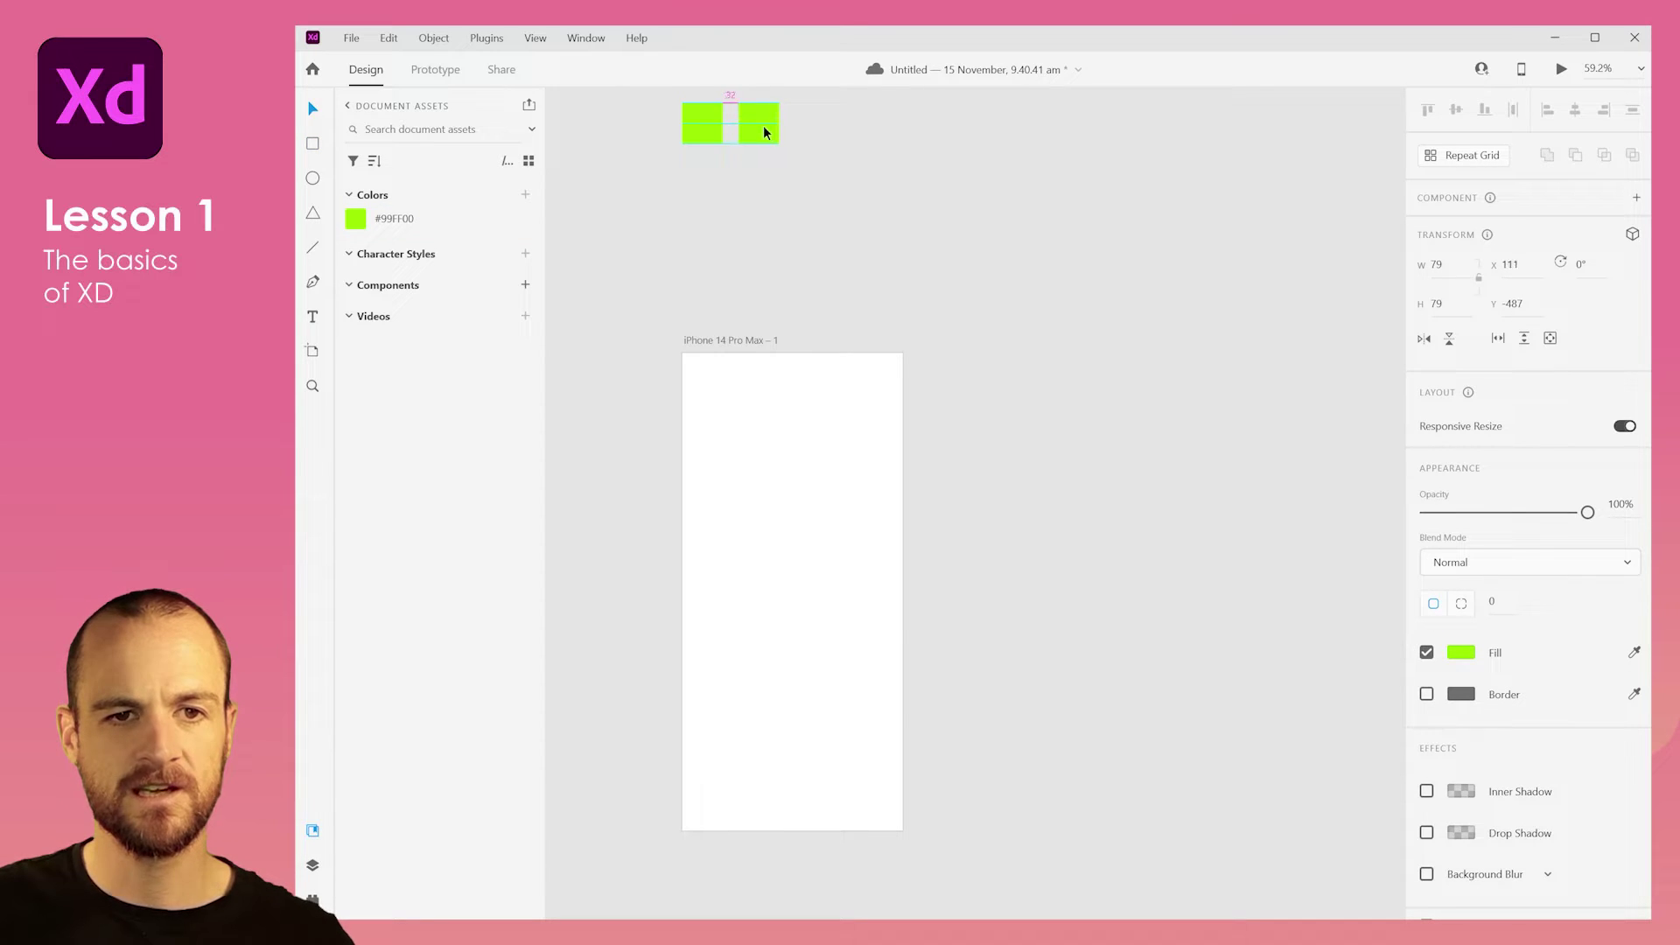
left_click(1460, 652)
left_click(1373, 609)
left_click_drag(1326, 616, 1264, 613)
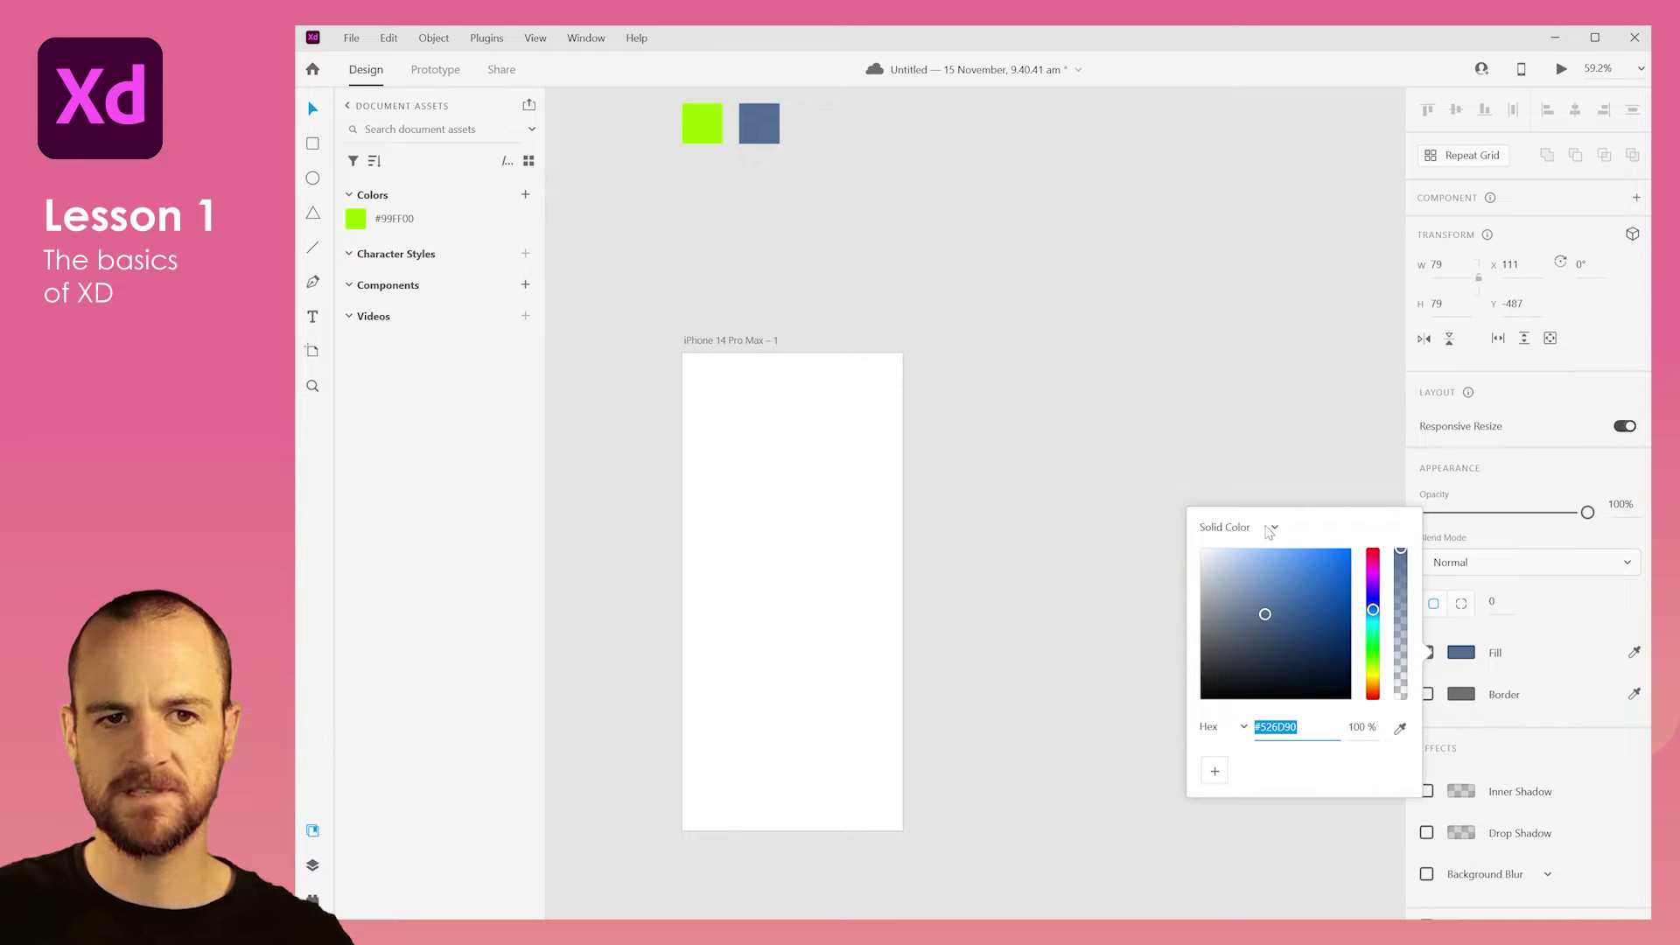
left_click(526, 194)
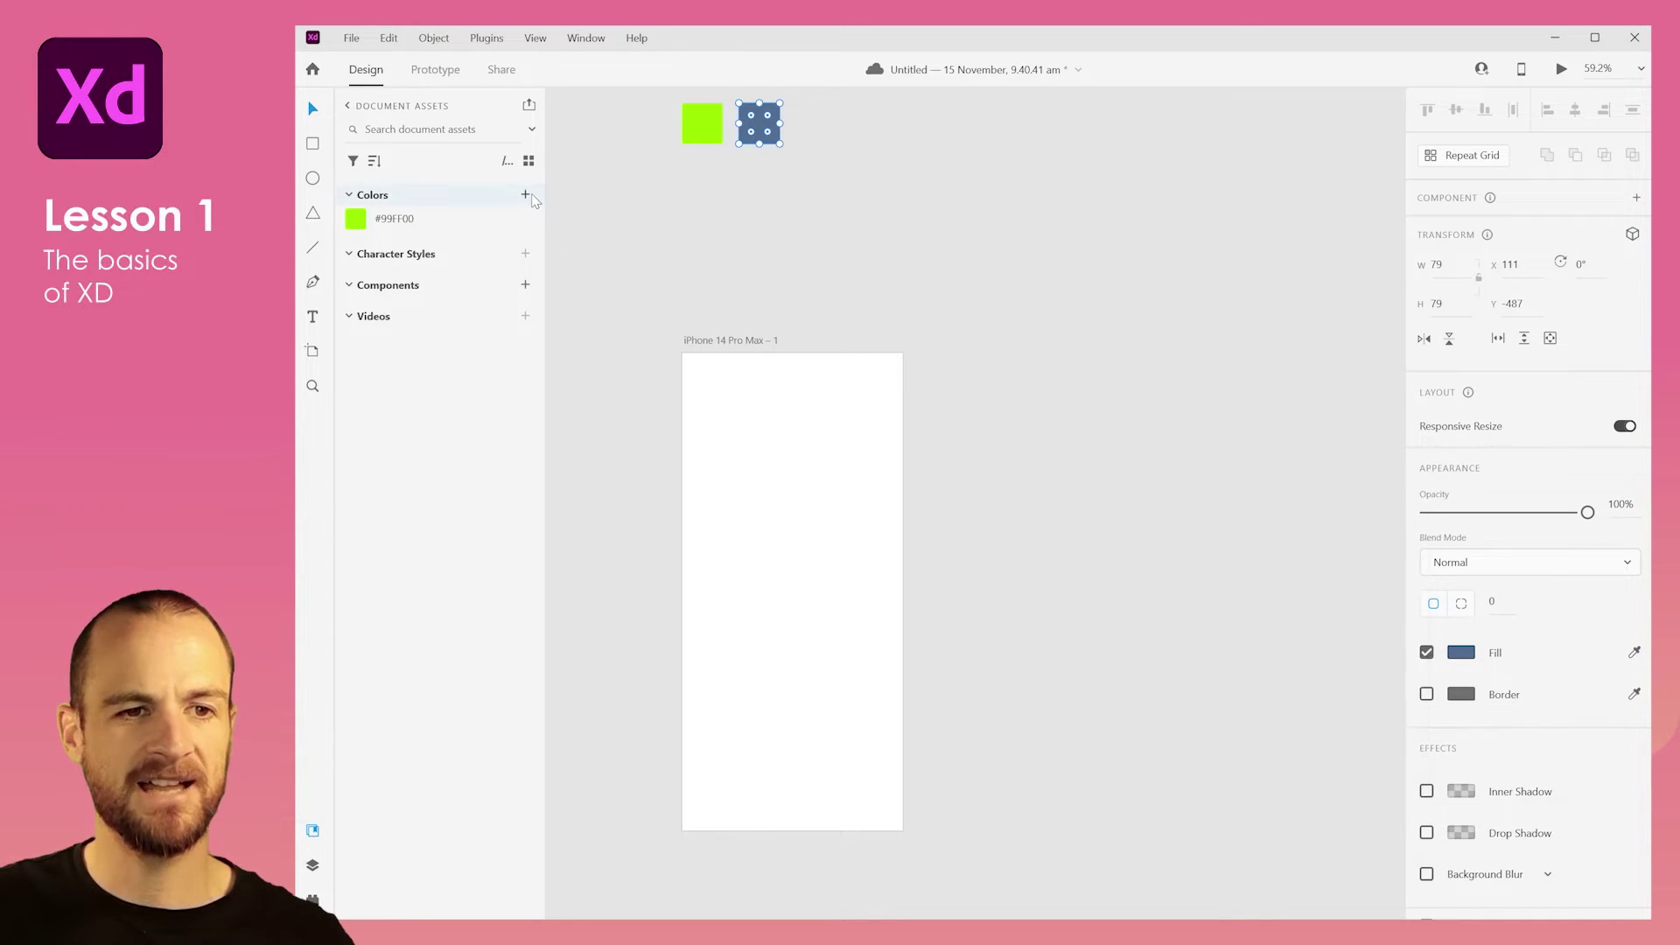
Add a copy of the blue square to its right, filled with #2A2A2A, and save the color to the document assets.
left_click(812, 133)
left_click_drag(763, 118, 812, 119)
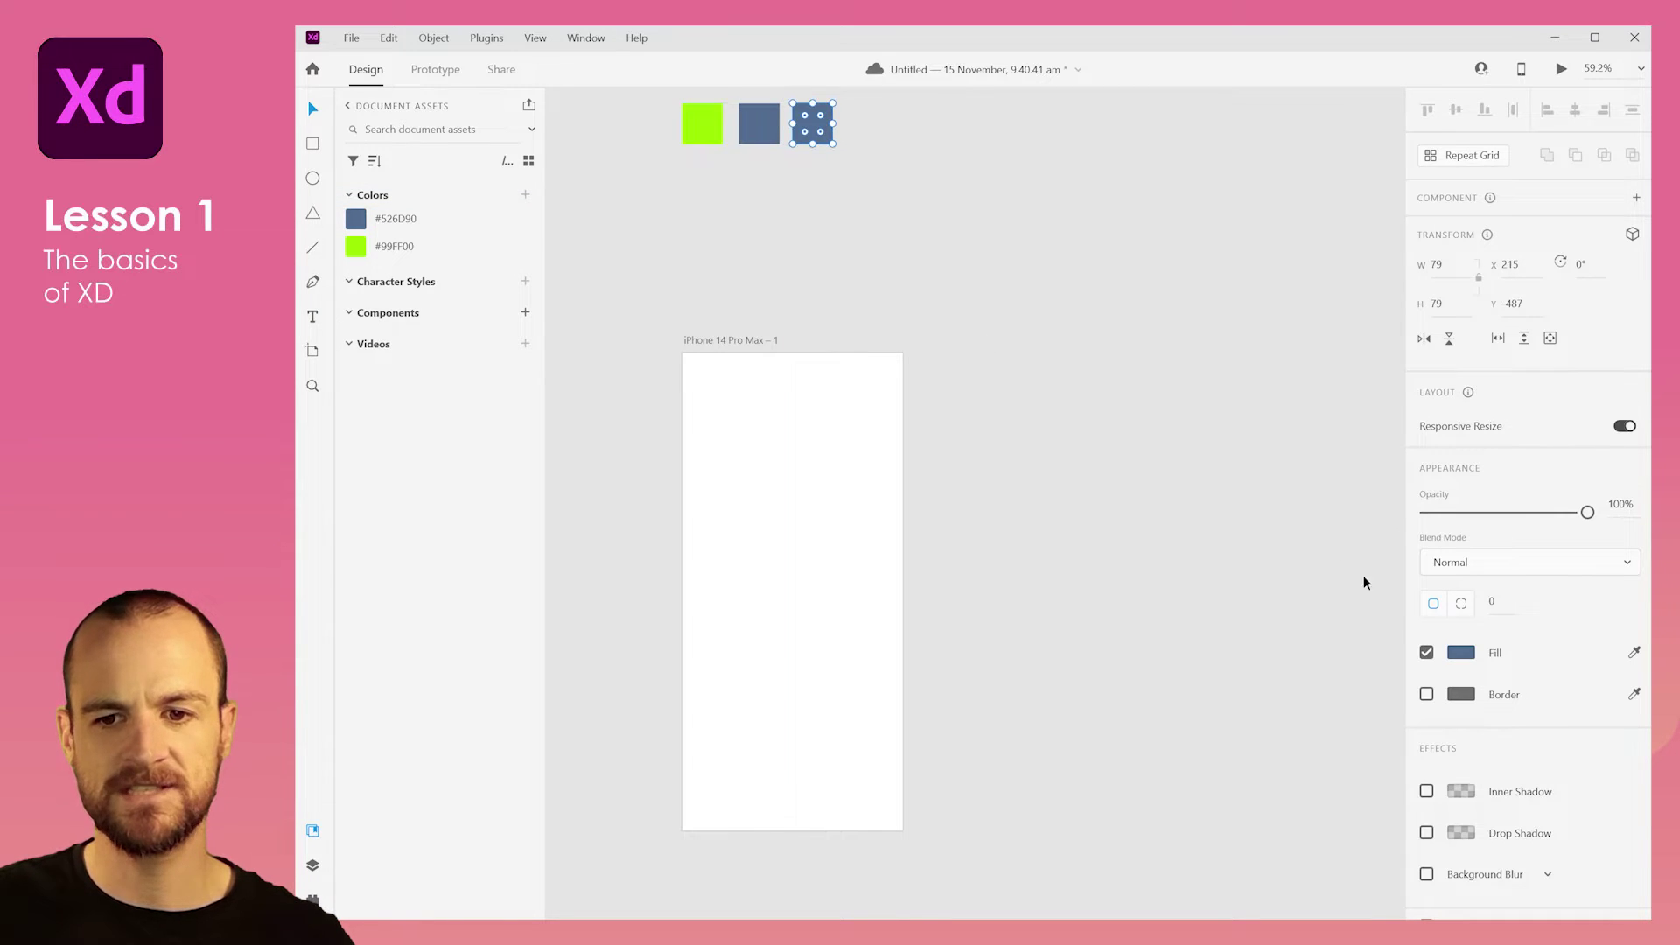
left_click(1461, 652)
left_click_drag(1256, 632, 1180, 674)
left_click(972, 223)
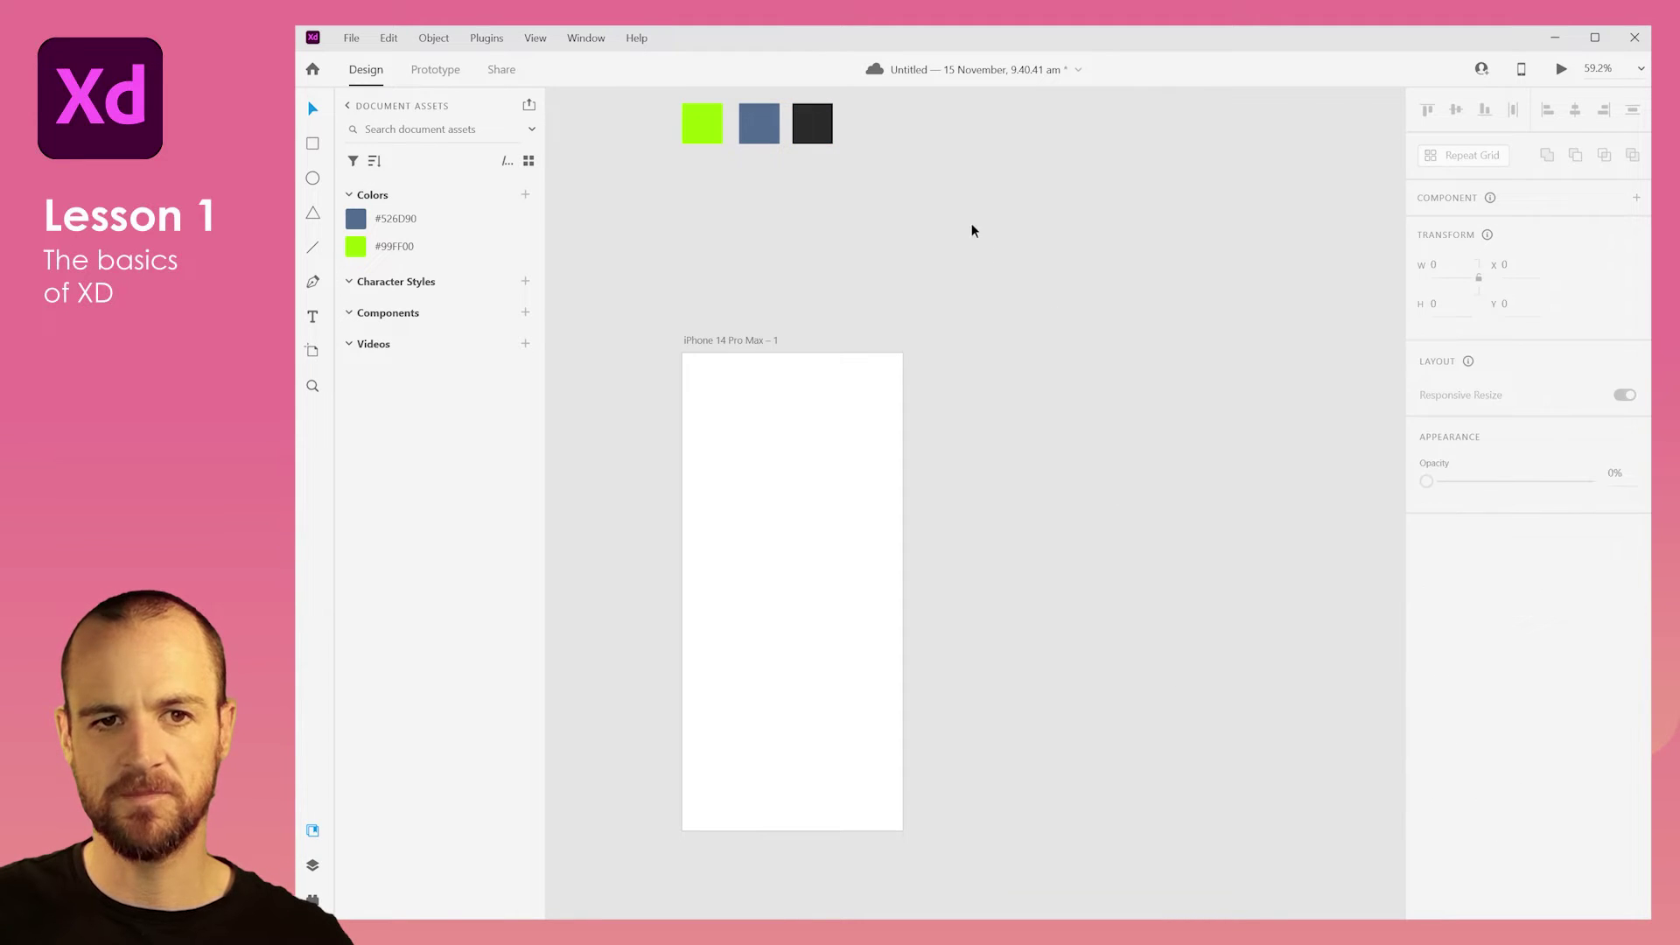
left_click(827, 130)
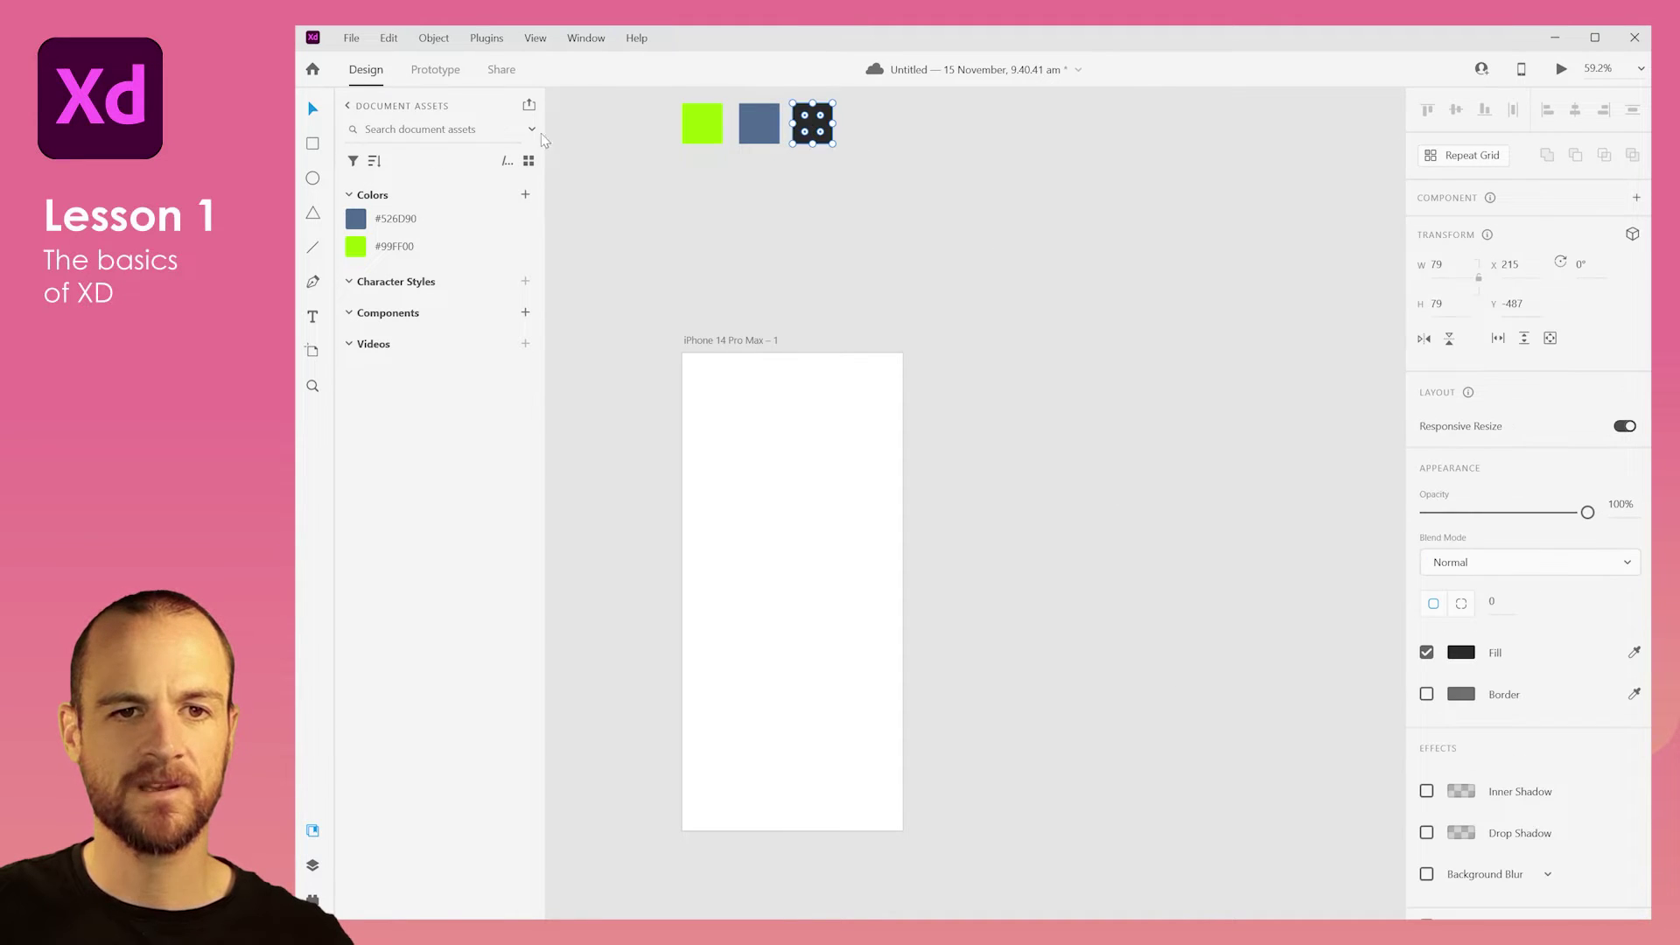
left_click(526, 194)
left_click(665, 201)
Add a copy of the dark square to its right, filled with light gray #CBCBCB, and save the color to the document assets.
left_click_drag(818, 131, 881, 130)
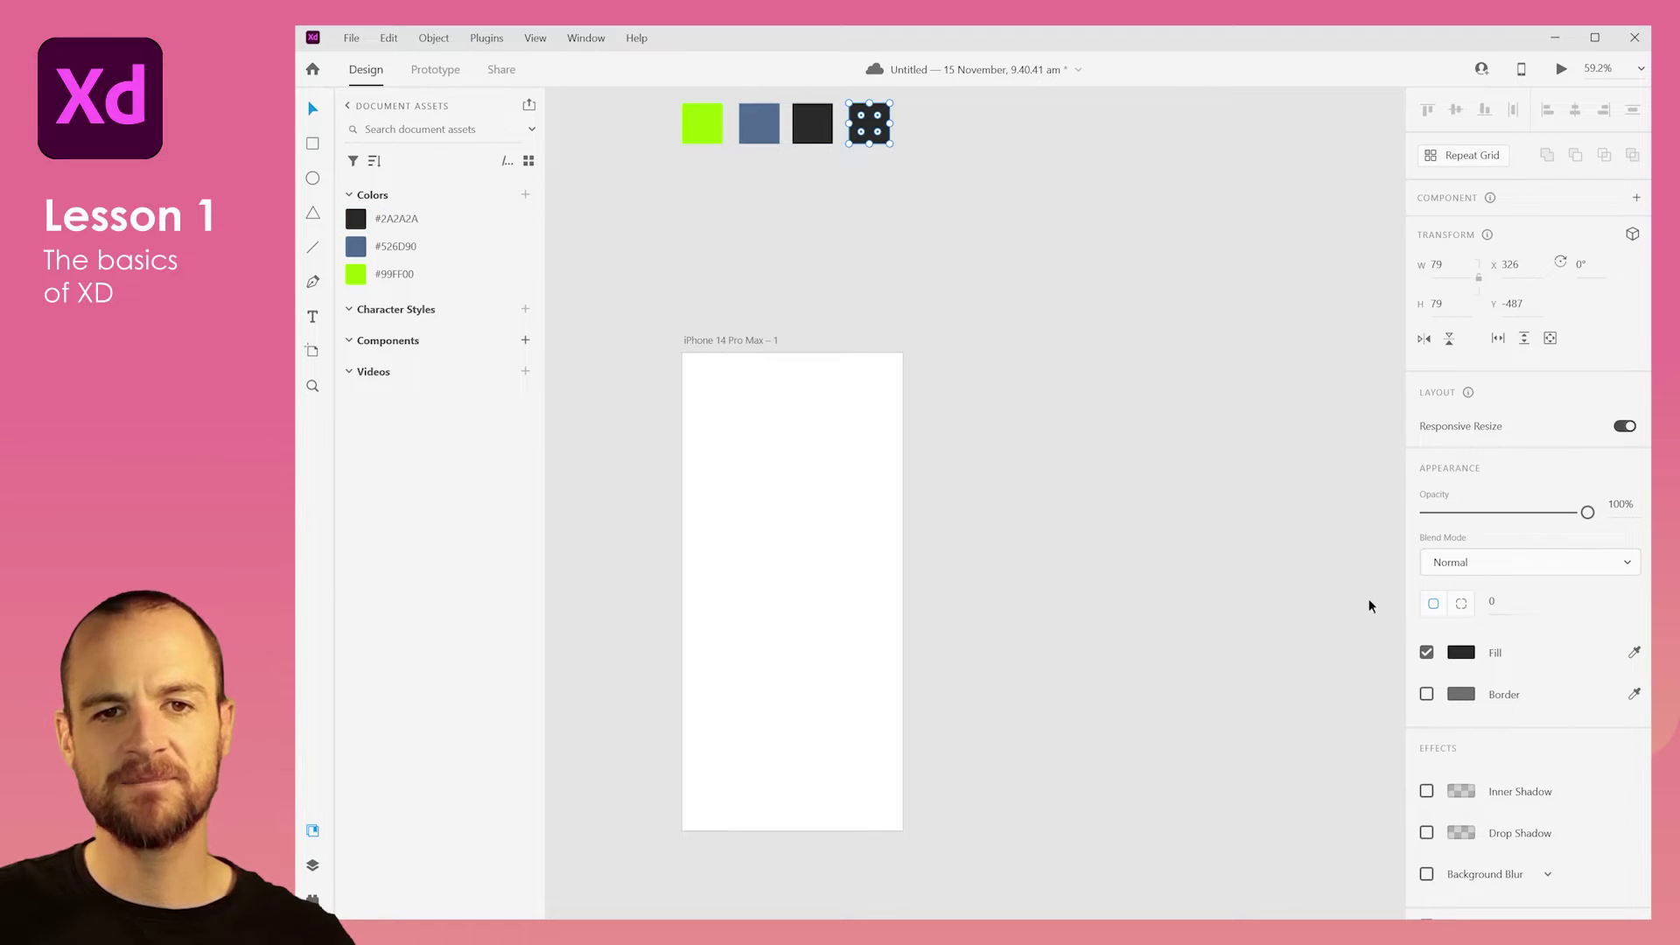
left_click(1461, 652)
mouse_move(1267, 580)
left_mouse_down()
mouse_move(1186, 571)
mouse_move(1181, 584)
left_mouse_up()
left_click(878, 133)
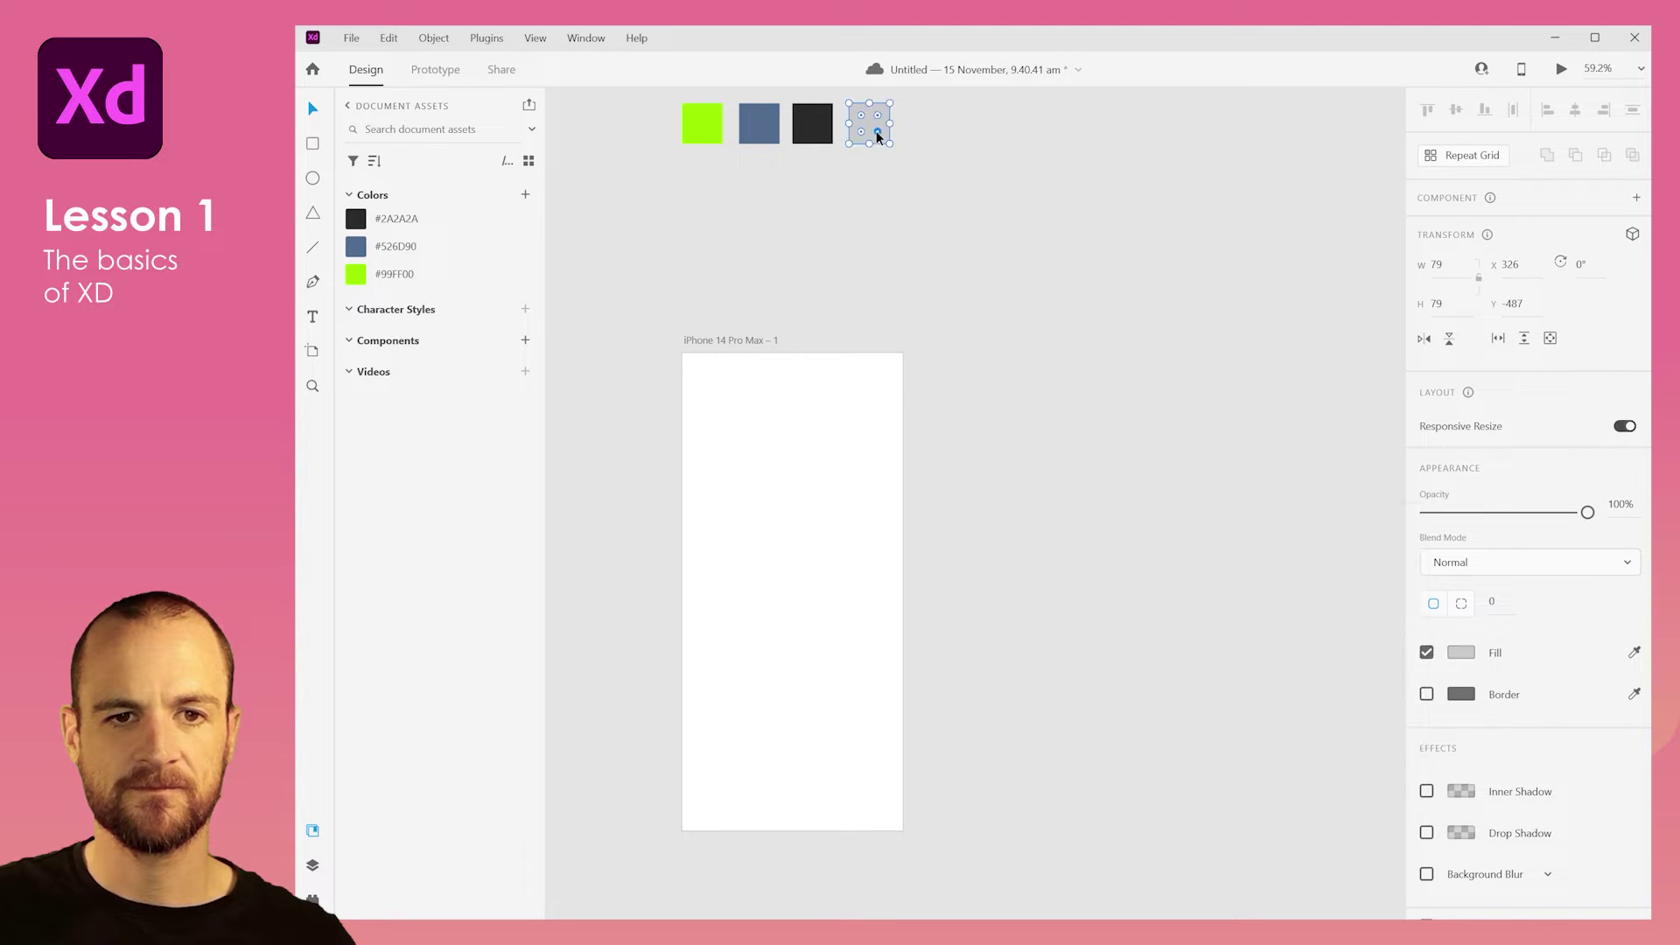
left_click(525, 195)
left_click(912, 205)
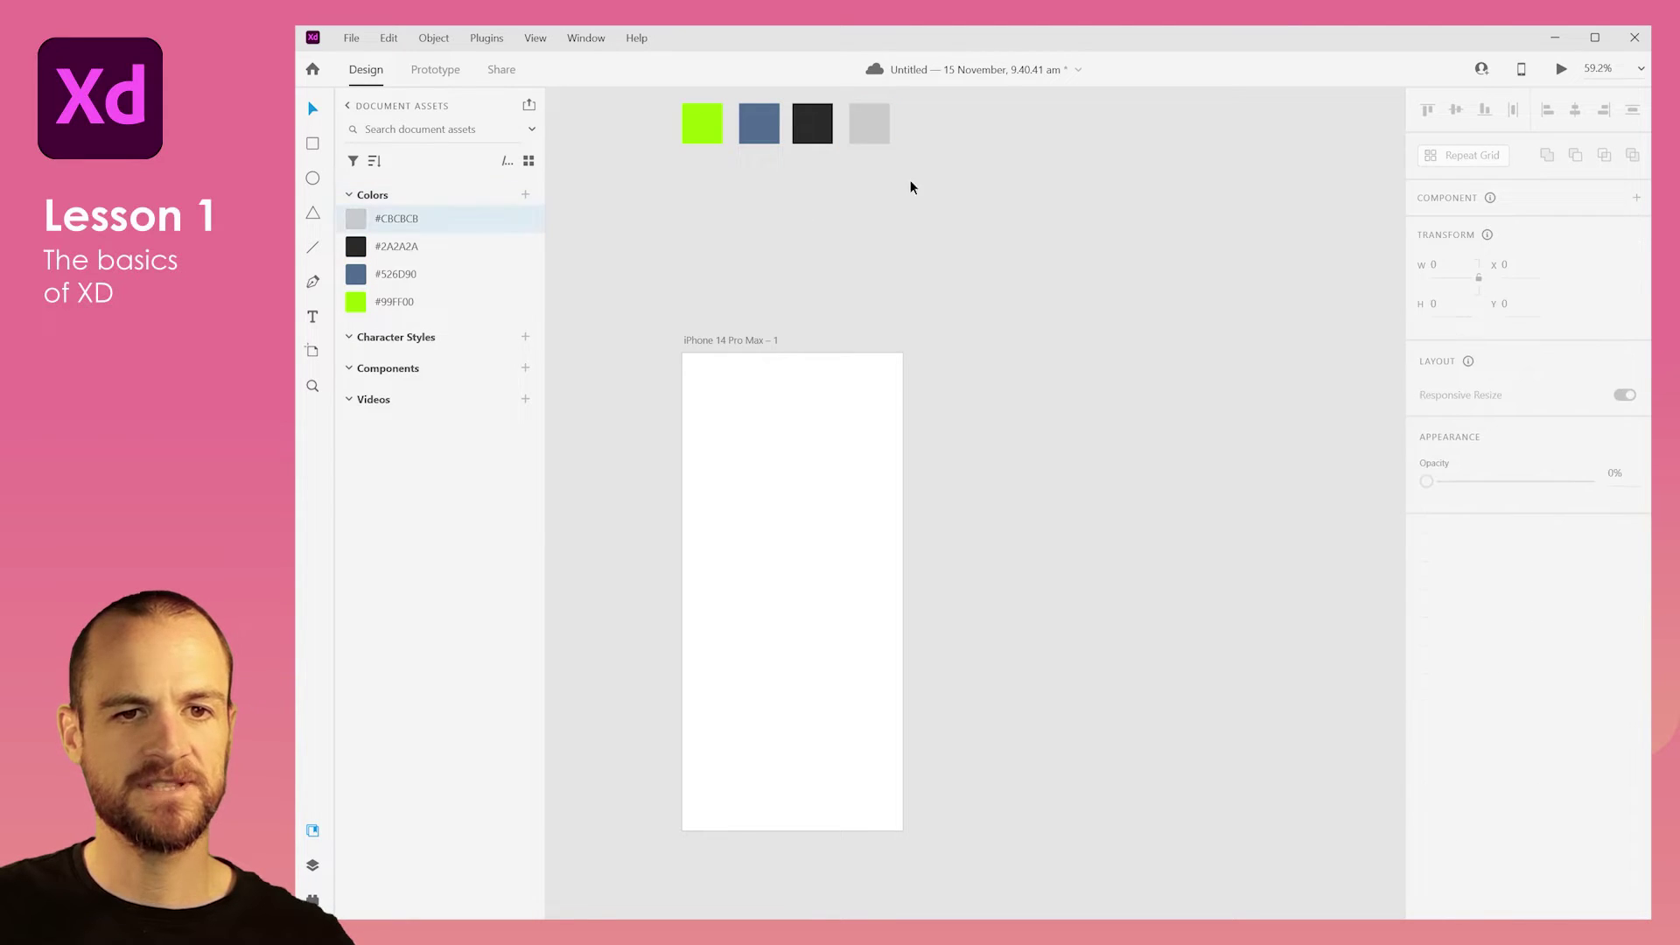
Add a copy of the light gray square to its right, filled with white #FFFFFF, and save the color to the document assets.
left_click(880, 138)
left_click(803, 196)
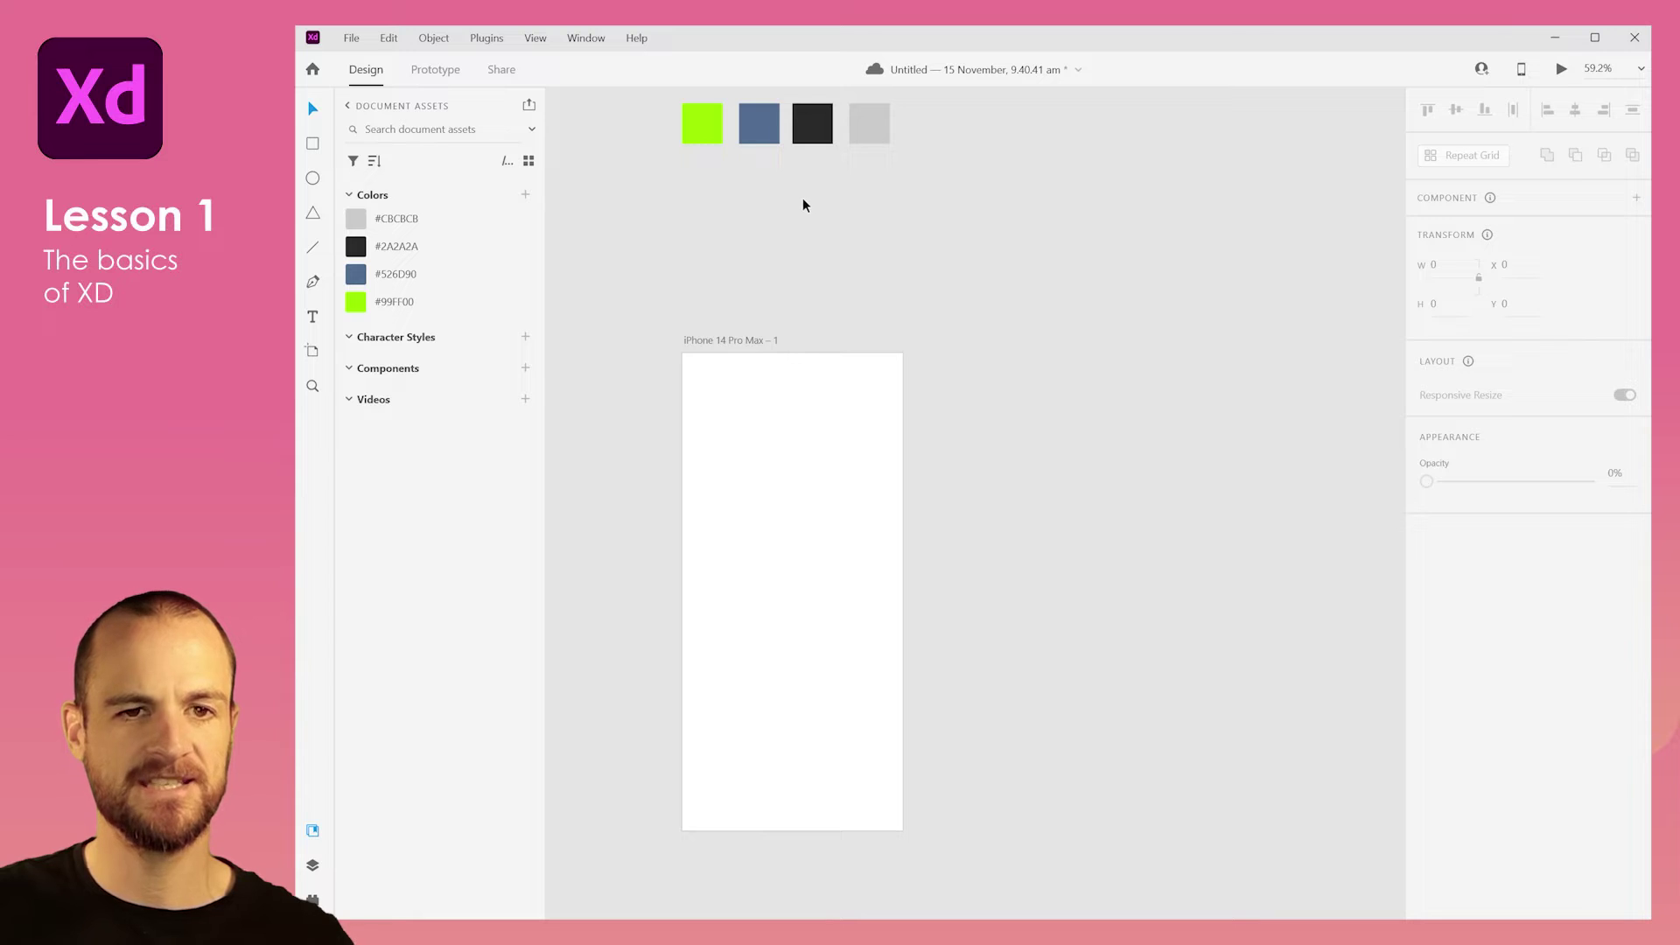
left_click_drag(874, 132, 926, 129)
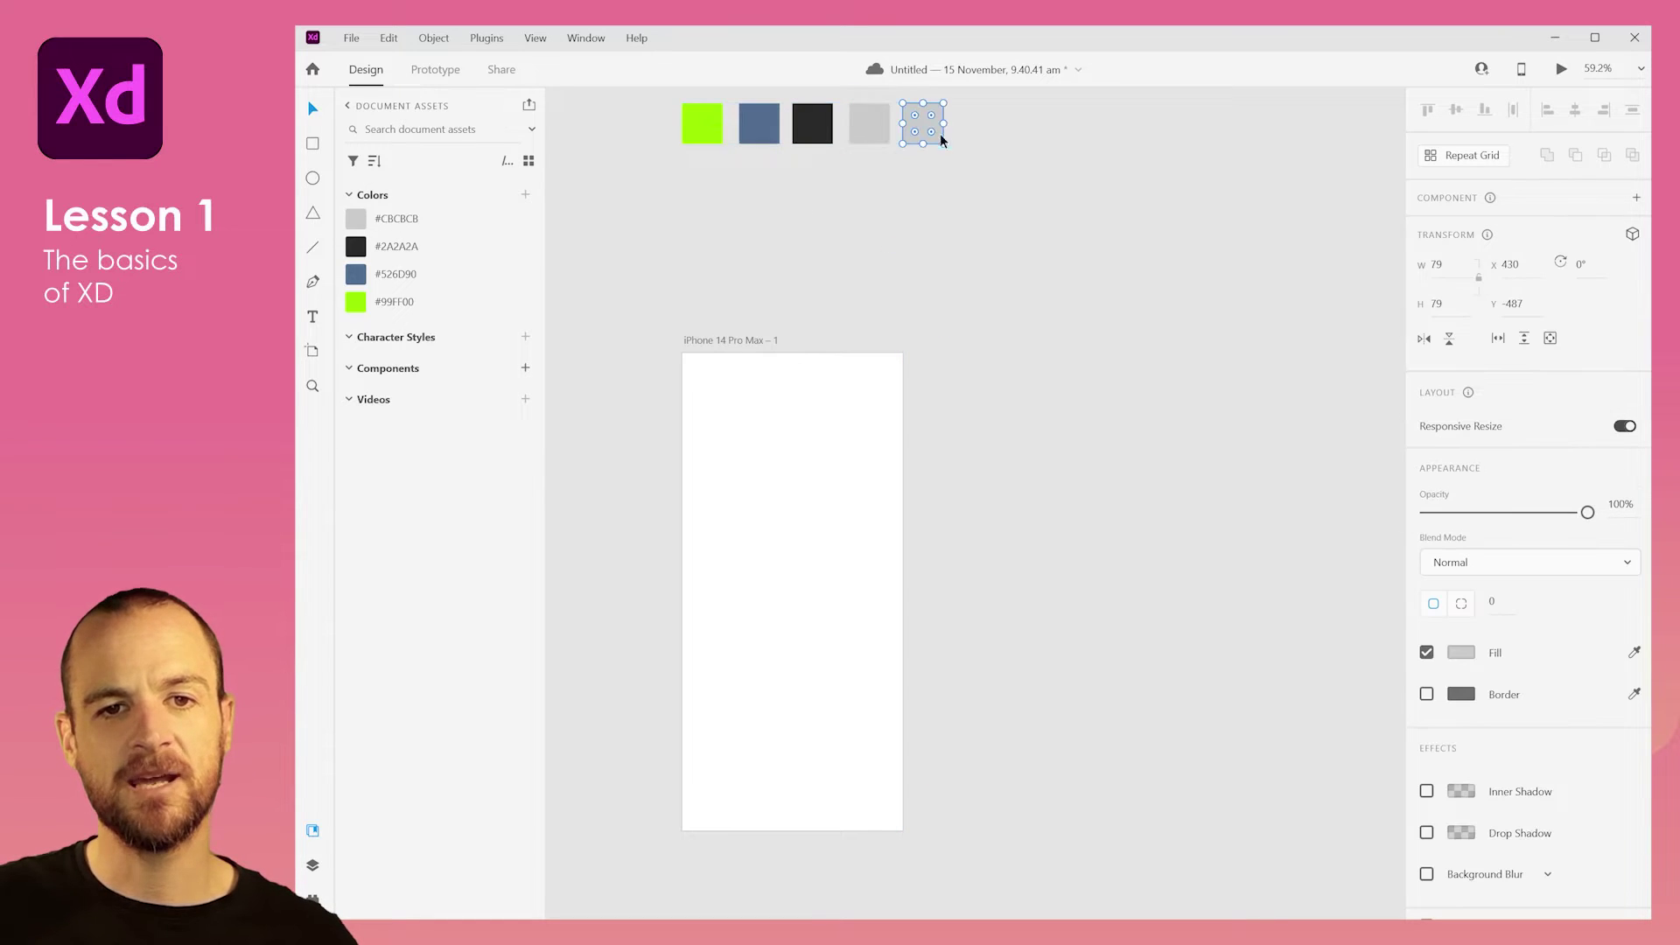
left_click(1460, 652)
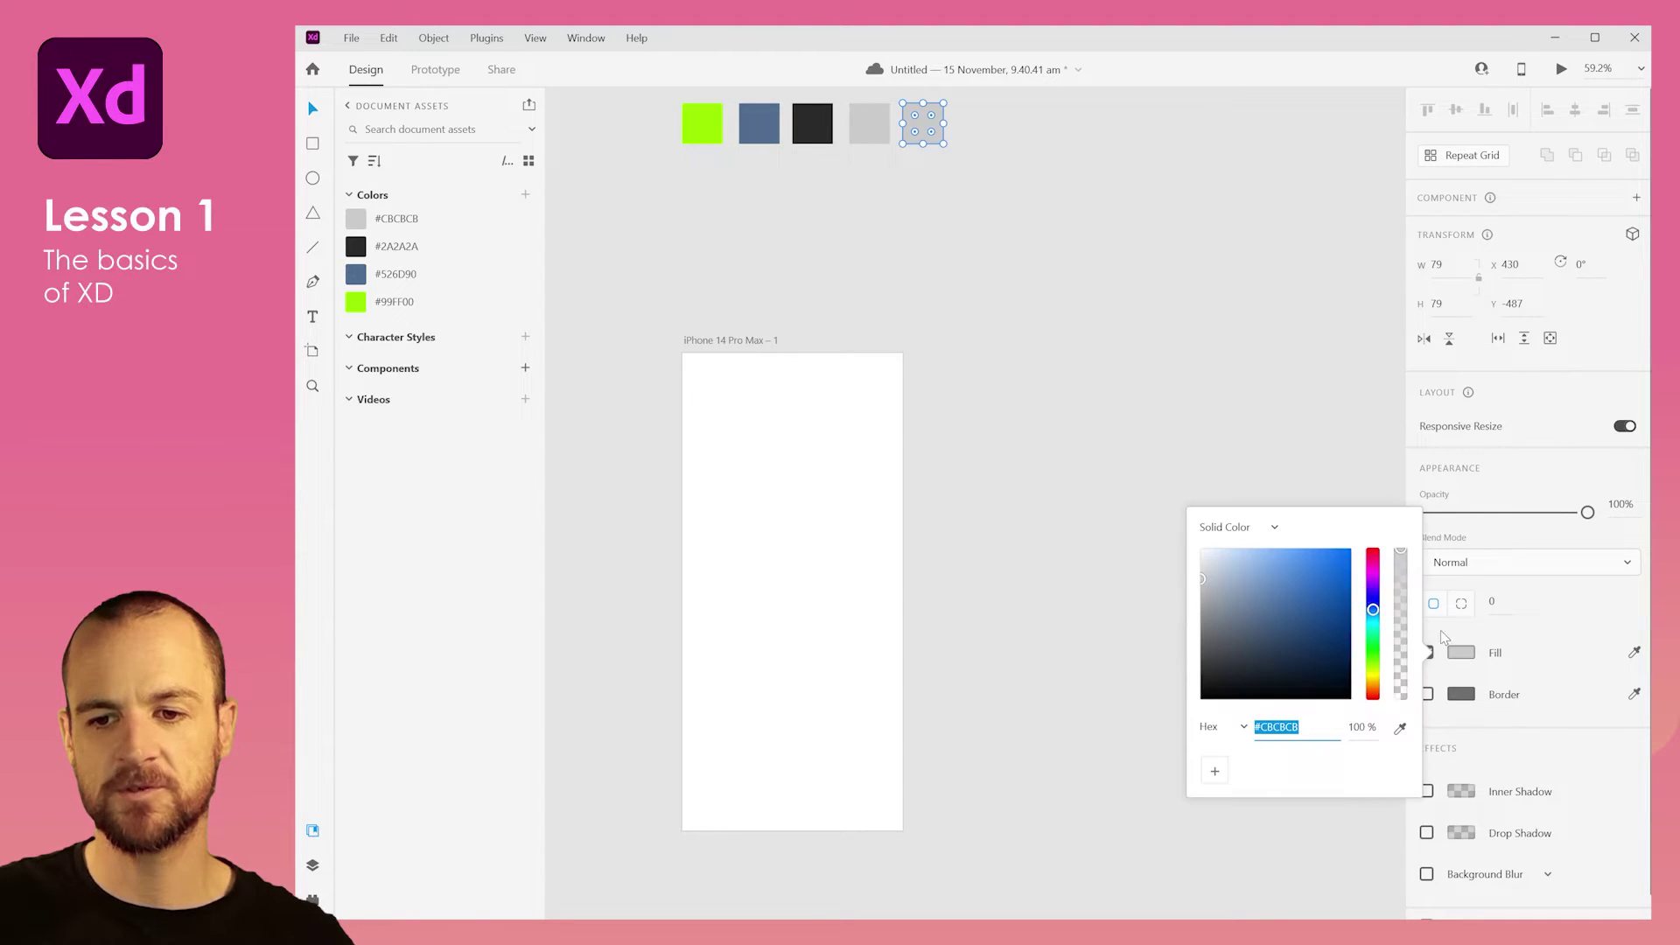
left_click_drag(1267, 570, 1015, 441)
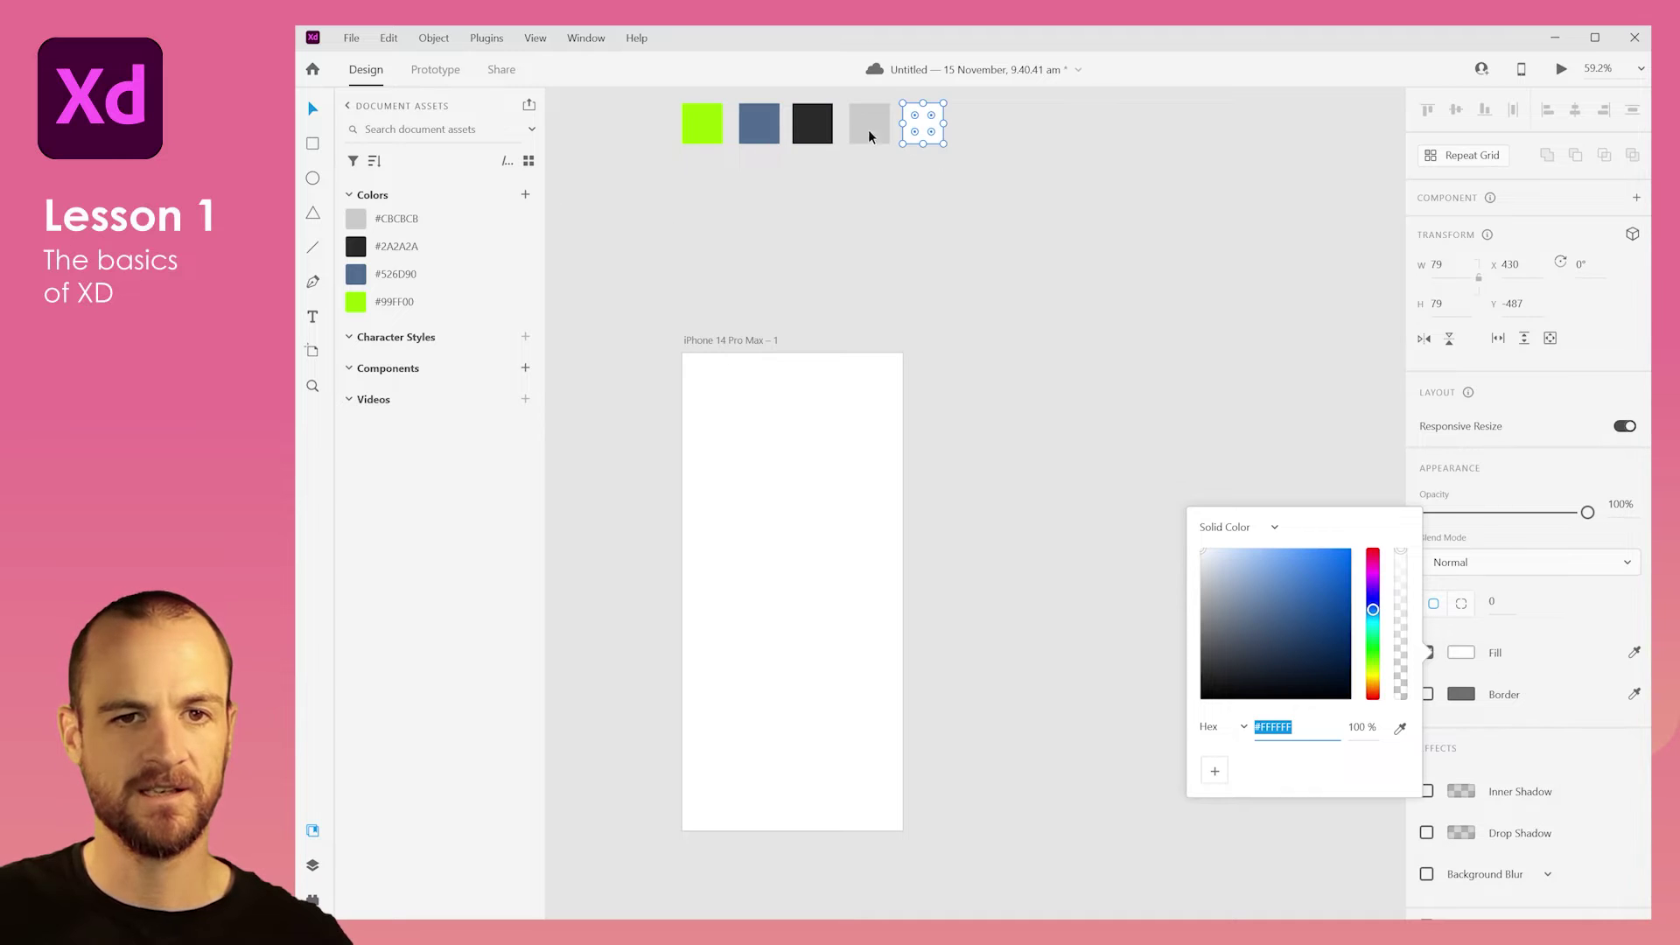
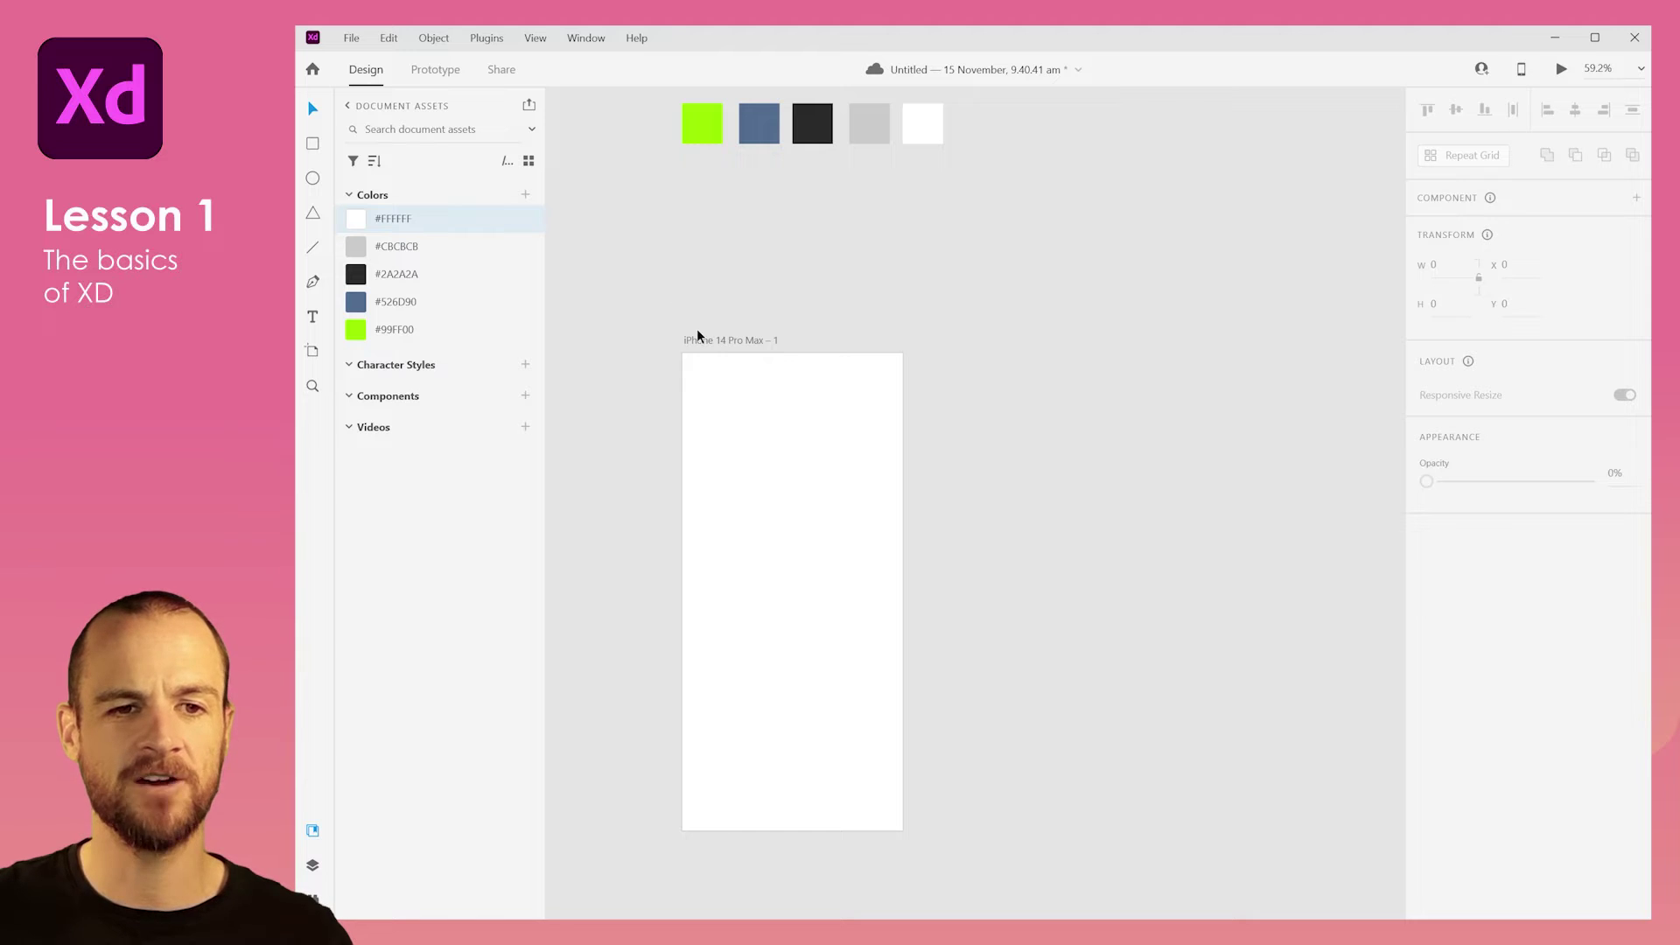
Fill the iPhone 14 Pro Max artboard with the saved #2A2A2A color.
left_click(700, 340)
scroll(702, 348, "down", 1)
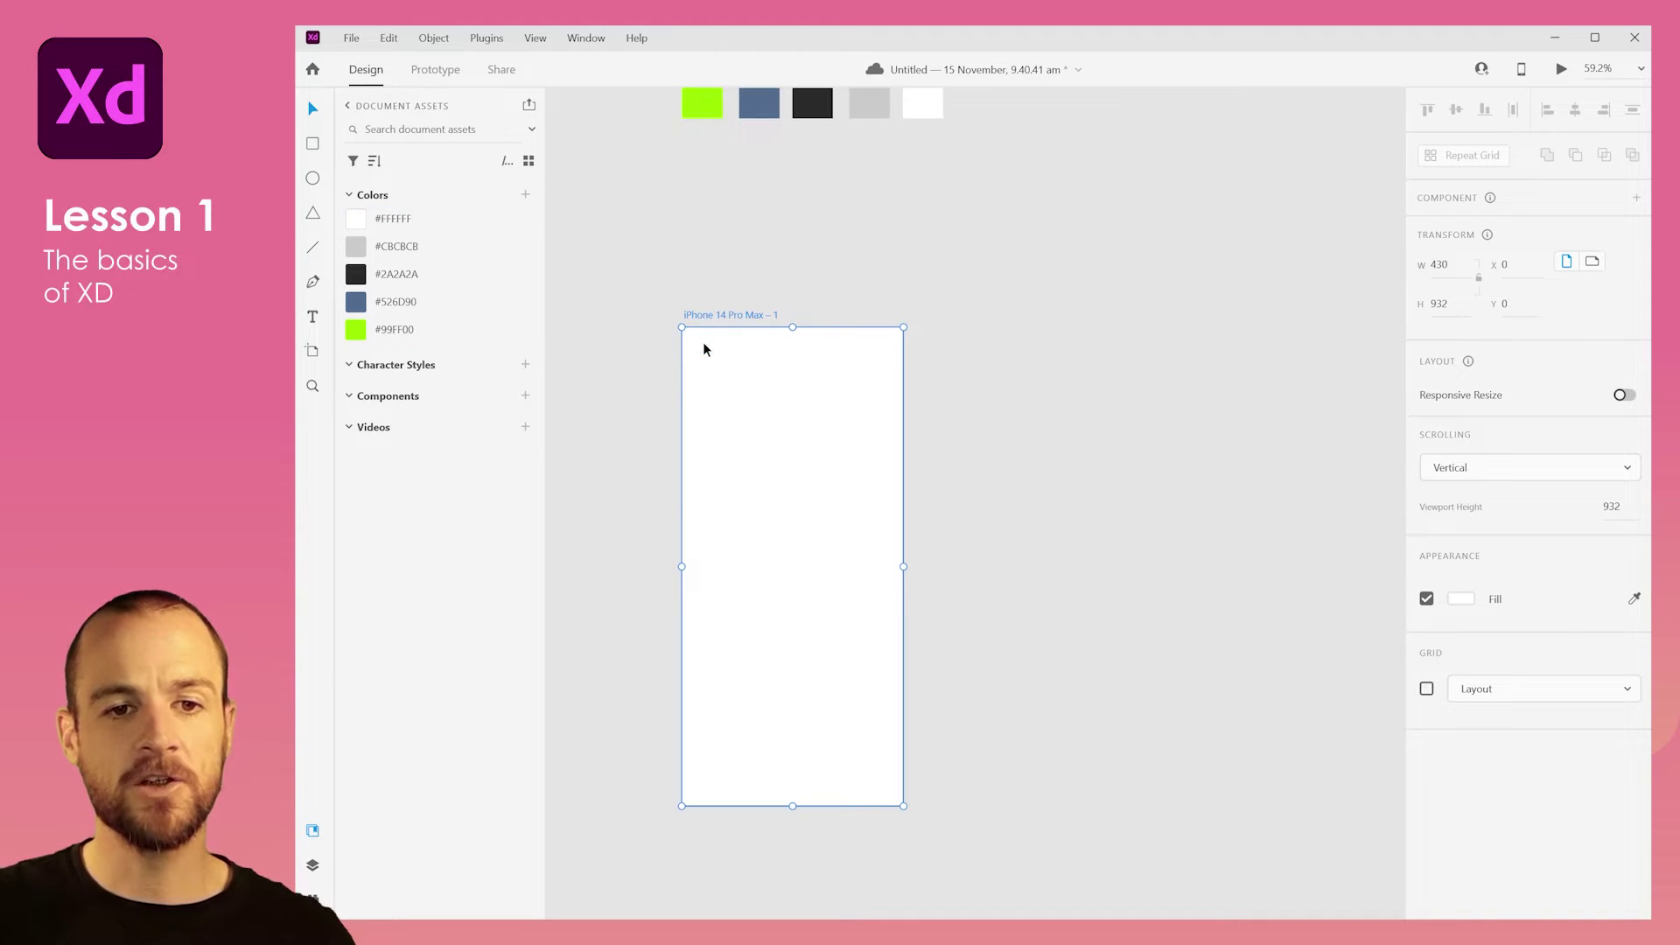
scroll(703, 346, "up", 1)
left_click(460, 275)
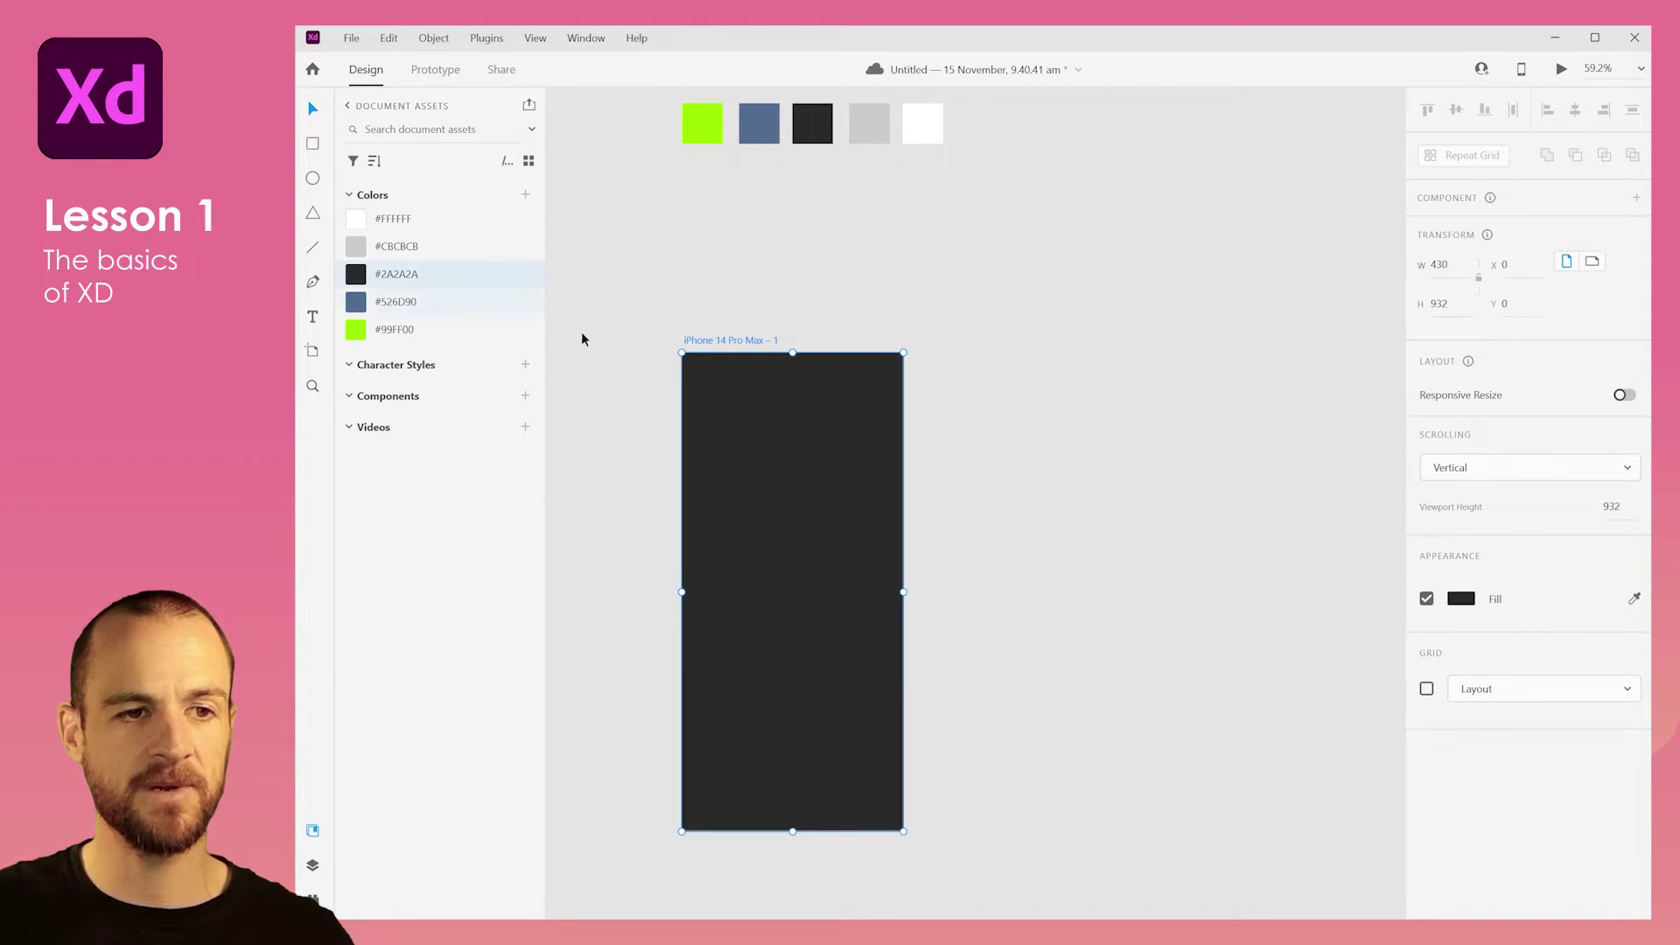
left_click(842, 280)
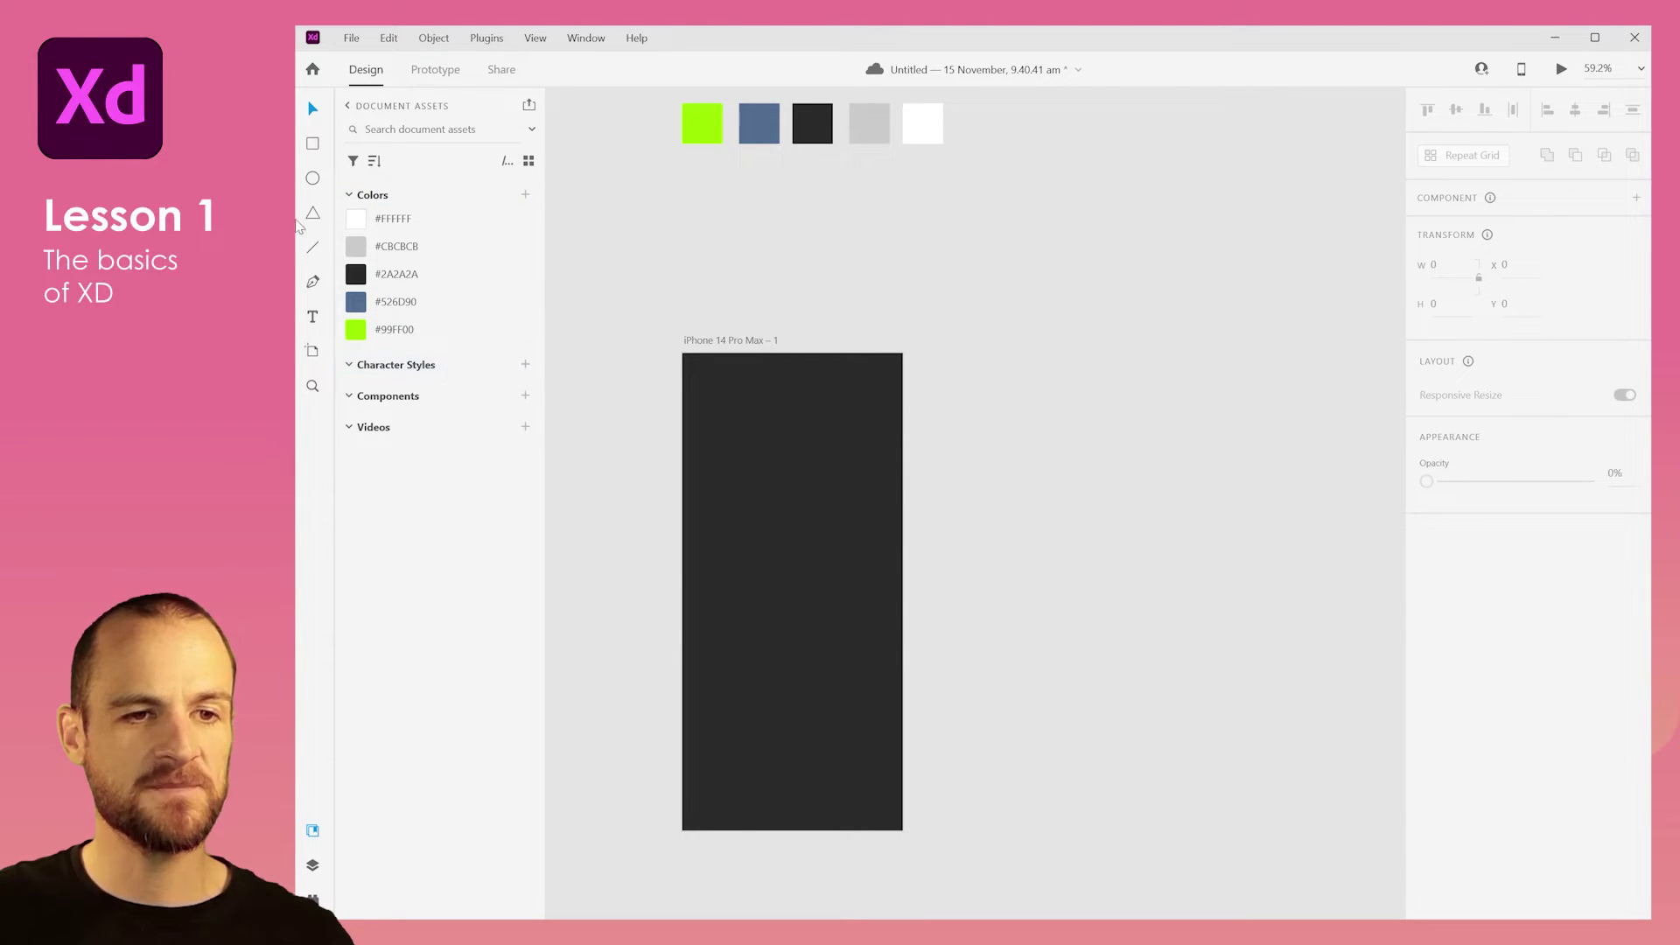
Add the text "Heading One" below the row of color squares.
left_click(681, 195)
type("H")
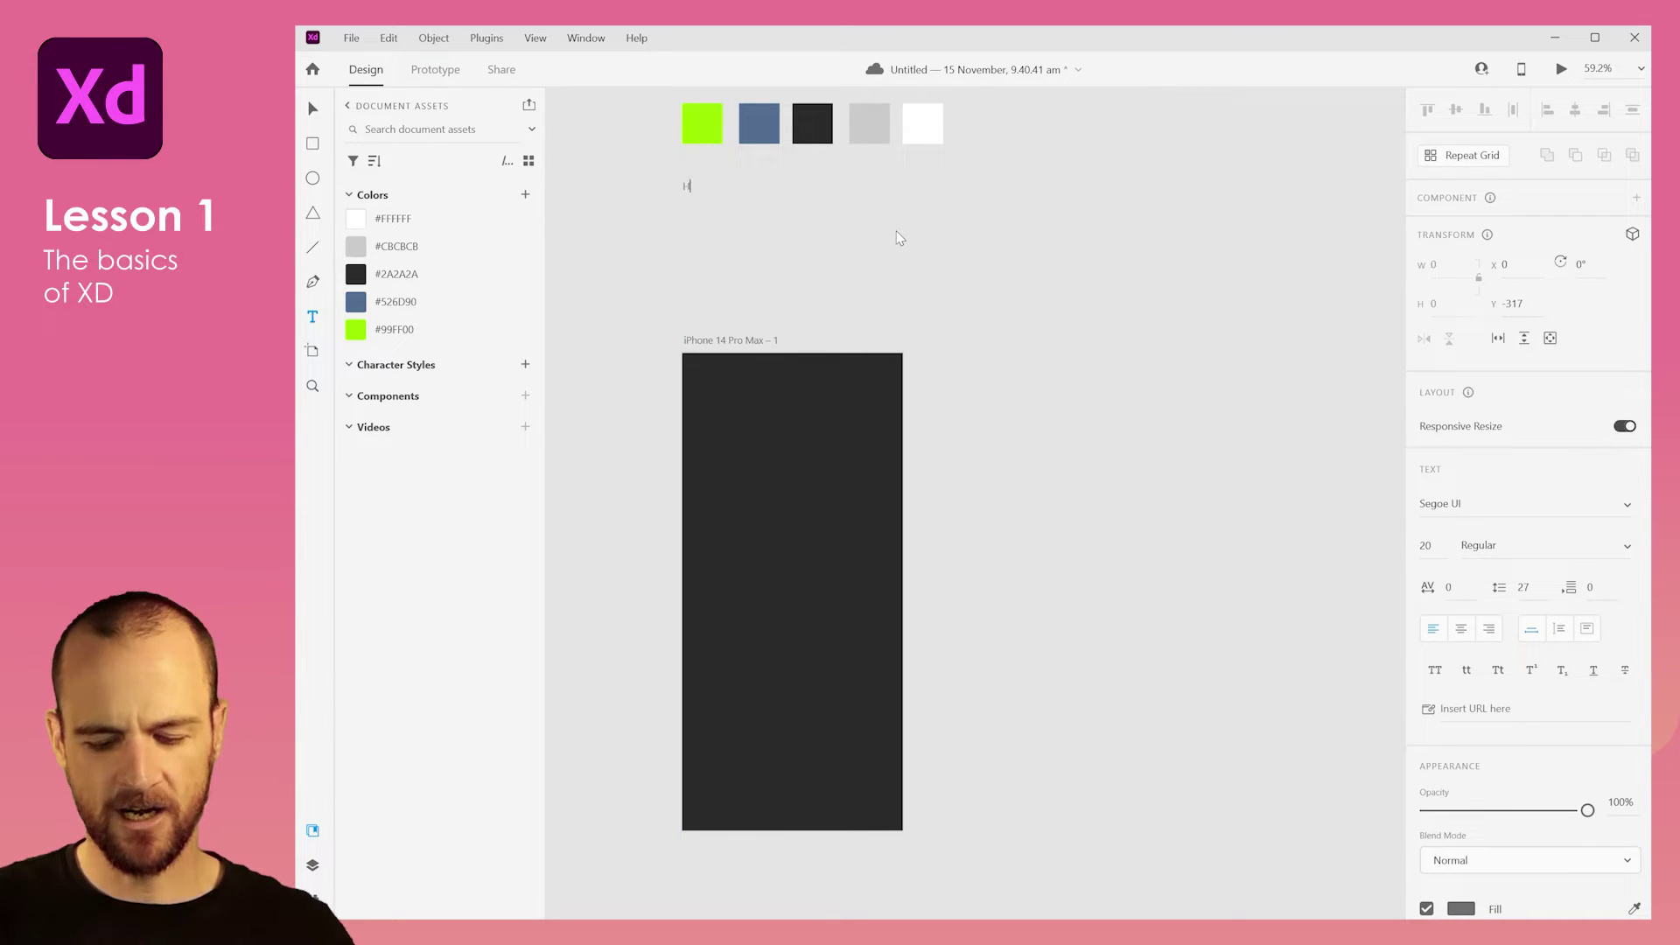
type("easding")
key("ctrl+a")
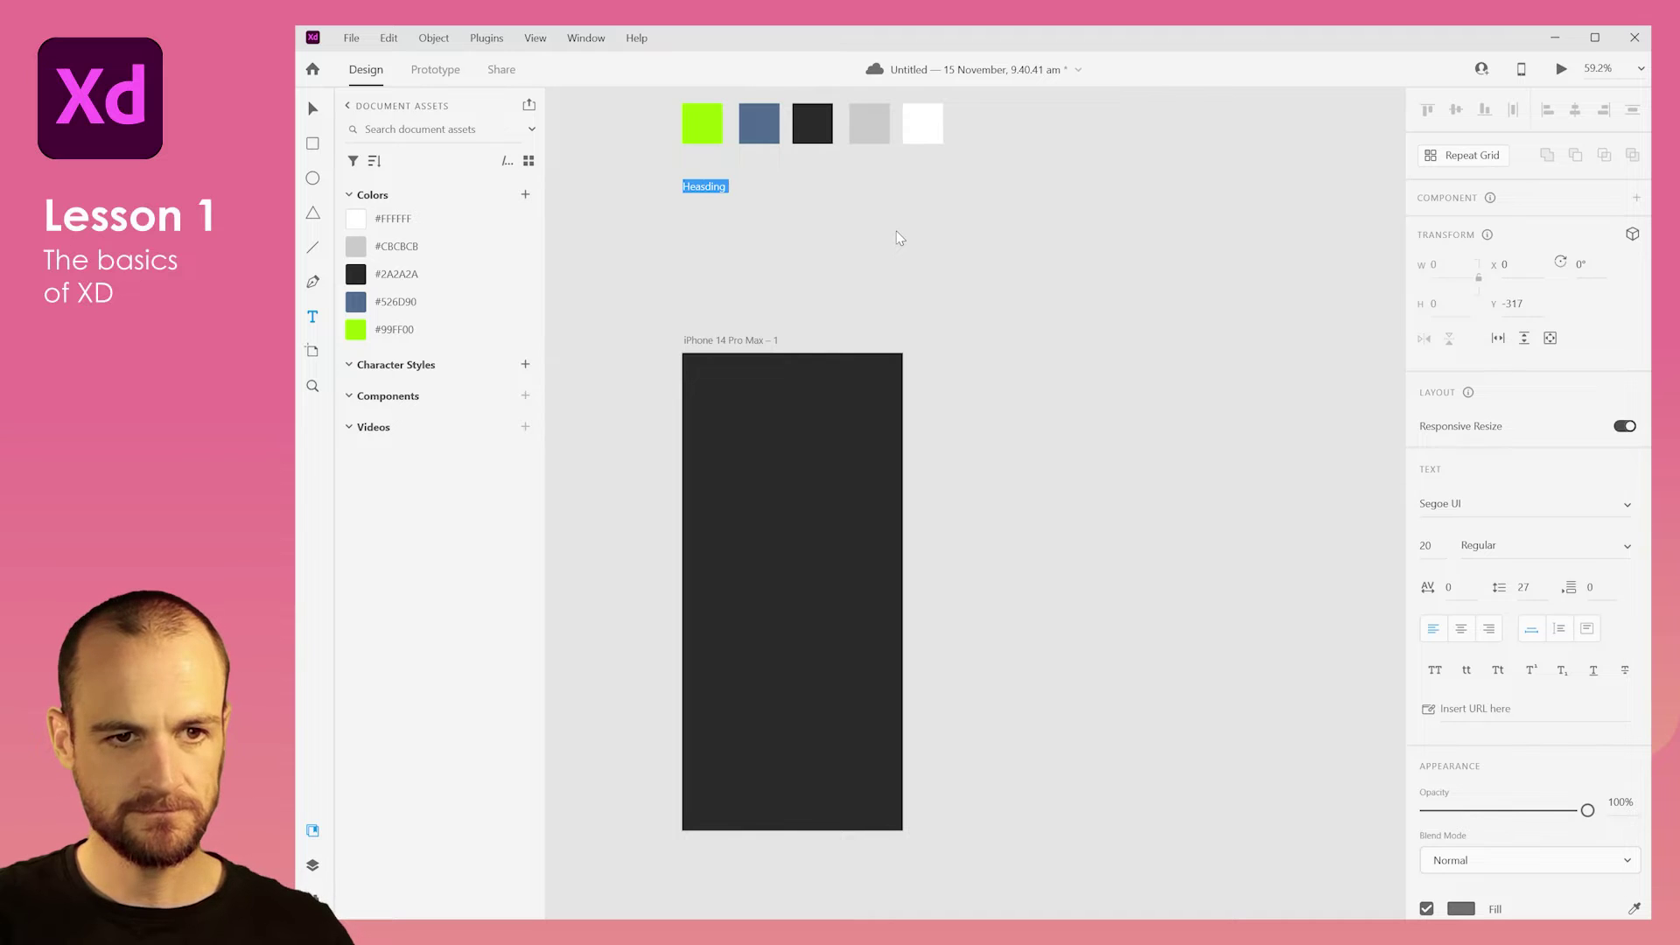
type("Heading O")
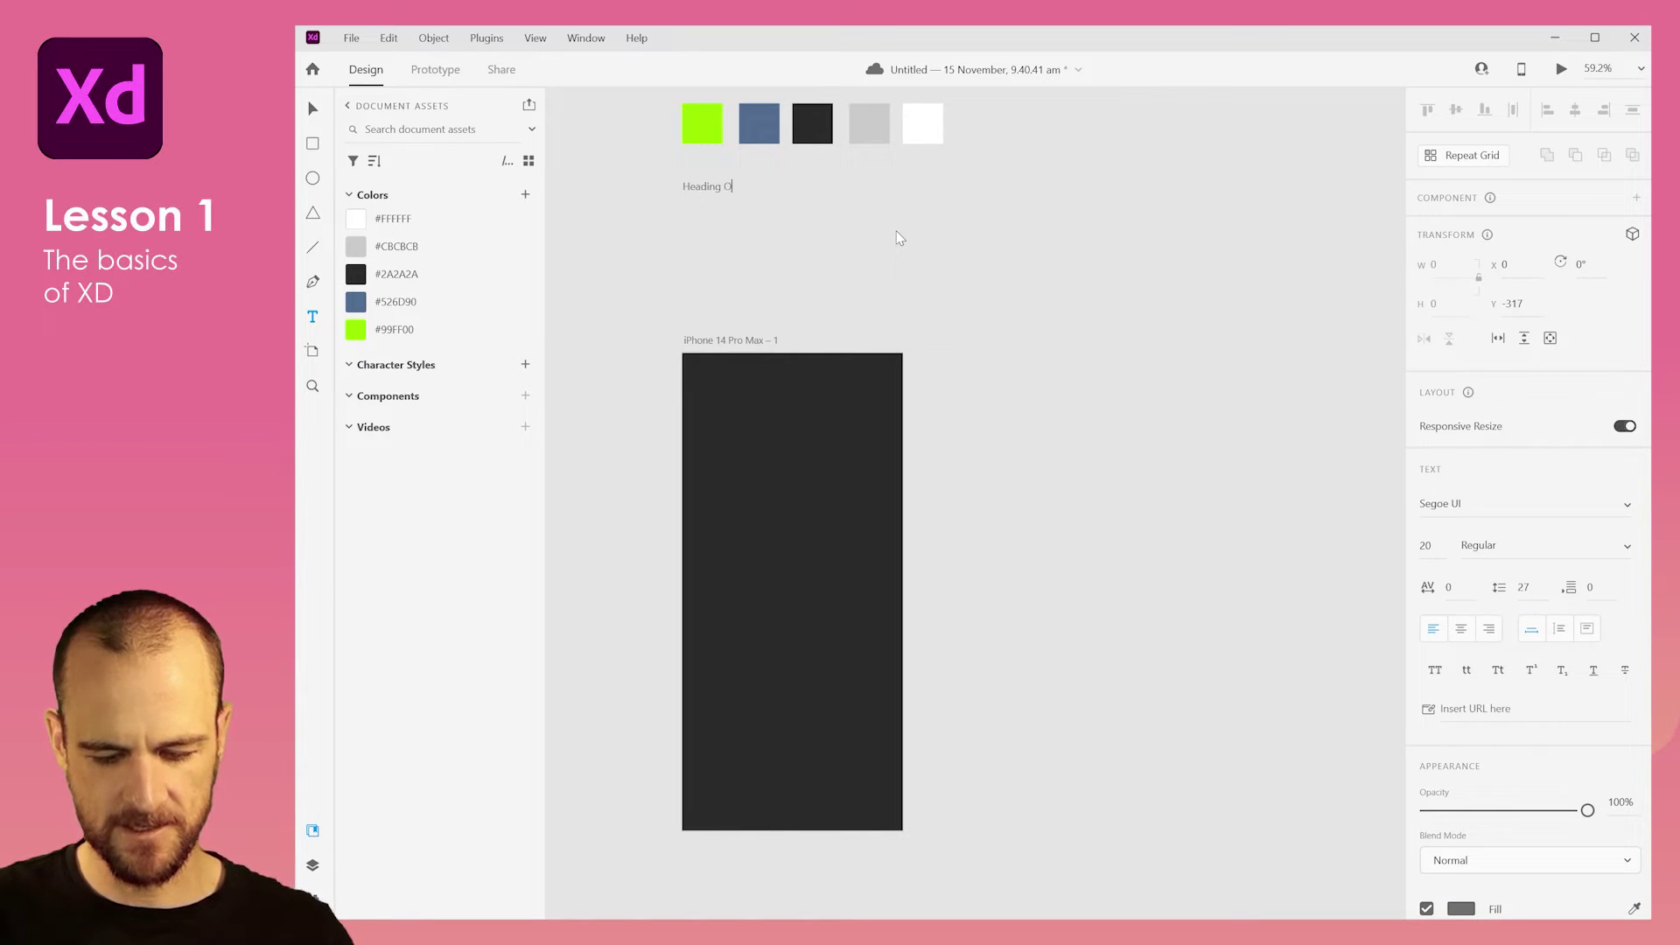
type("ne")
Set the Heading One text to size 40 with the saved #FFFFFF fill, and save it as a character style.
key("ctrl+a")
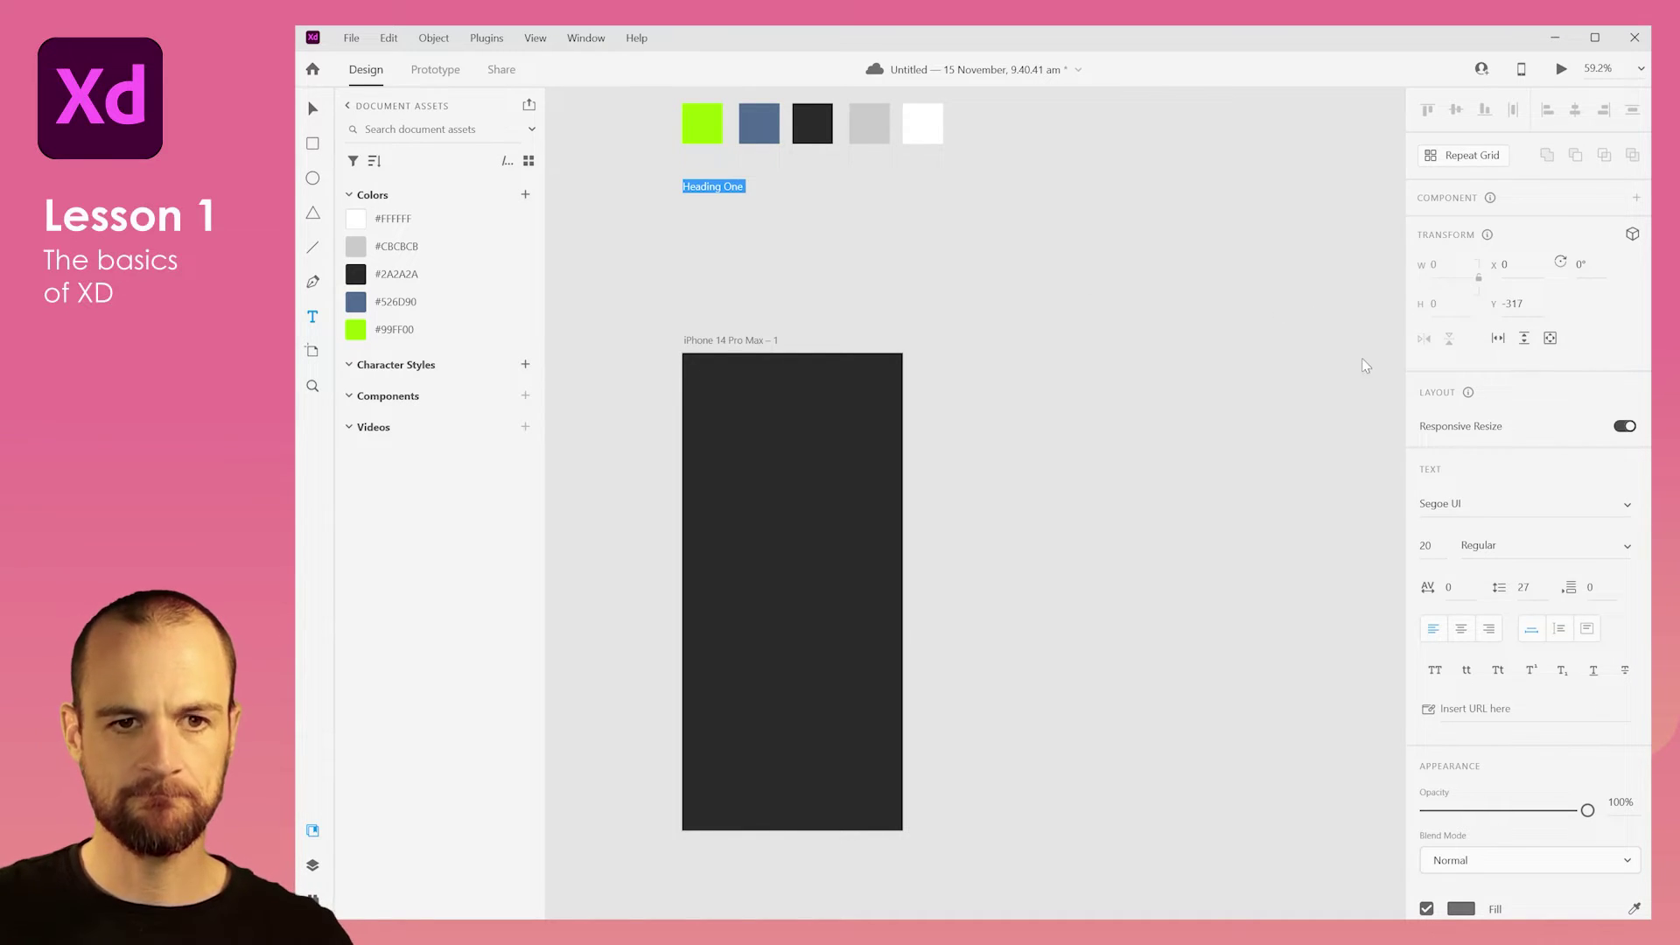
left_click(1435, 539)
type("40")
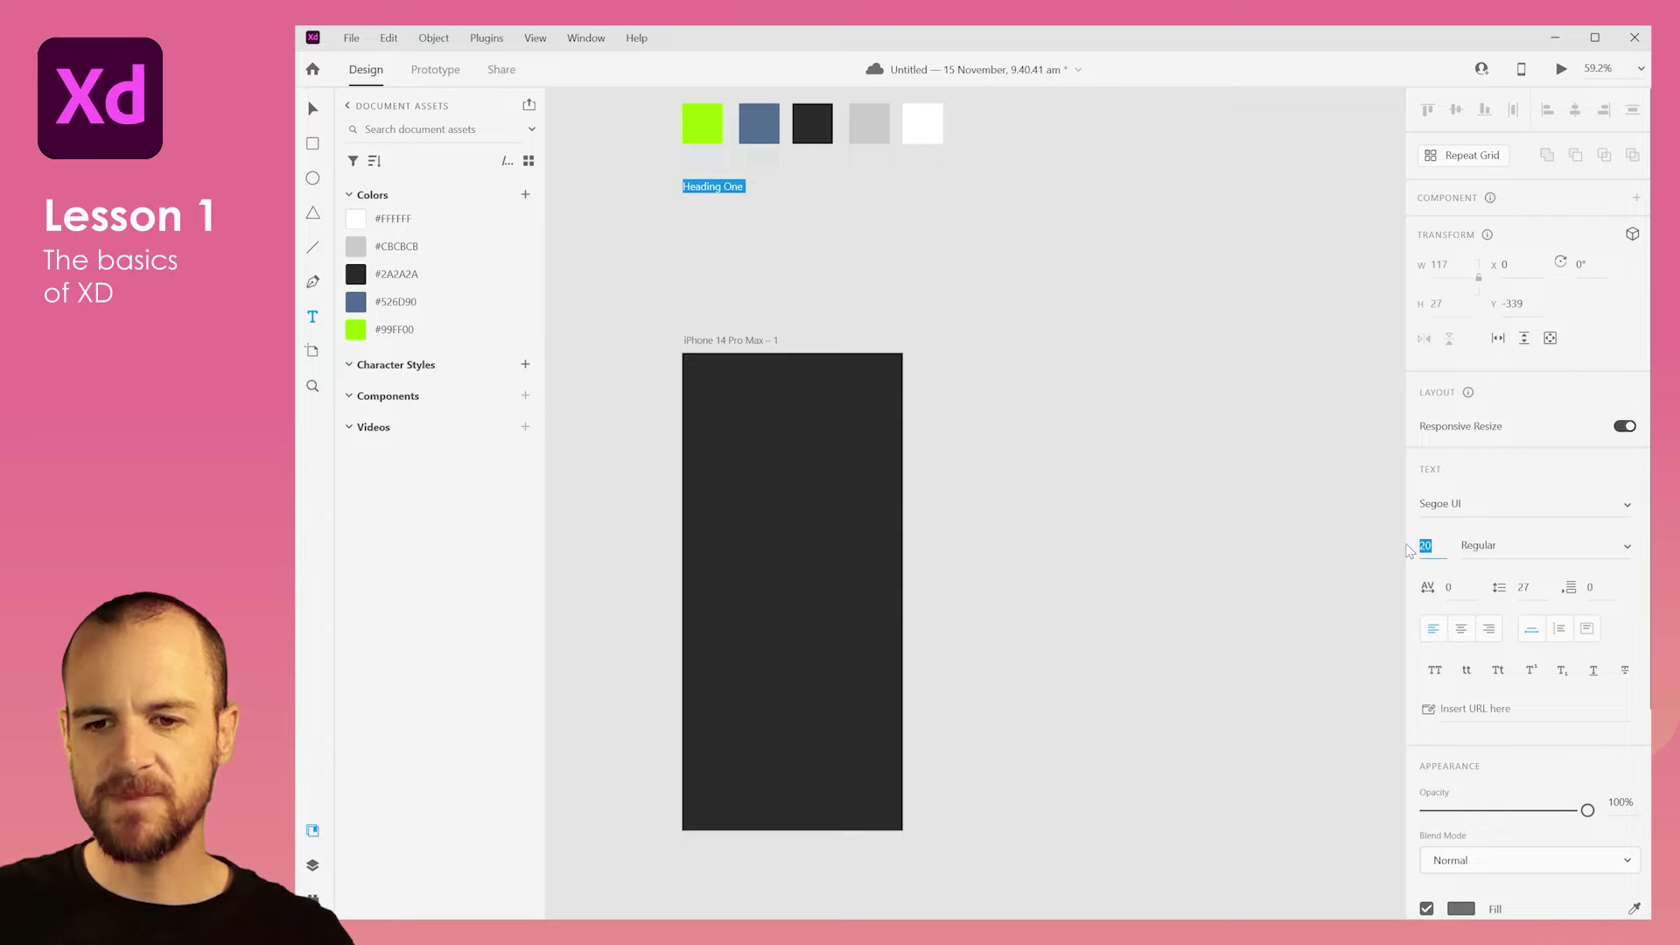
key("Return")
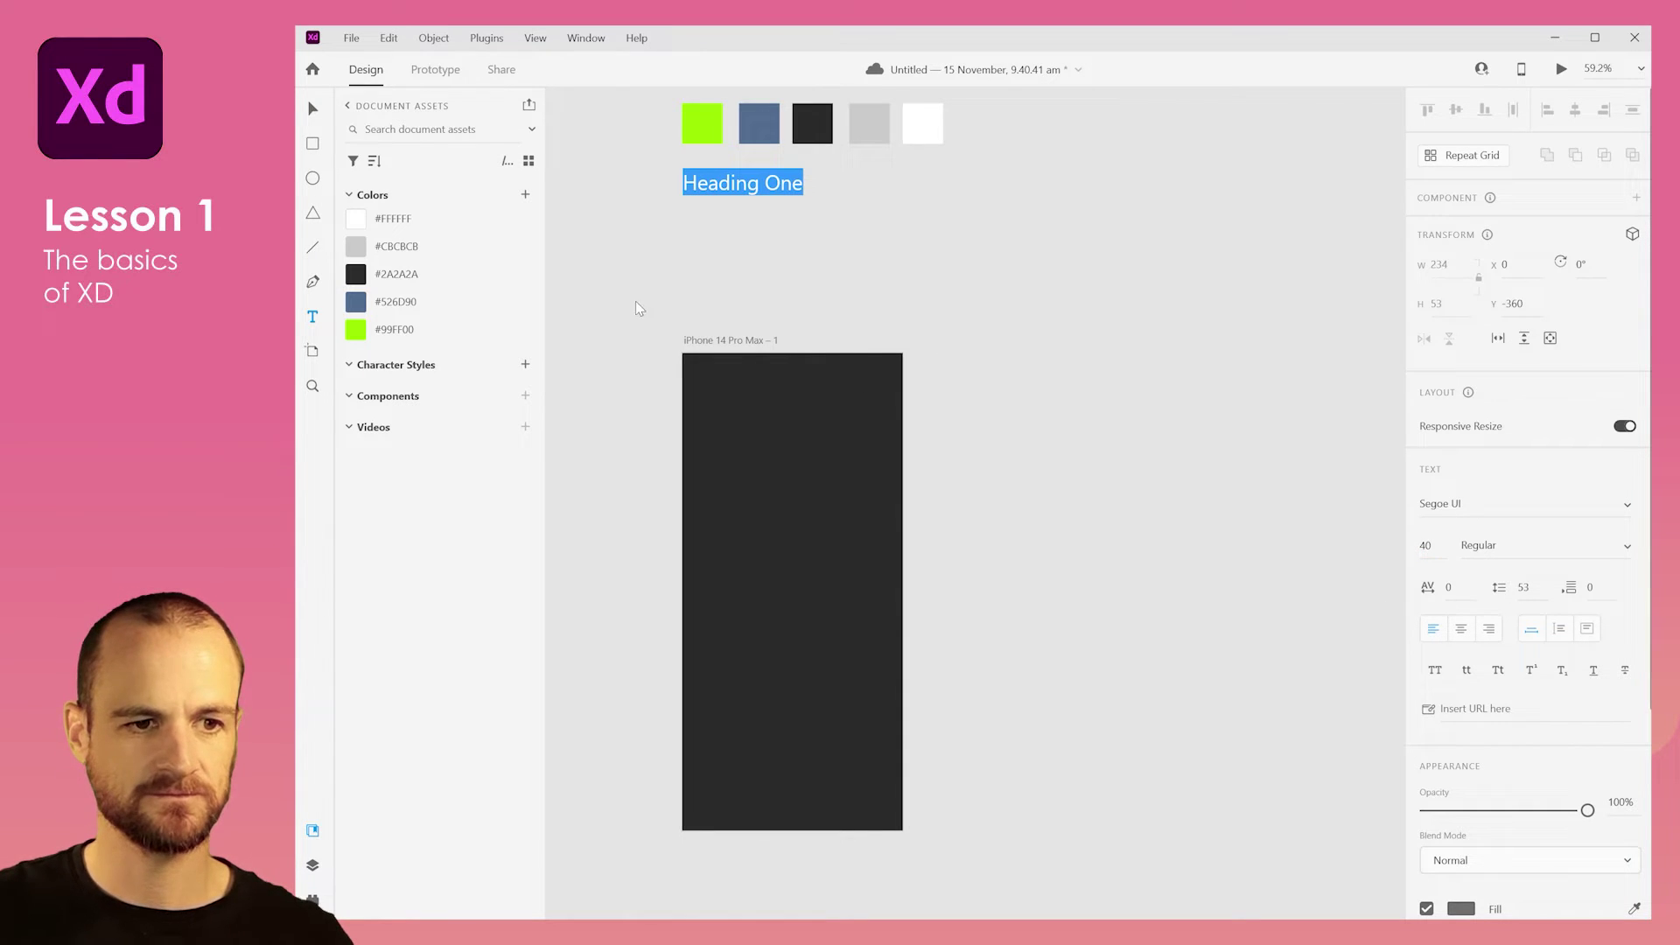
left_click(411, 224)
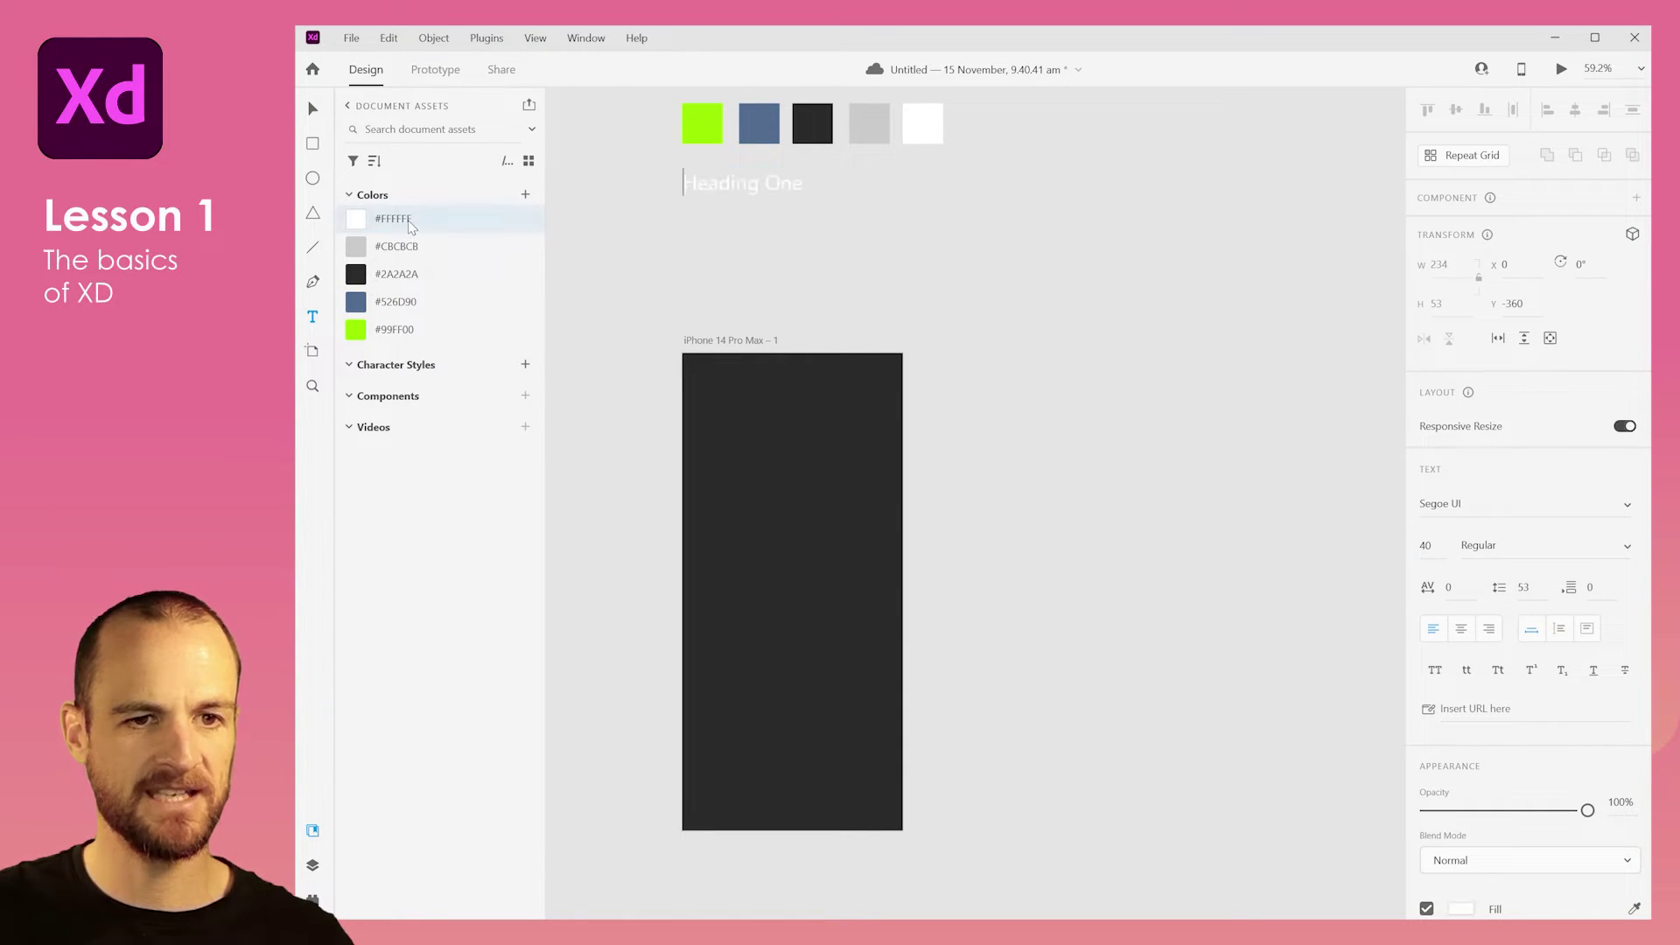
left_click(526, 366)
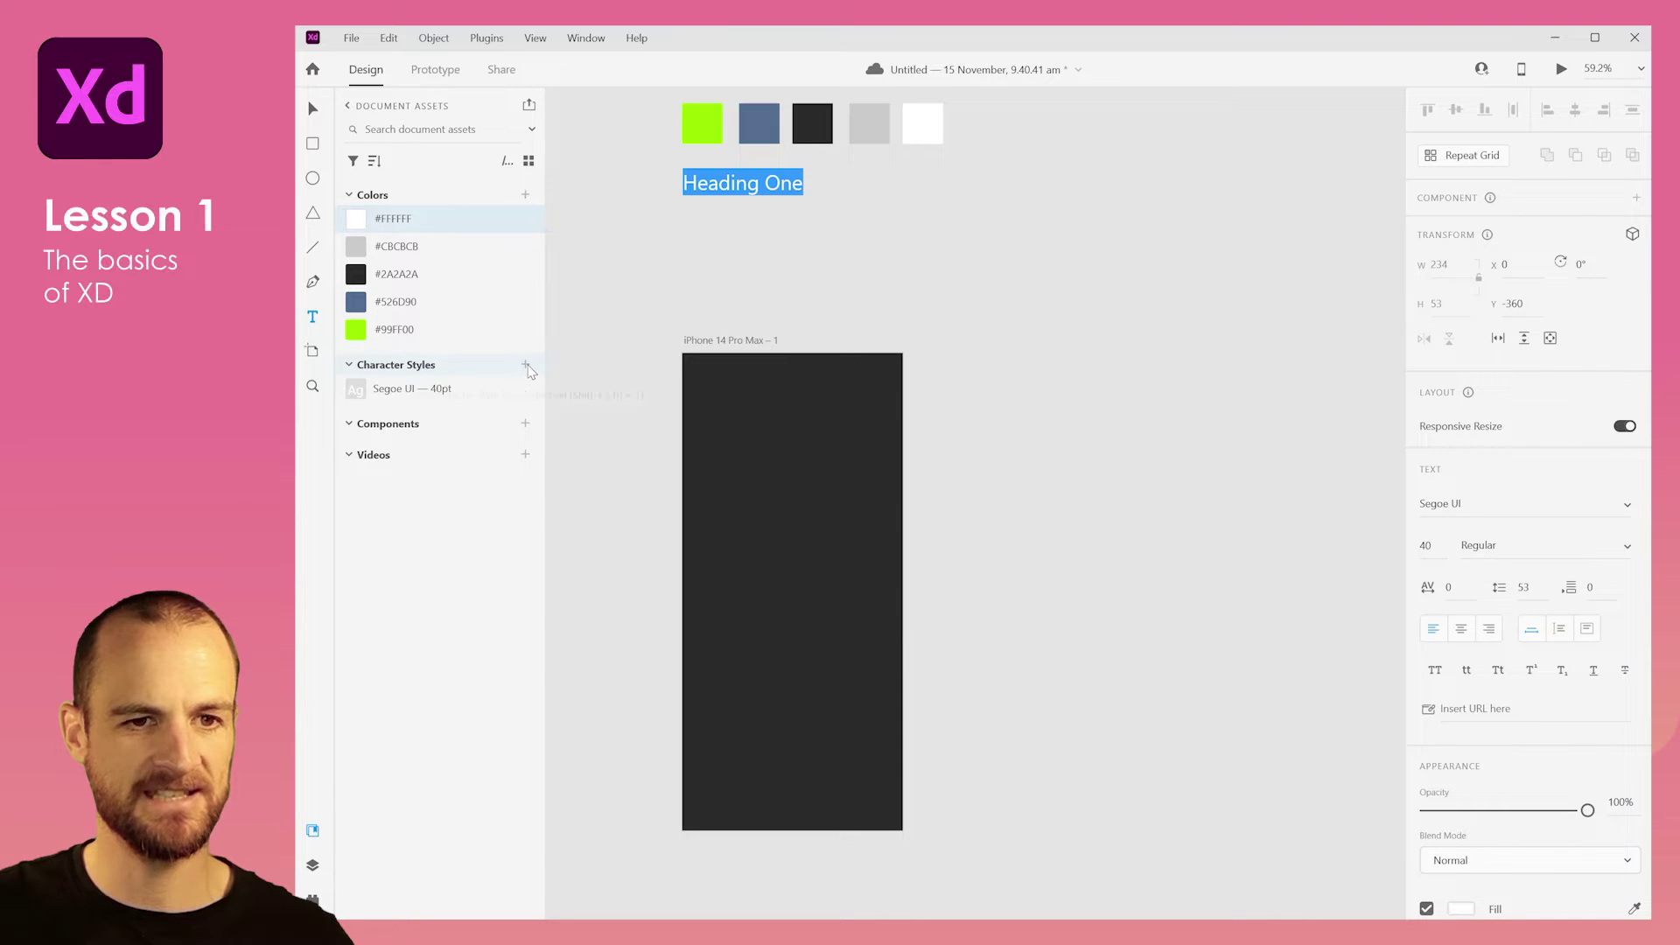
Add a copy of Heading One directly below it at size 30, reading "Heading Two".
left_click(314, 110)
left_click_drag(700, 176, 706, 215)
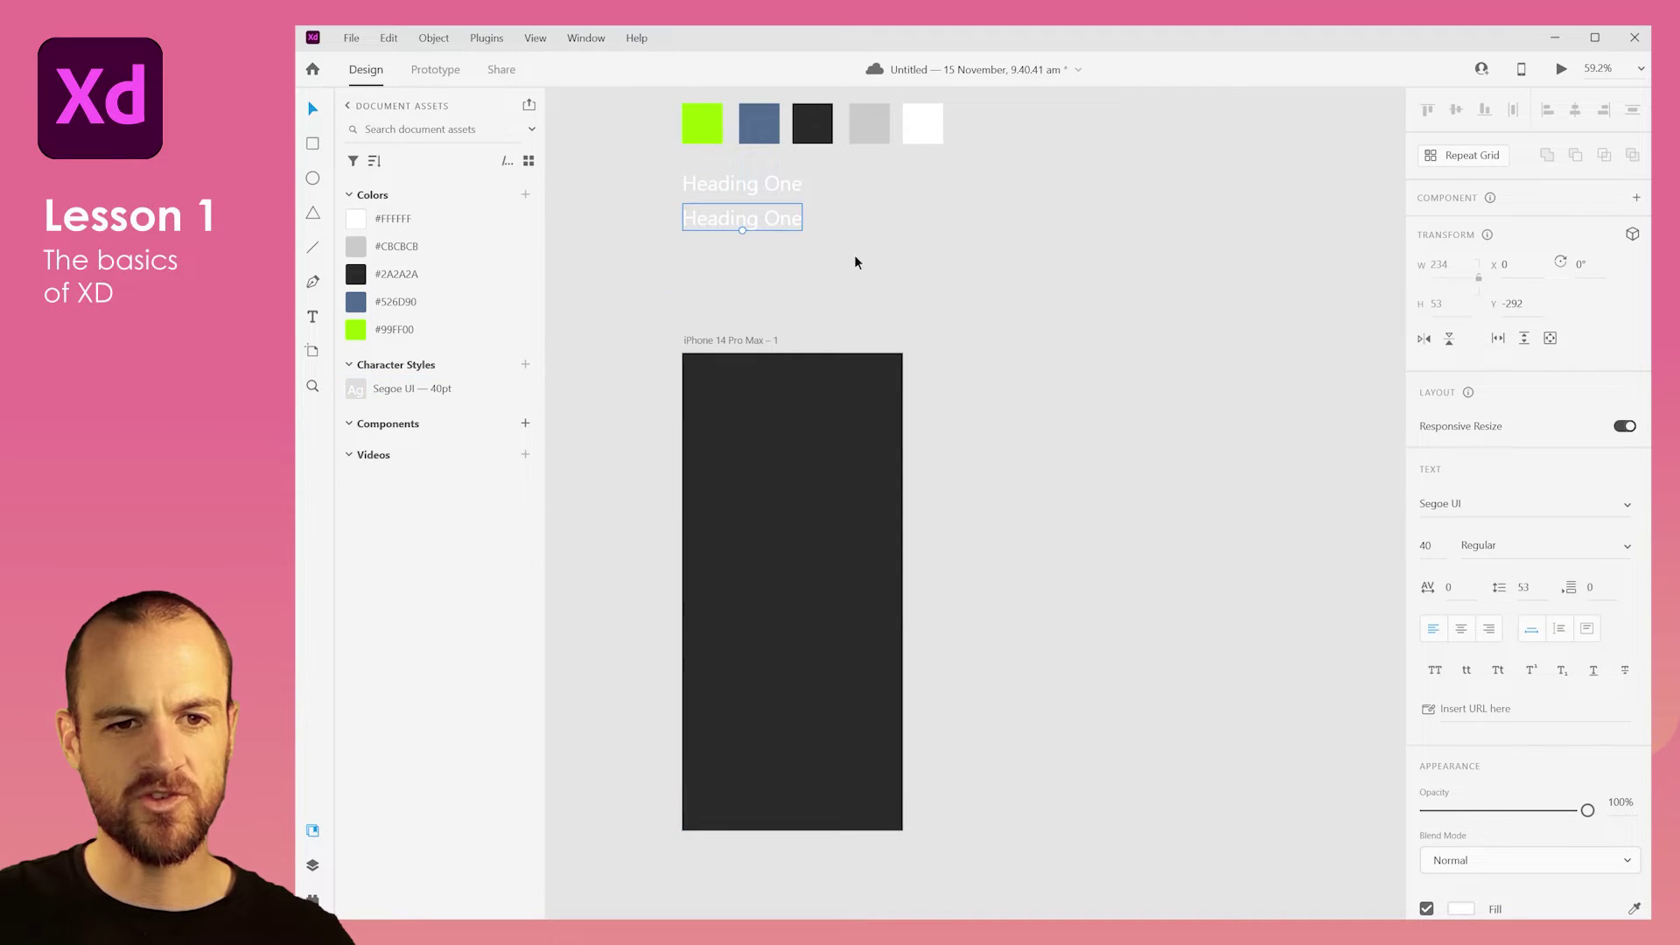
left_click(1420, 545)
type("30")
key("Return")
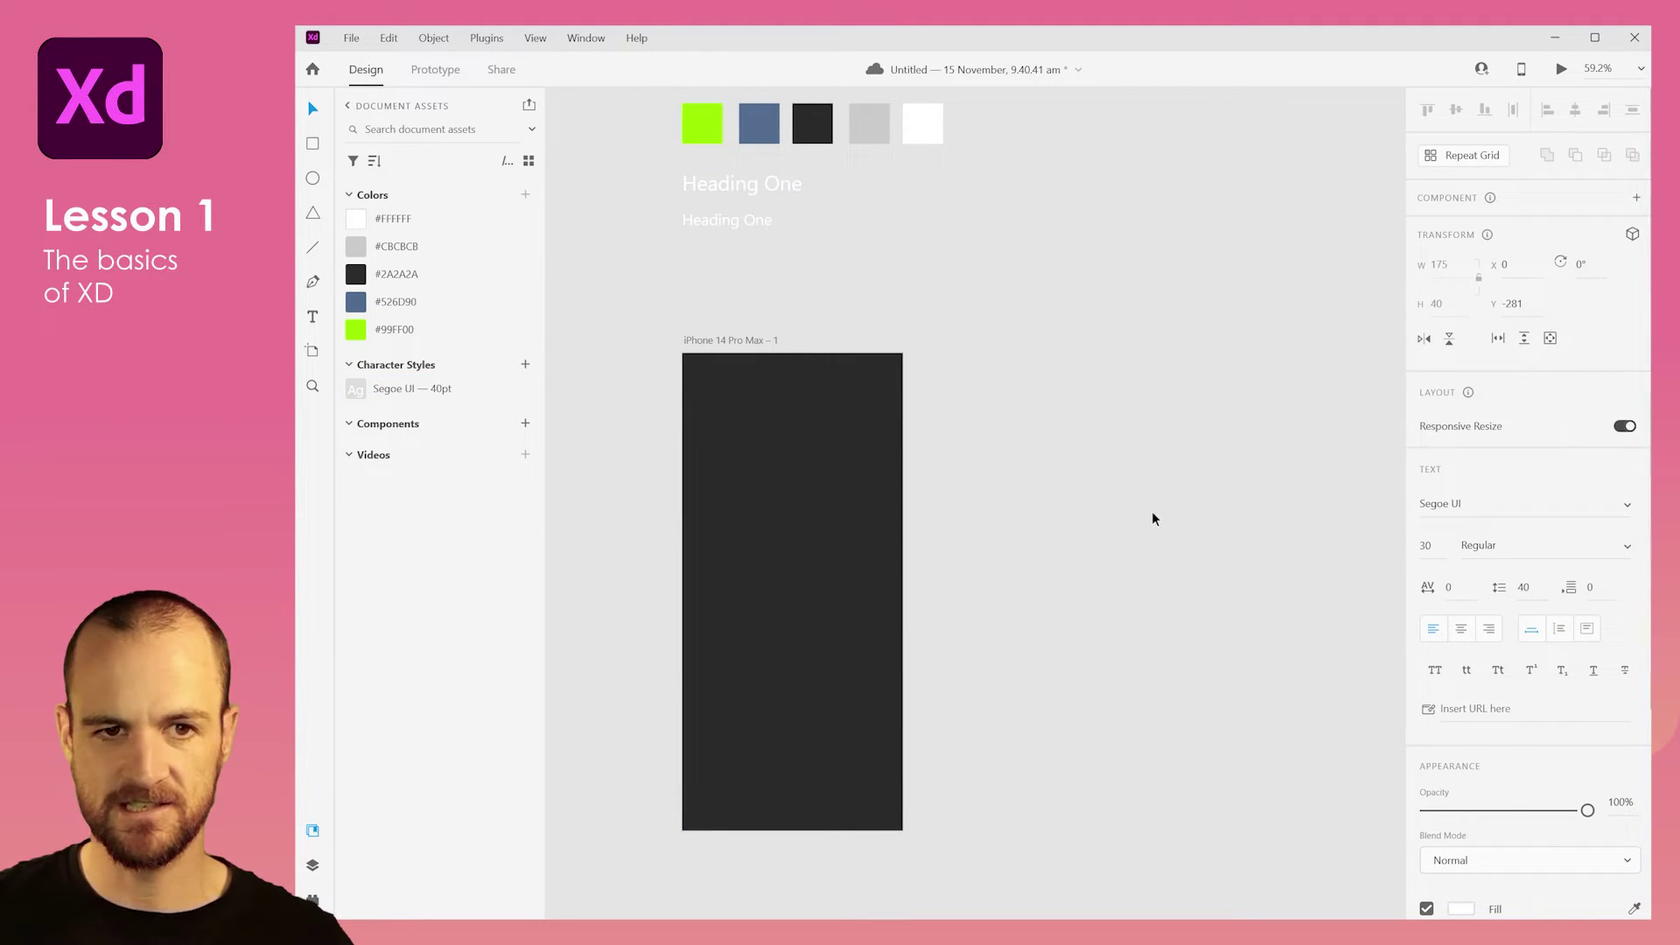
double_click(756, 221)
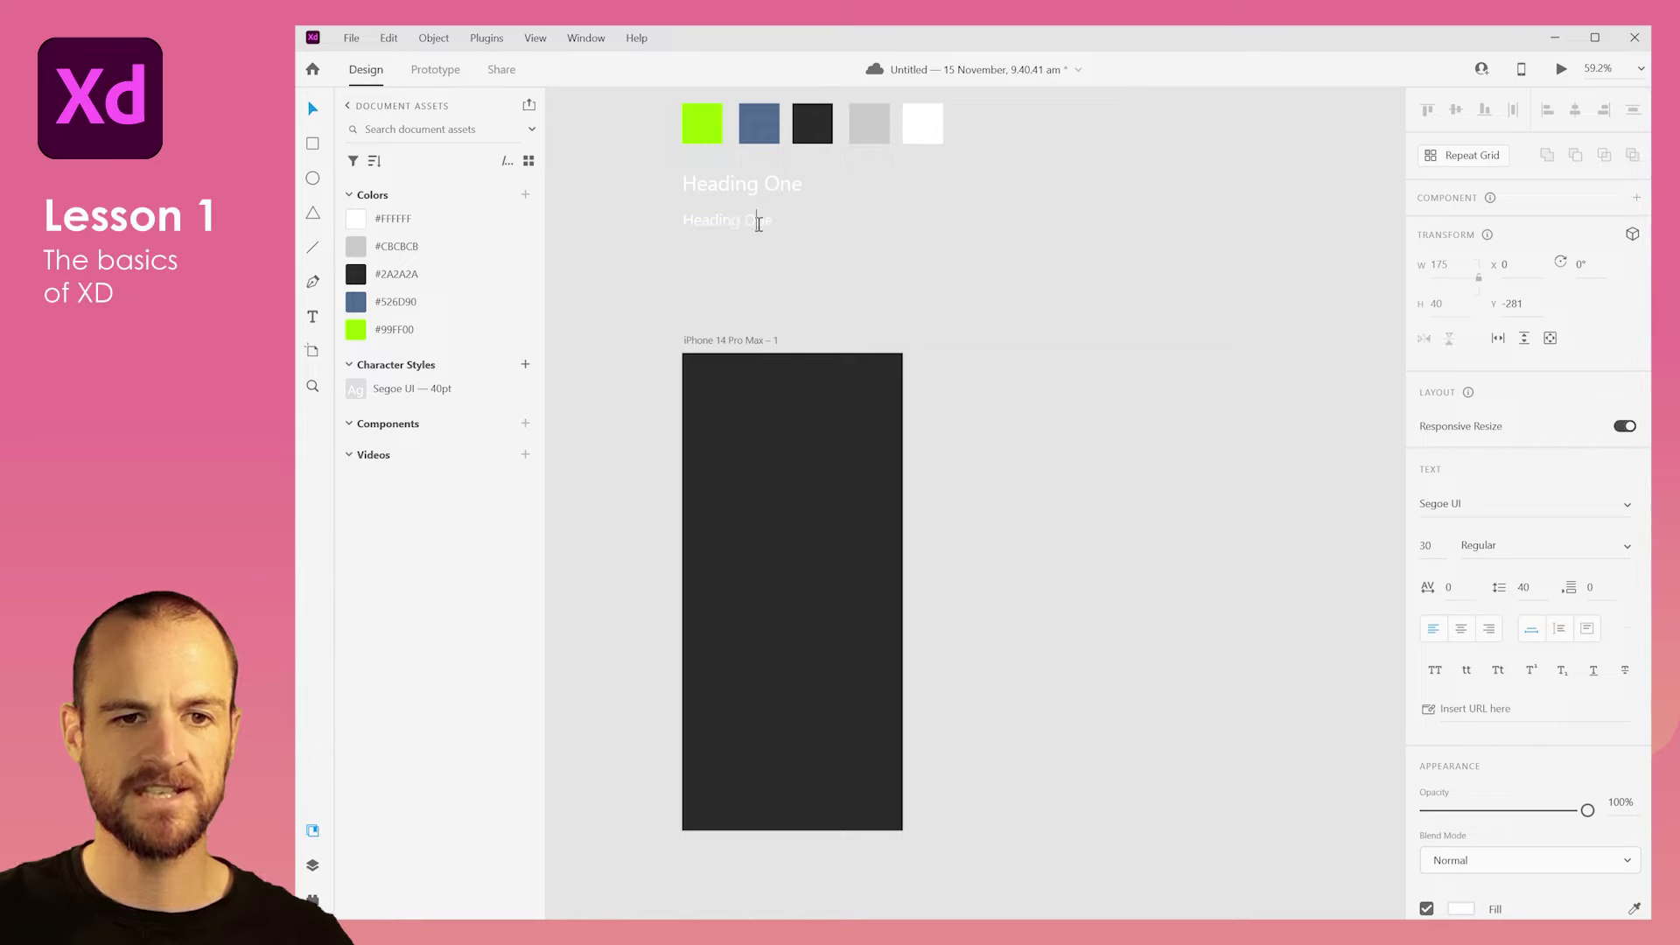
double_click(758, 222)
type("Two")
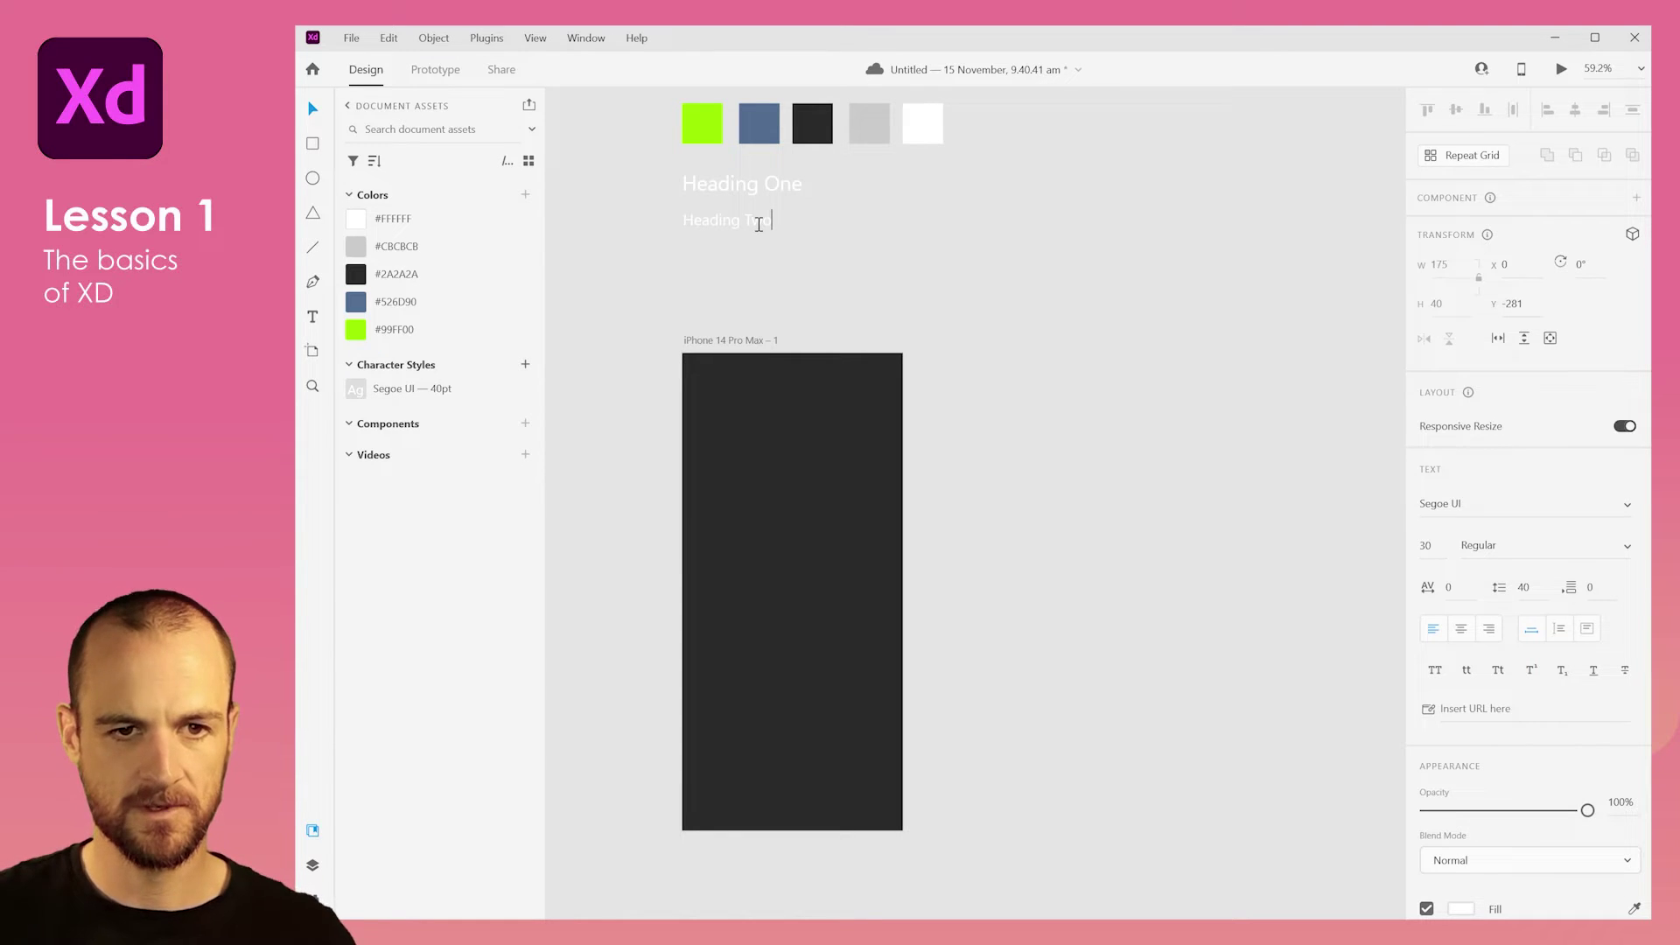
Fill the Heading Two text with the saved #CBCBCB color and save it as a character style.
left_click(314, 110)
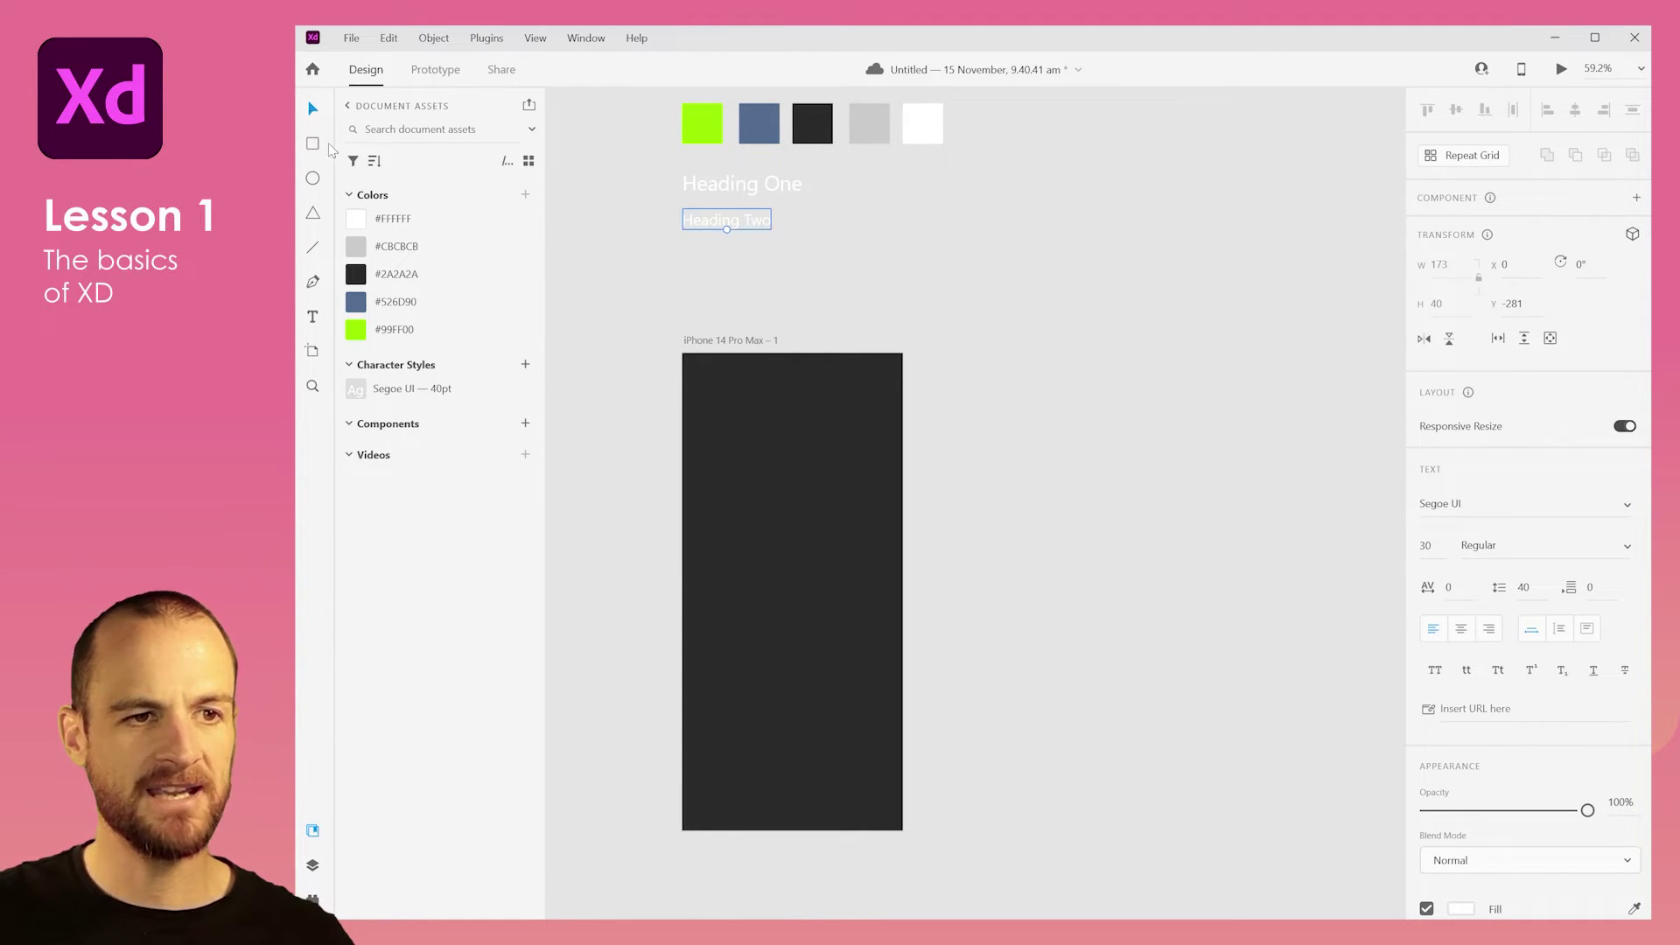
left_click(396, 246)
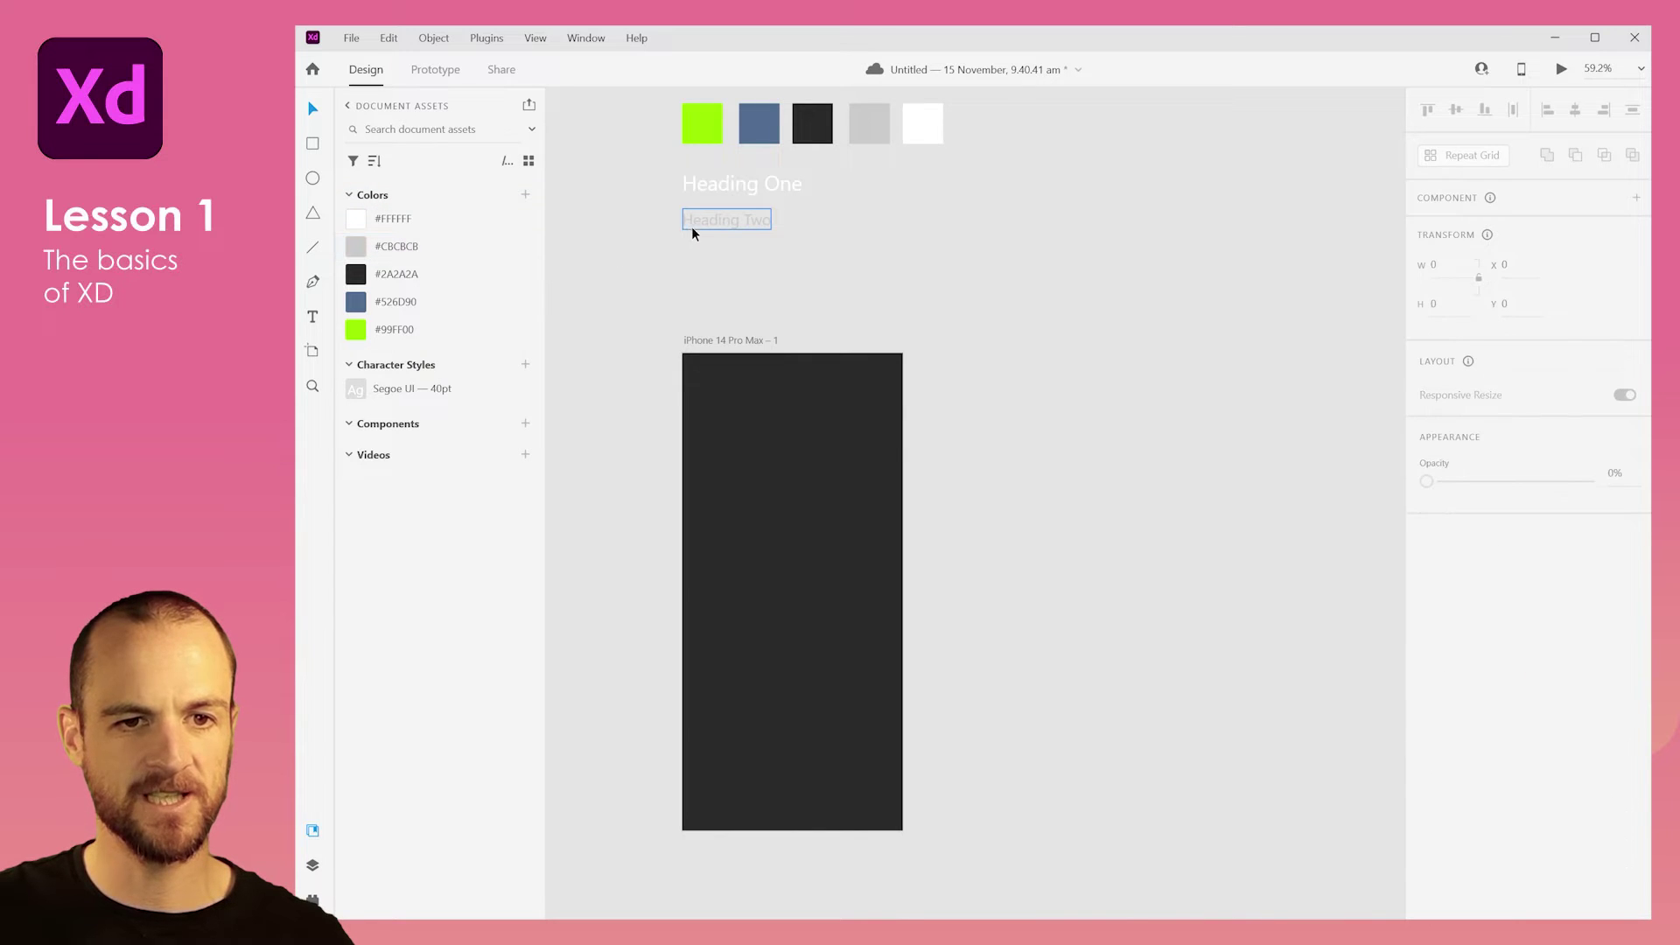
left_click(525, 364)
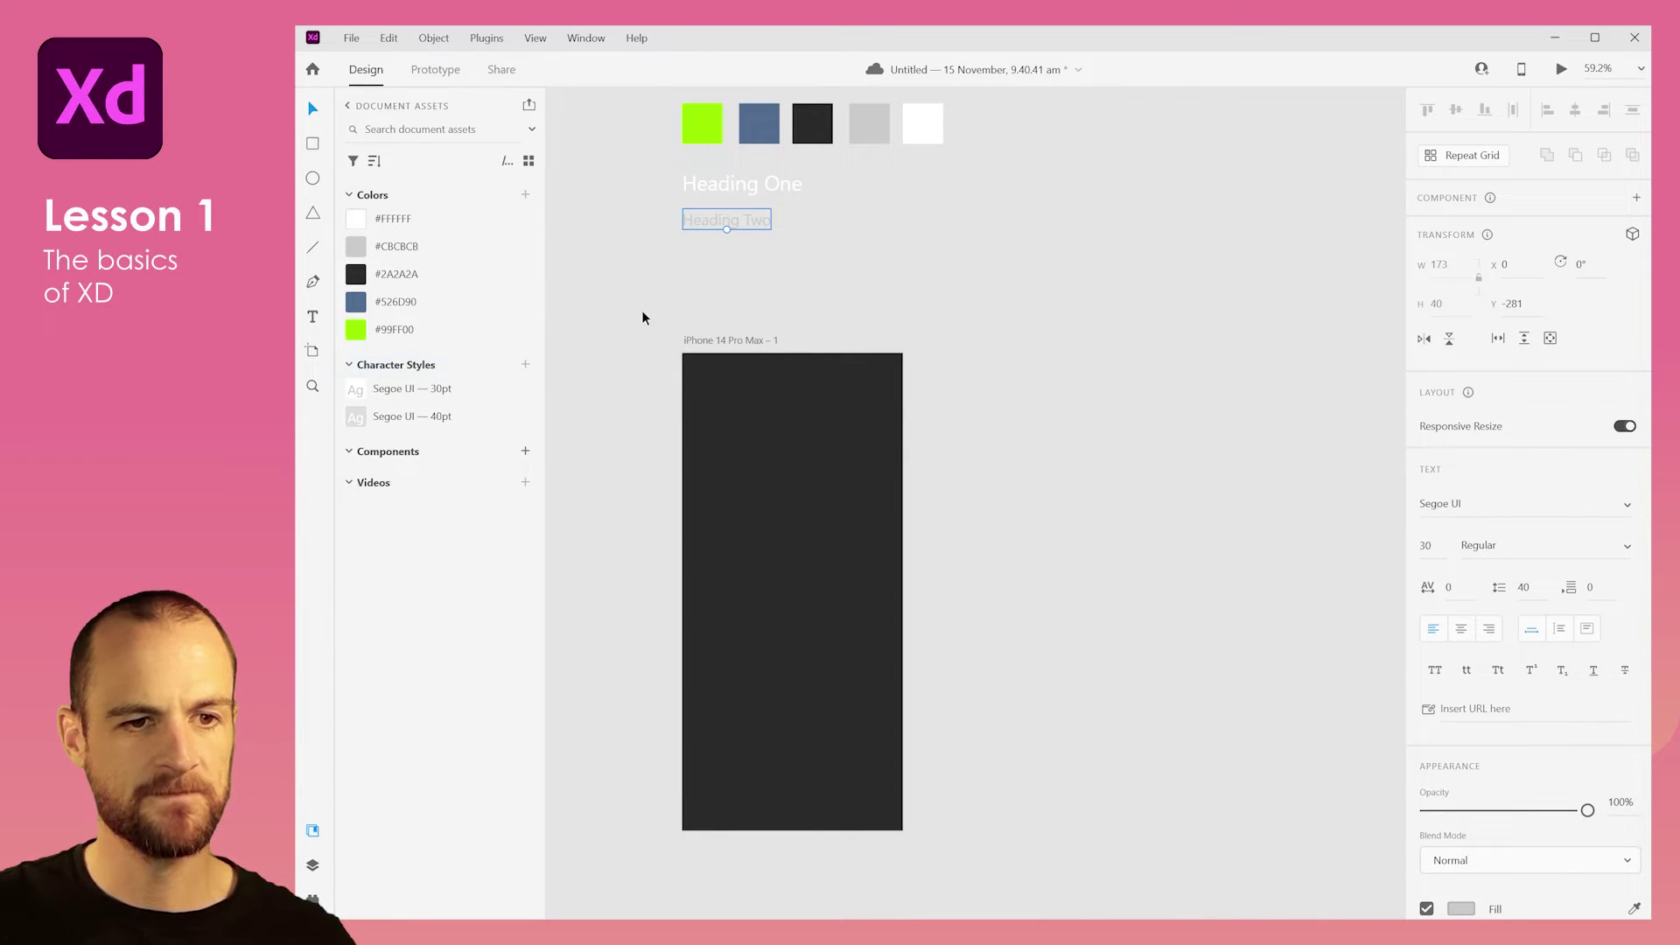
Add a copy of Heading Two below it, filled with the saved #FFFFFF color, and save it as a character style.
left_click(733, 267)
left_click_drag(750, 220, 749, 260)
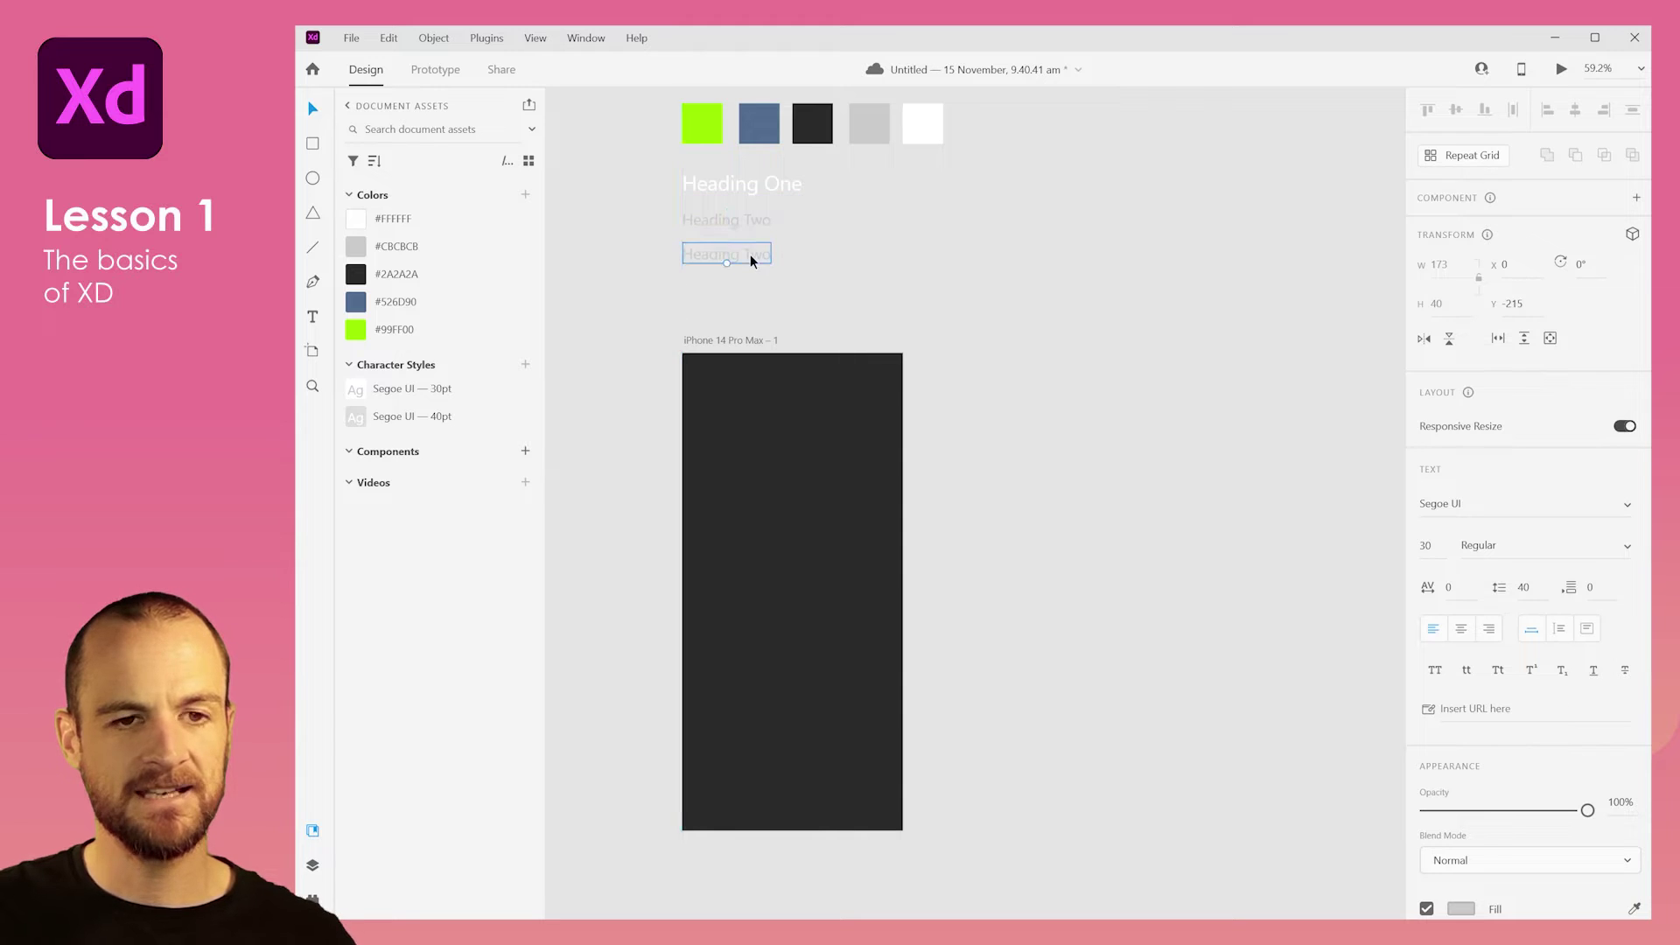
left_click(454, 219)
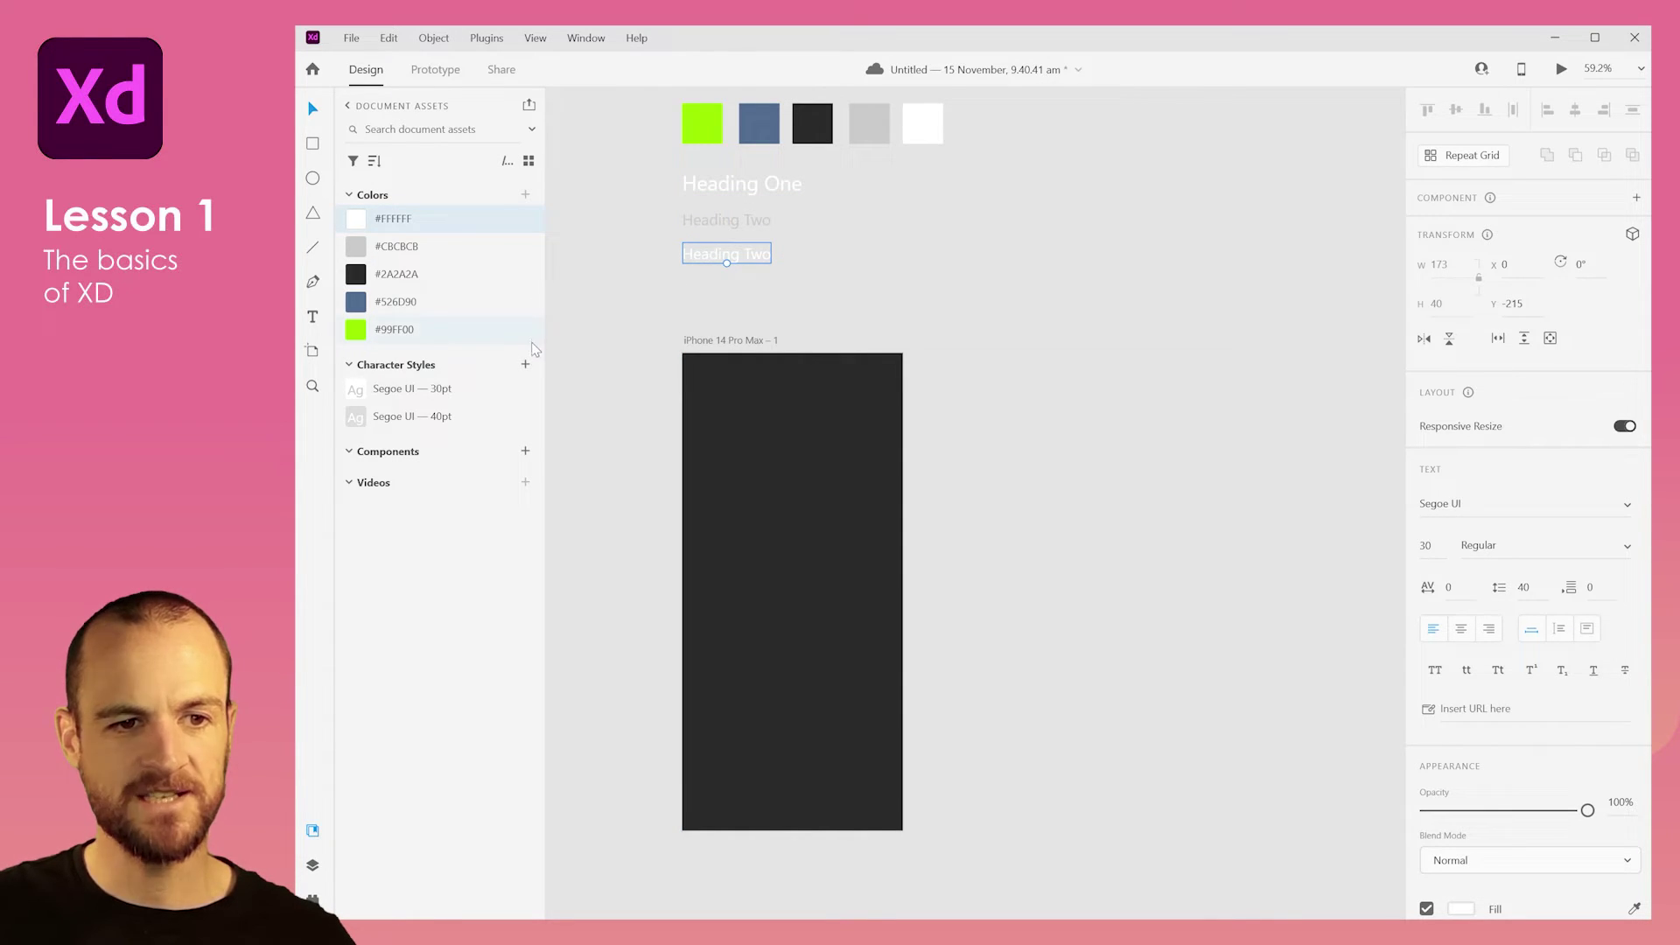
left_click(525, 364)
Change the text of the white Heading Two copy to "Body copy".
double_click(752, 256)
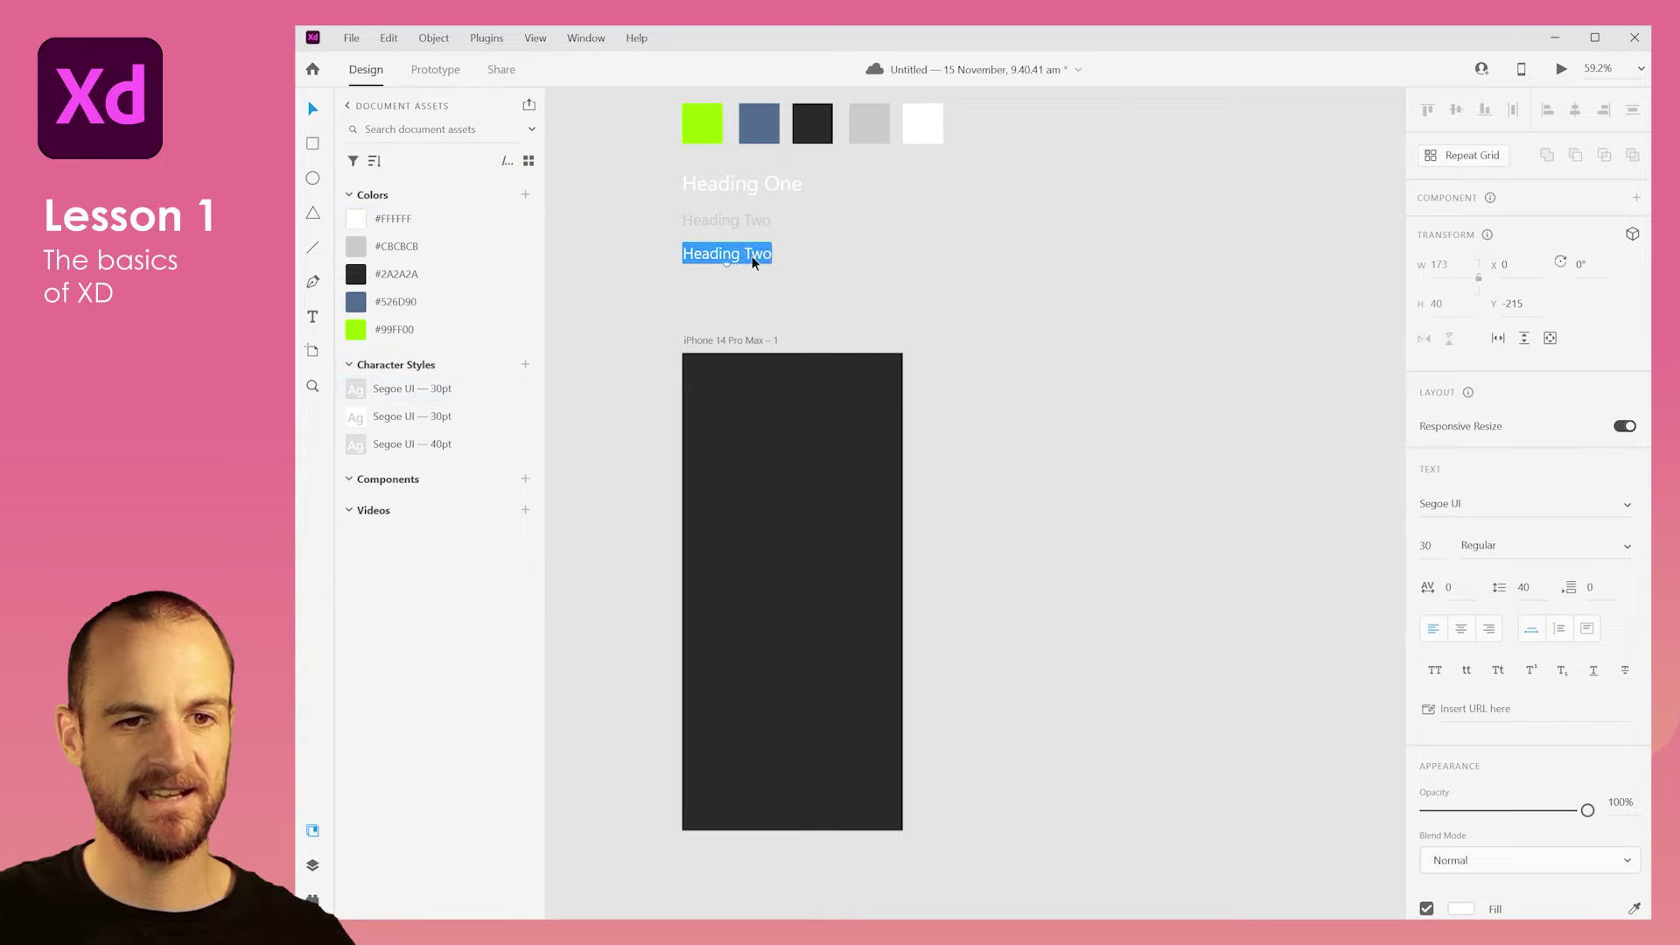
type("B")
key("ctrl+z")
type("Body ")
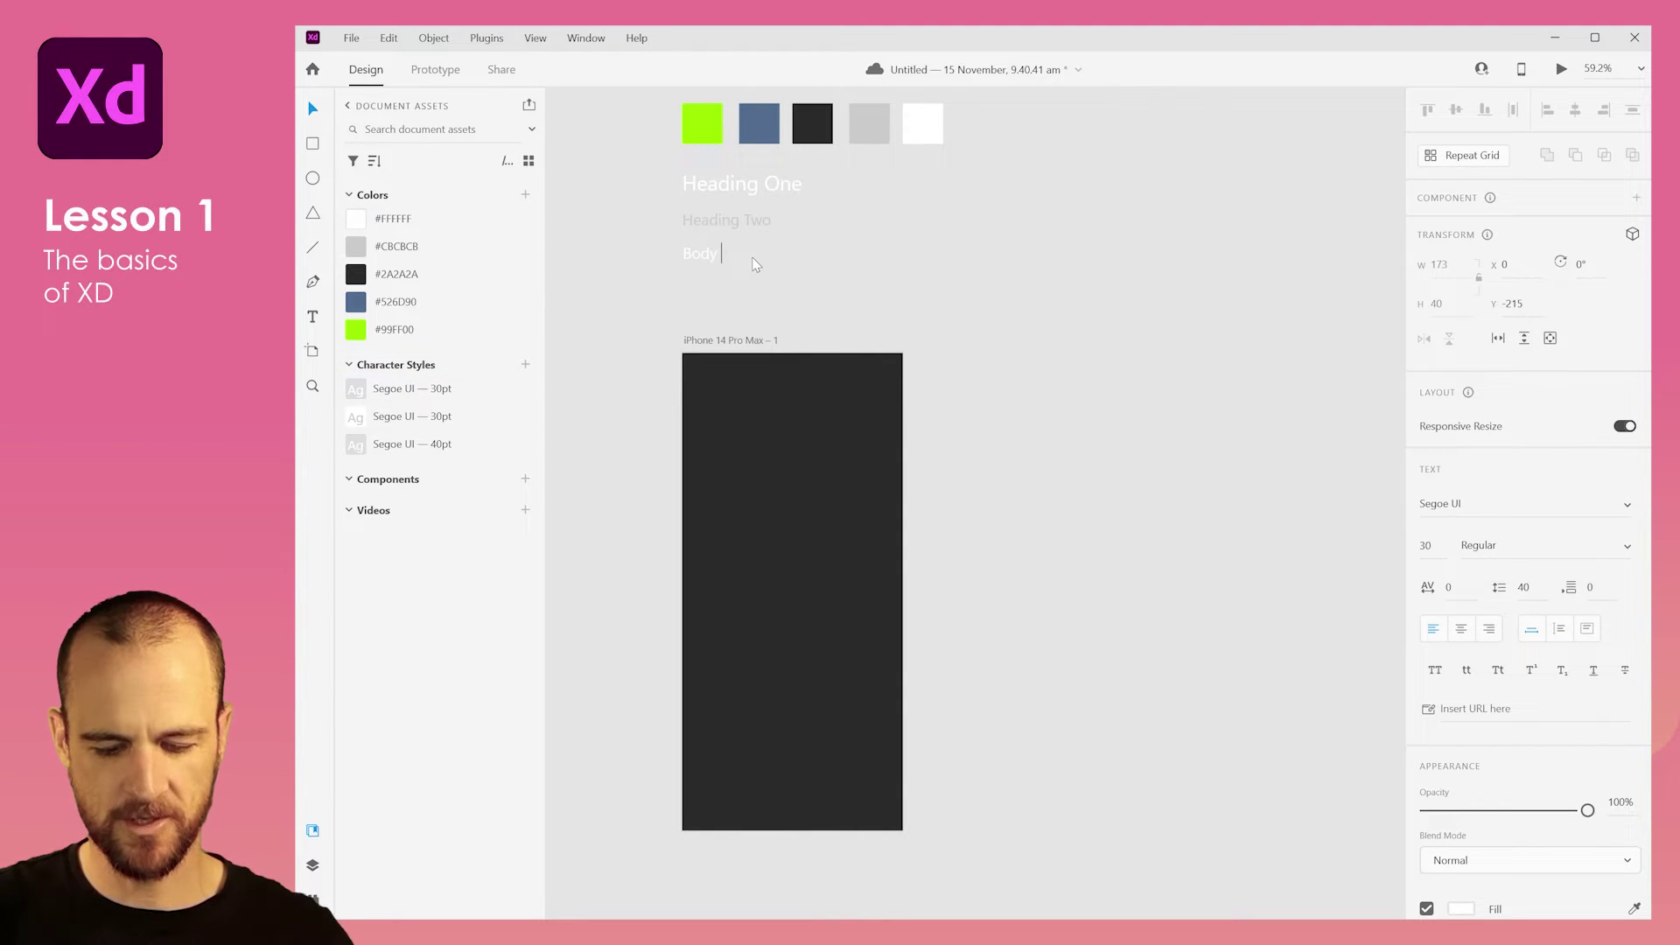
type("copy")
left_click(315, 110)
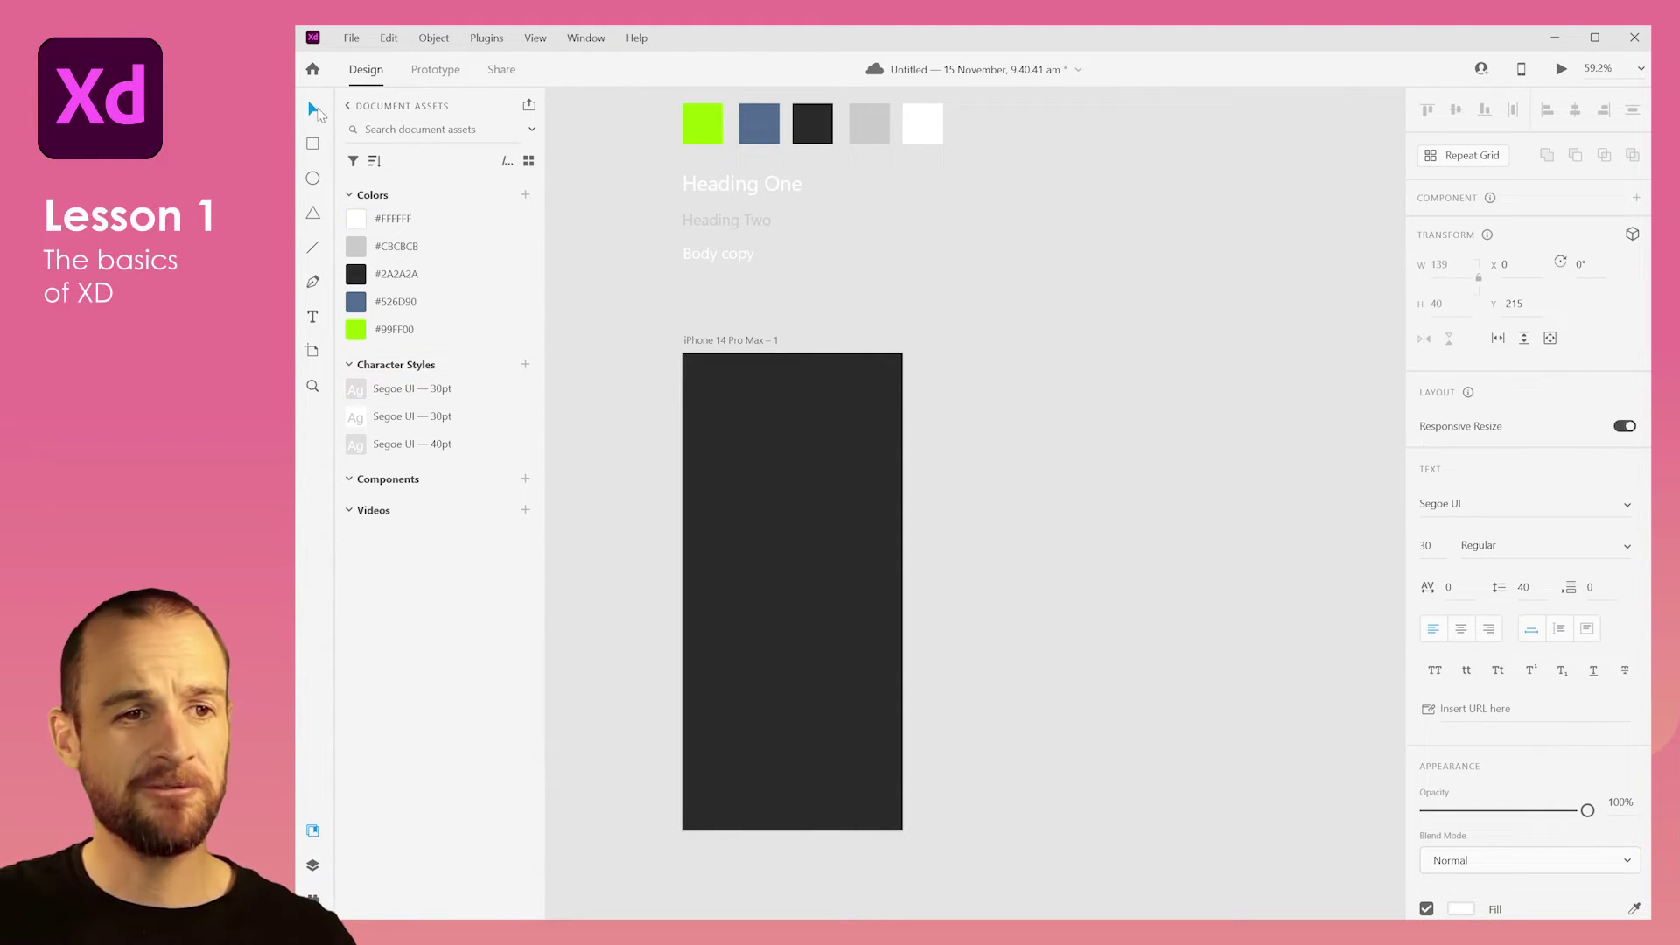
Move the Heading Two and Body copy texts up to tighten the spacing below Heading One.
left_click(610, 182)
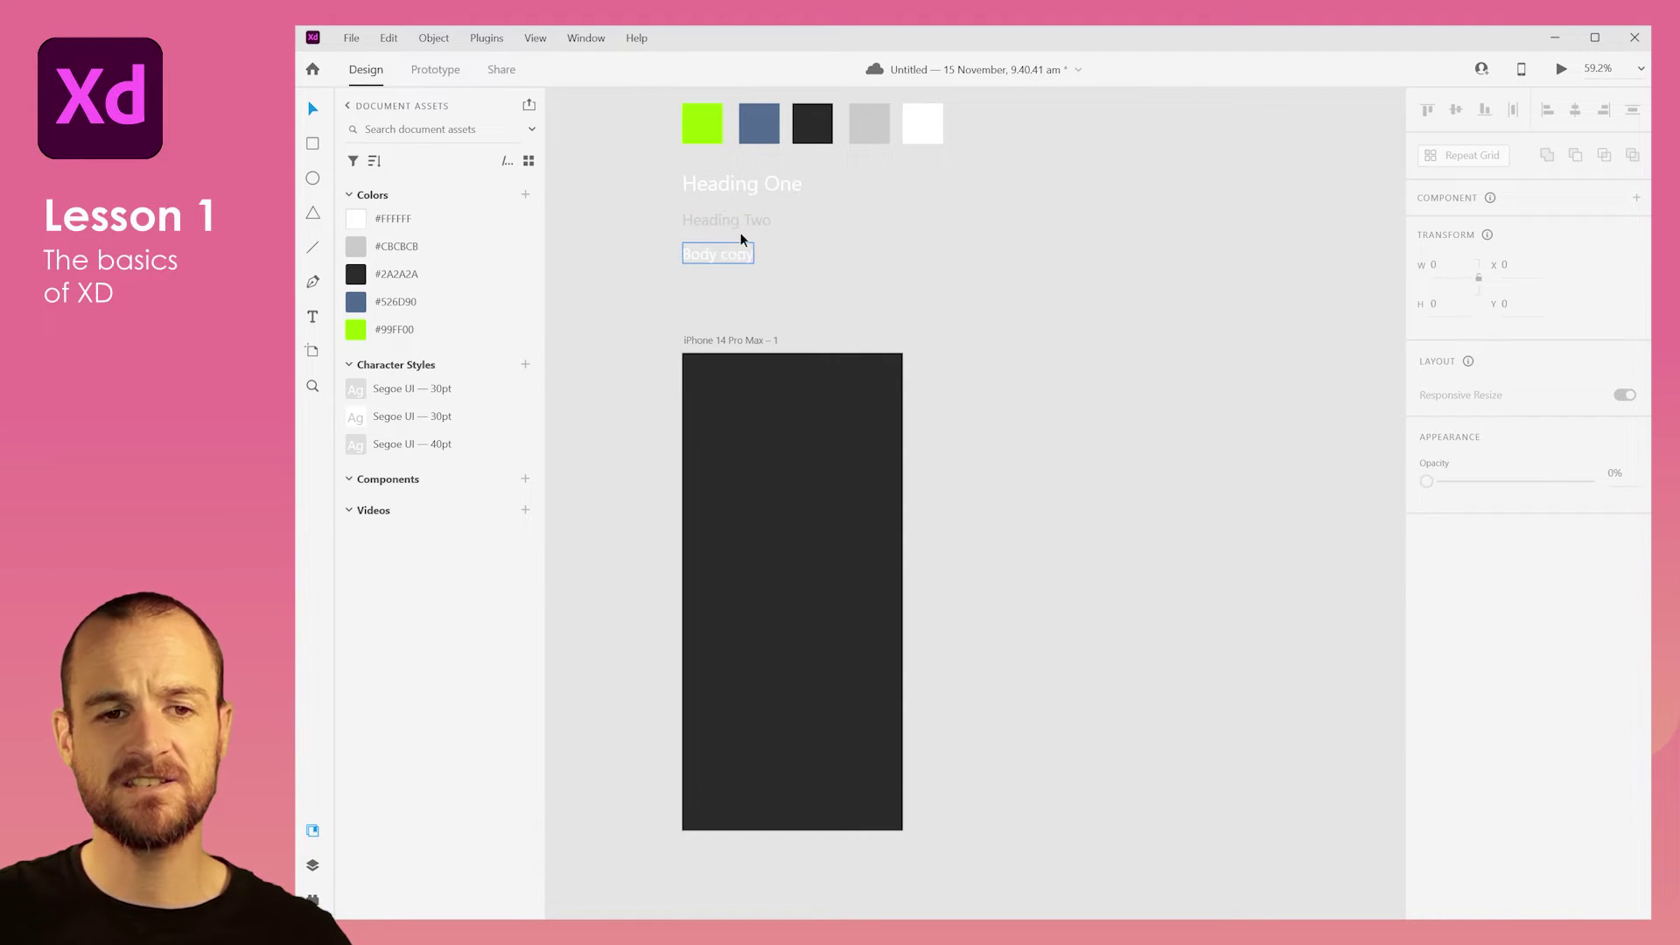
left_click_drag(741, 222, 733, 240)
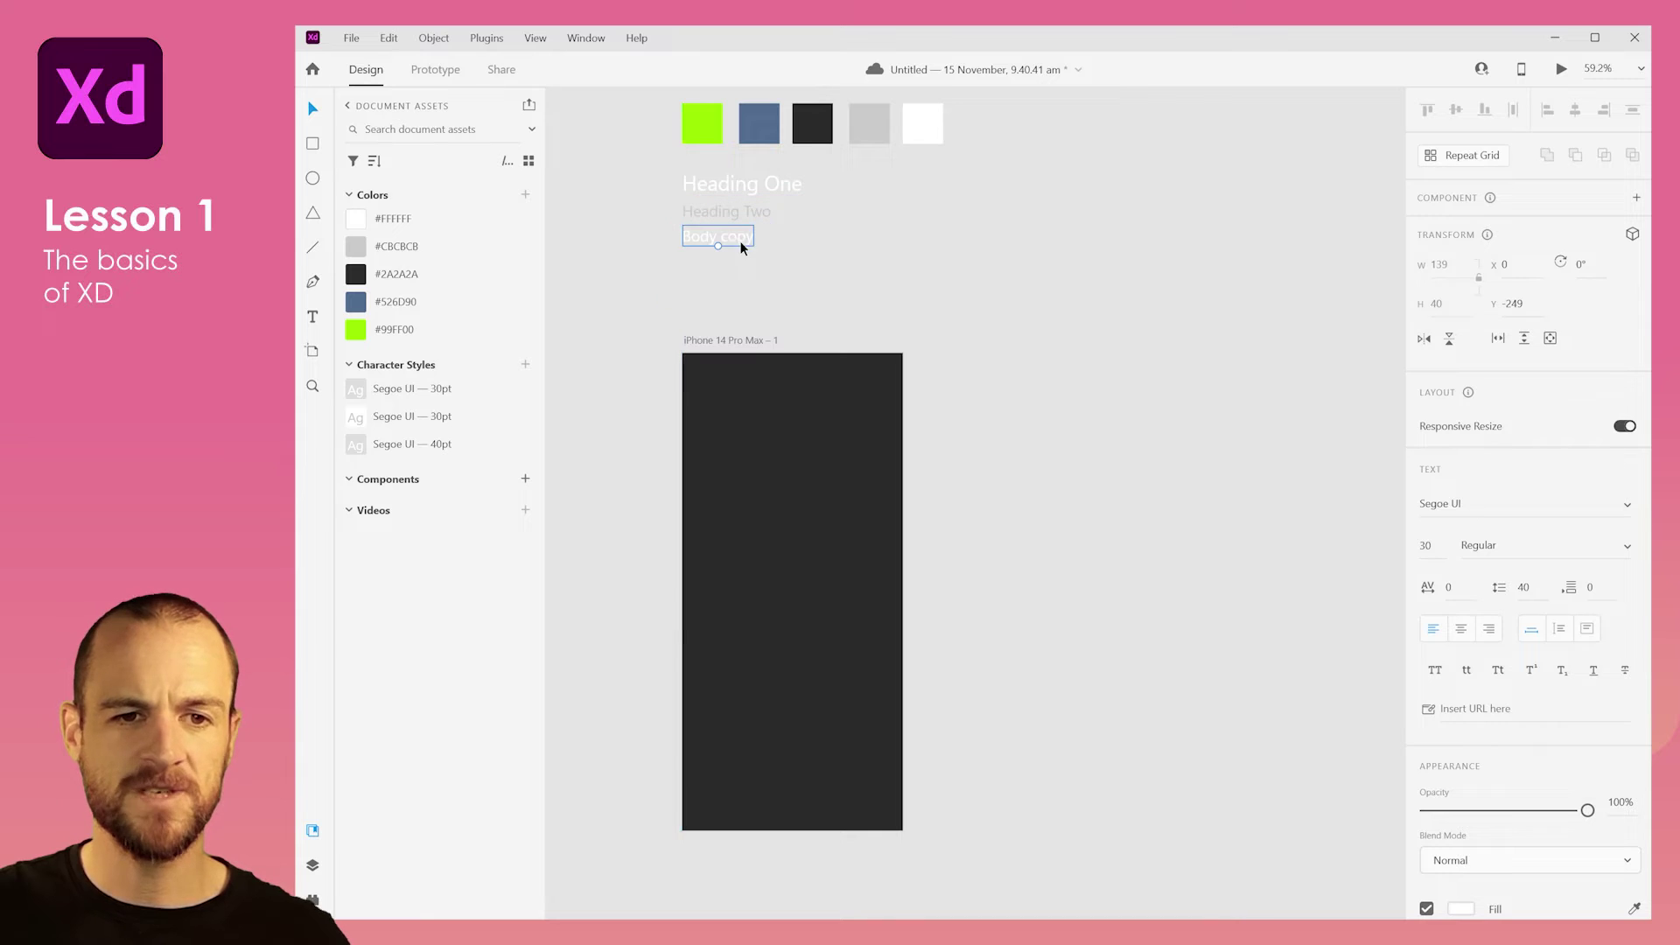
left_click(842, 262)
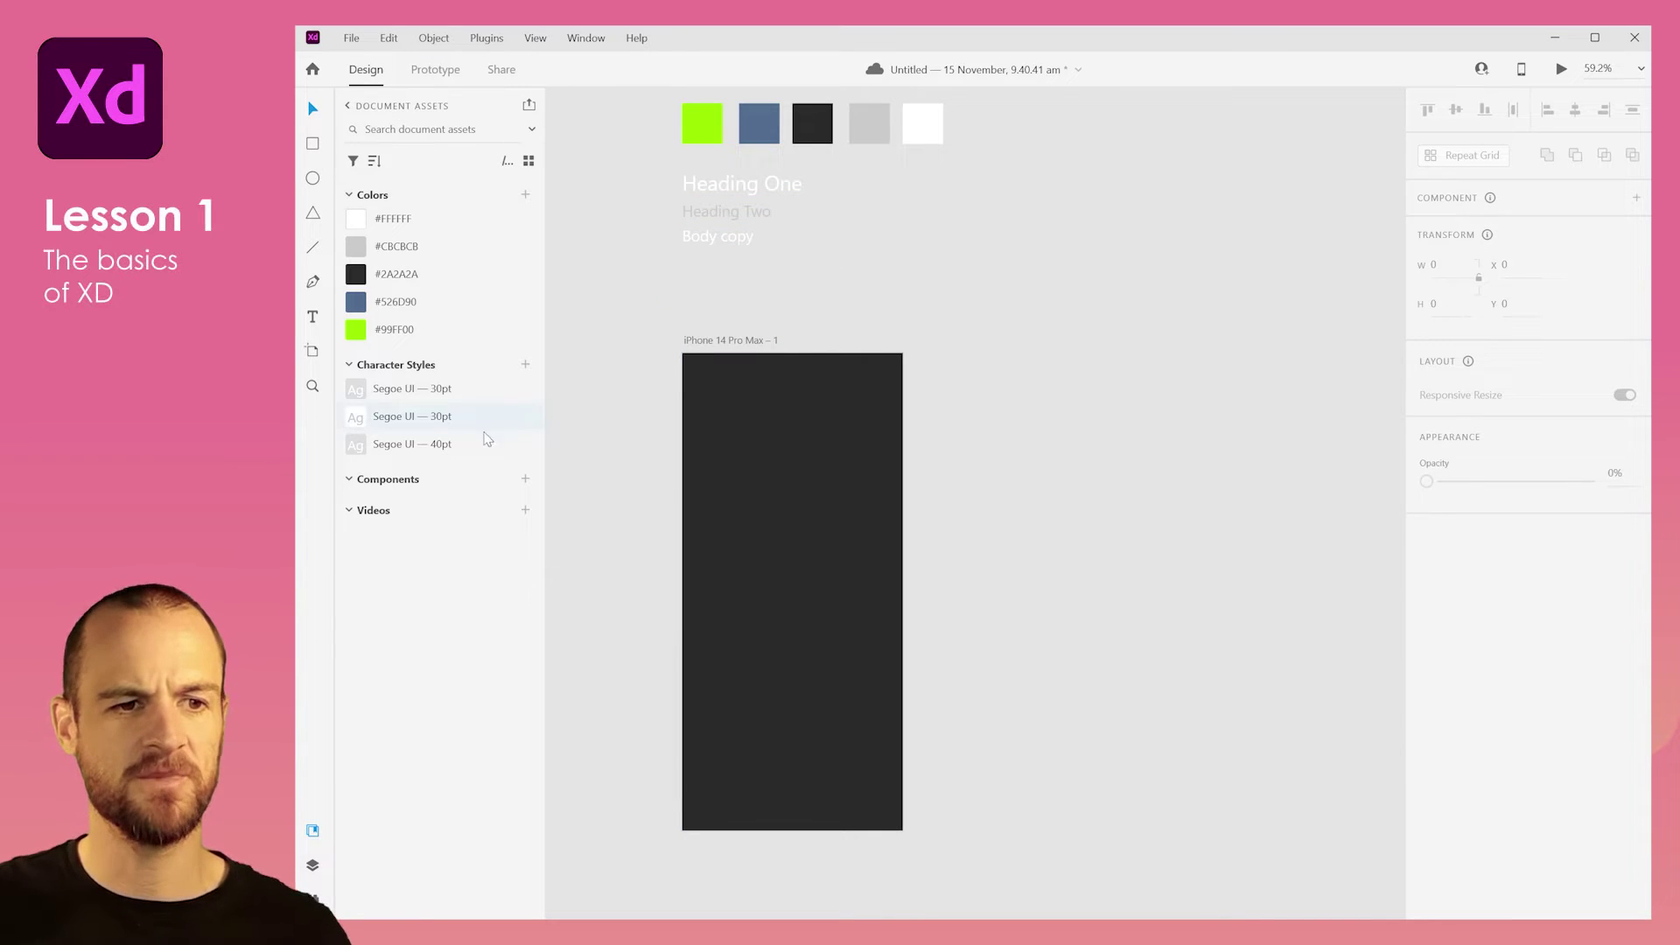
Draw a rectangle about 282 by 68 below the Body copy text and round its corners to a radius of 34.
left_click(312, 144)
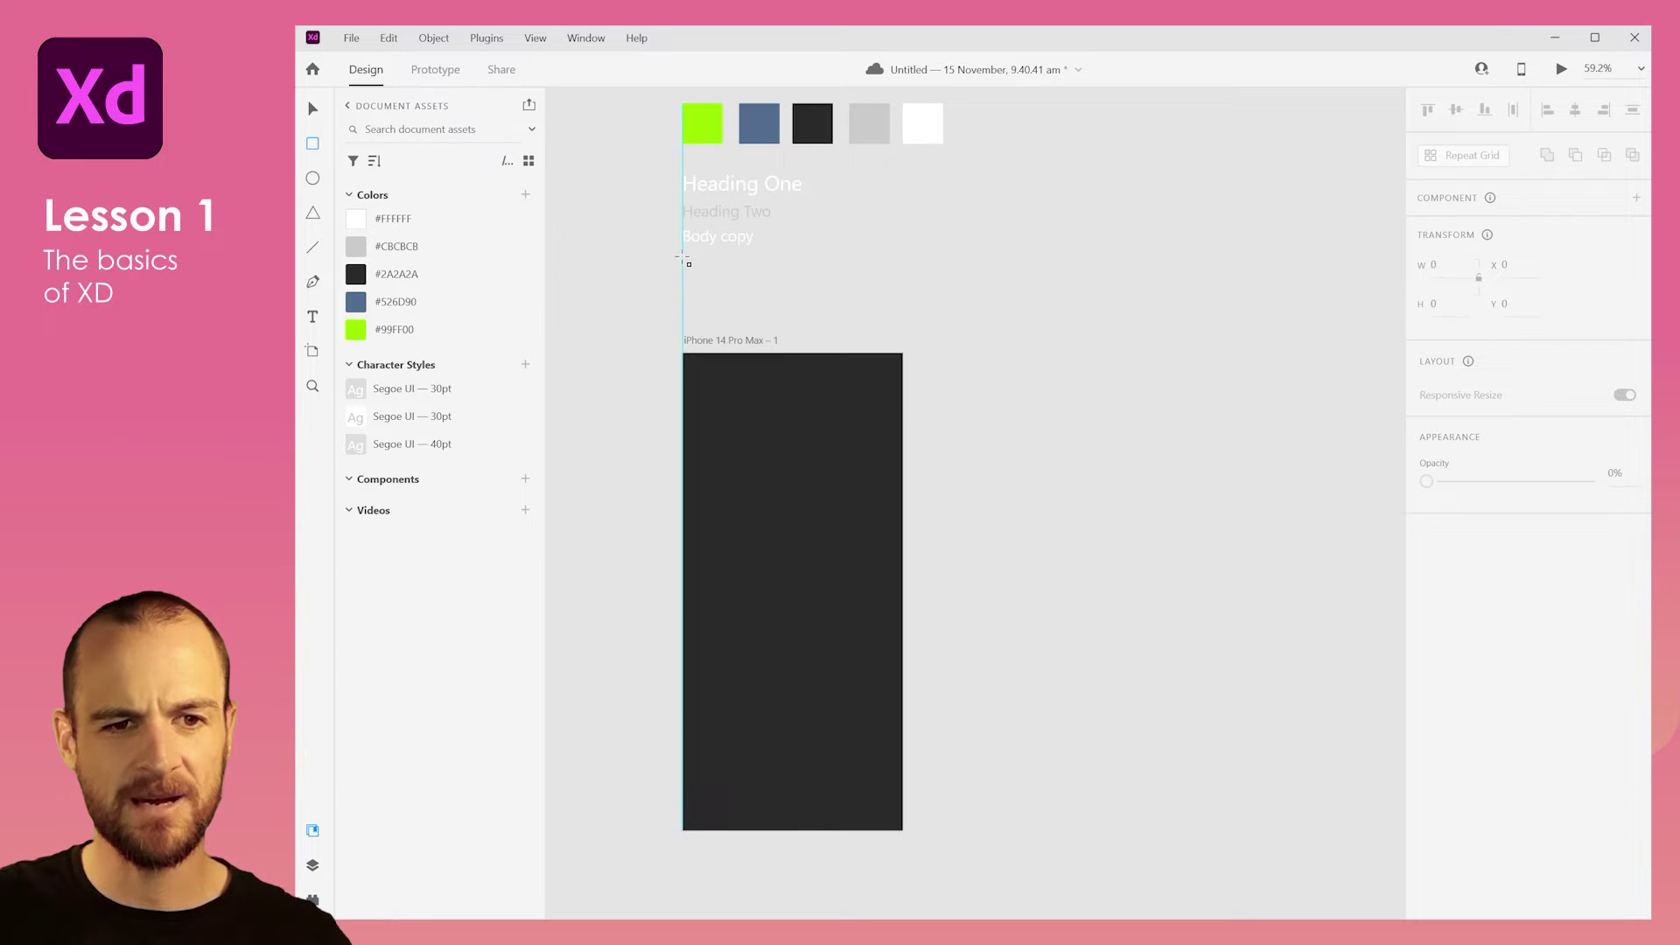
left_click_drag(684, 262, 831, 301)
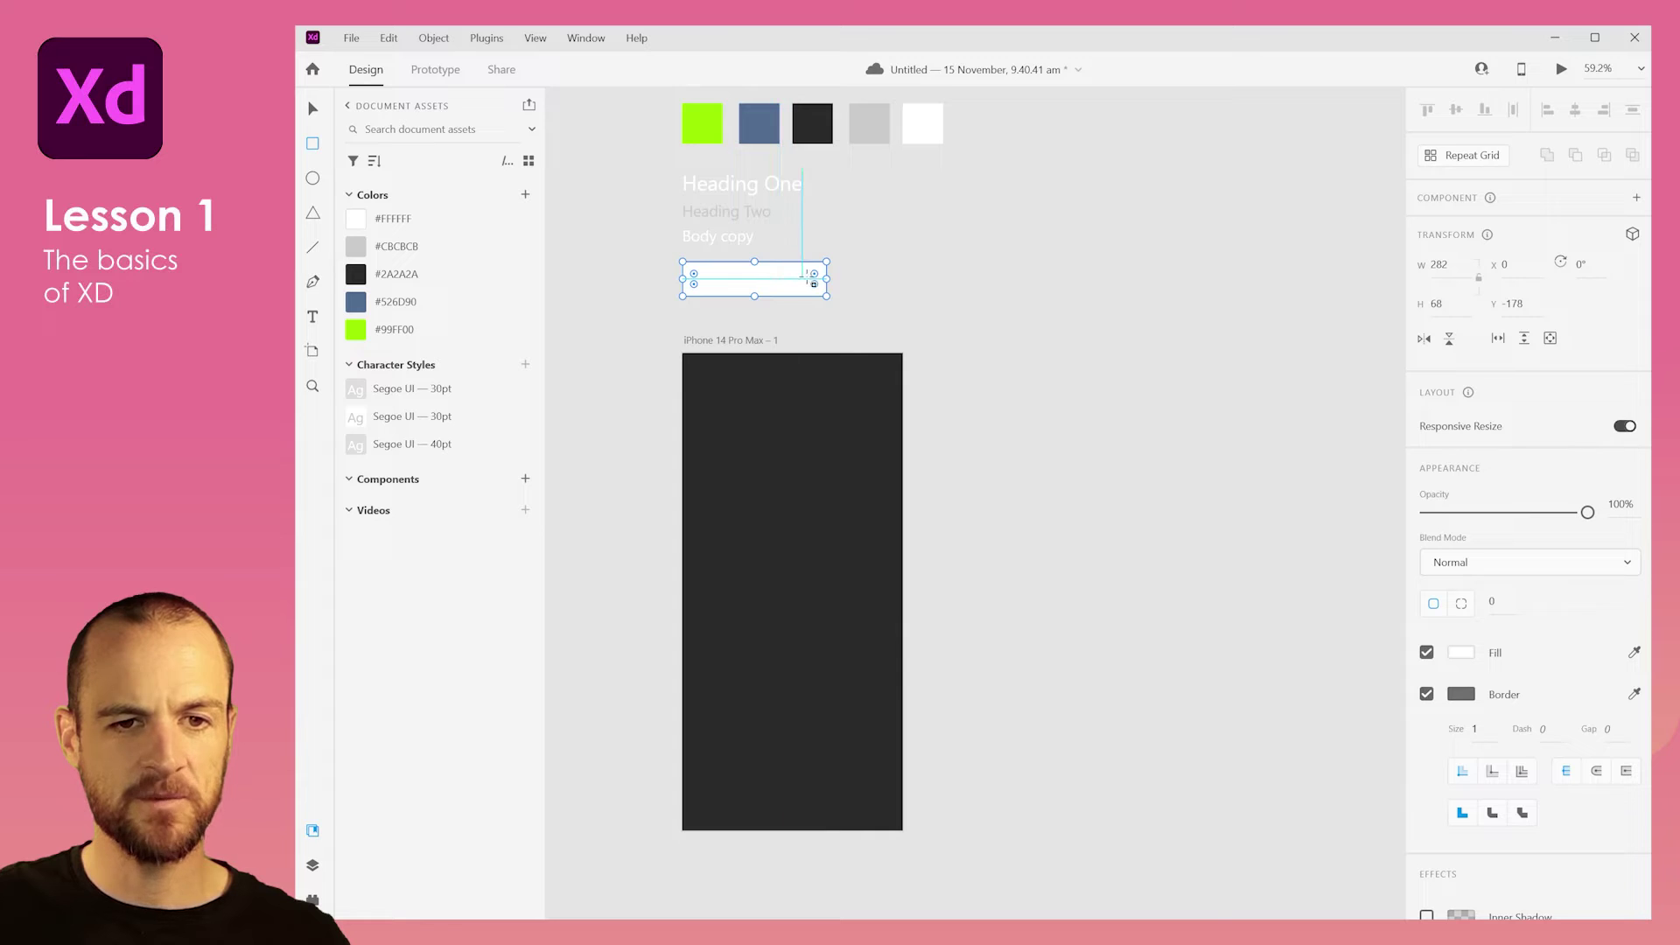
left_click_drag(813, 275, 799, 278)
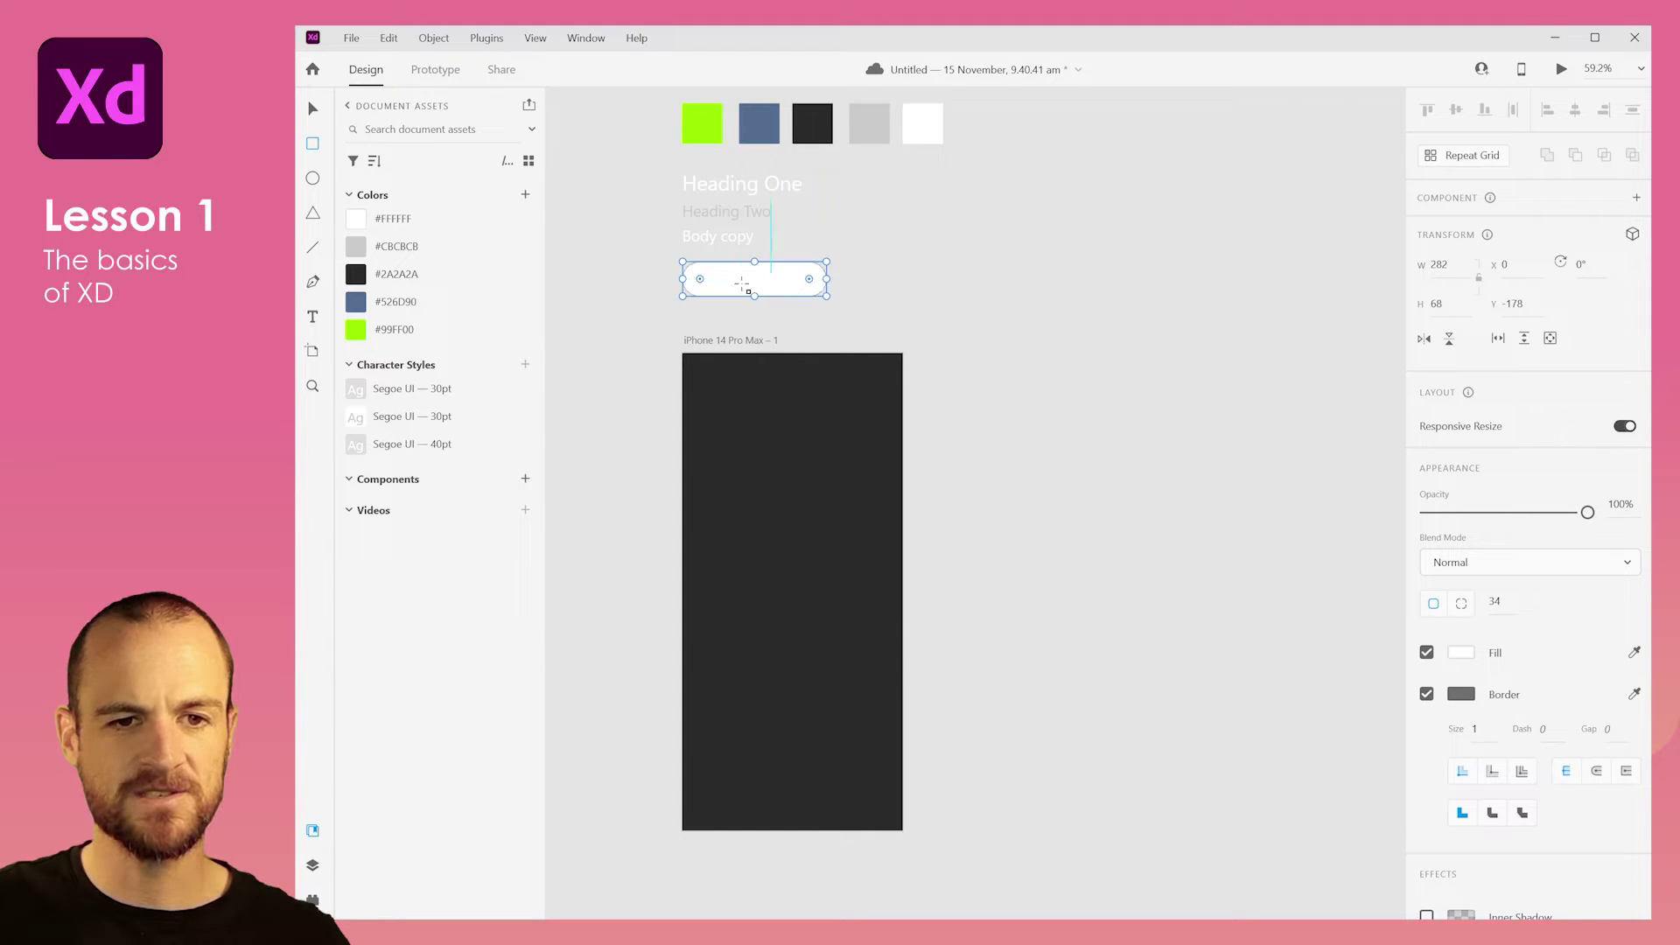
Remove the rounded rectangle's border and fill it with the saved #99FF00 color.
left_click(1427, 694)
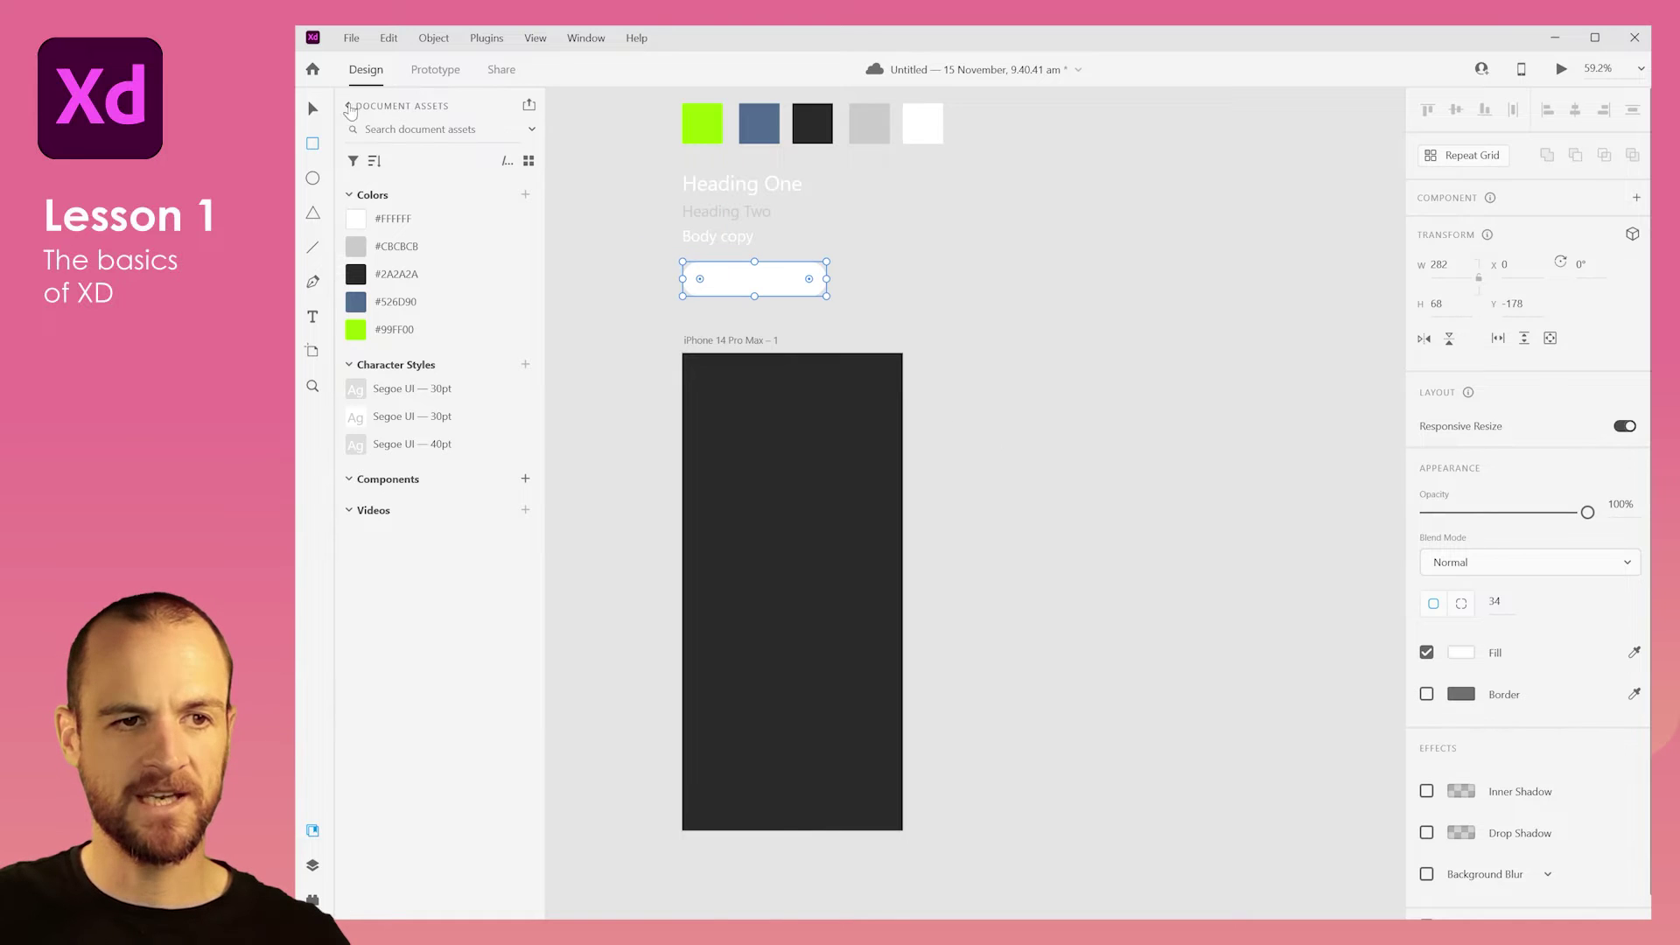
key("v")
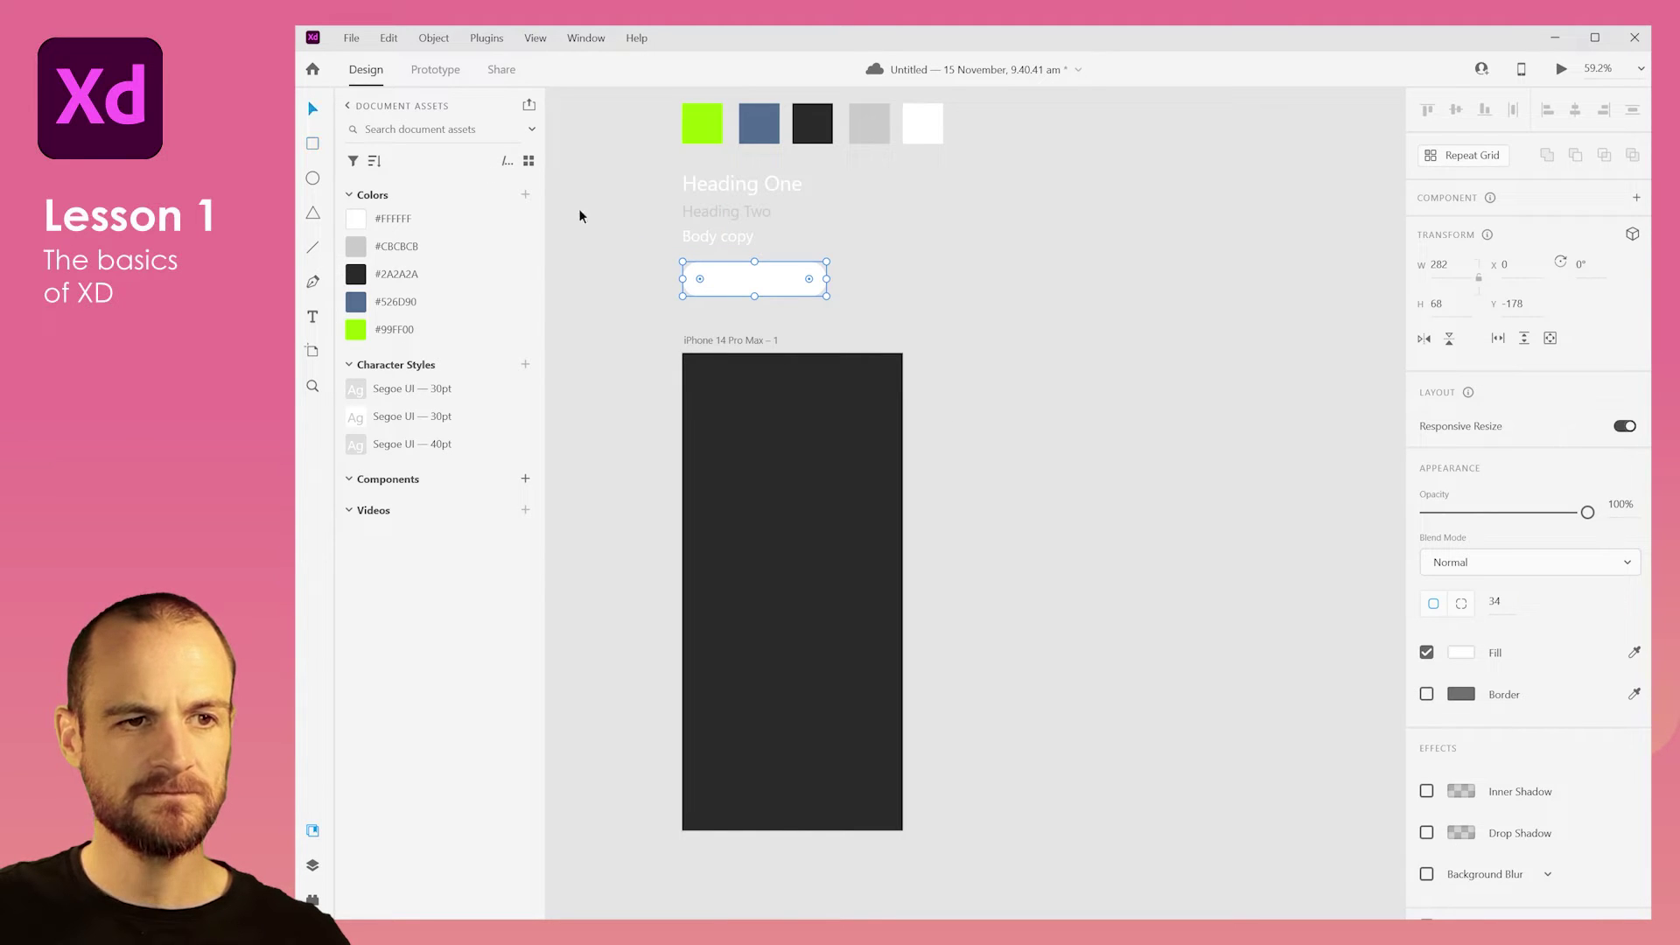
left_click(482, 326)
left_click(617, 287)
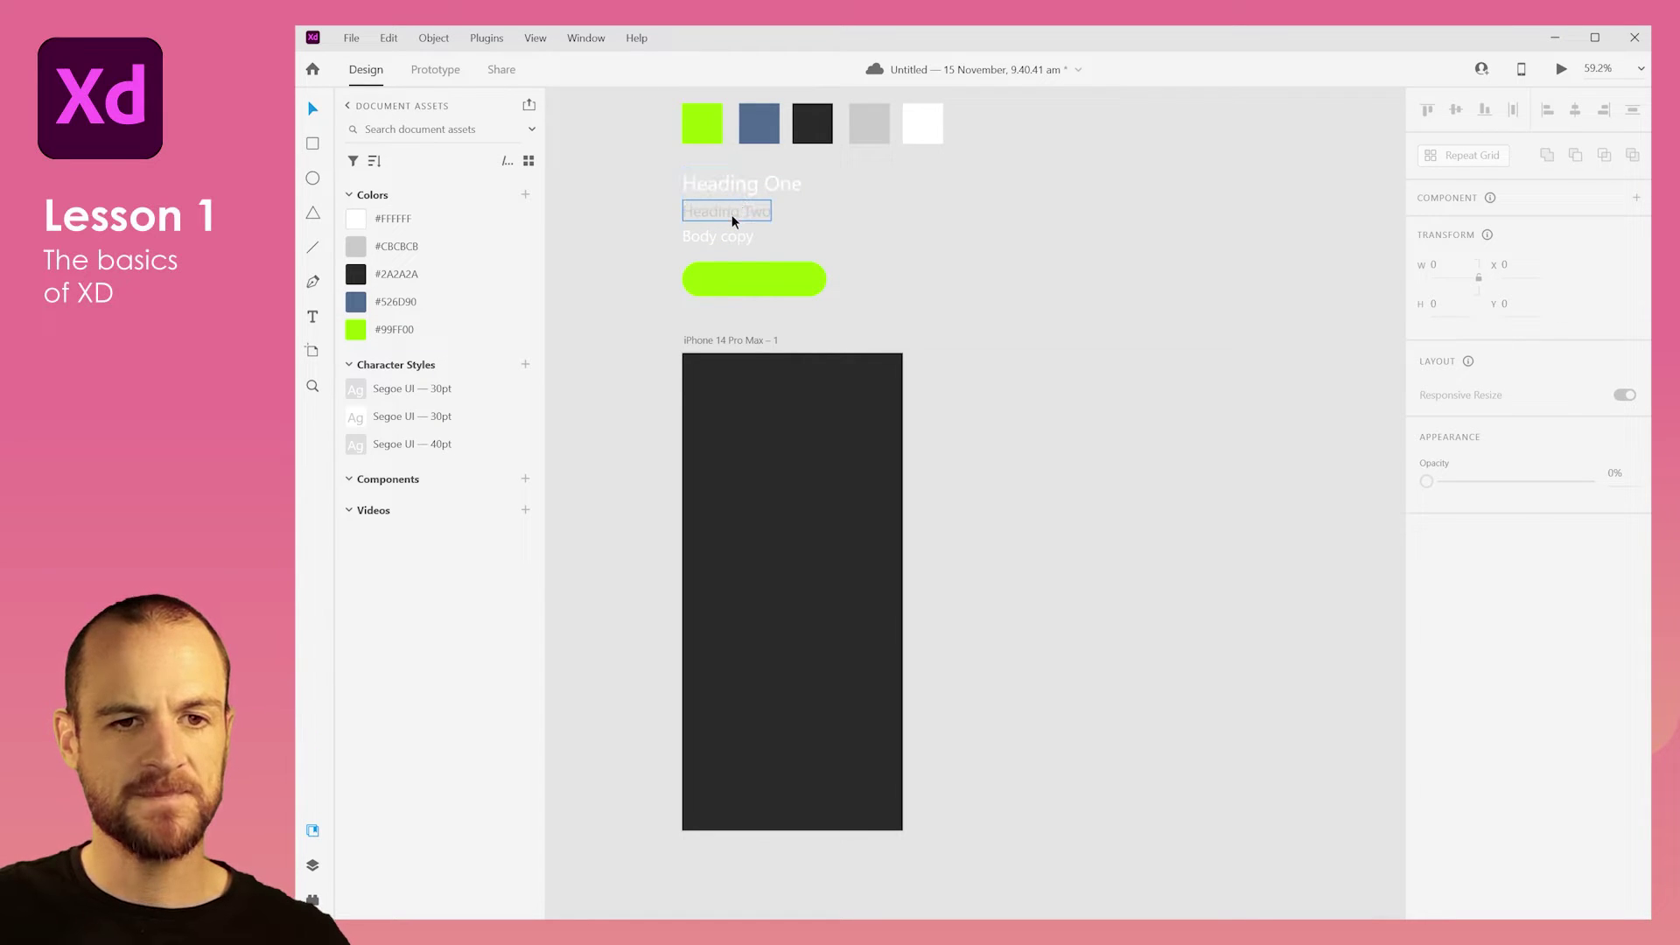
Place a copy of the Heading Two text on the green rounded rectangle and bring it to the front.
left_click_drag(731, 214, 742, 282)
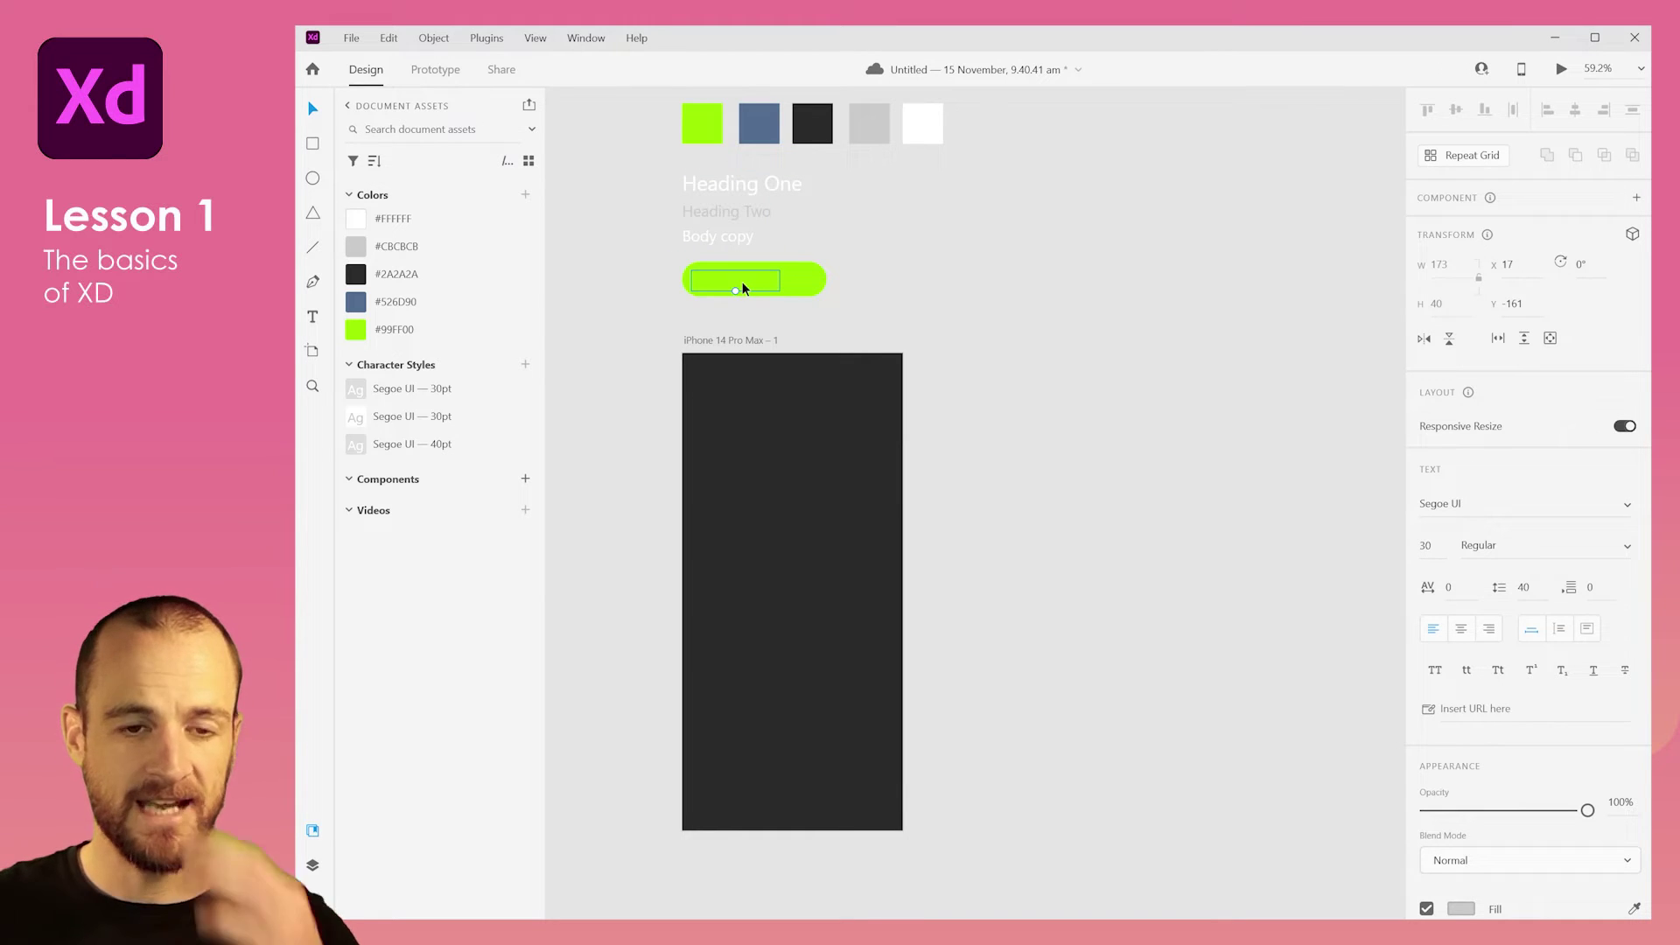
right_click(742, 282)
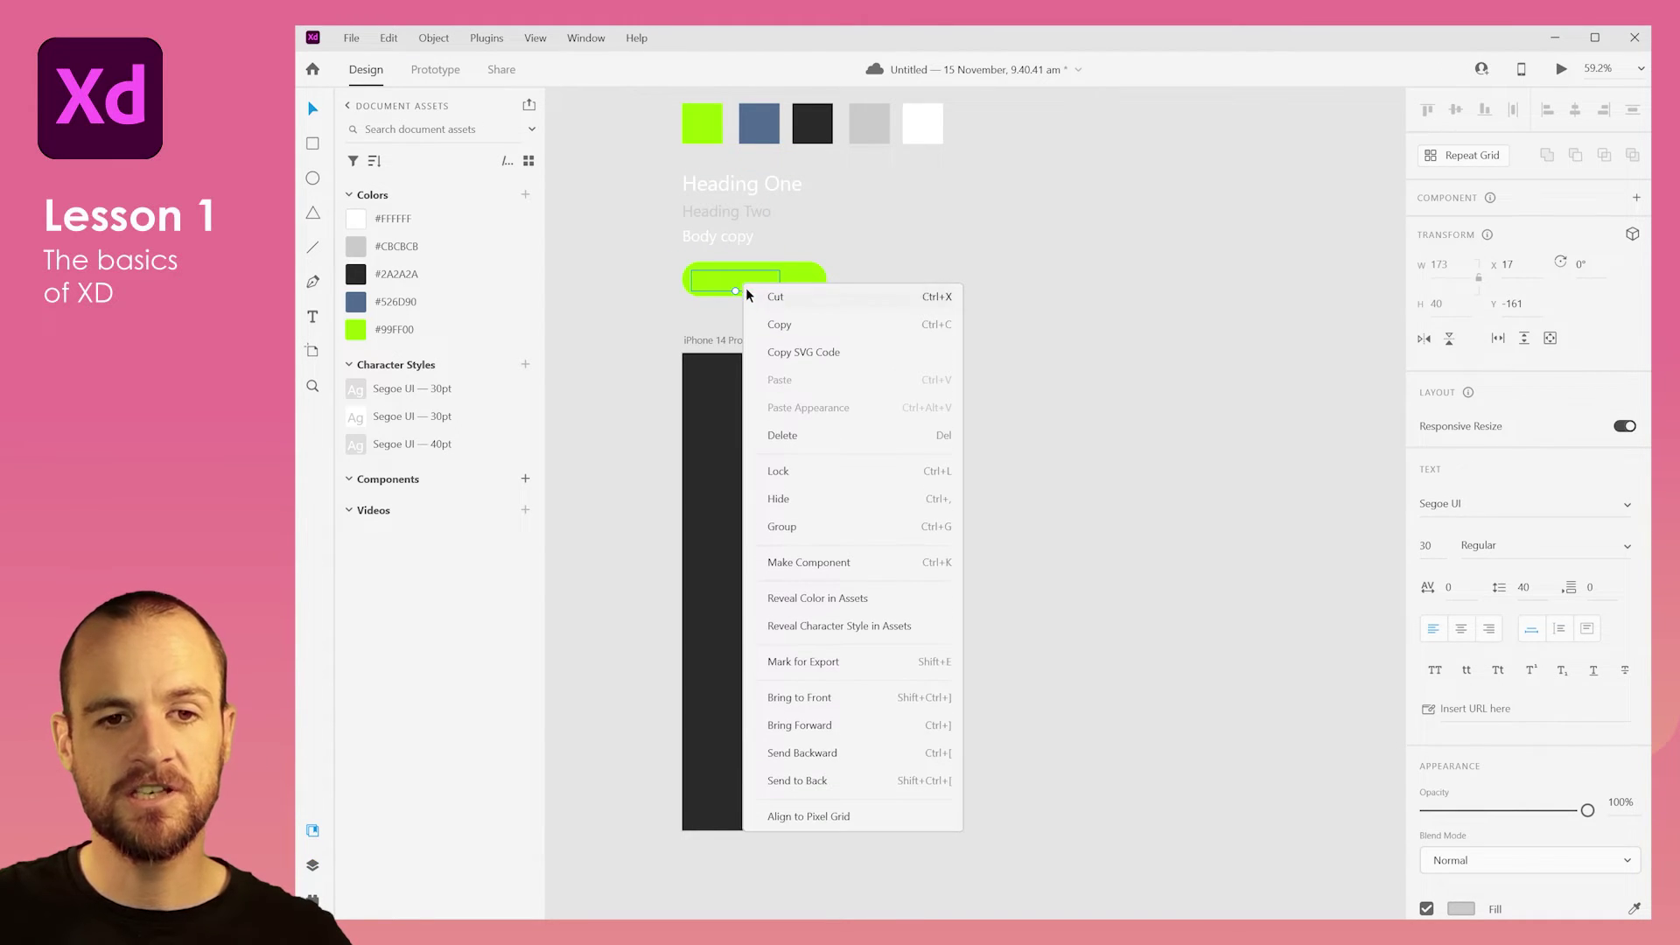
left_click(803, 700)
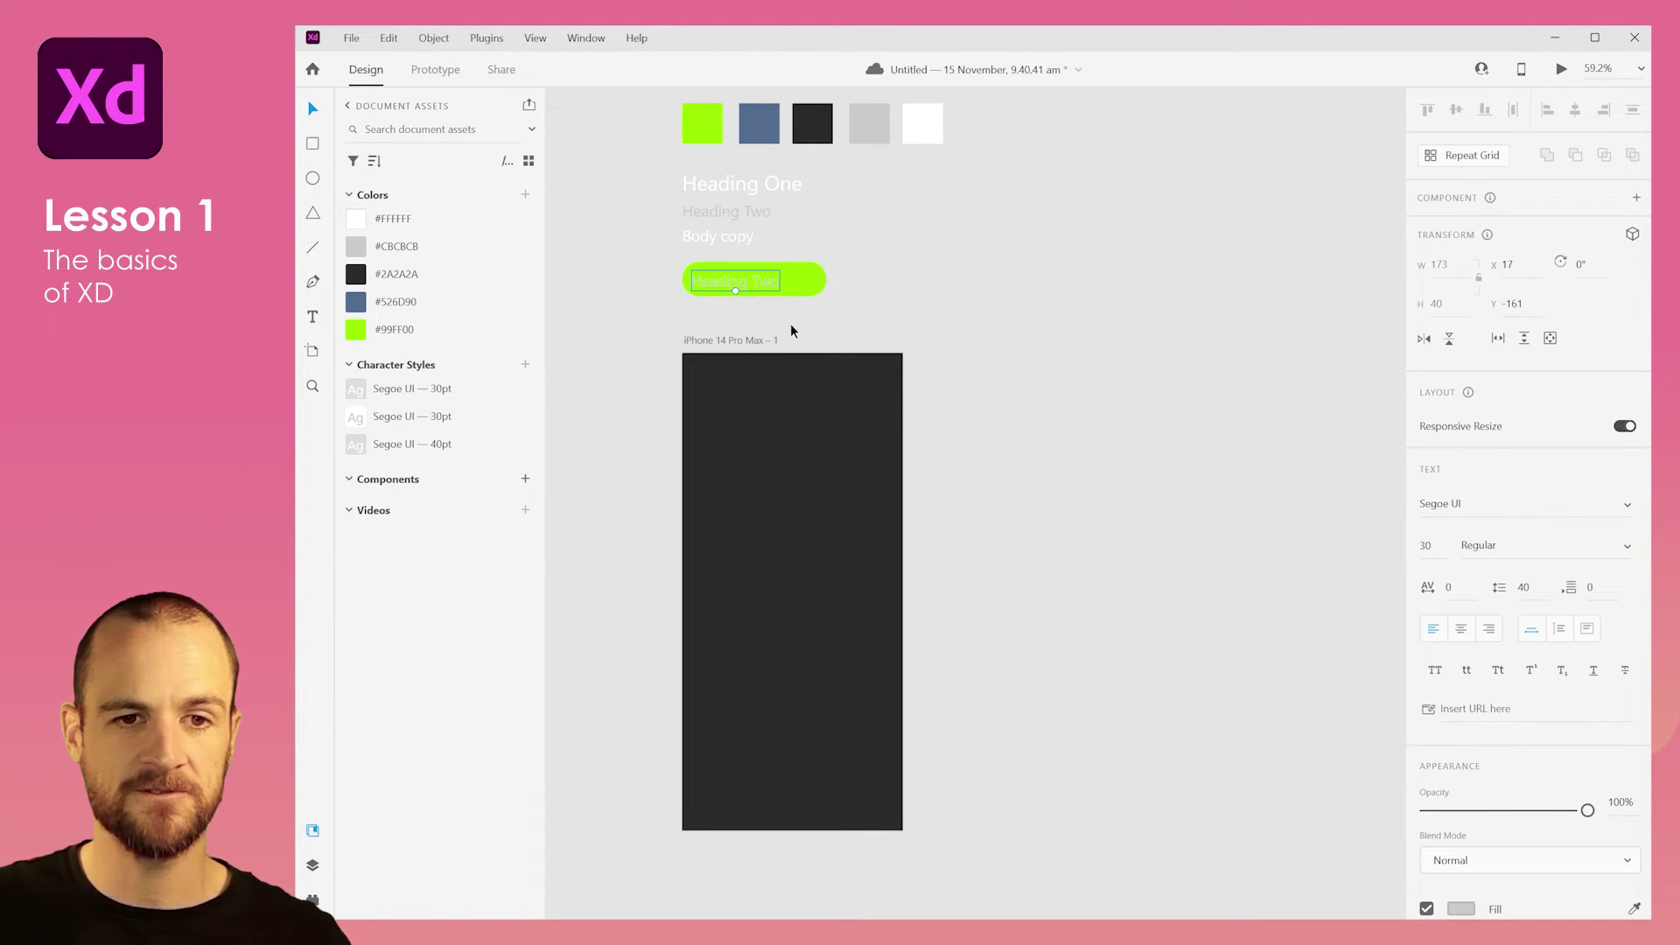
Center the copied text on the green button and change its wording to "Primary Button".
left_click_drag(762, 285, 779, 283)
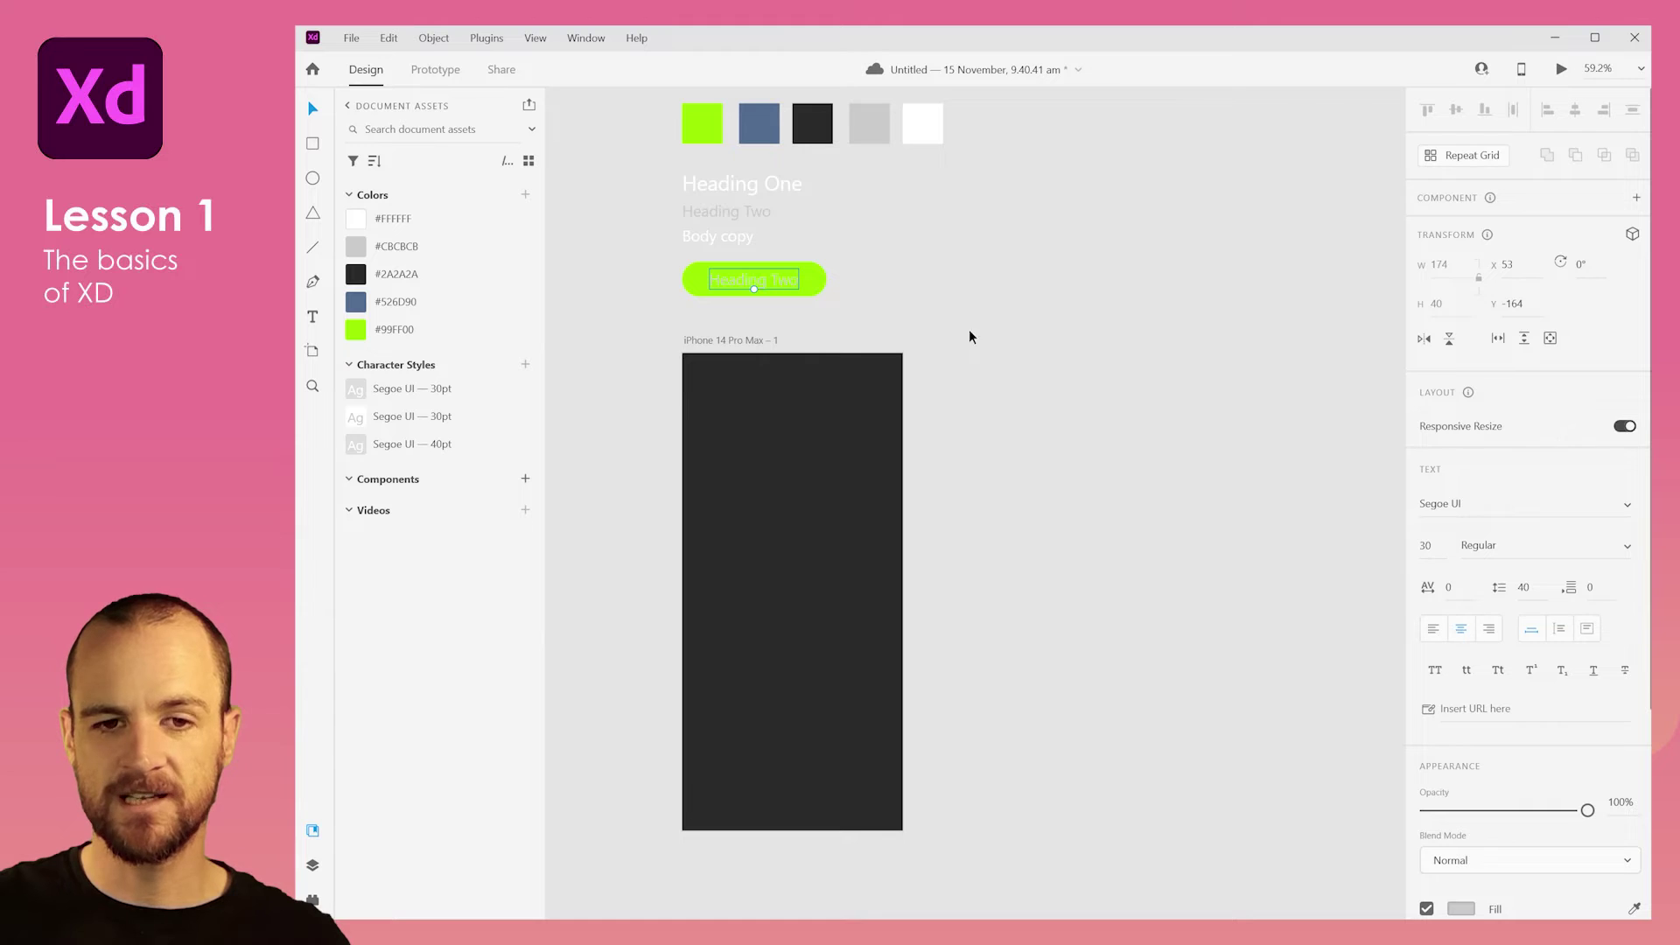
type("B")
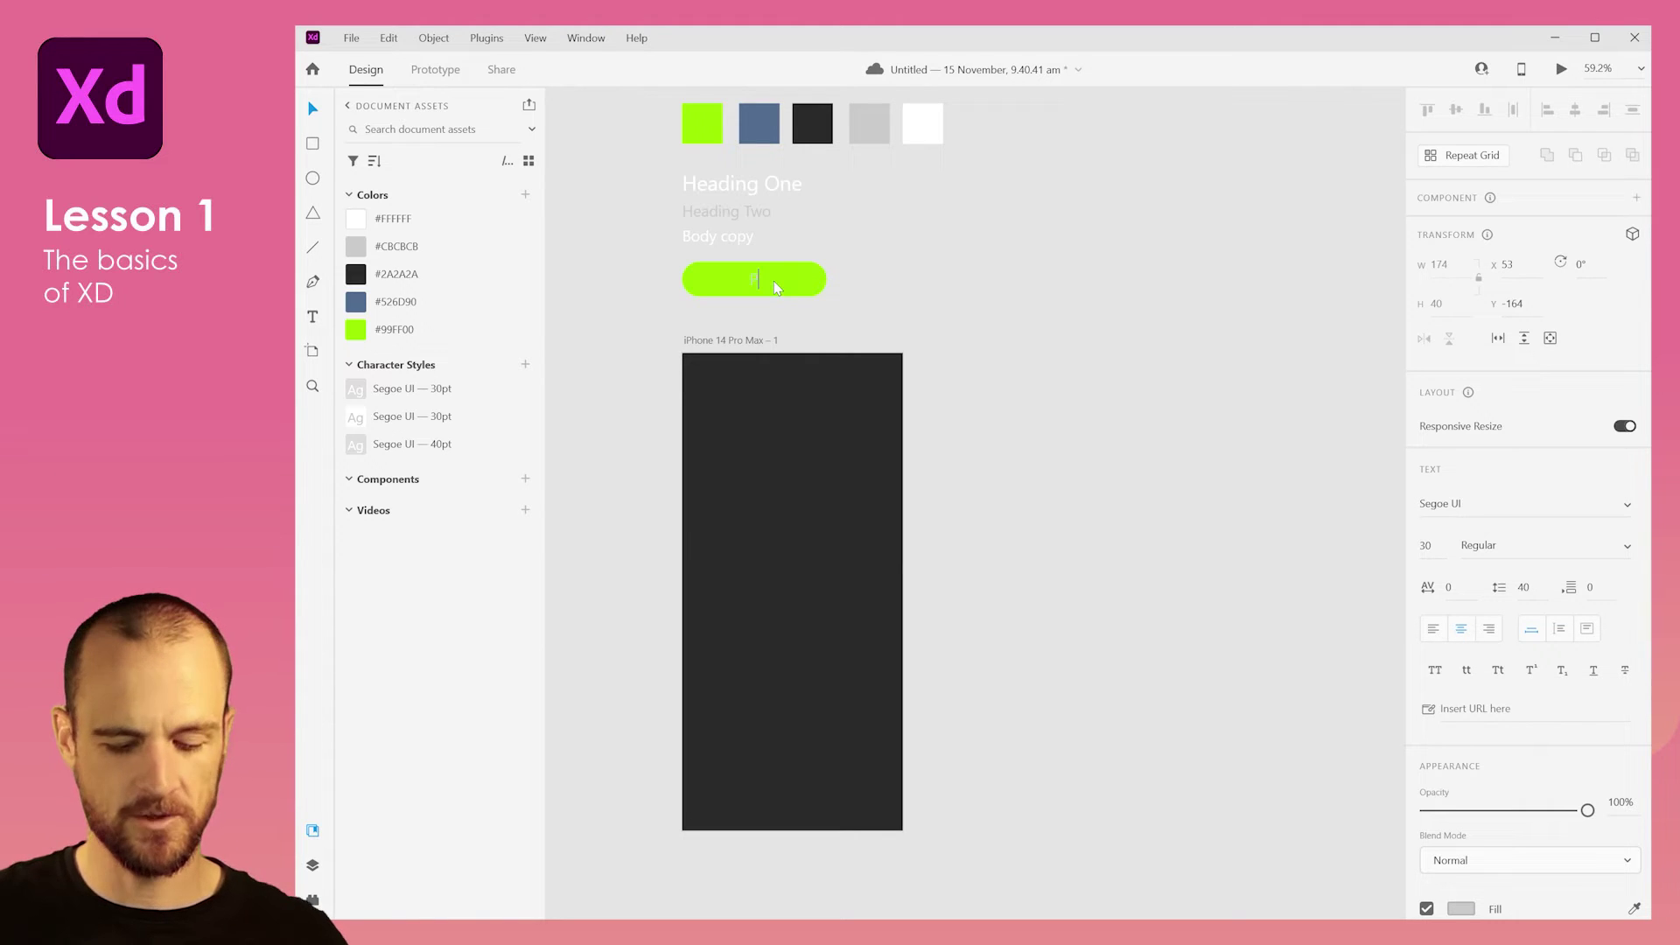
type("rimary Button")
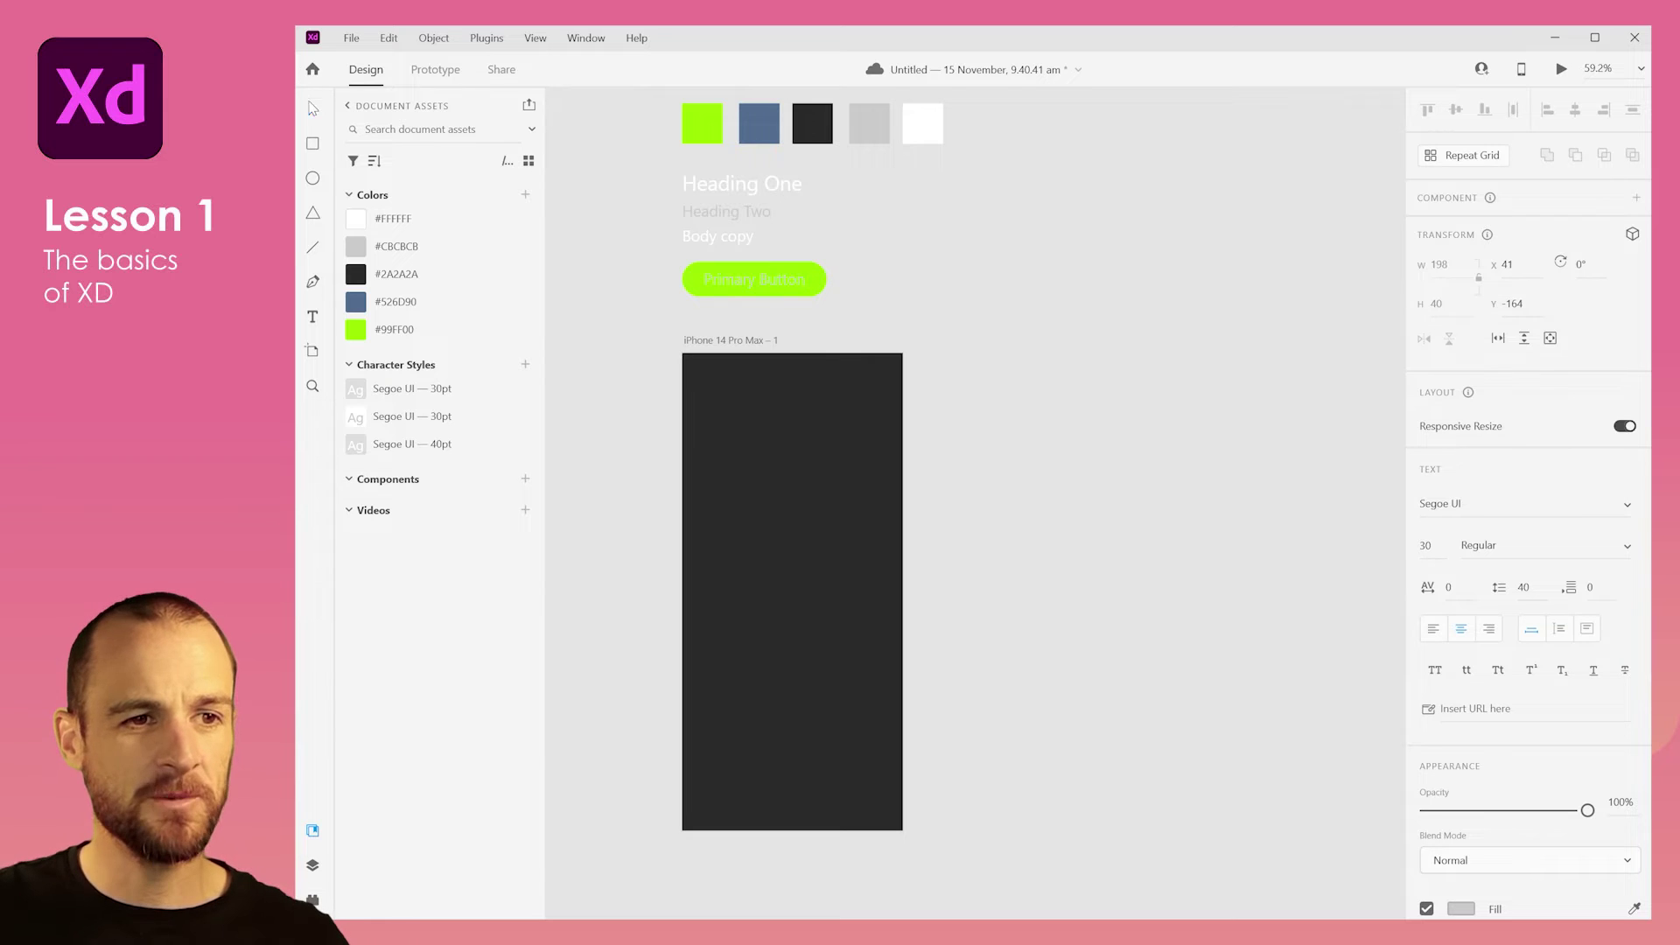
Place a copy of the green Primary Button, including its text, beside the original in the same row.
key("Escape")
left_click(596, 263)
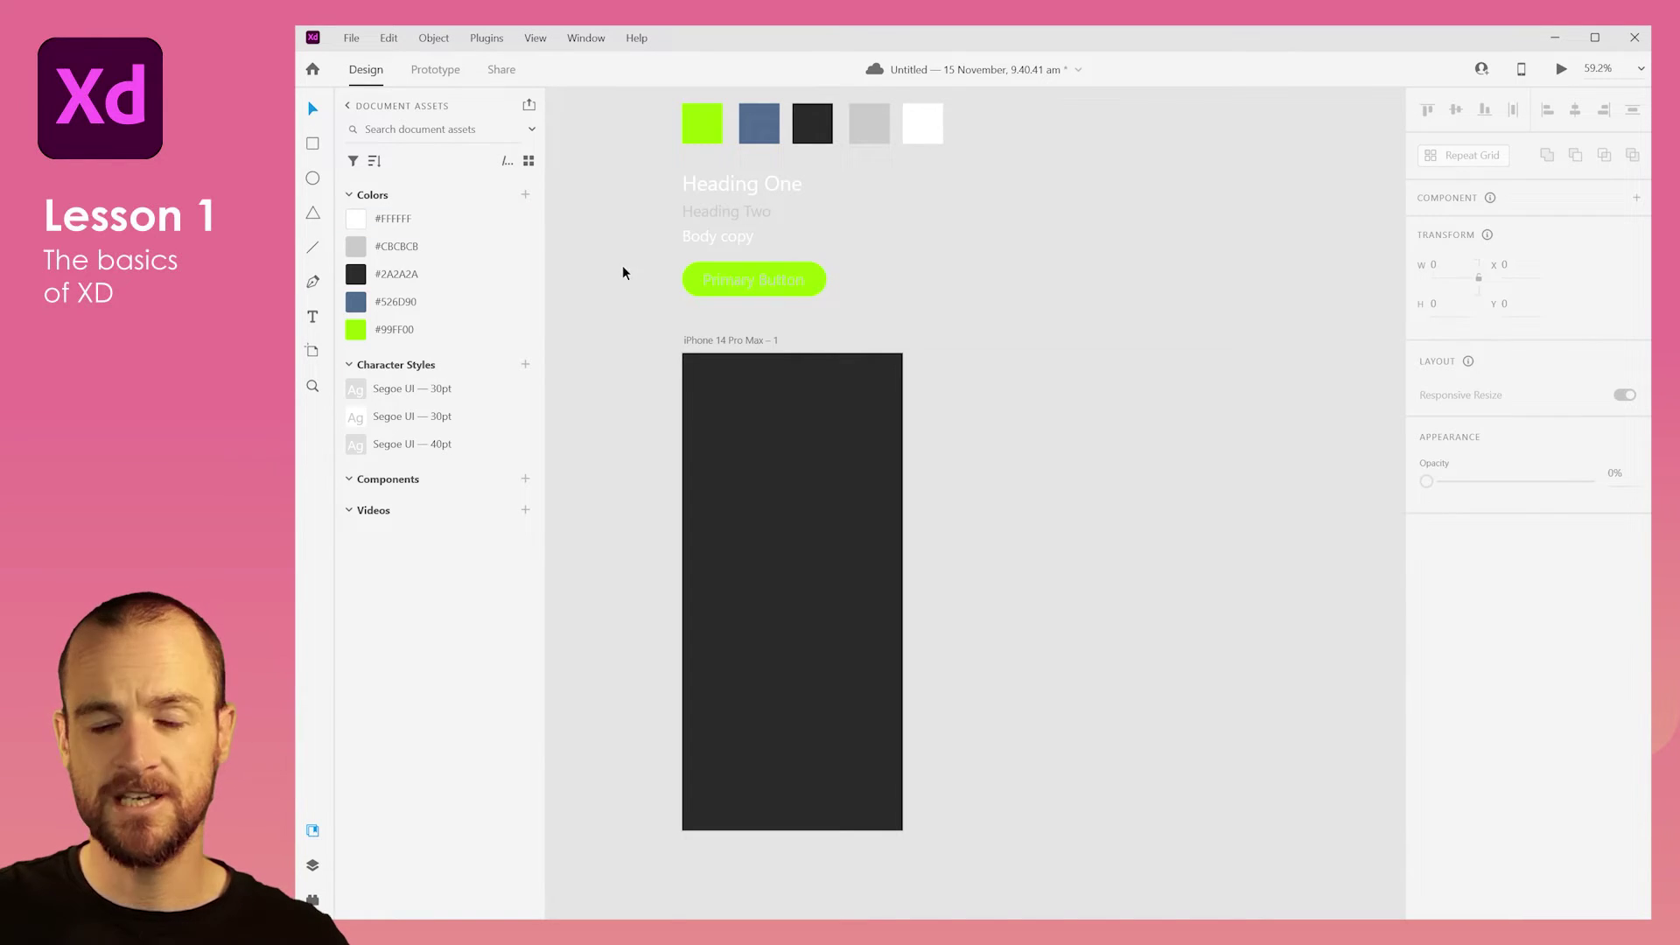
left_click_drag(629, 266, 750, 313)
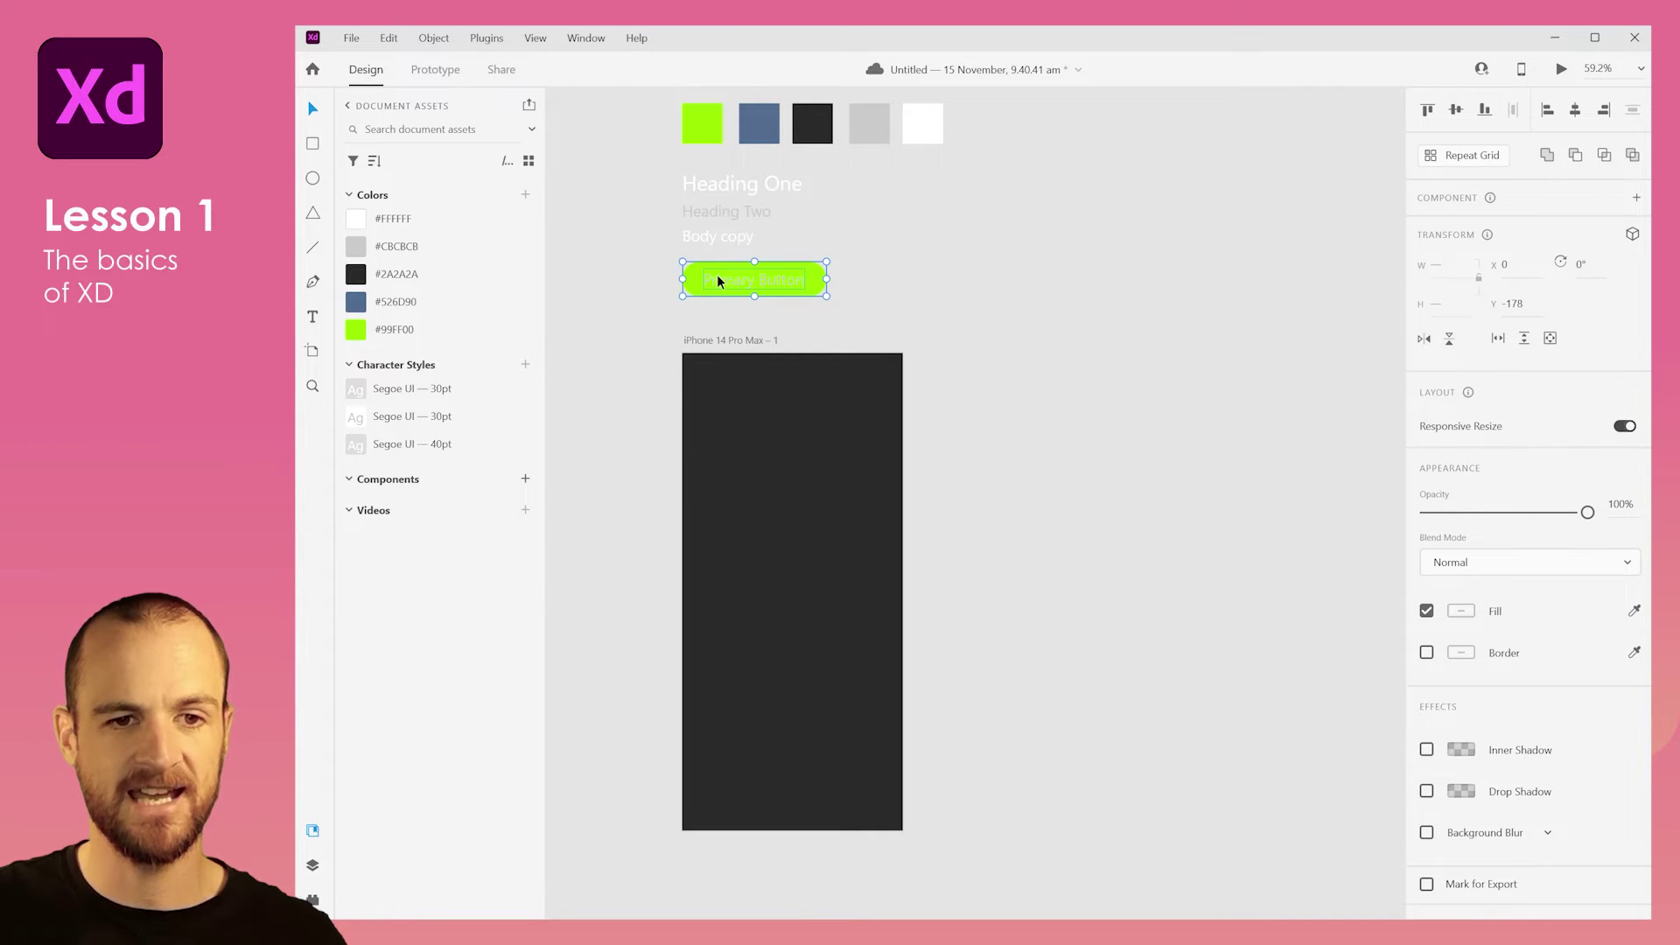
left_click_drag(719, 282, 902, 278)
left_click(922, 236)
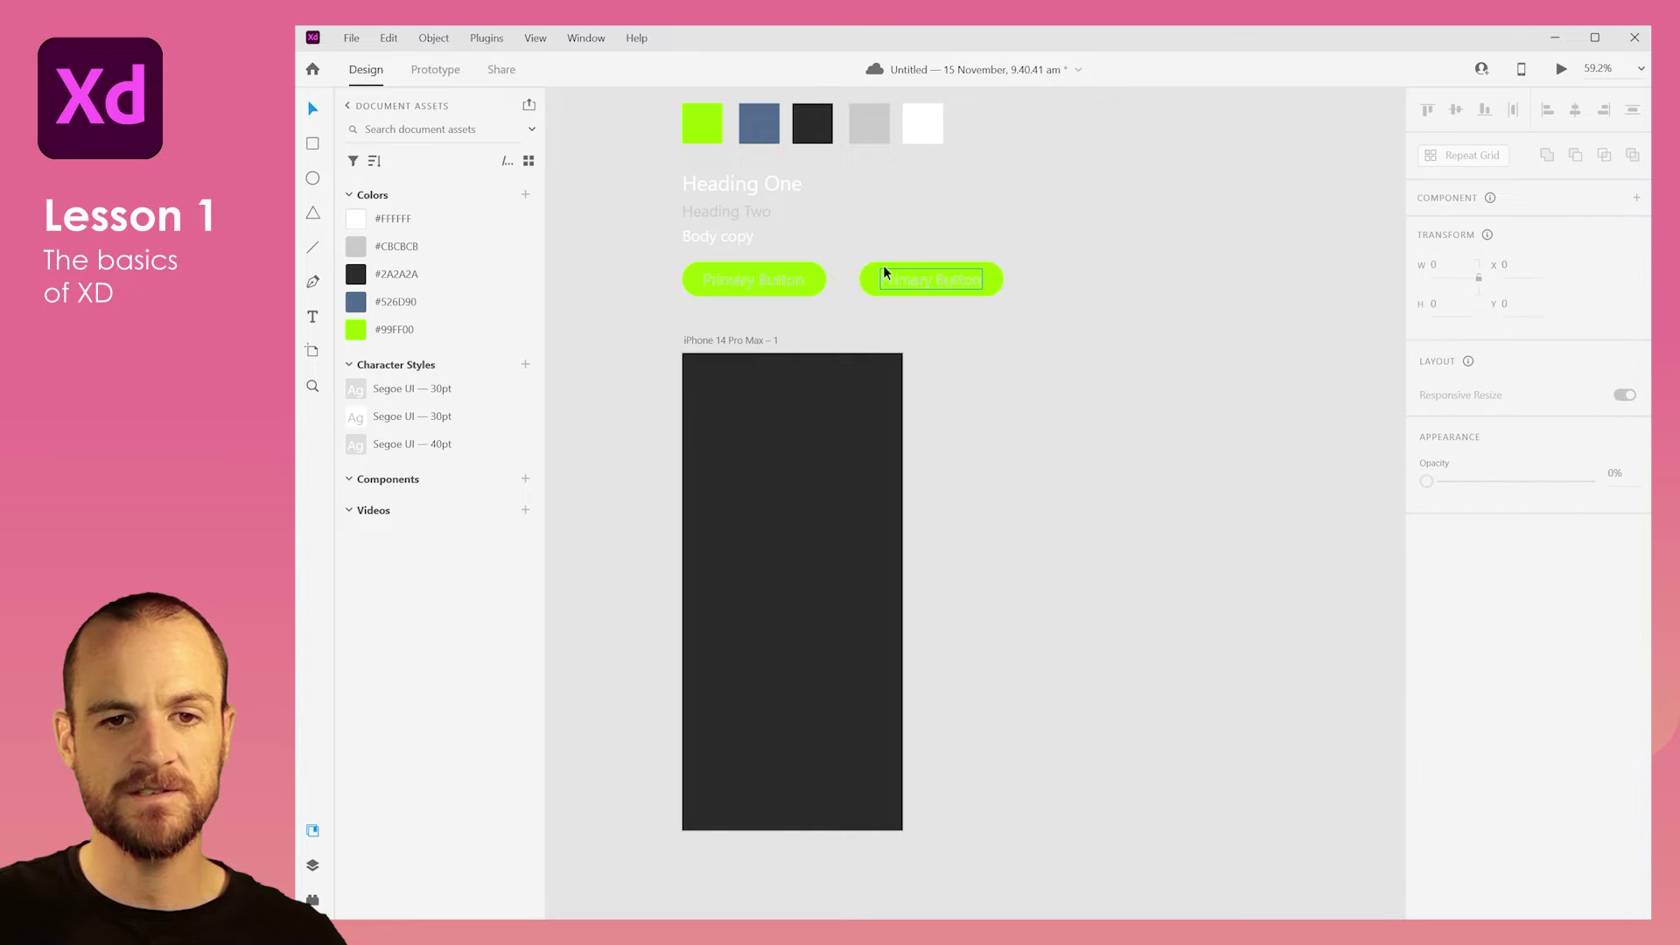
Fill the copied button with the saved #526D90 color and change its wording to "Secondary Btn".
double_click(884, 271)
left_click(444, 302)
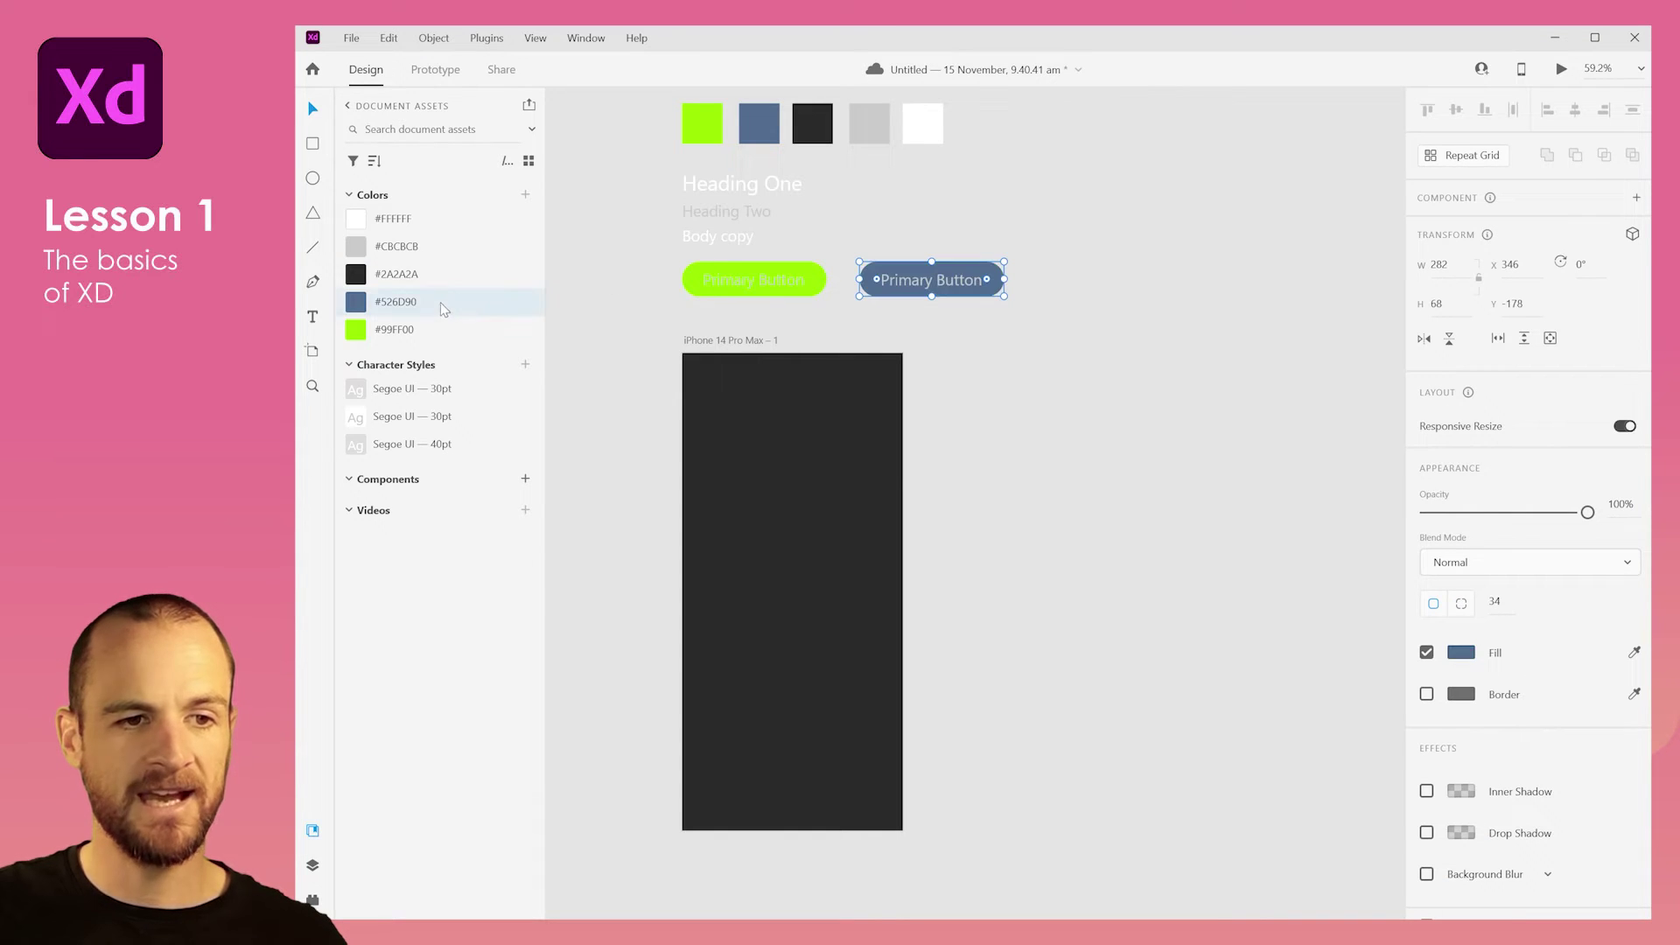
left_click(904, 280)
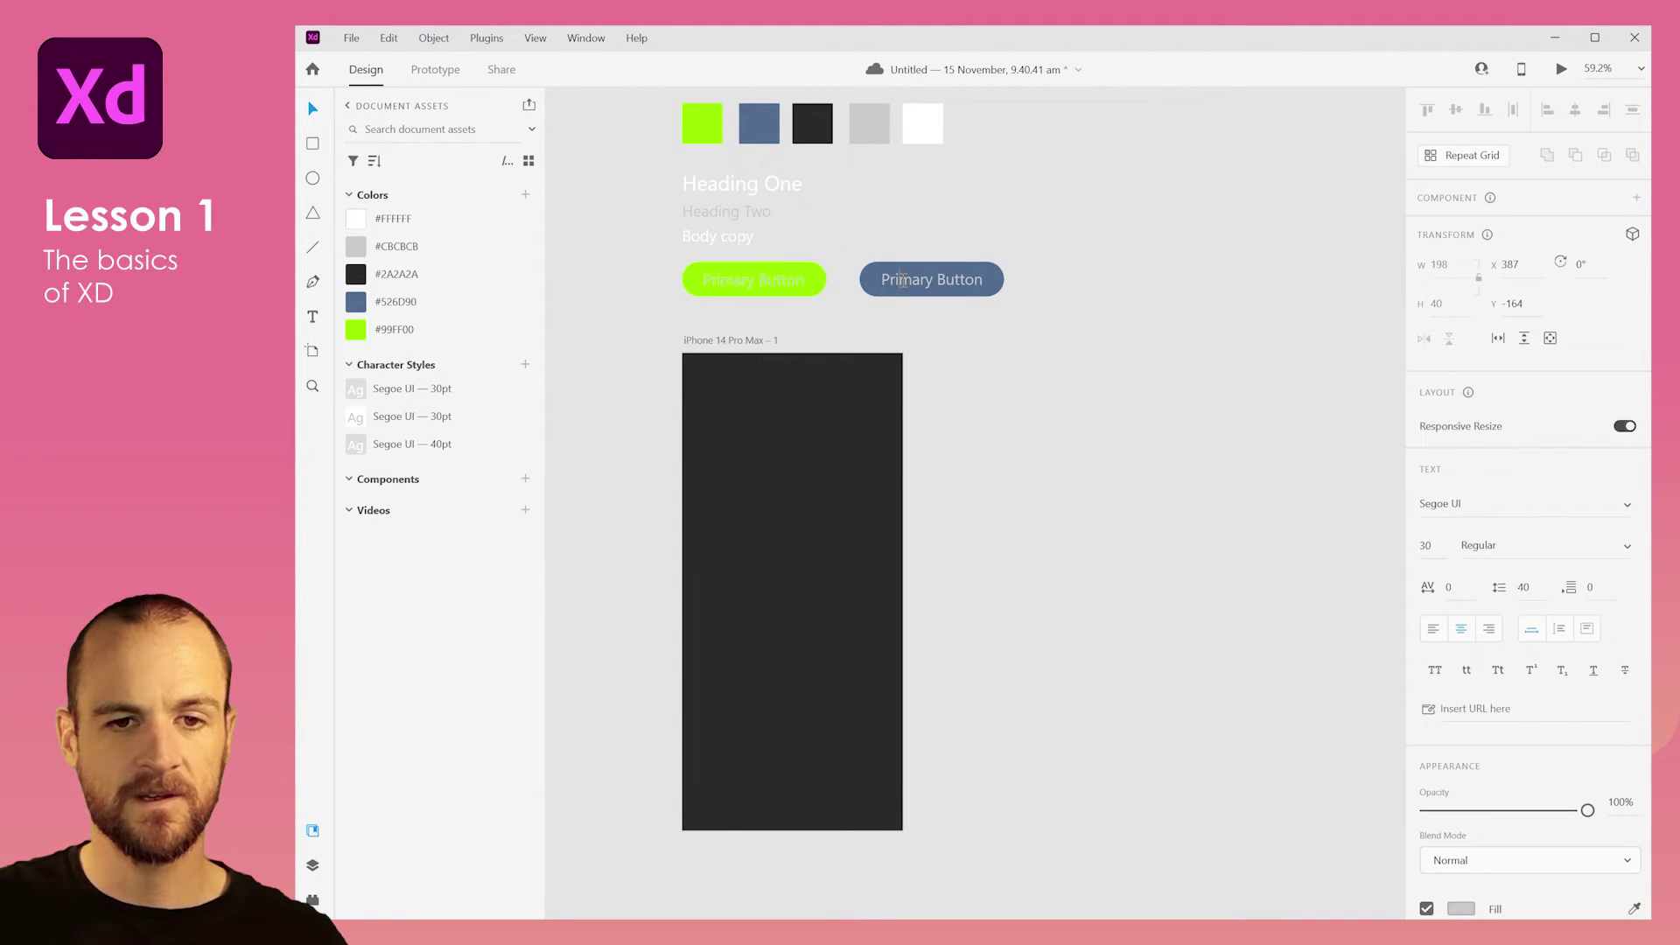
double_click(903, 280)
type("Secondary")
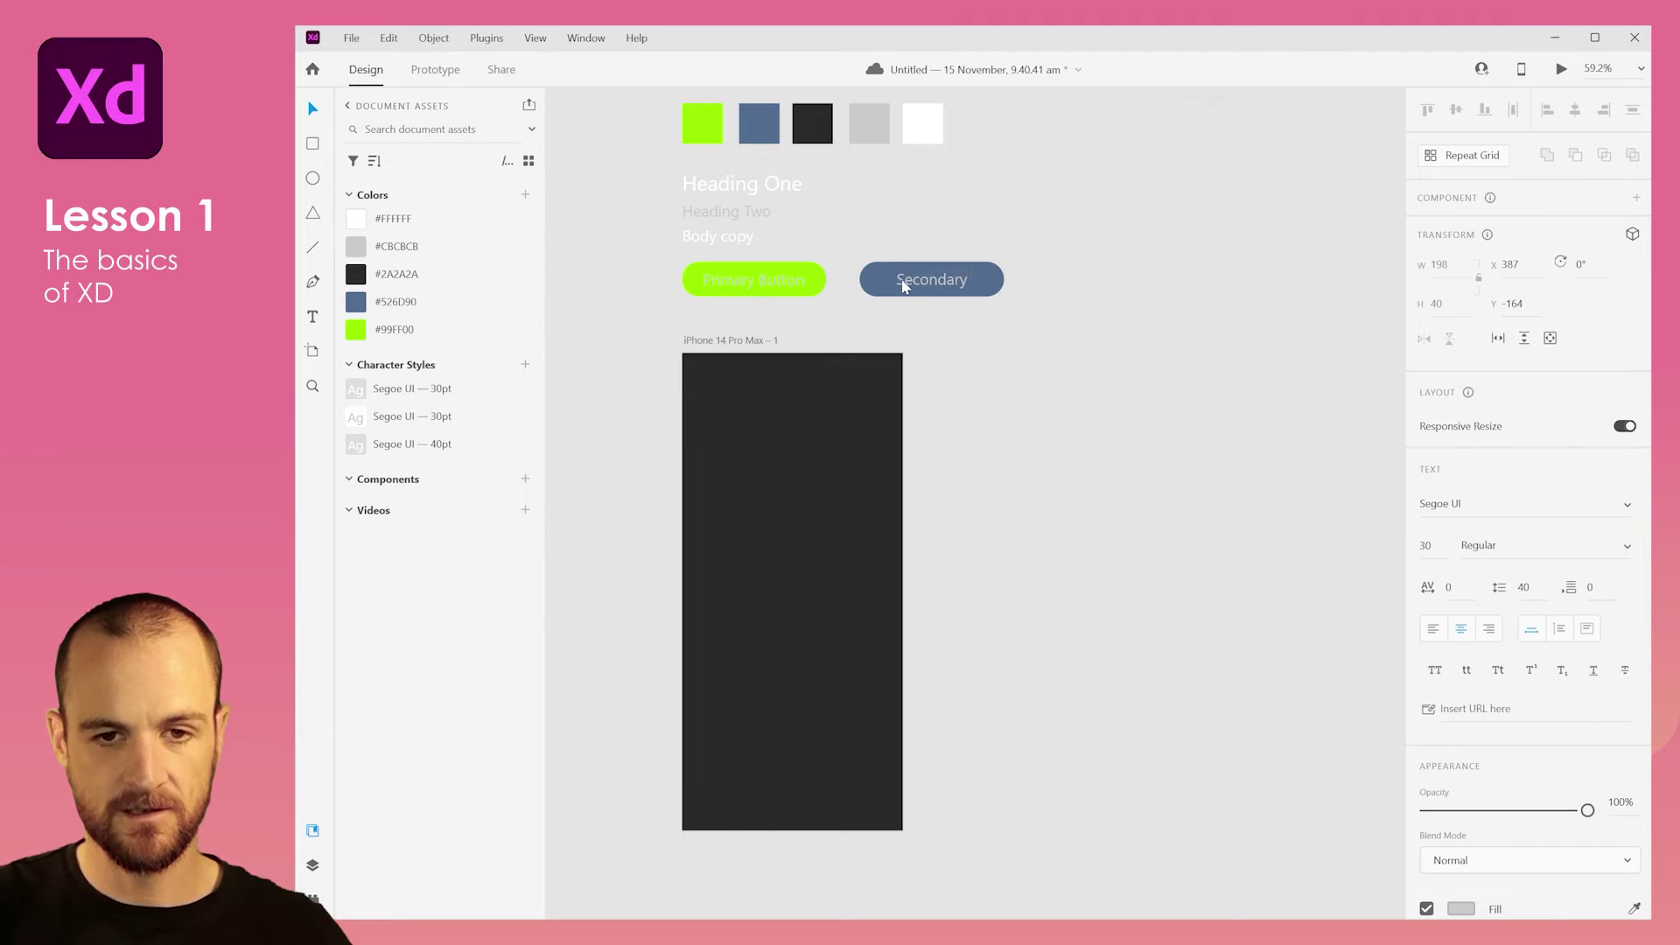
type(" Btn")
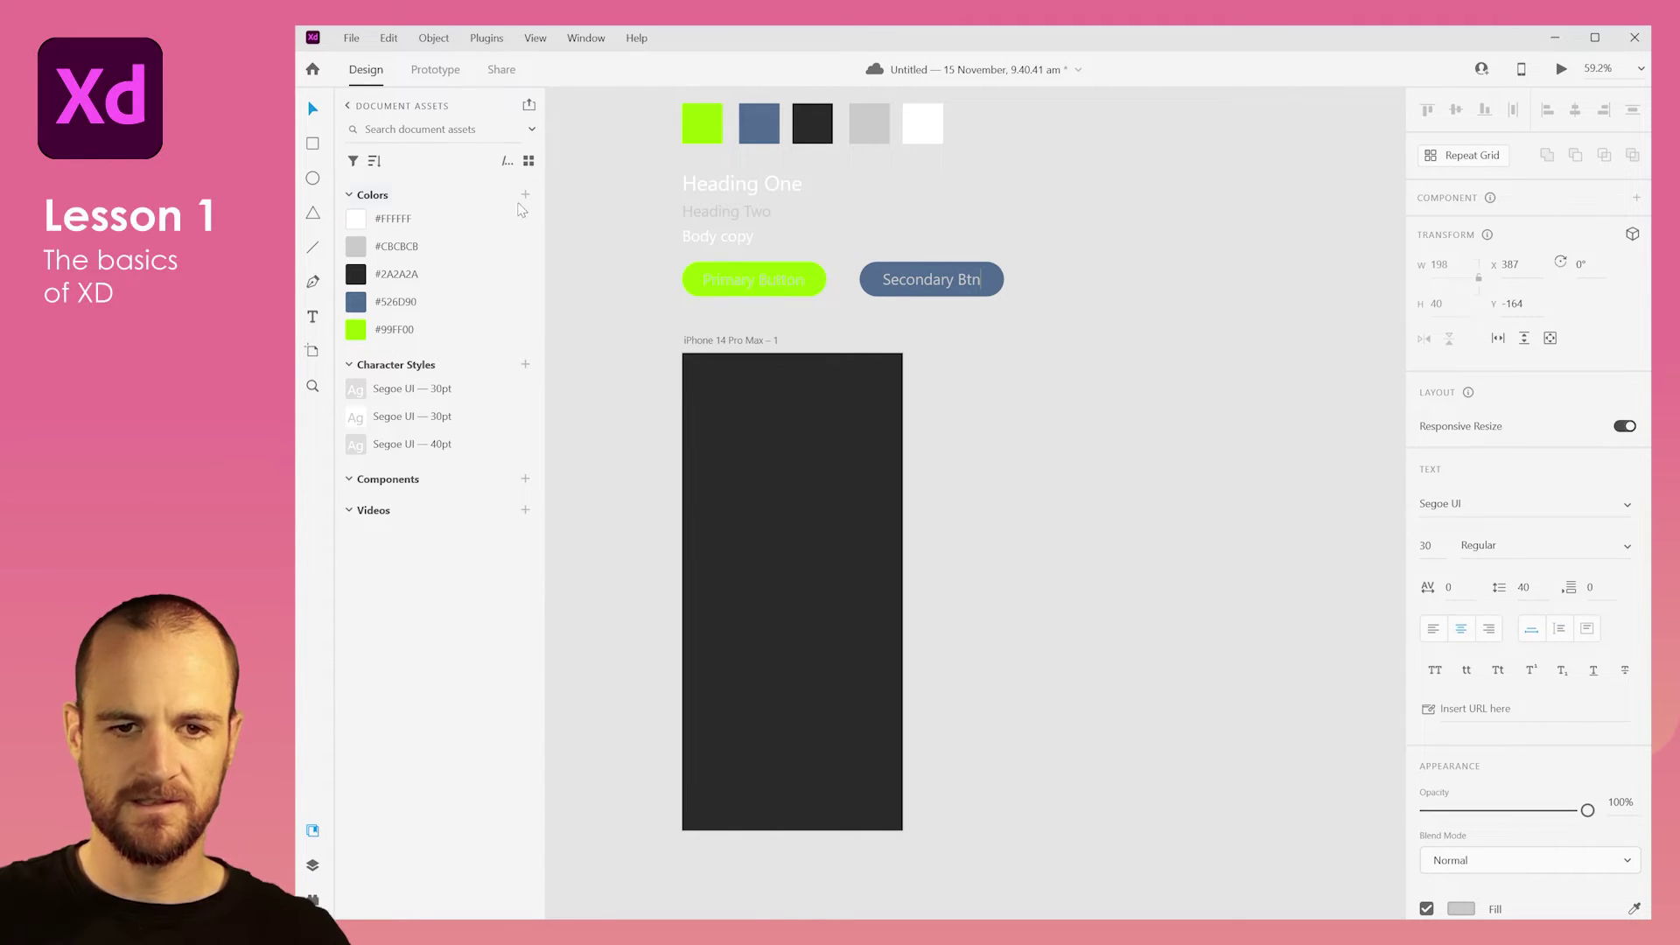
left_click(605, 202)
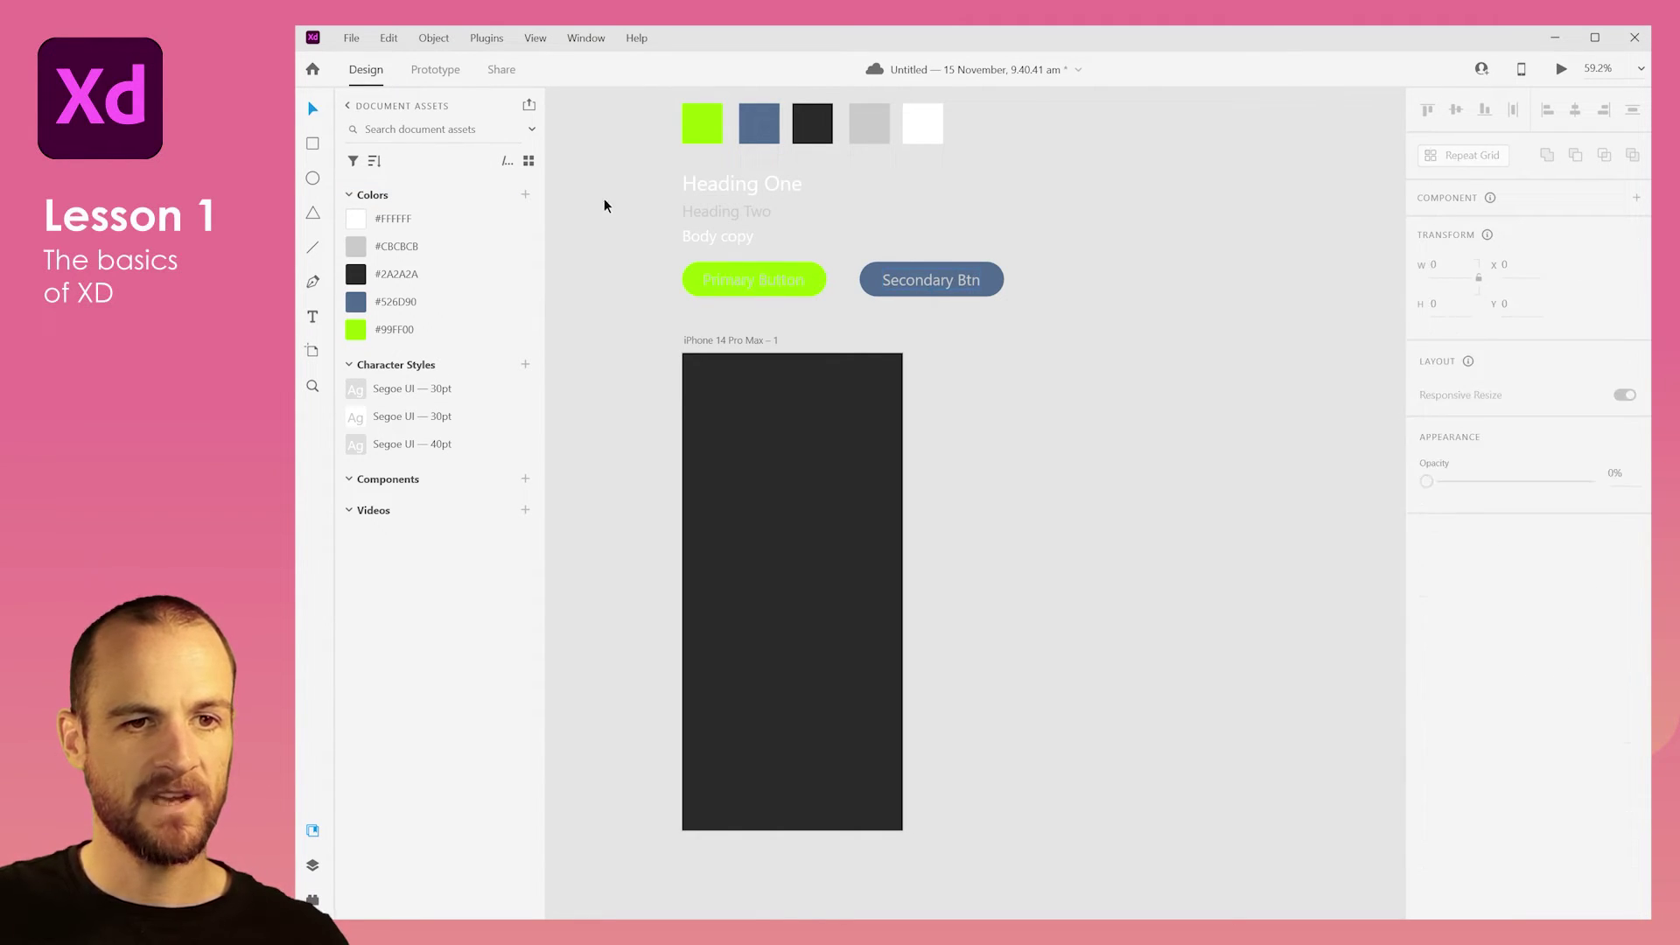
Place a copy of the Secondary Btn text beyond the blue button and change its wording to "Tertiary btn".
left_click_drag(911, 288, 1072, 280)
double_click(1073, 279)
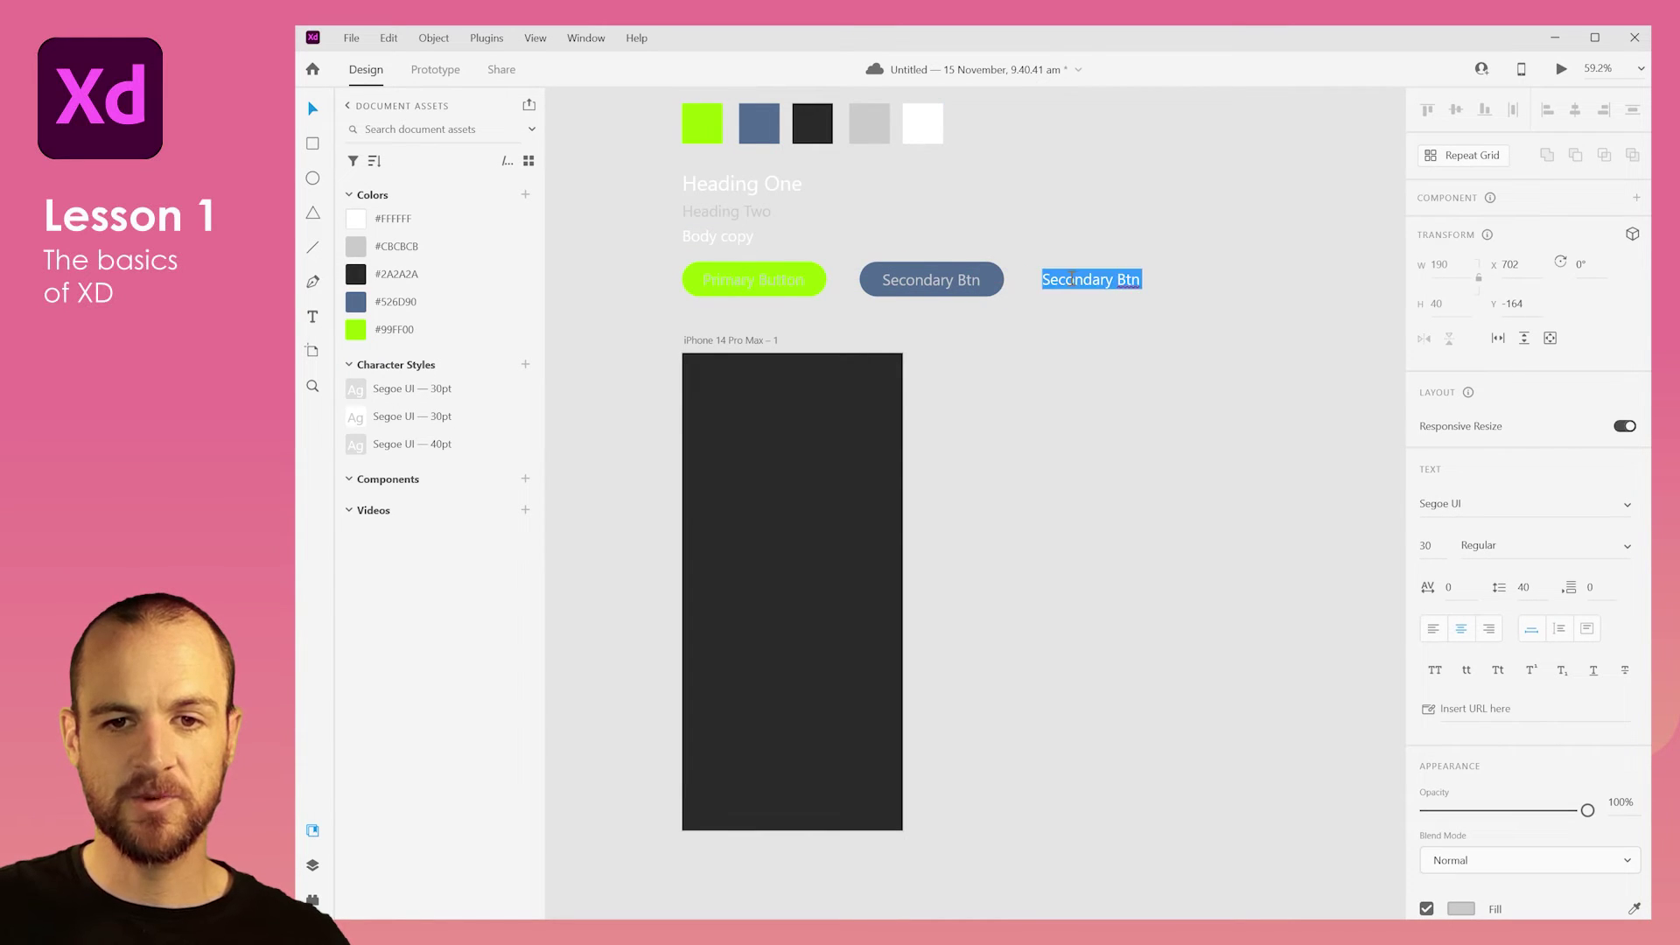
type("Tertiary btn")
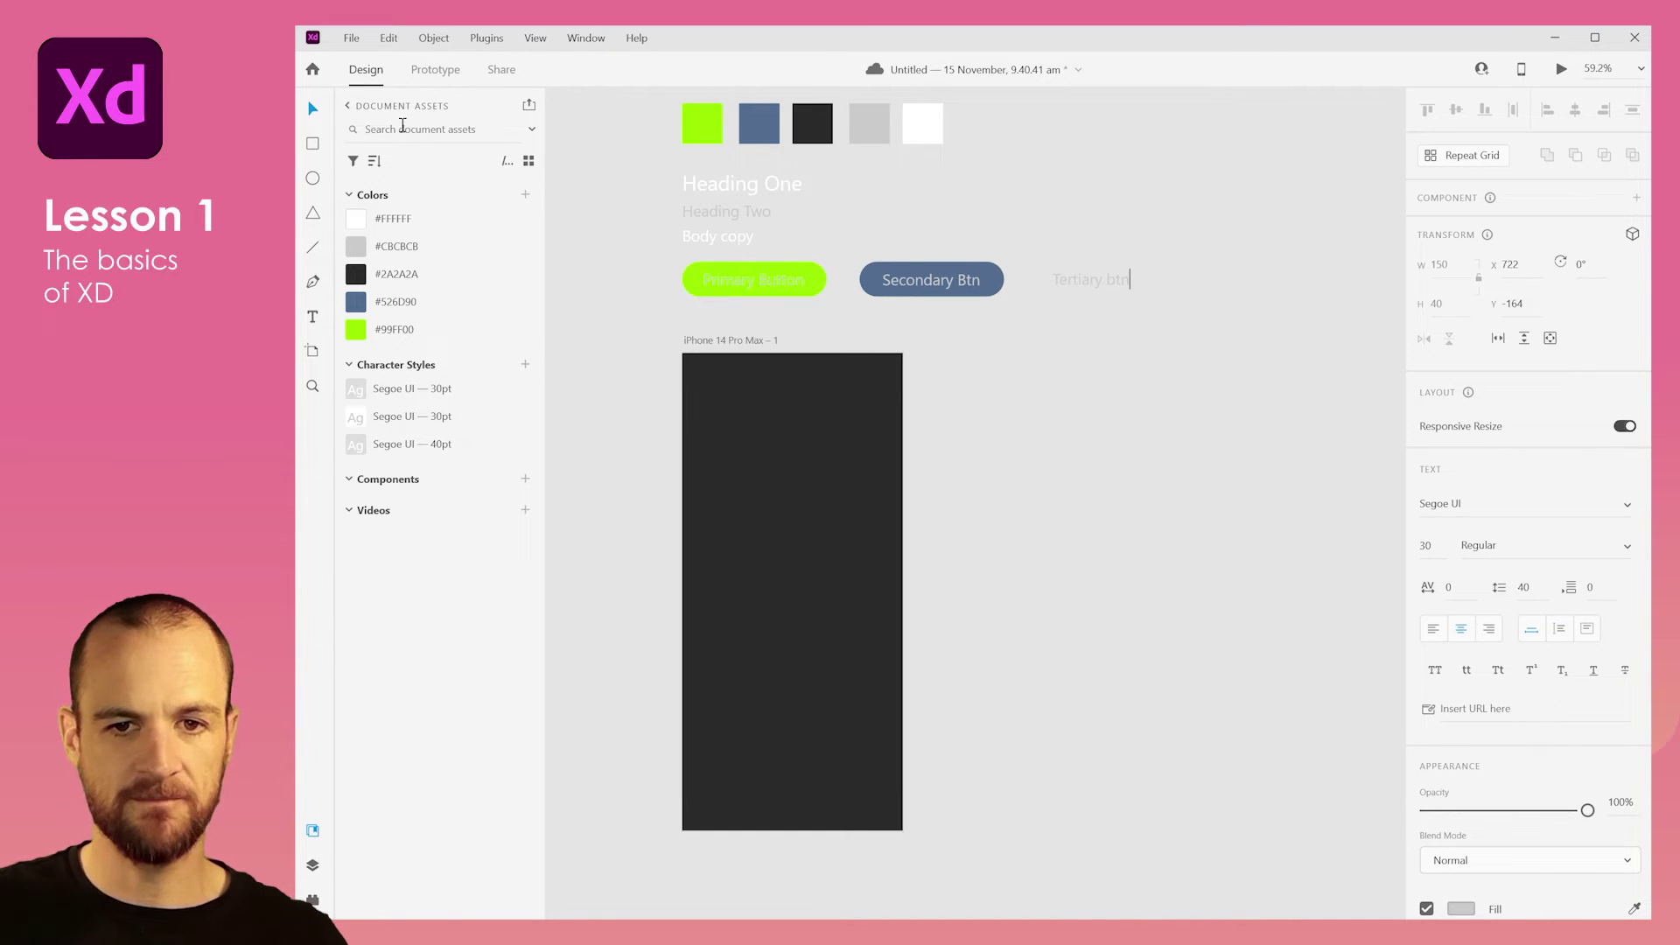
left_click(314, 109)
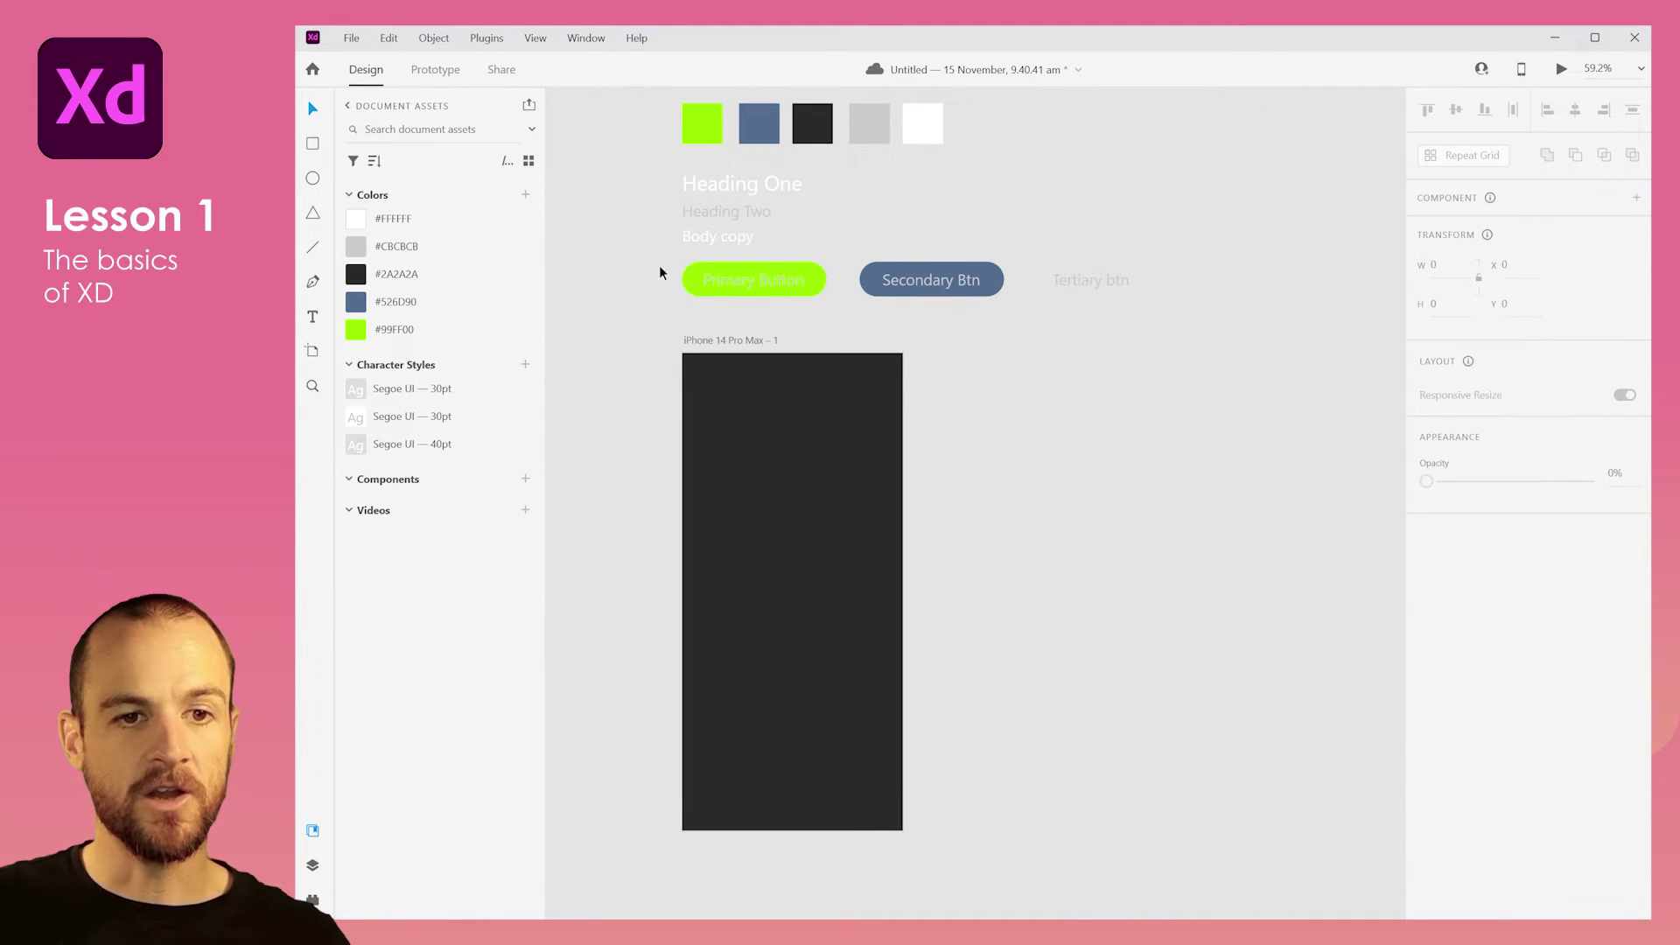
Save the green button with its text as a component named "Primary button".
left_click_drag(659, 265, 753, 298)
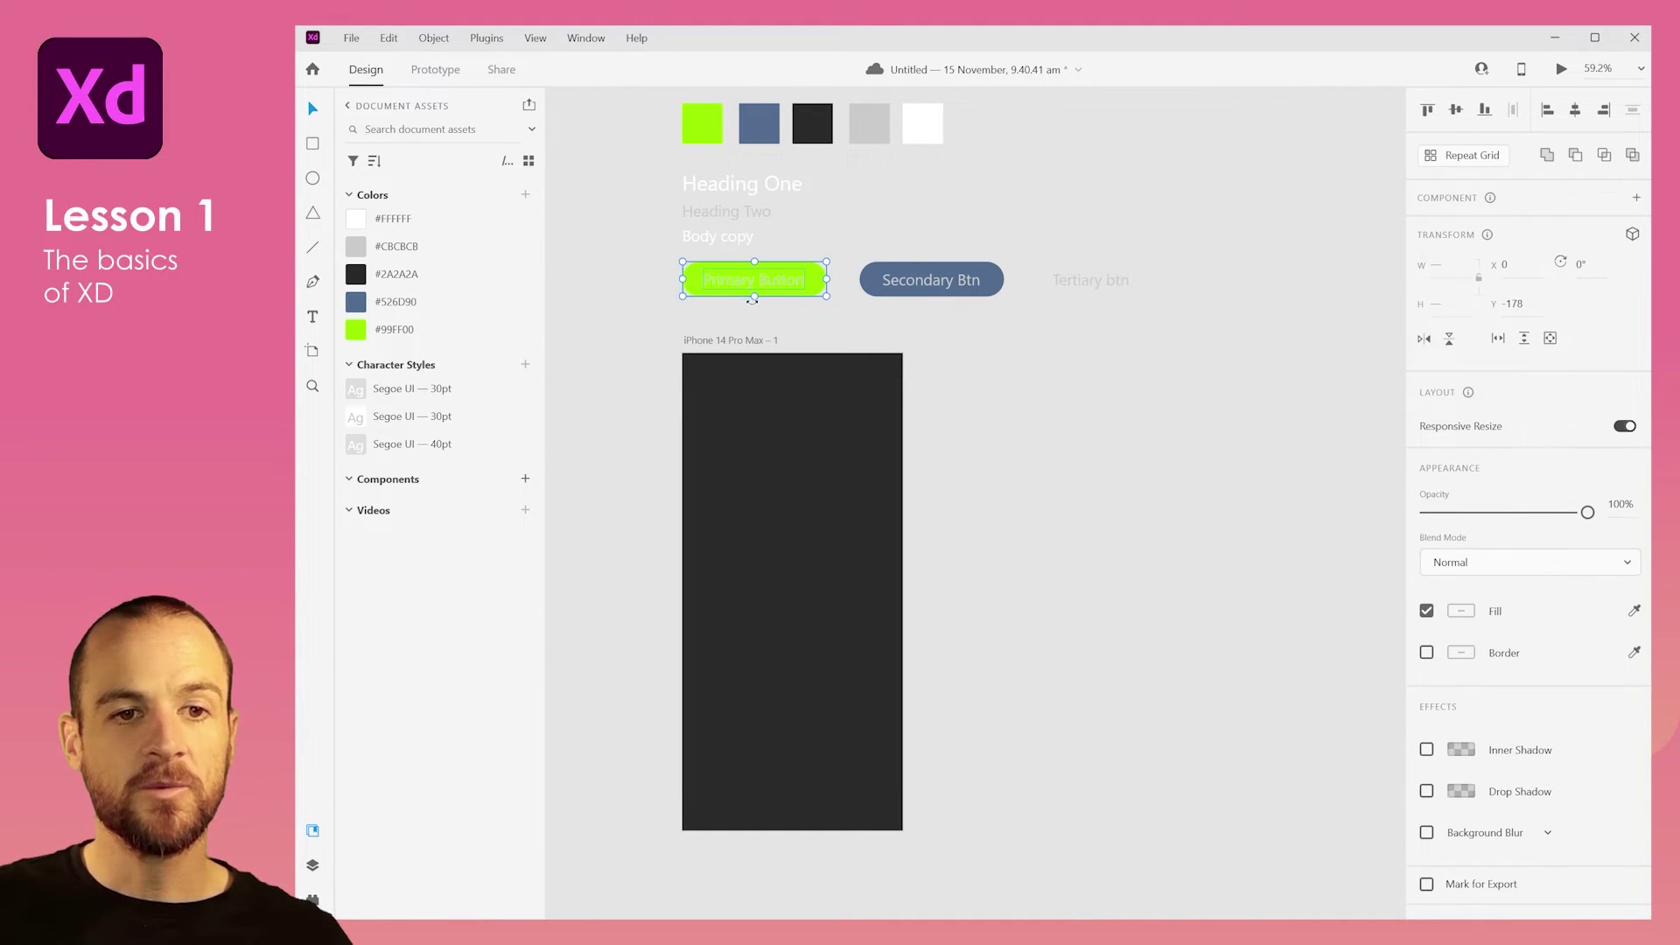
left_click(525, 479)
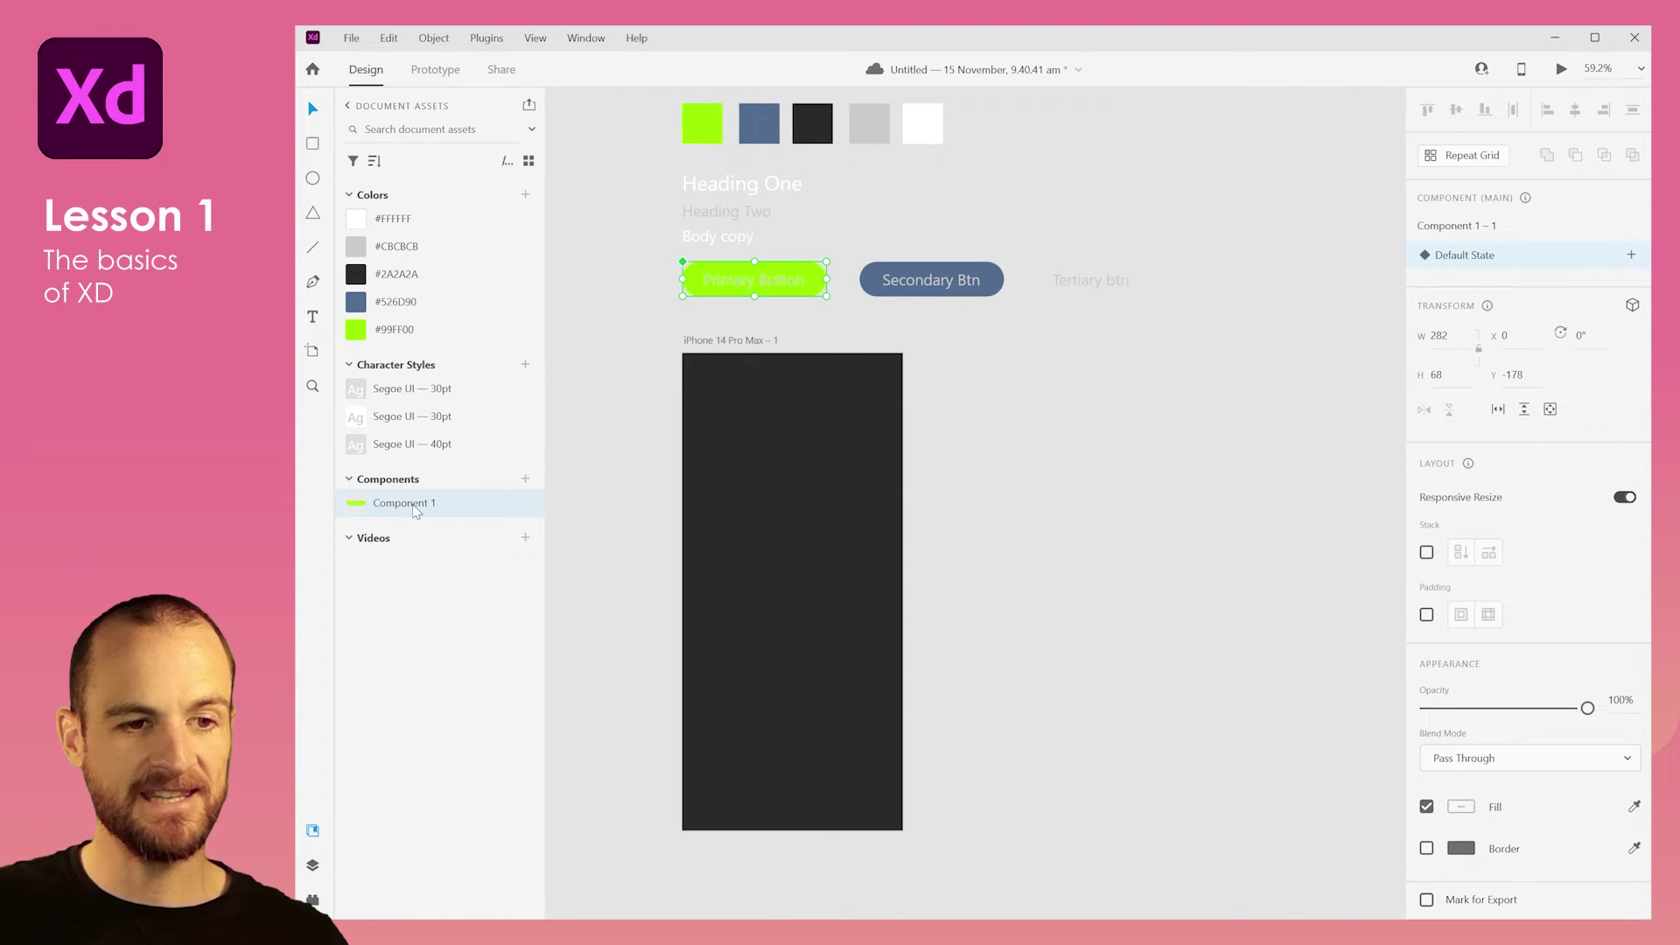
double_click(414, 505)
type("Primary button")
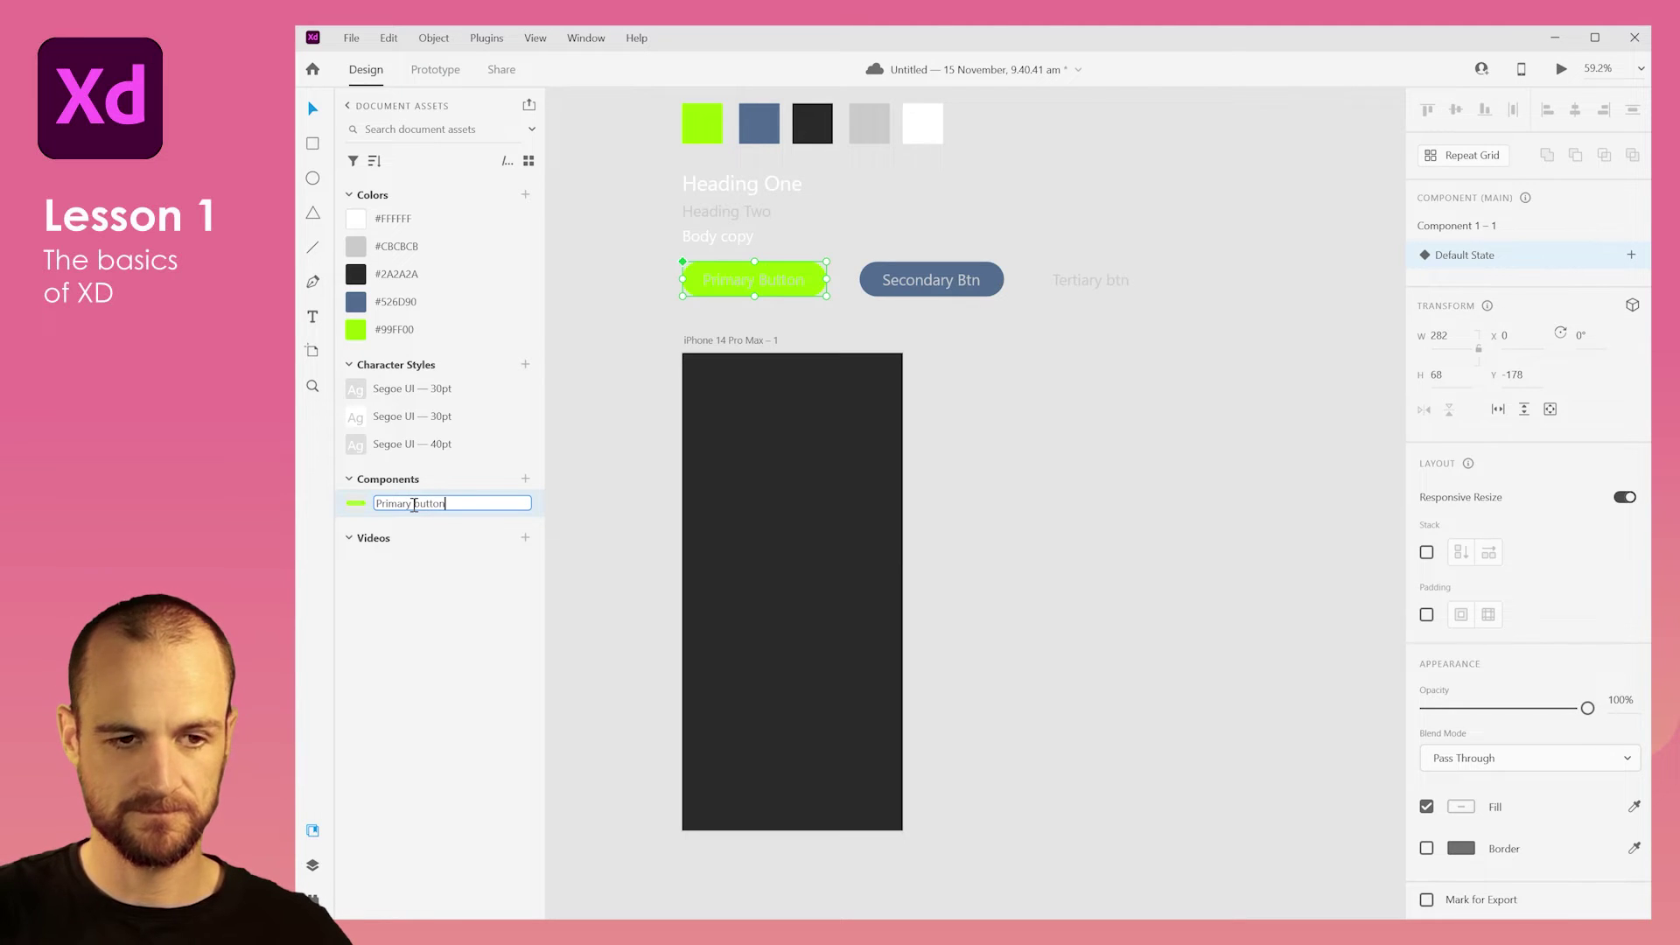
key("Return")
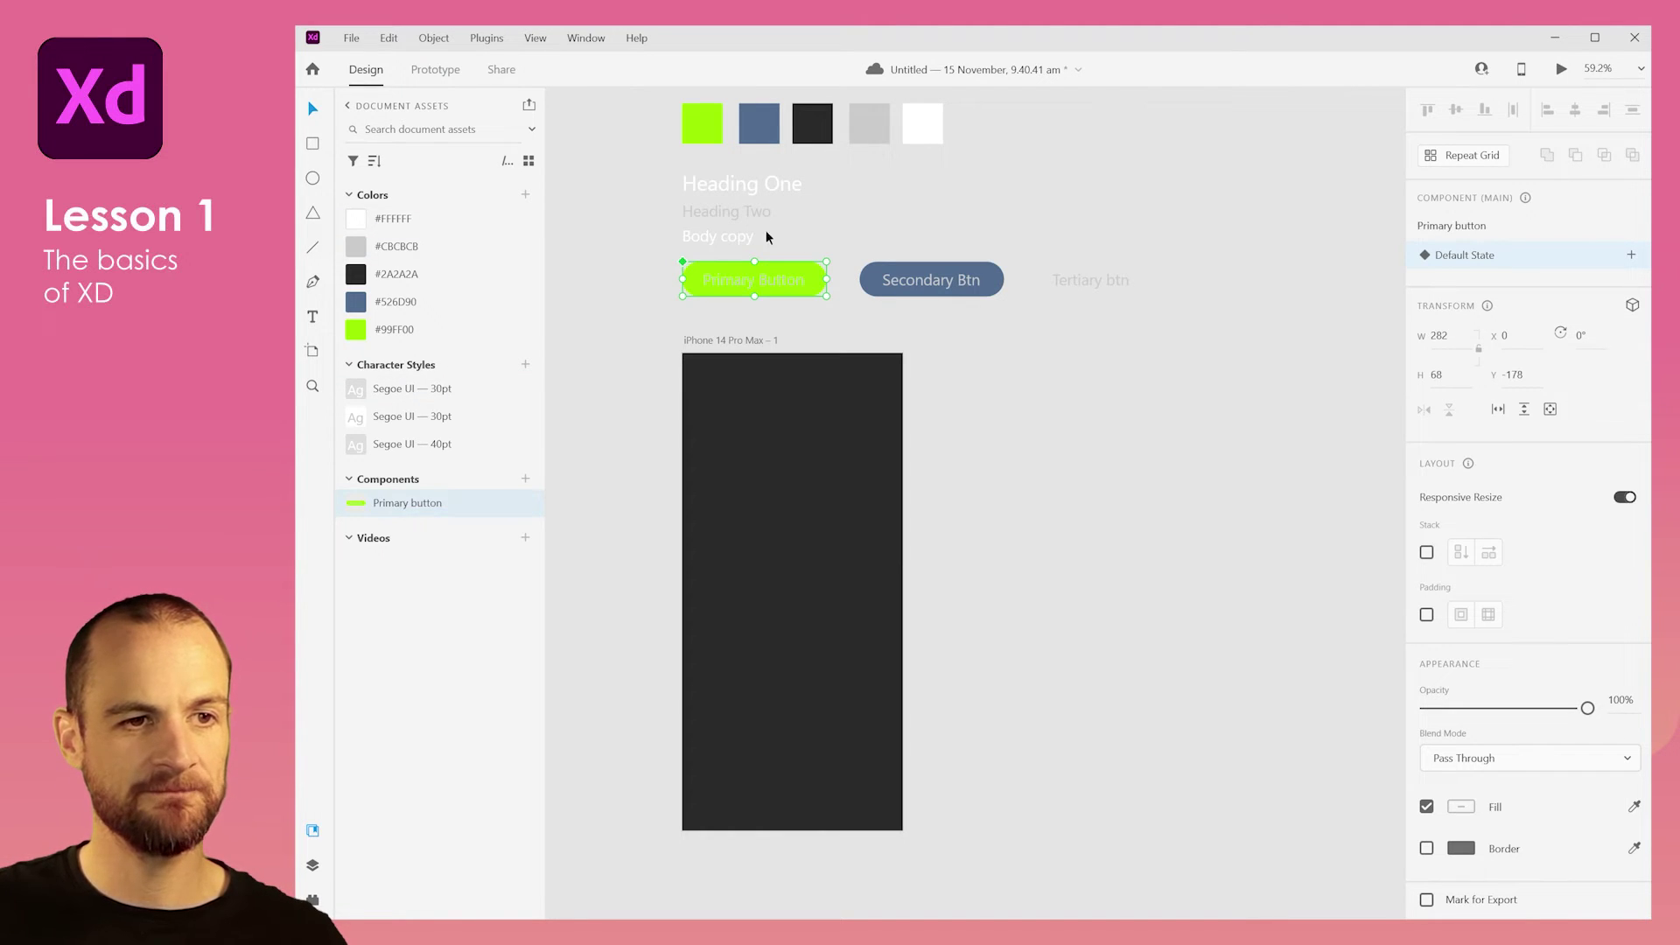
Save the blue button with its text as a component named "Secondary utton".
left_click(879, 273)
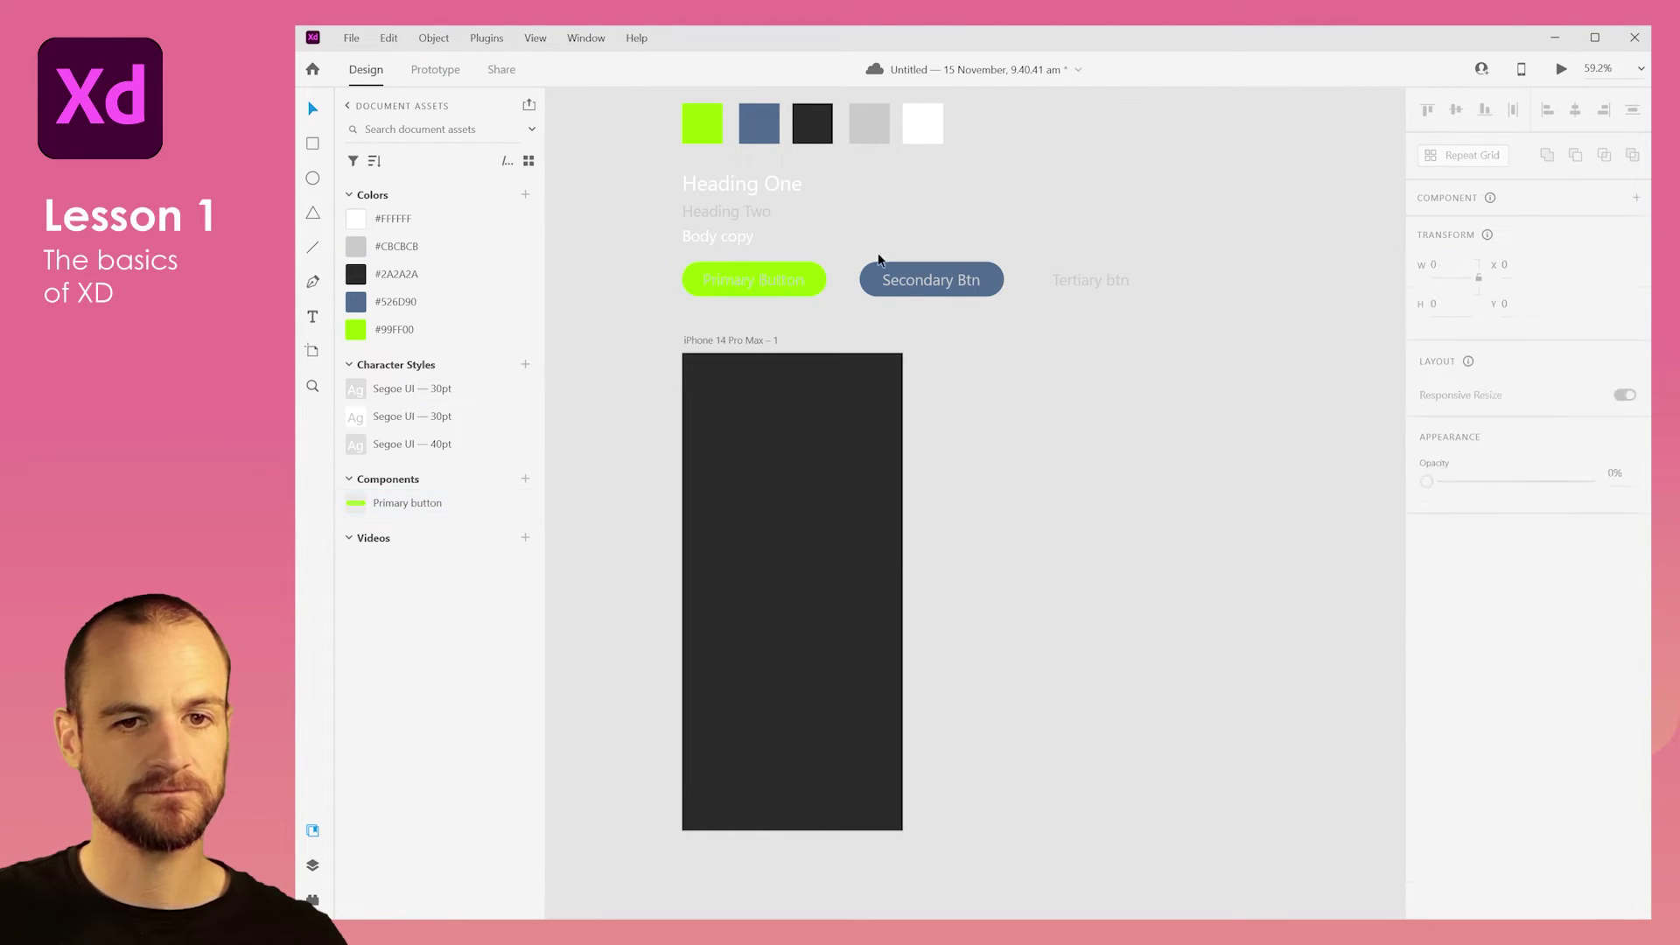
left_click(525, 478)
double_click(418, 505)
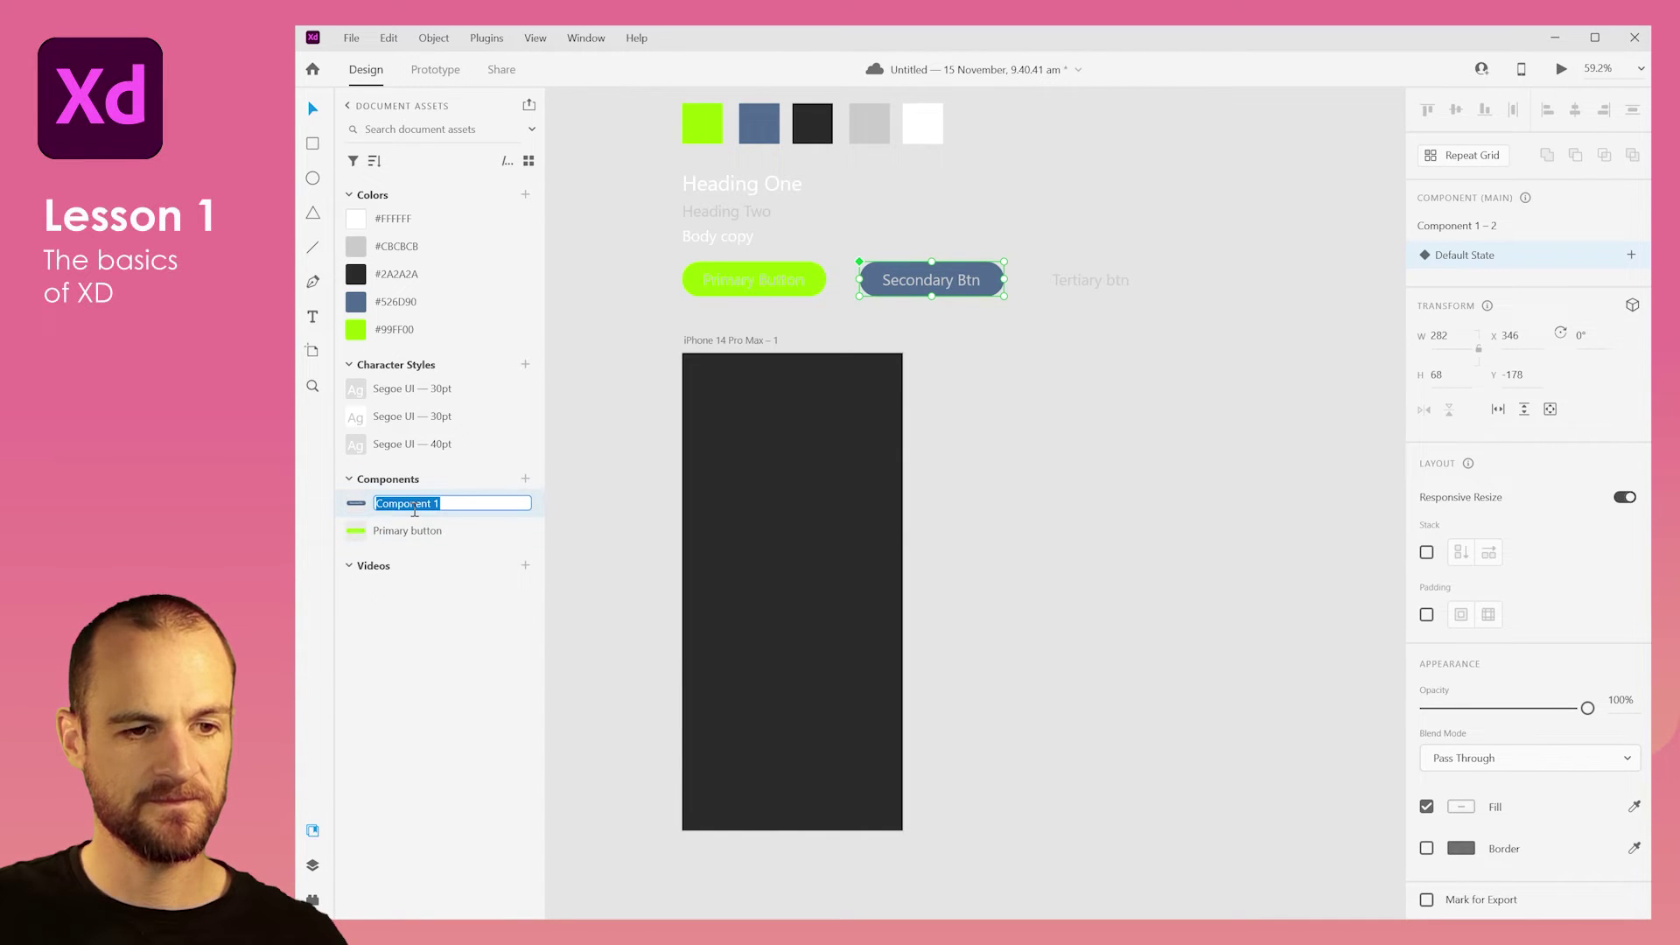
type("Secondary utton")
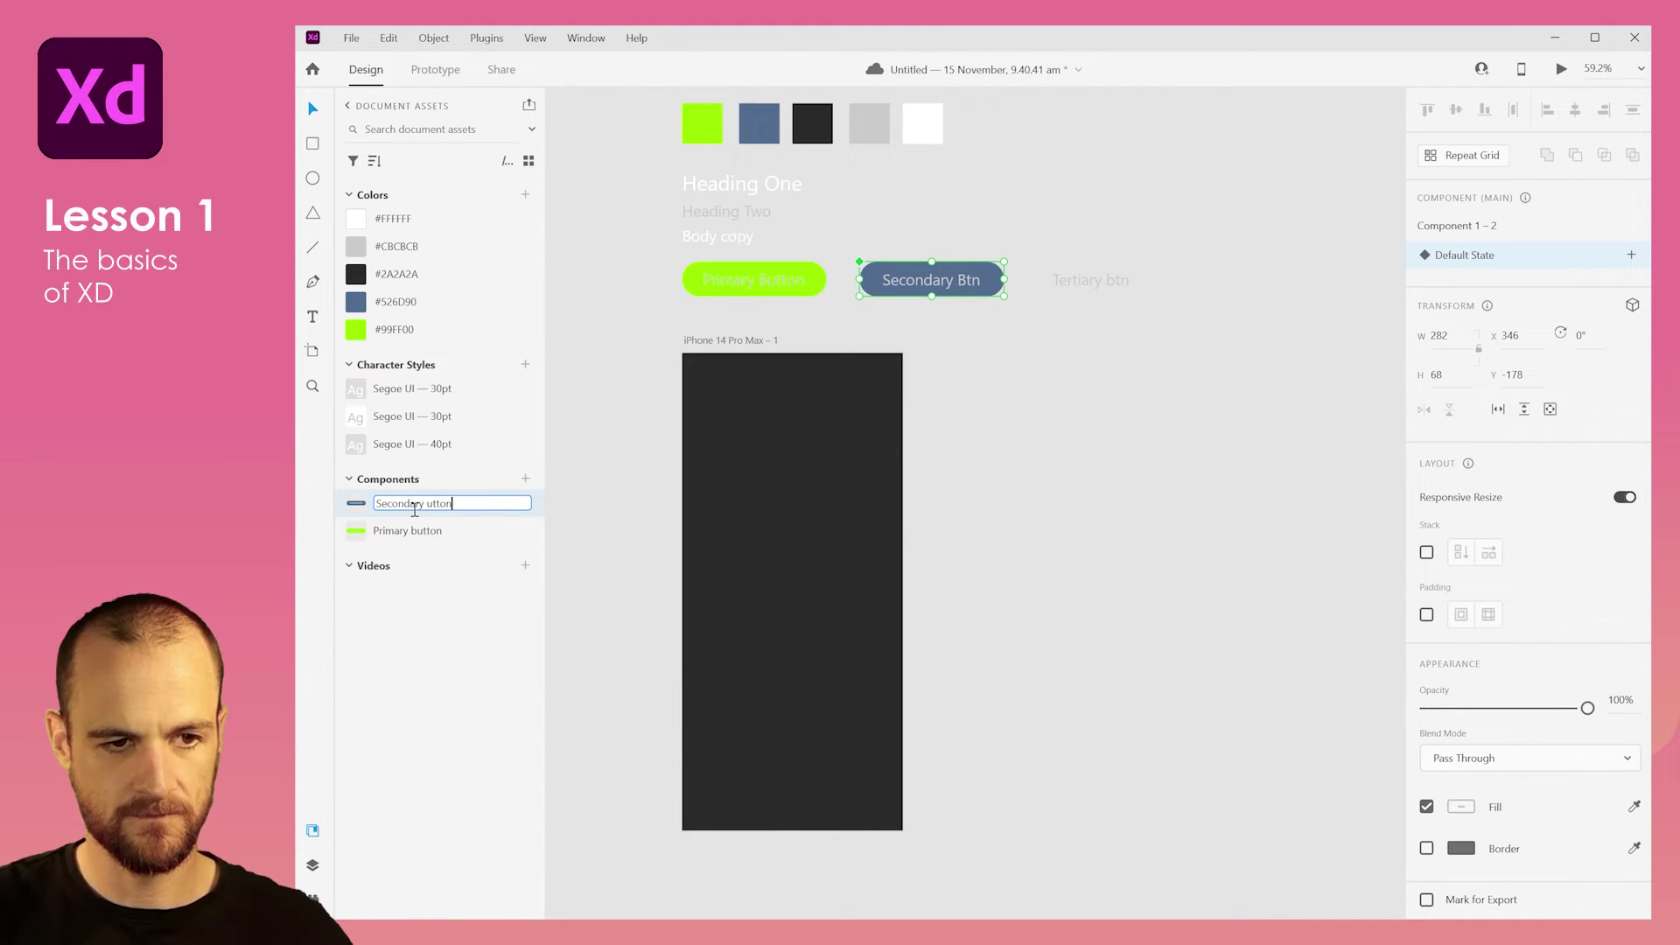
key("Return")
Save the Tertiary btn text as a component named "Tertiary buttong".
left_click(1057, 280)
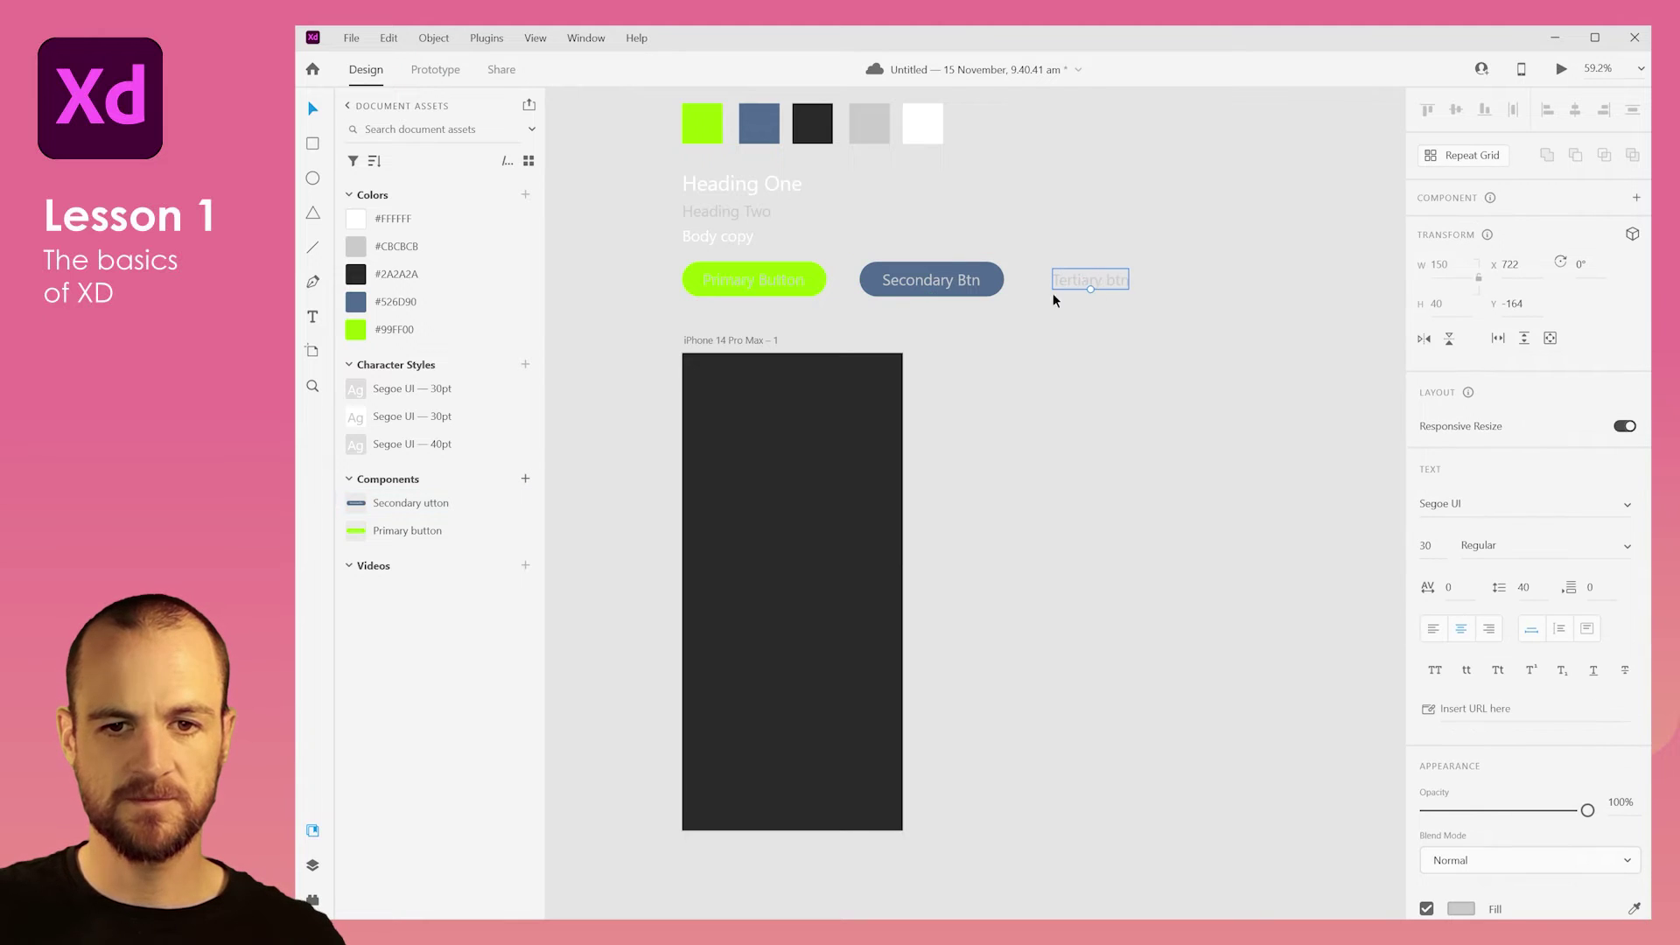
left_click(525, 479)
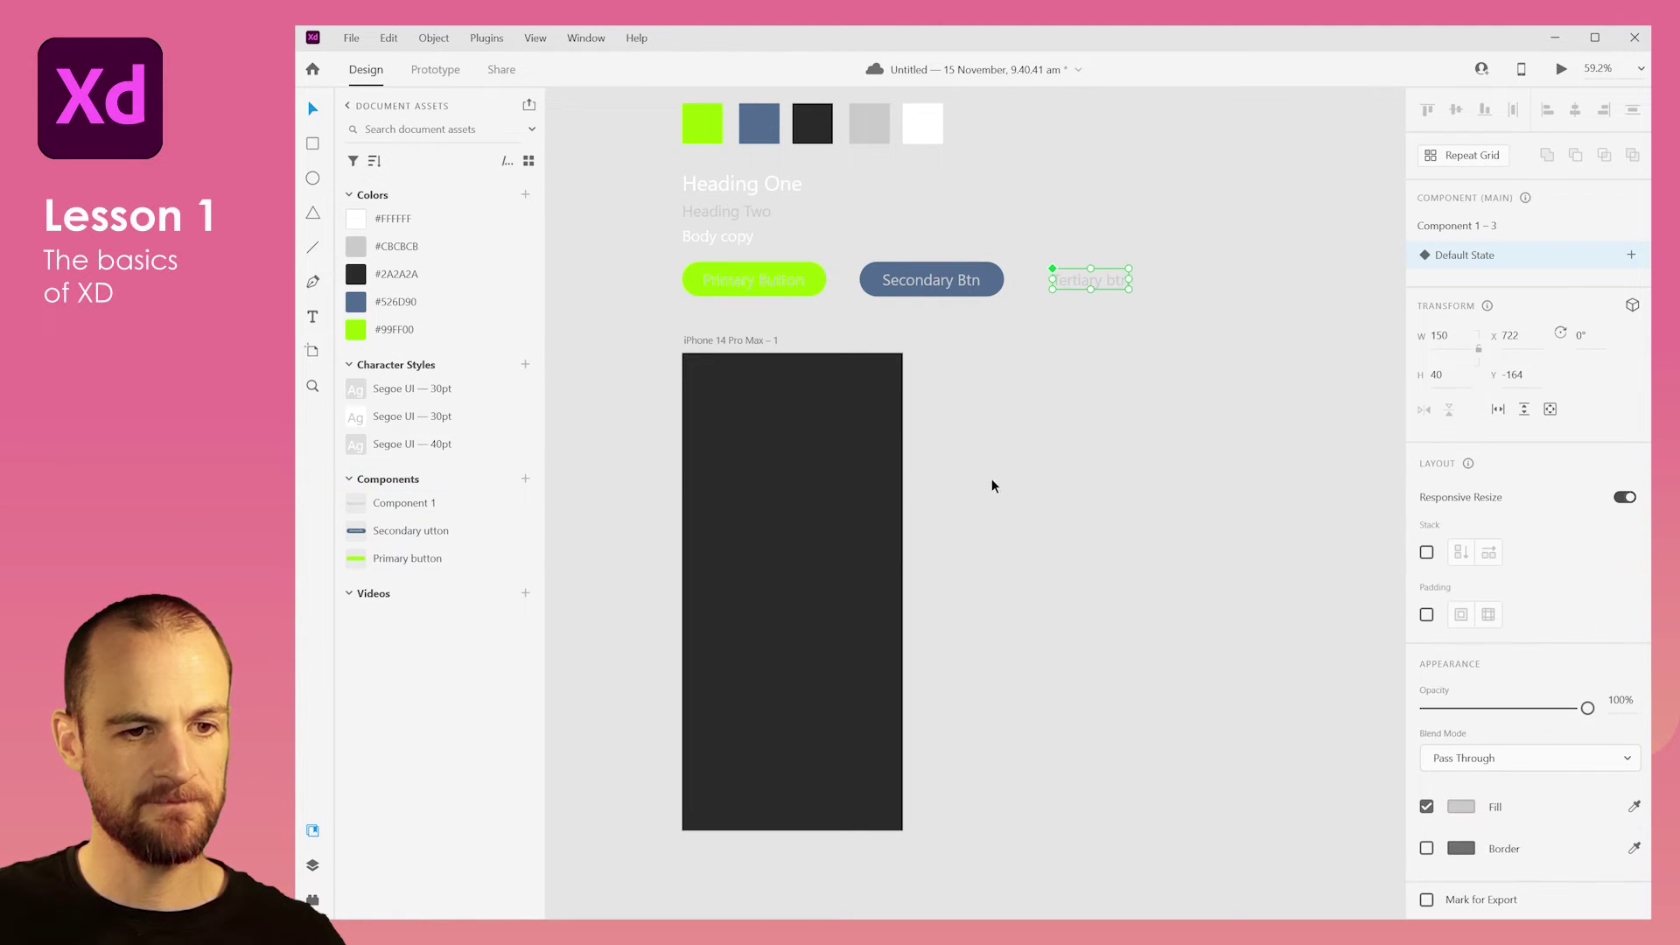
double_click(408, 504)
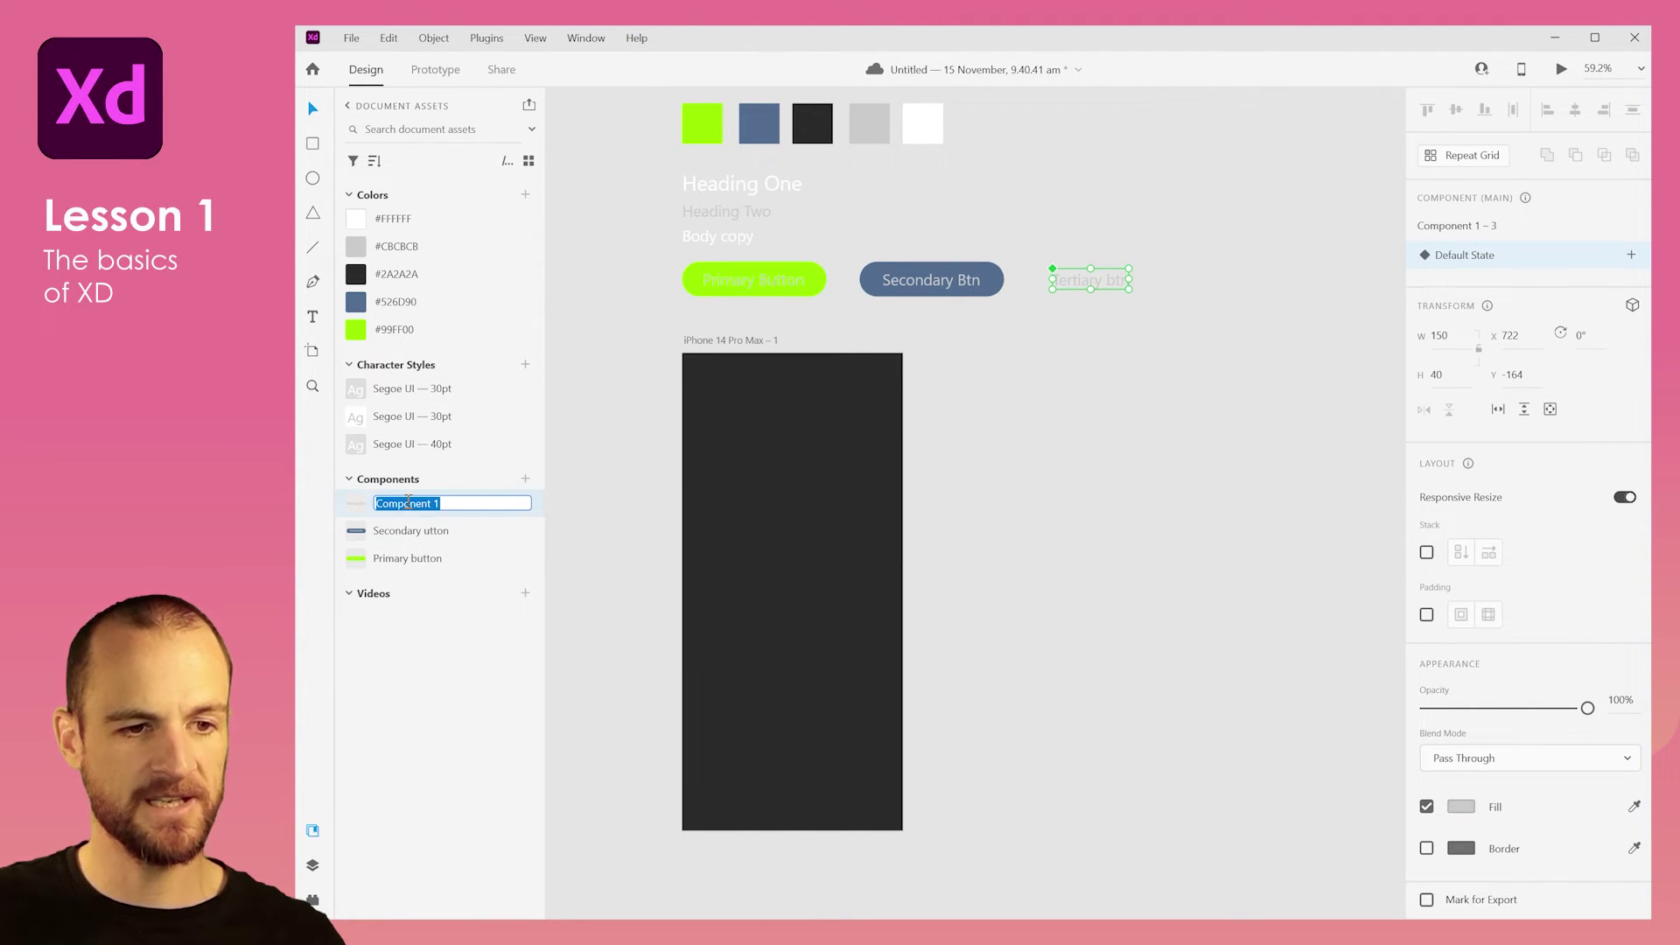
type("Tertiary buttong")
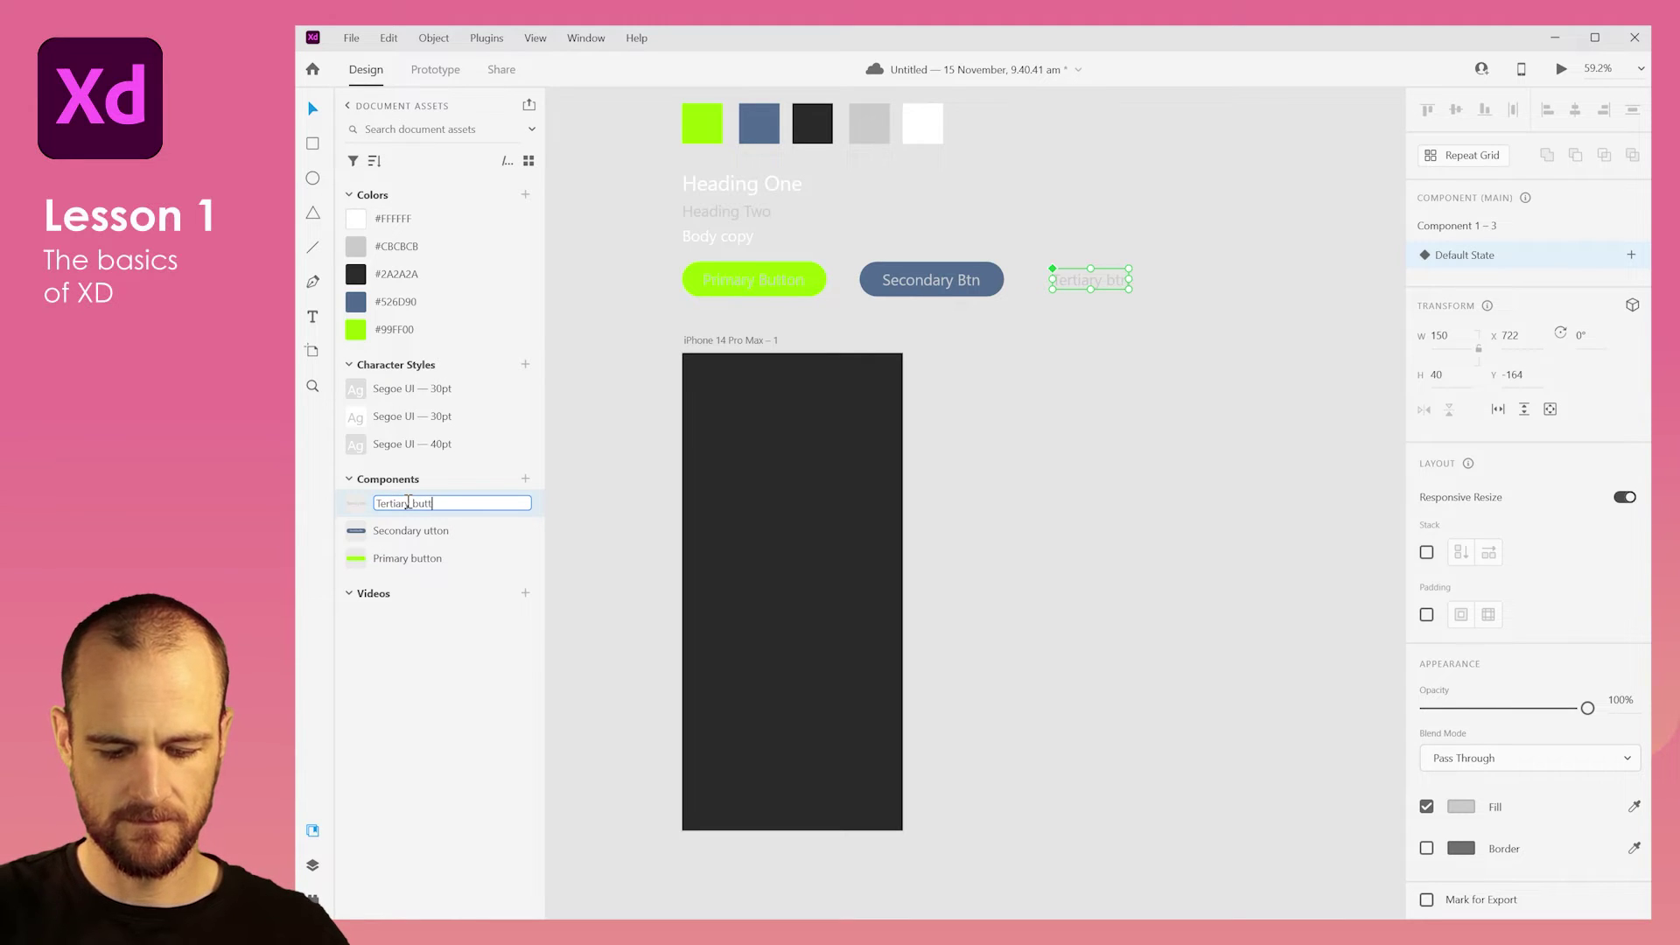
key("Return")
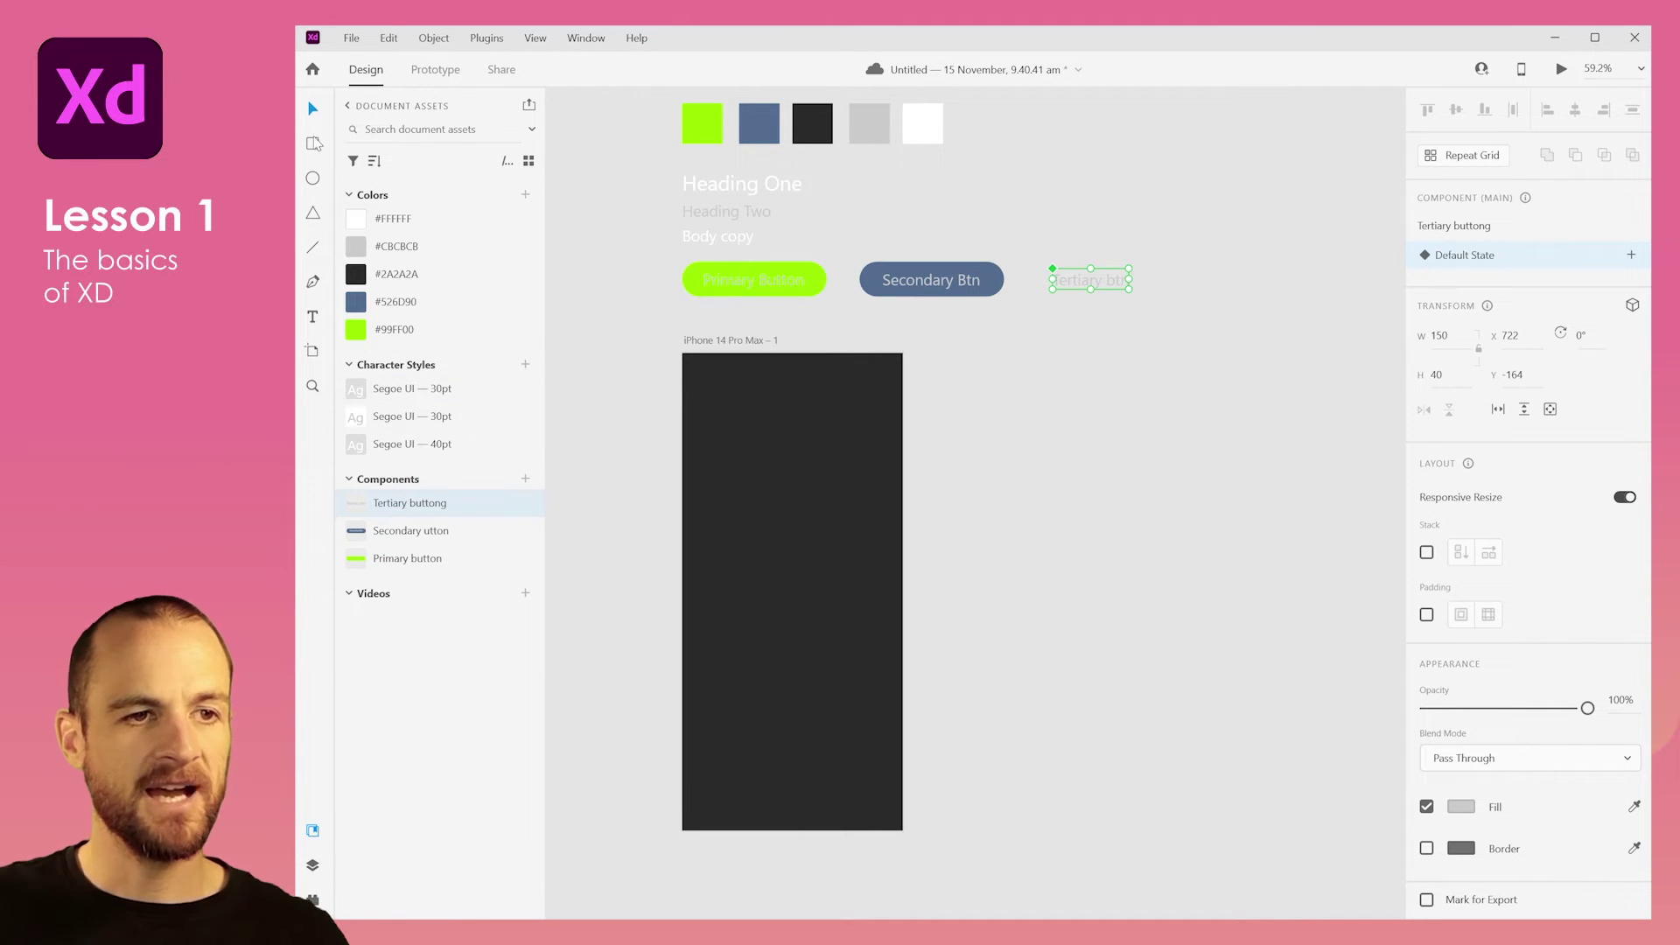
Draw a white rectangle about 380 by 57 near the top of the iPhone artboard and round its corners to a radius of 29.
left_click(313, 144)
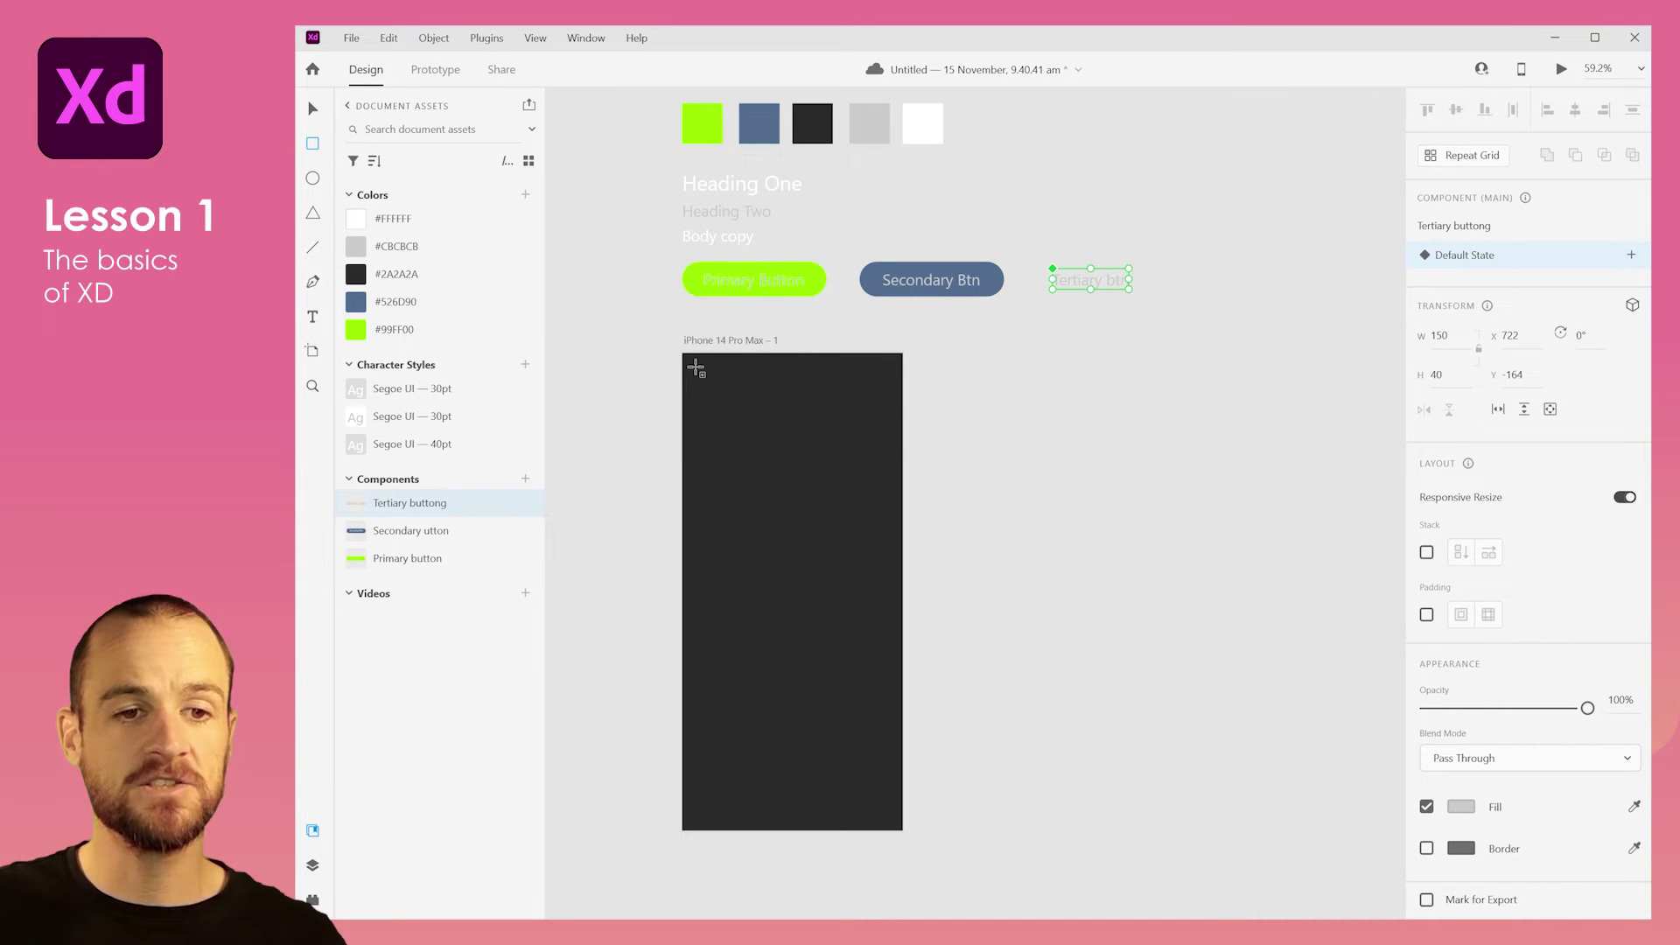
mouse_move(696, 371)
left_mouse_down()
mouse_move(894, 408)
mouse_move(874, 391)
mouse_move(843, 404)
left_mouse_up()
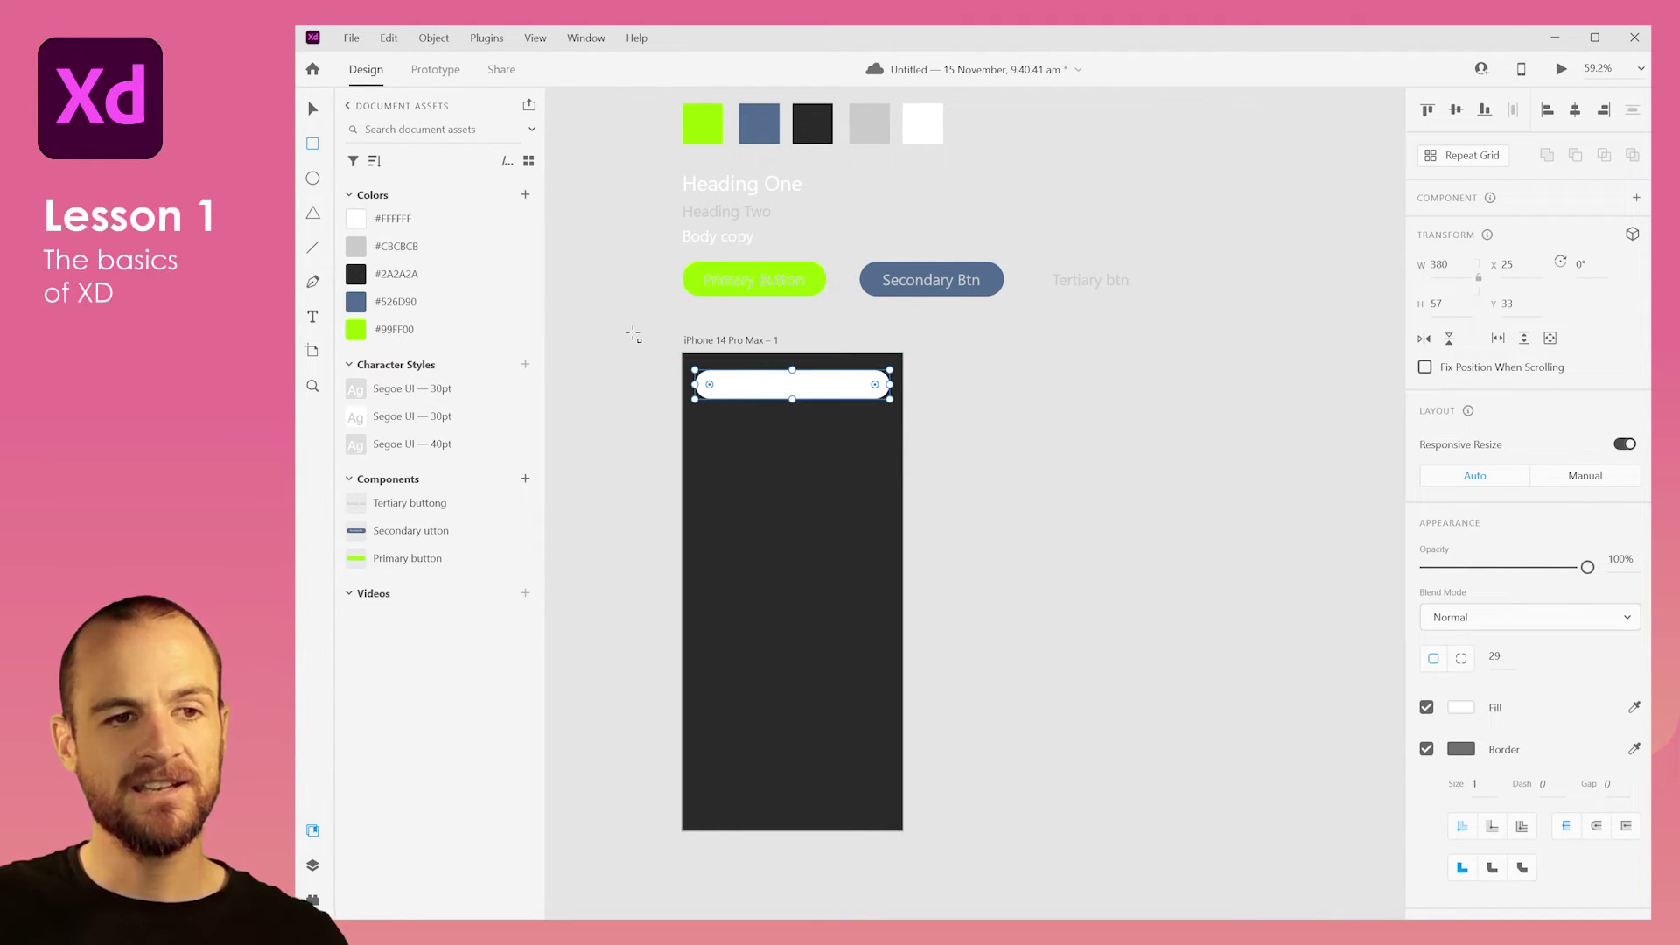
key("ctrl+1")
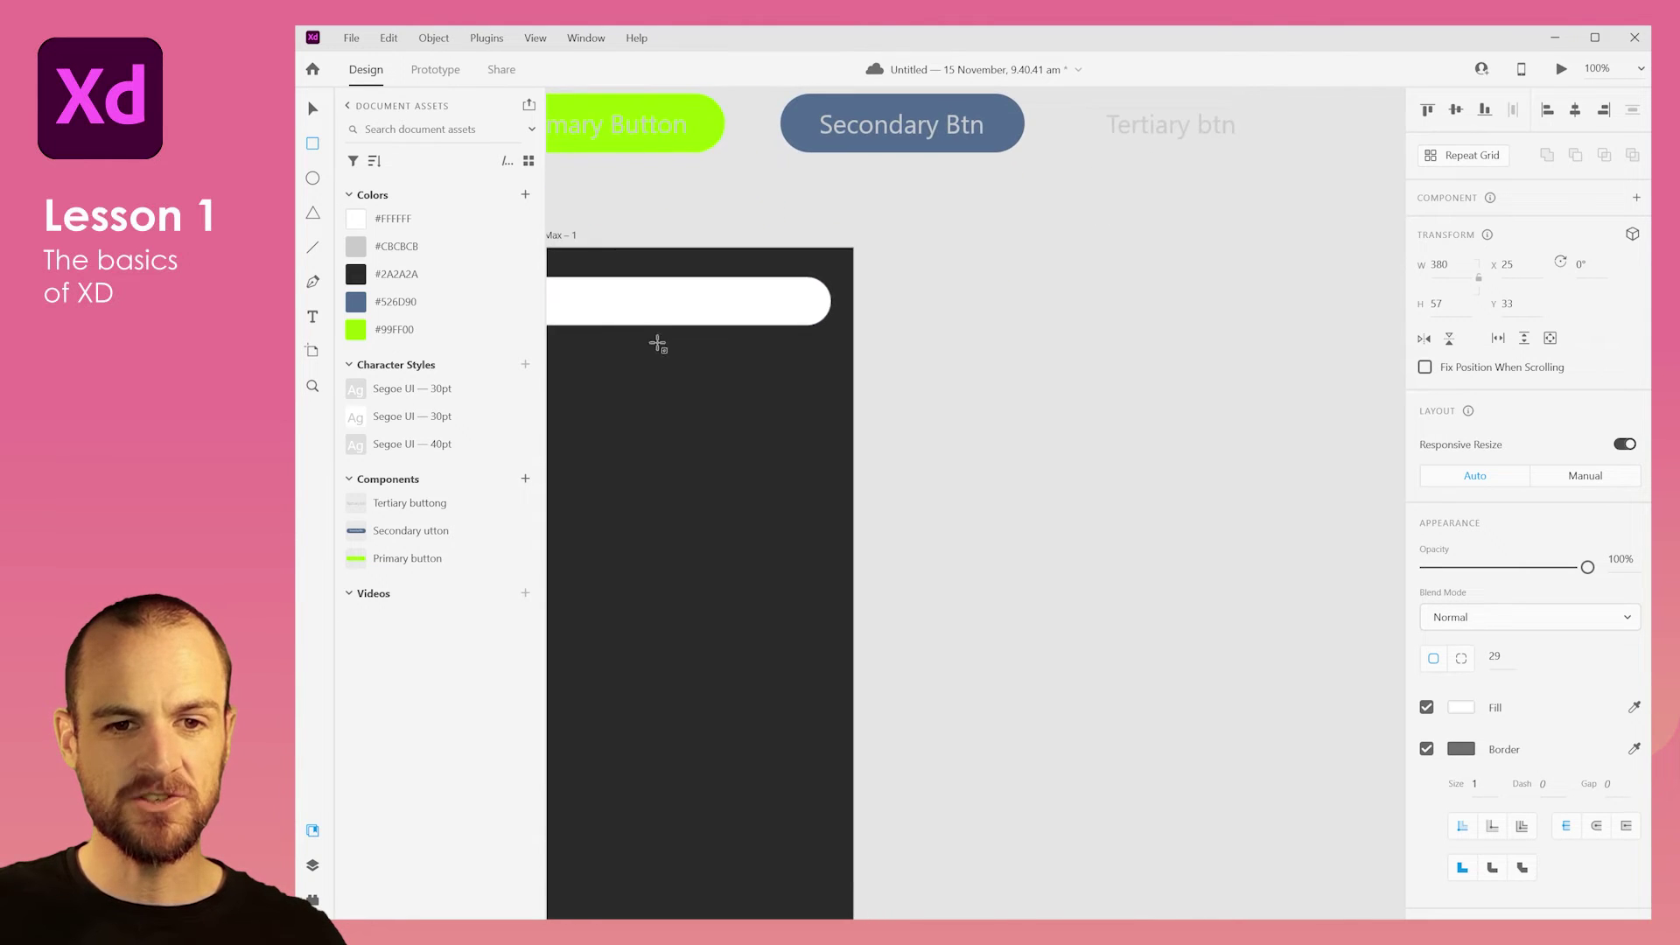
left_click_drag(820, 387, 1008, 445)
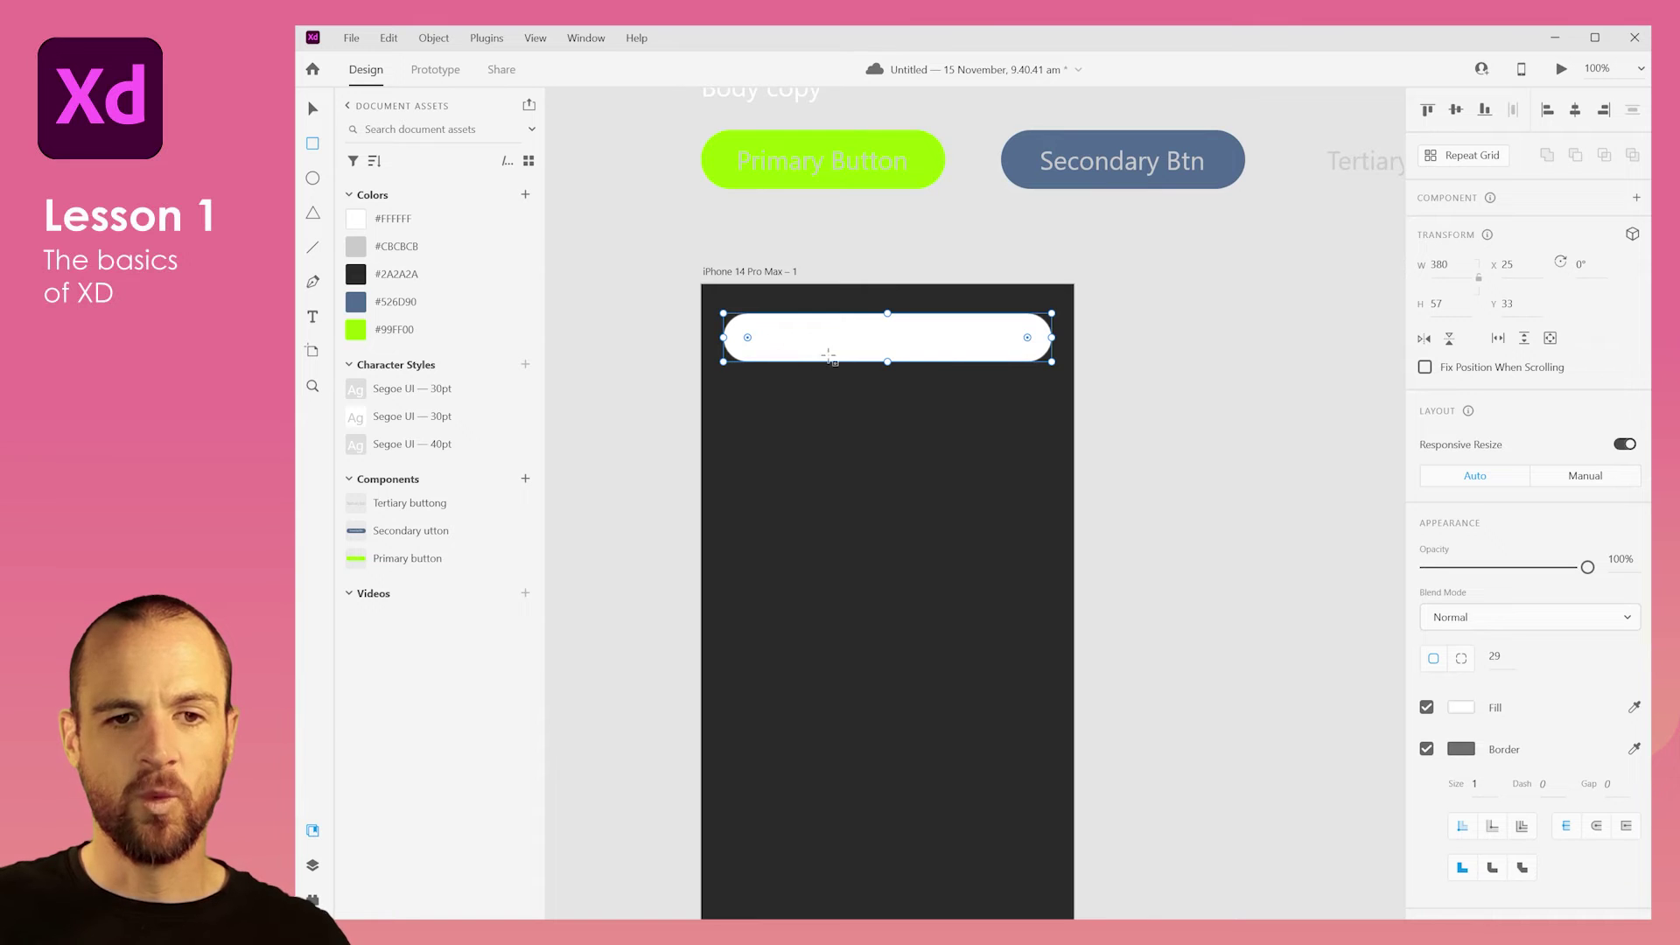
Look over the artboard and the style samples above it, both zoomed out and at 100%.
scroll(896, 330, "up", 2)
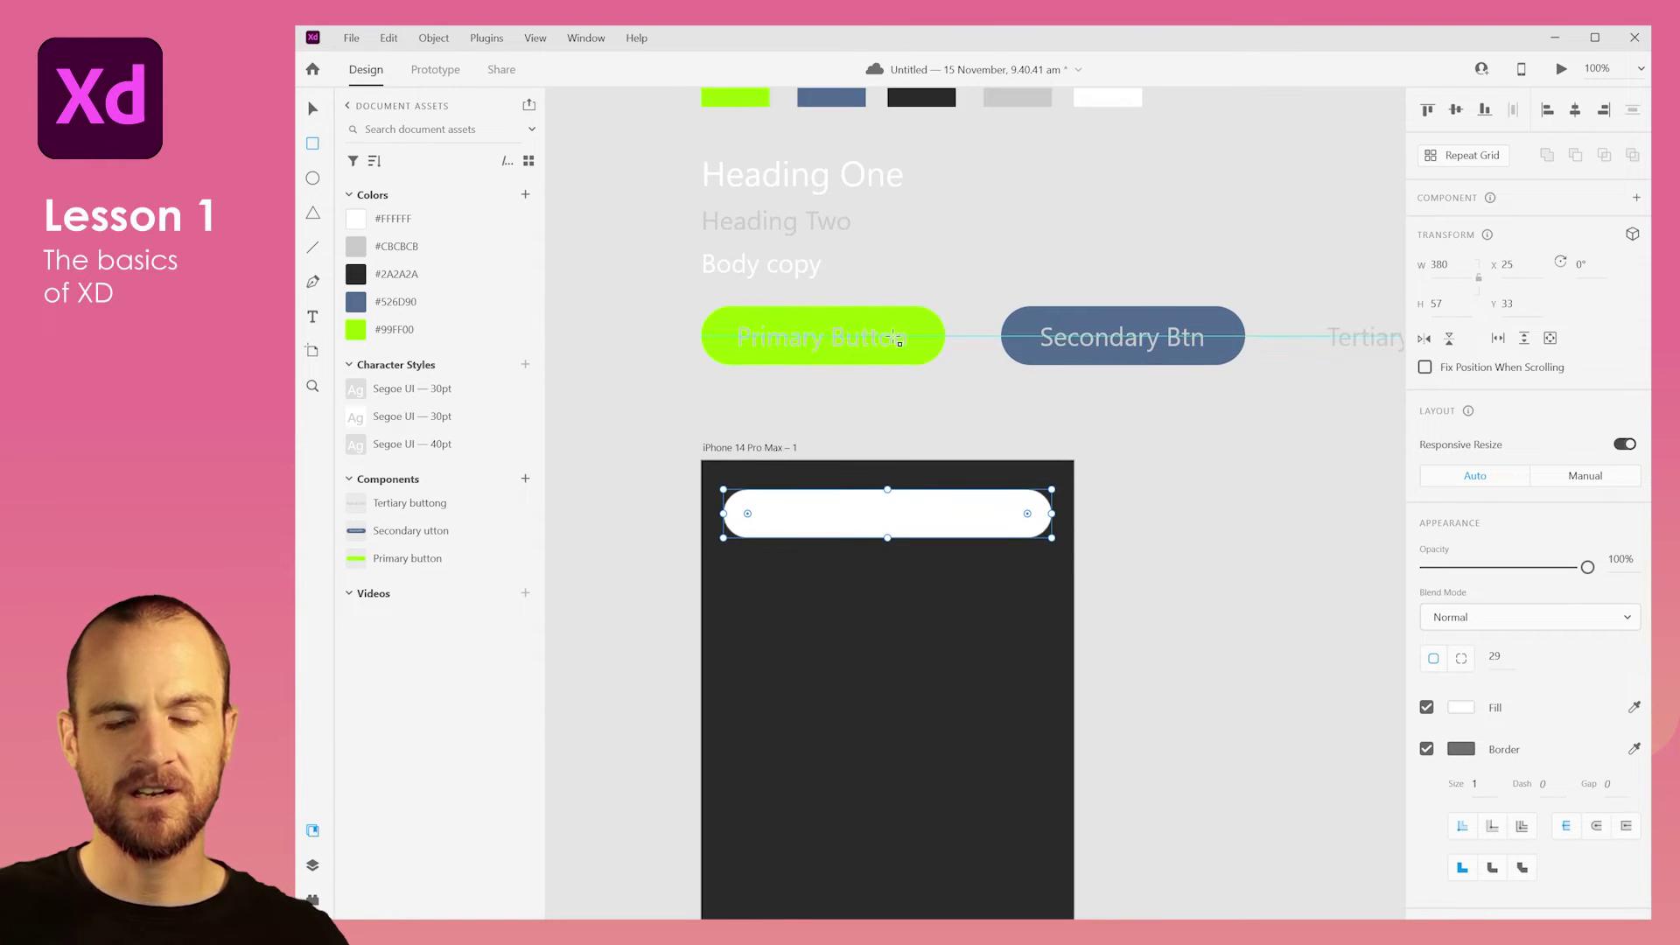
scroll(897, 371, "down", 1)
key("v")
scroll(895, 371, "down", 2)
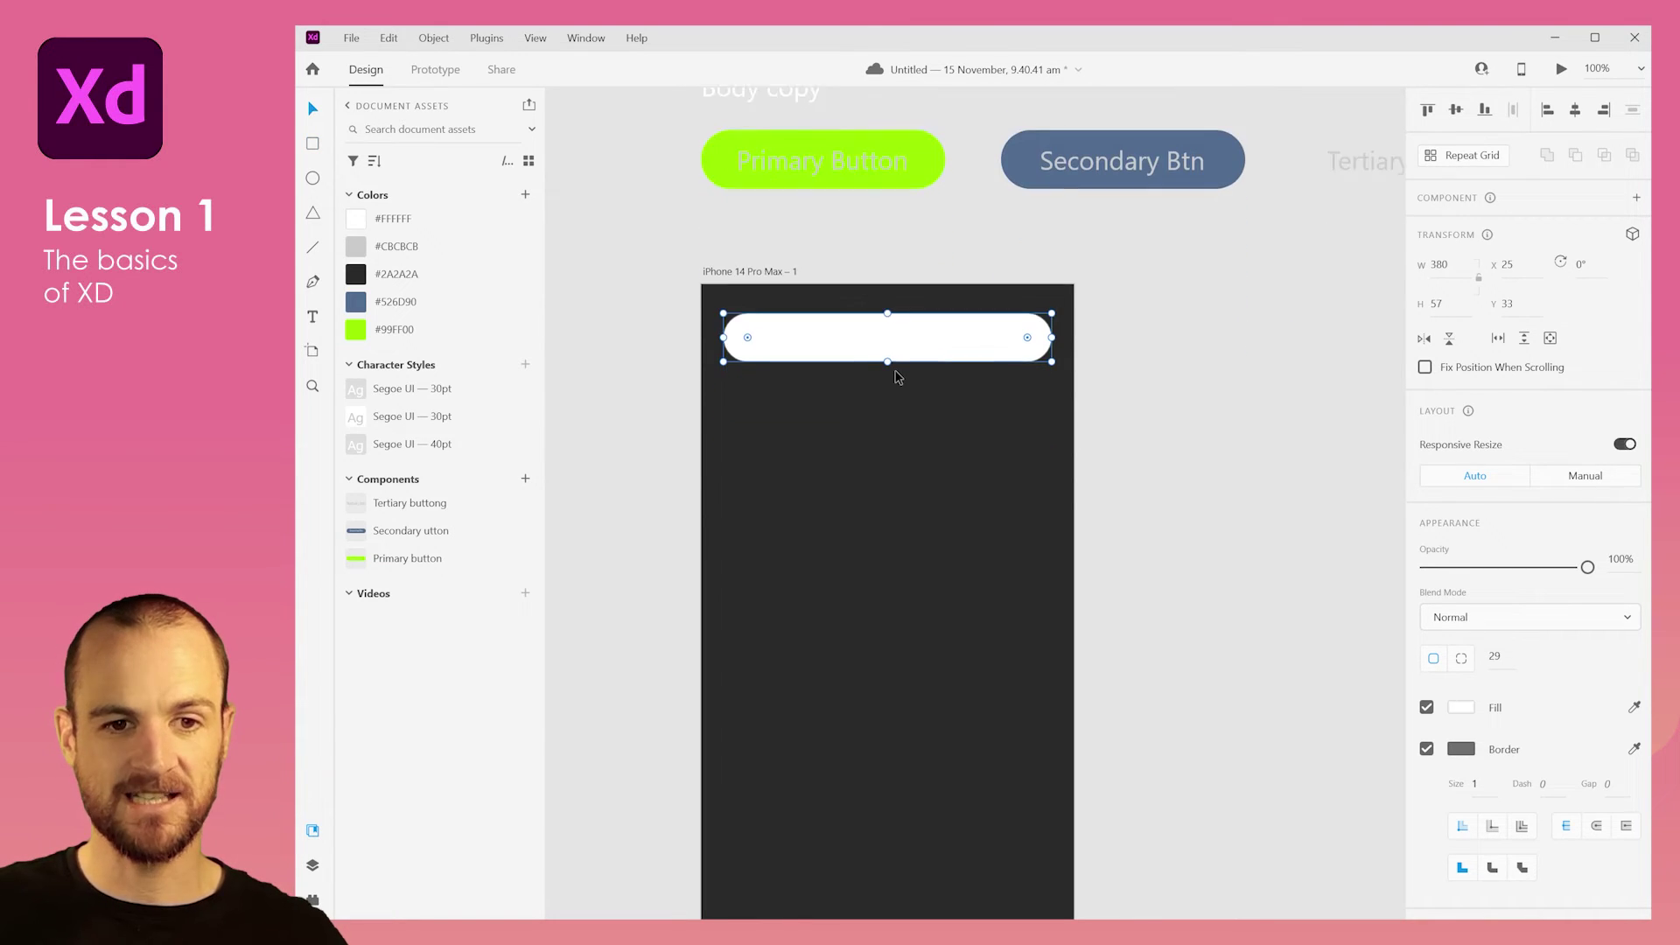
scroll(897, 378, "down", 2)
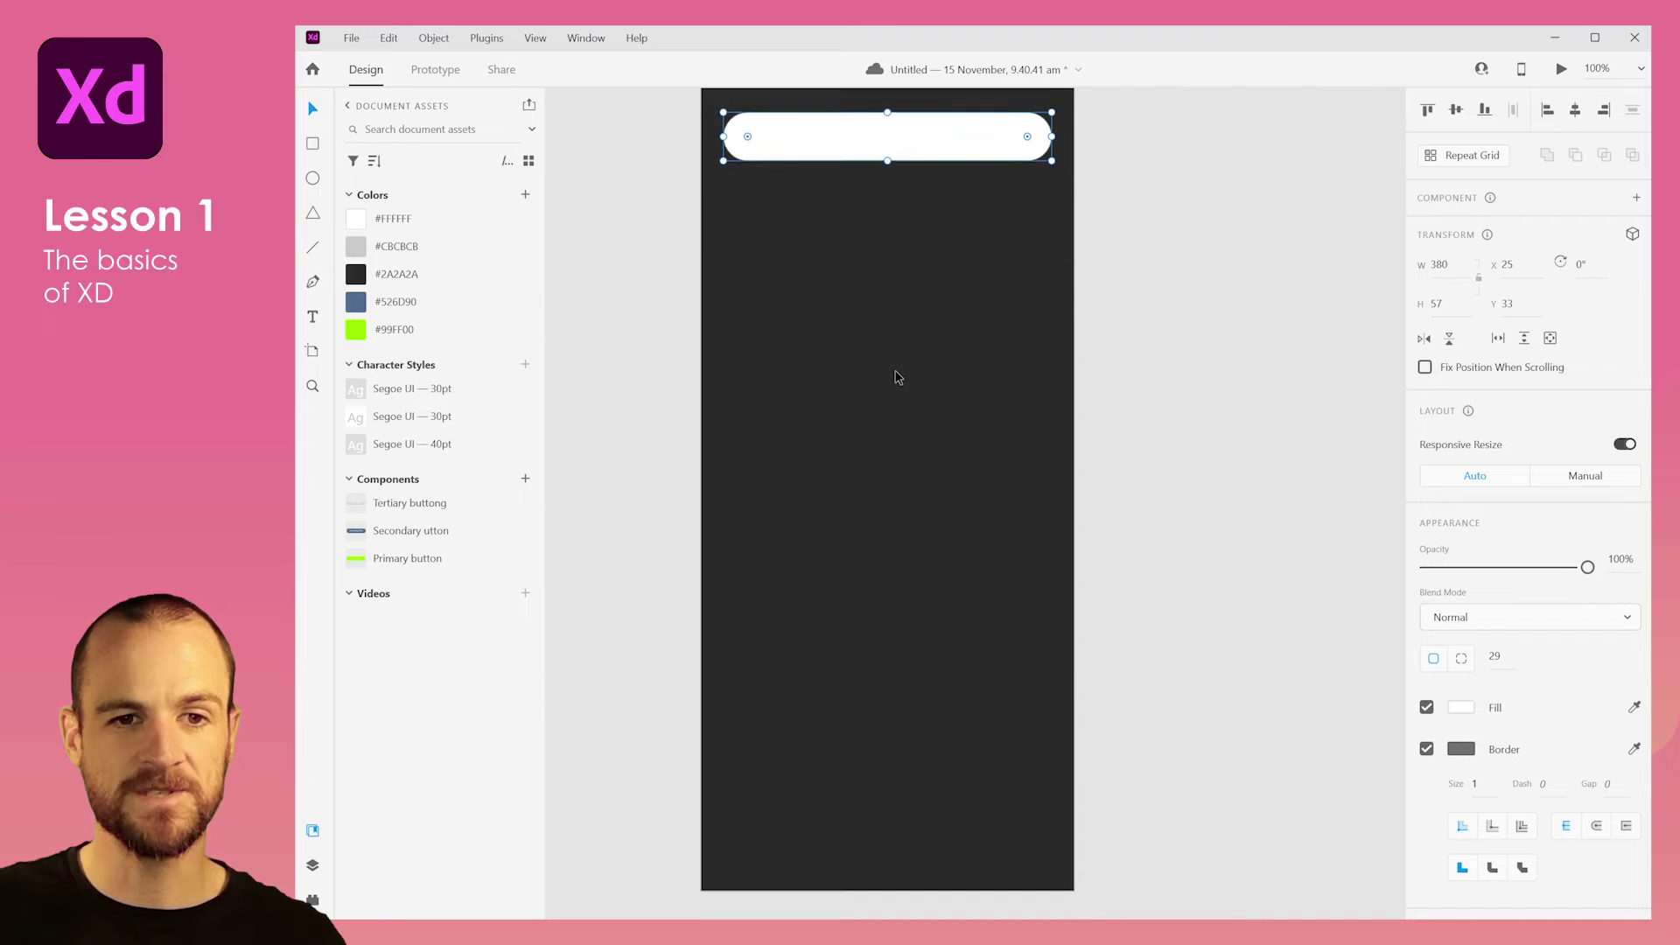
scroll(897, 377, "up", 1)
scroll(882, 344, "up", 3)
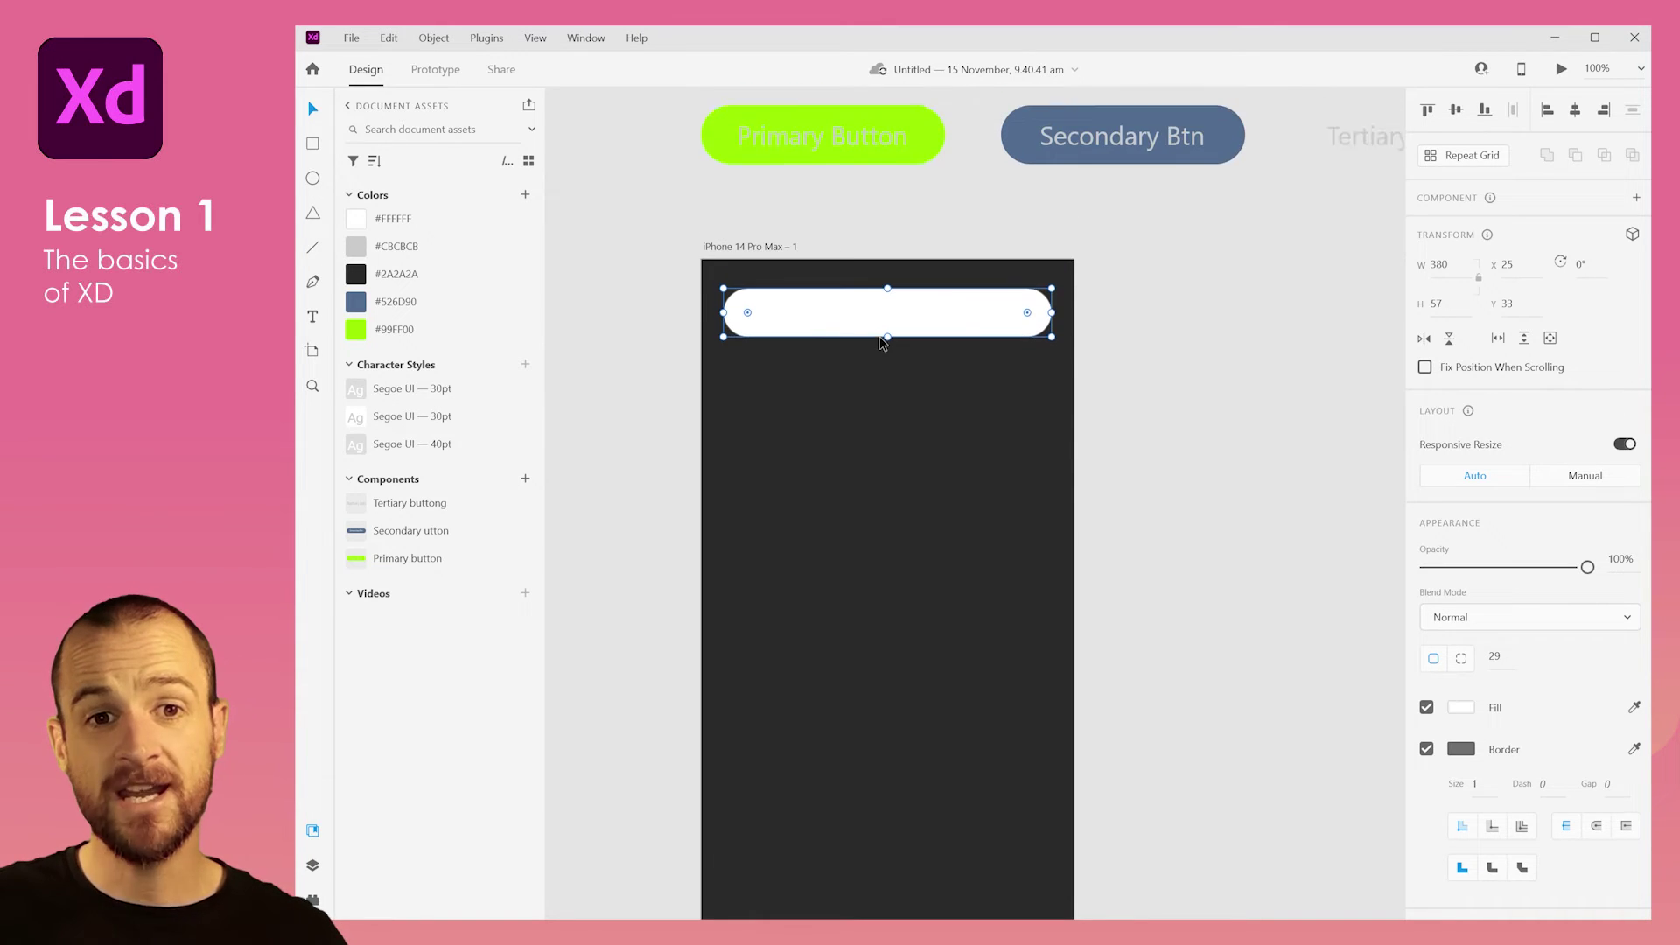
scroll(880, 349, "down", 2)
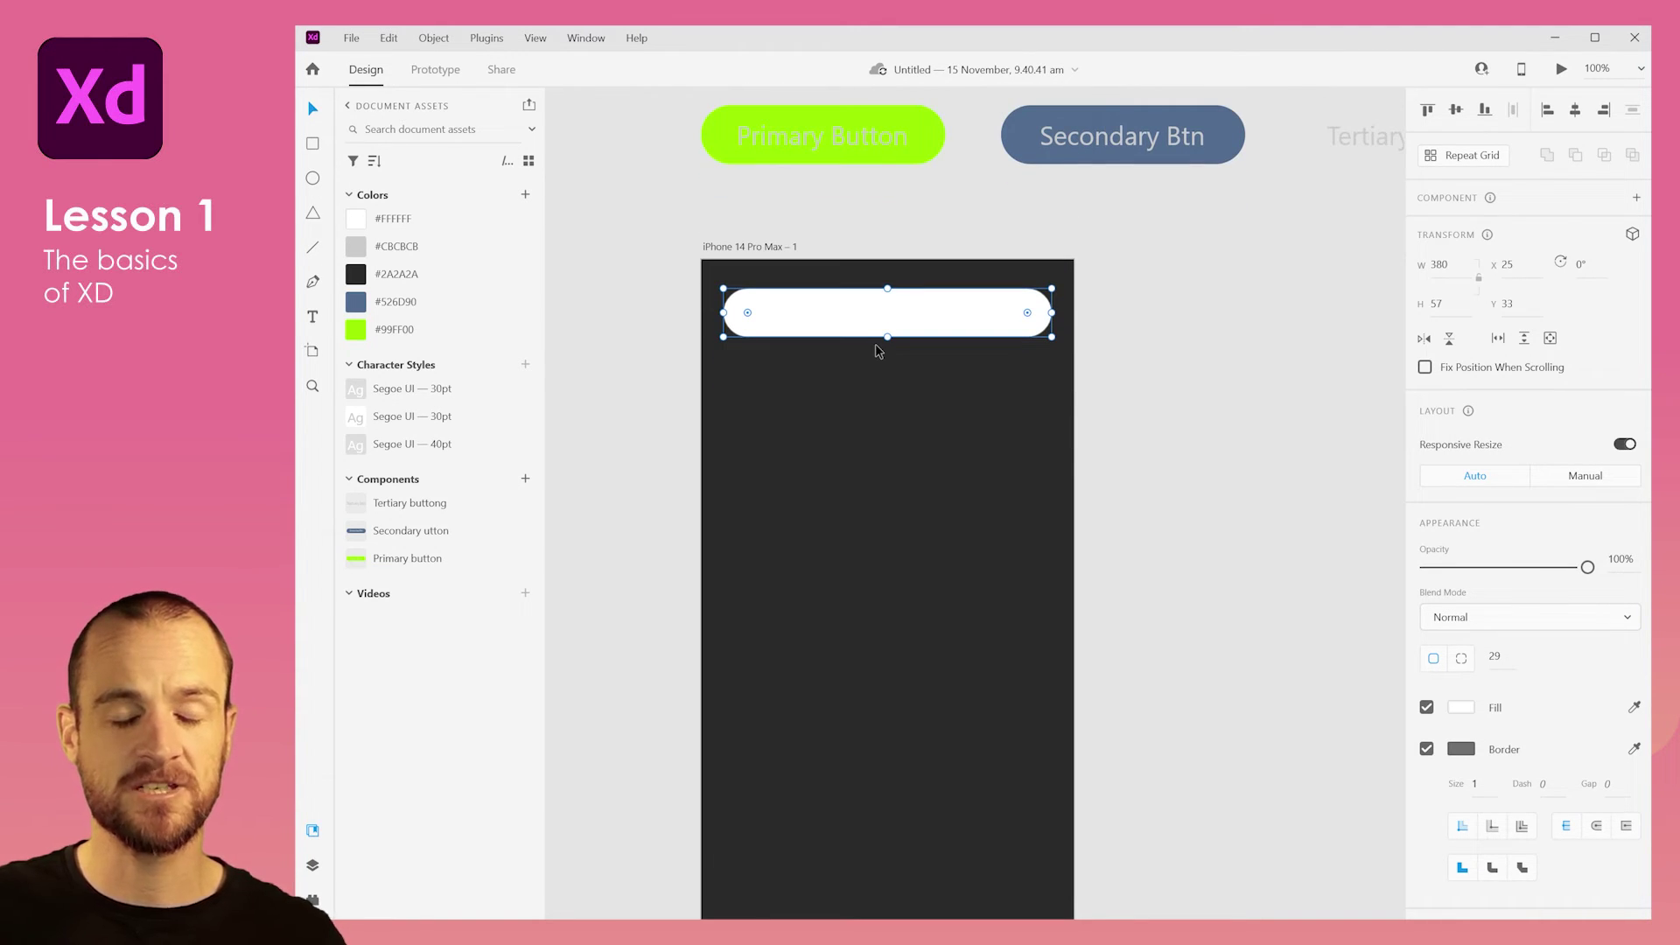
scroll(879, 351, "up", 2)
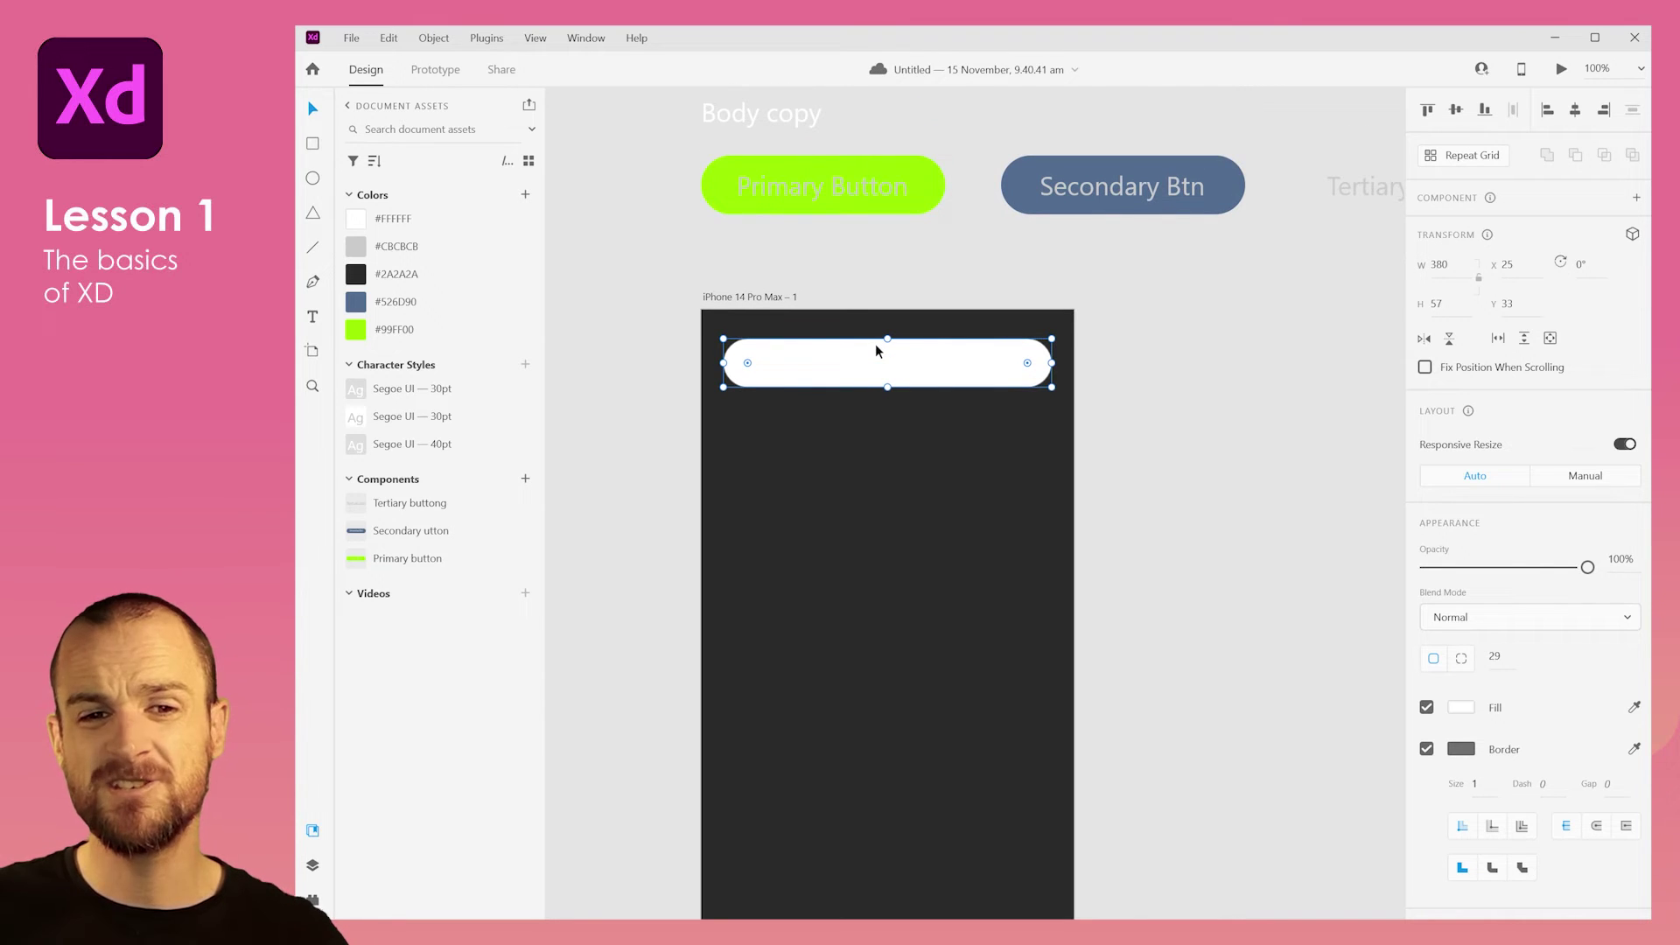
scroll(878, 351, "up", 2)
scroll(891, 395, "down", 5, "ctrl")
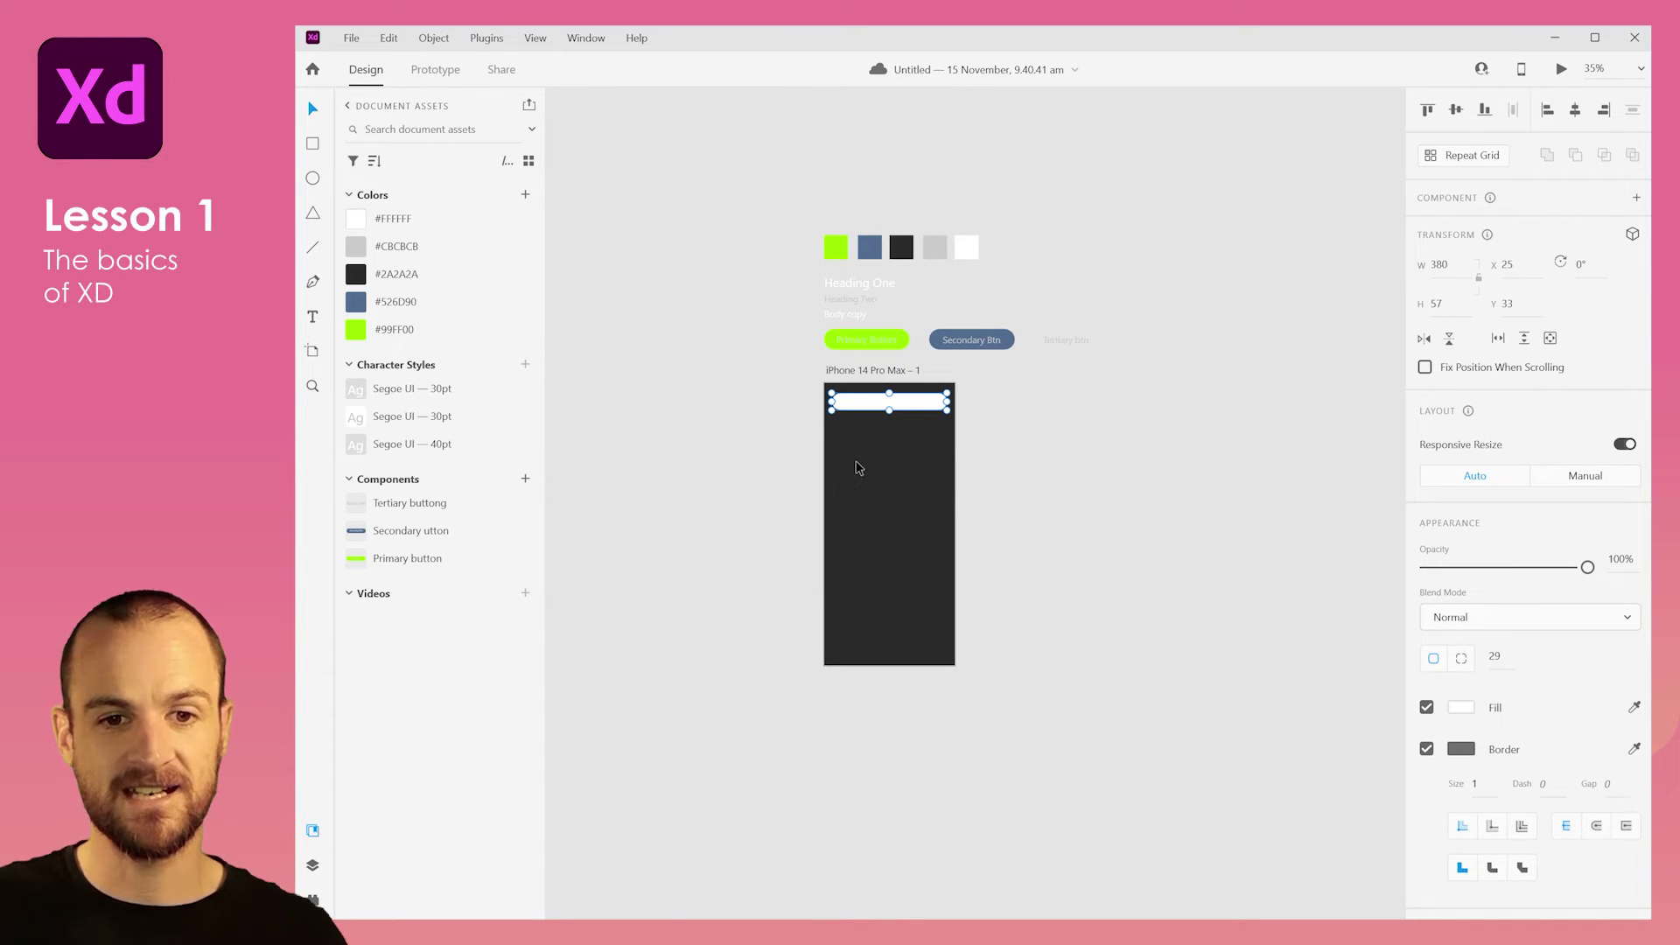
key("ctrl+1")
left_click_drag(838, 441, 921, 464)
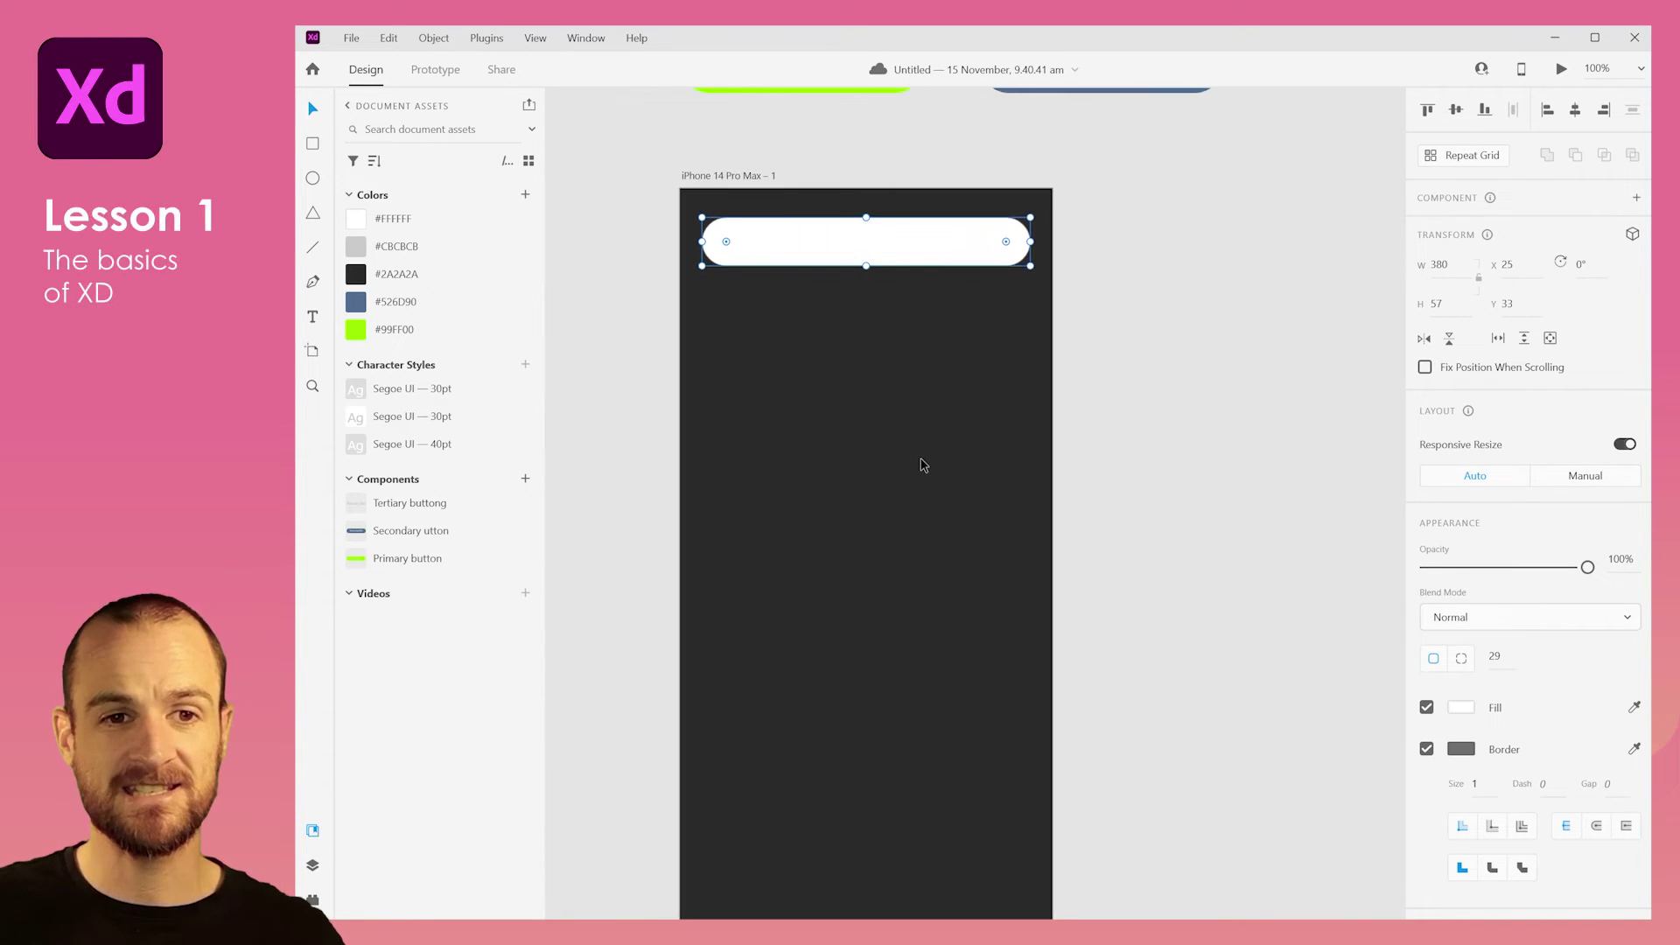
Fill the rounded rectangle near the top of the iPhone artboard with the saved color #CBCBCB.
scroll(787, 350, "up", 5)
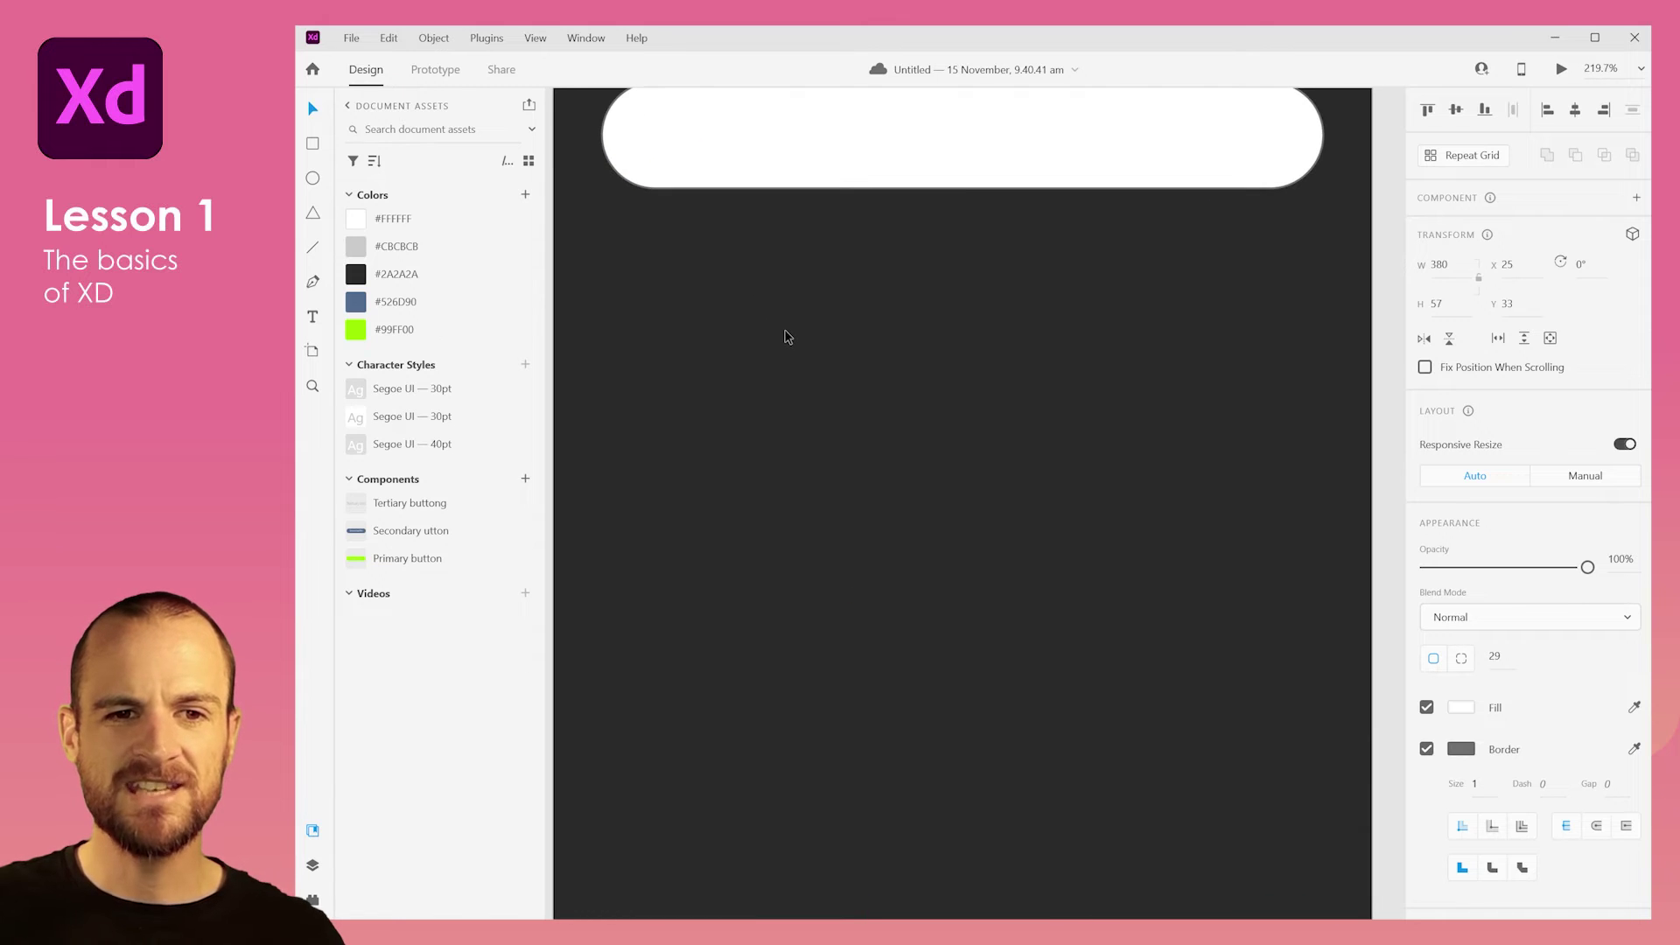
left_click_drag(944, 354, 986, 416)
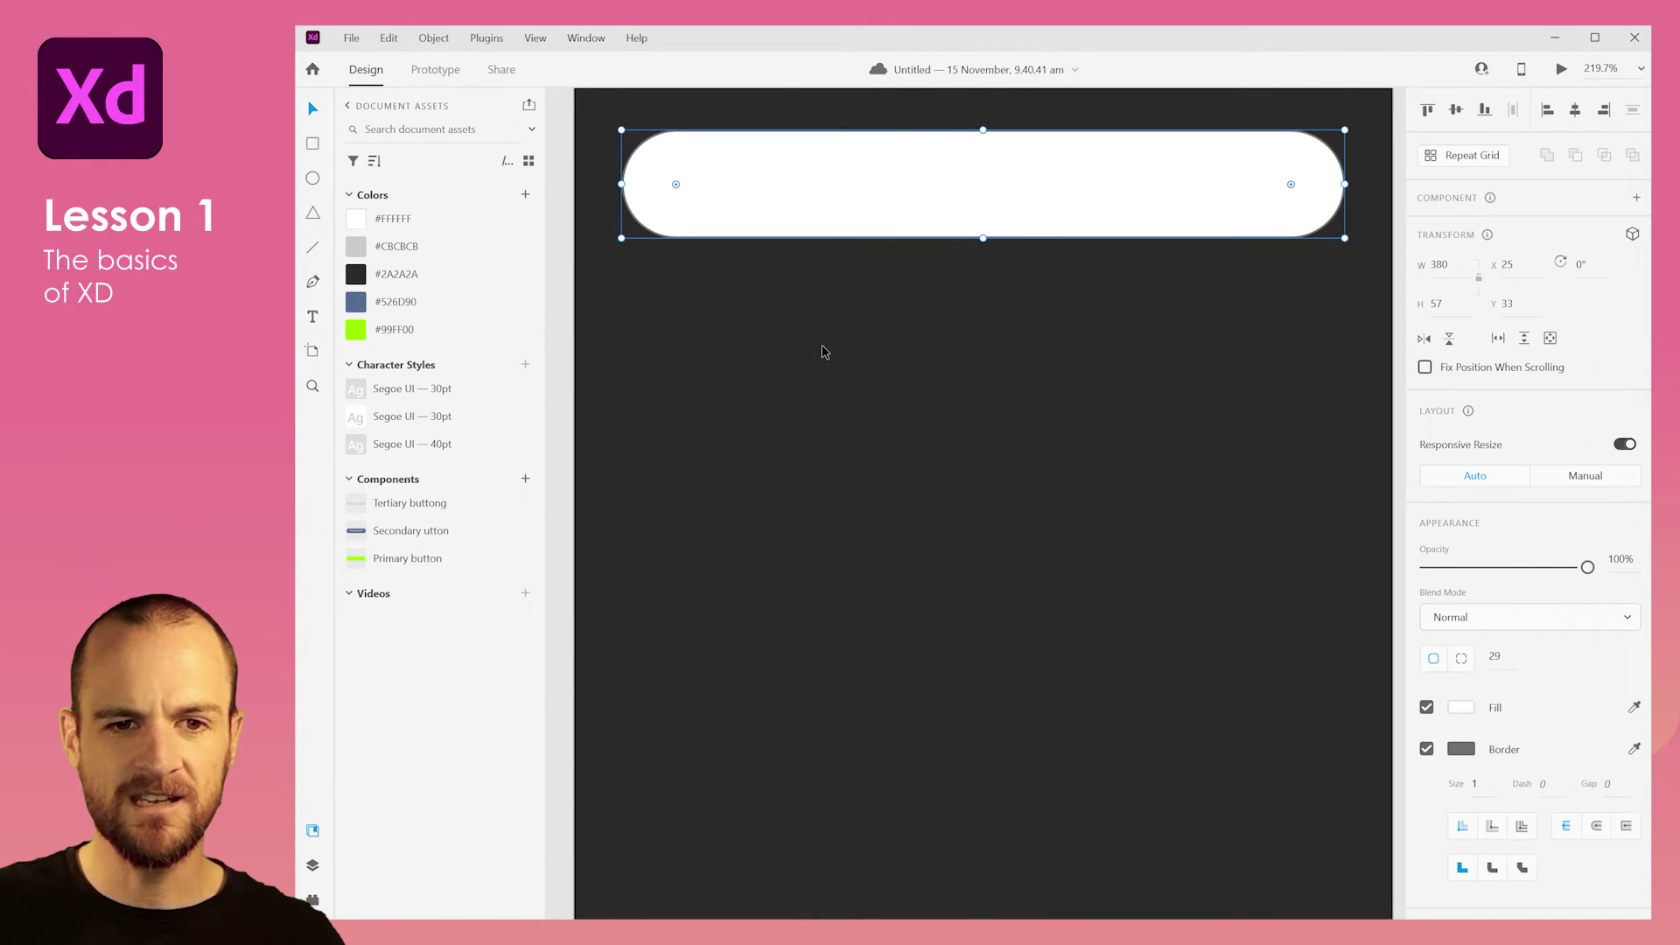
scroll(823, 350, "down", 5)
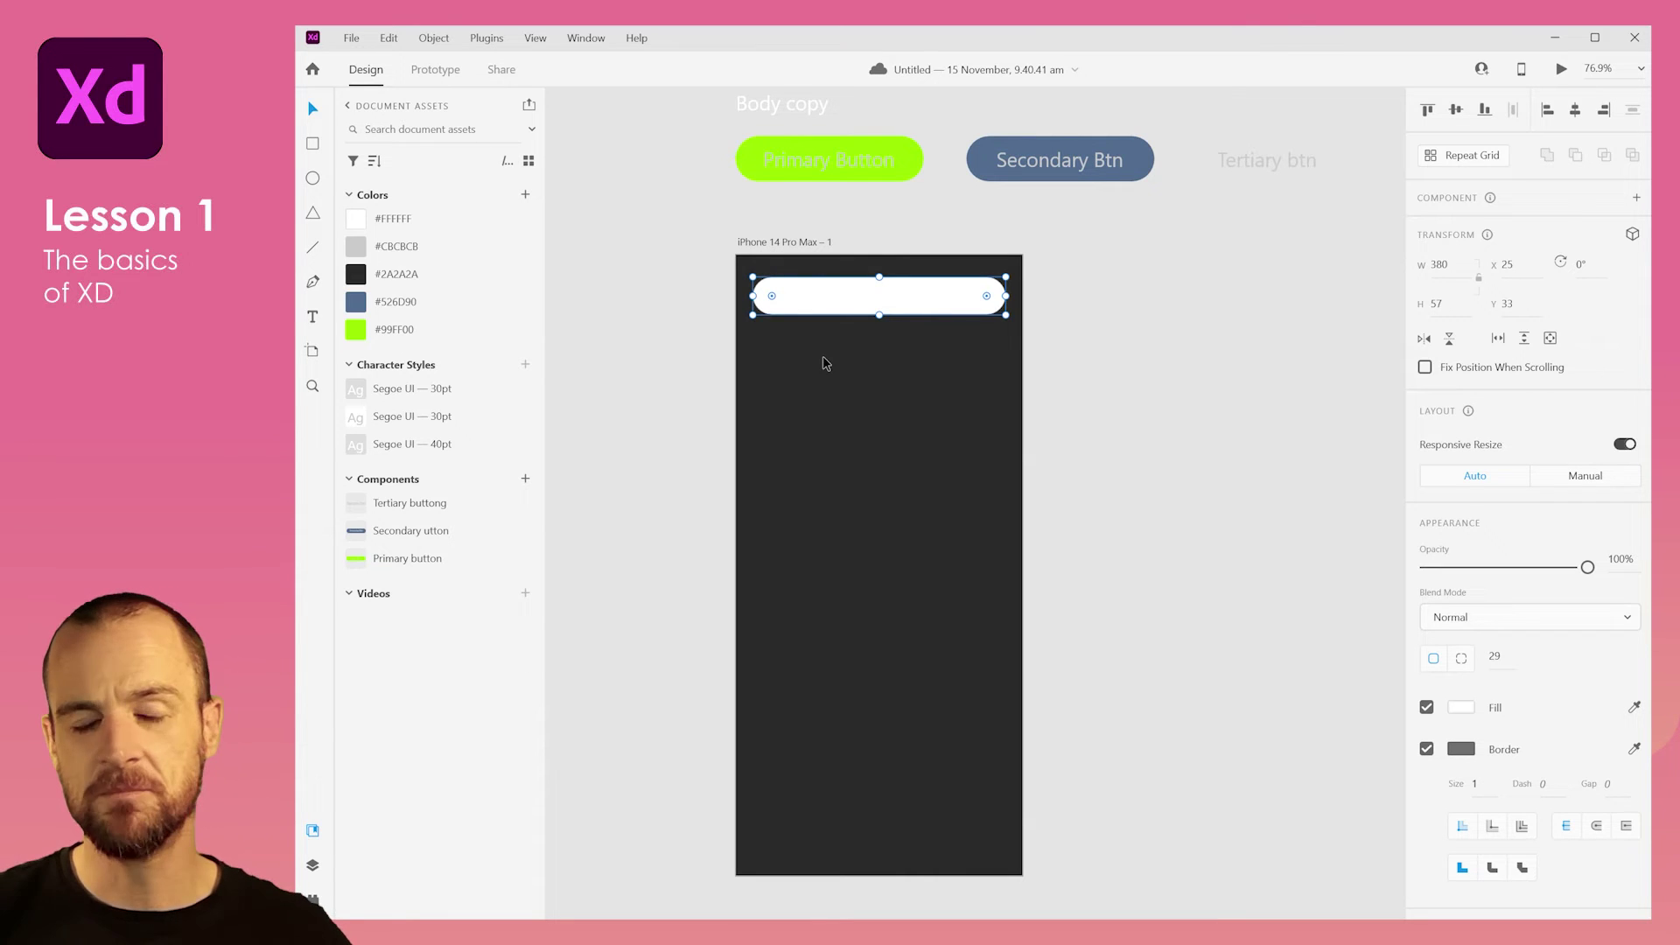
left_click(393, 255)
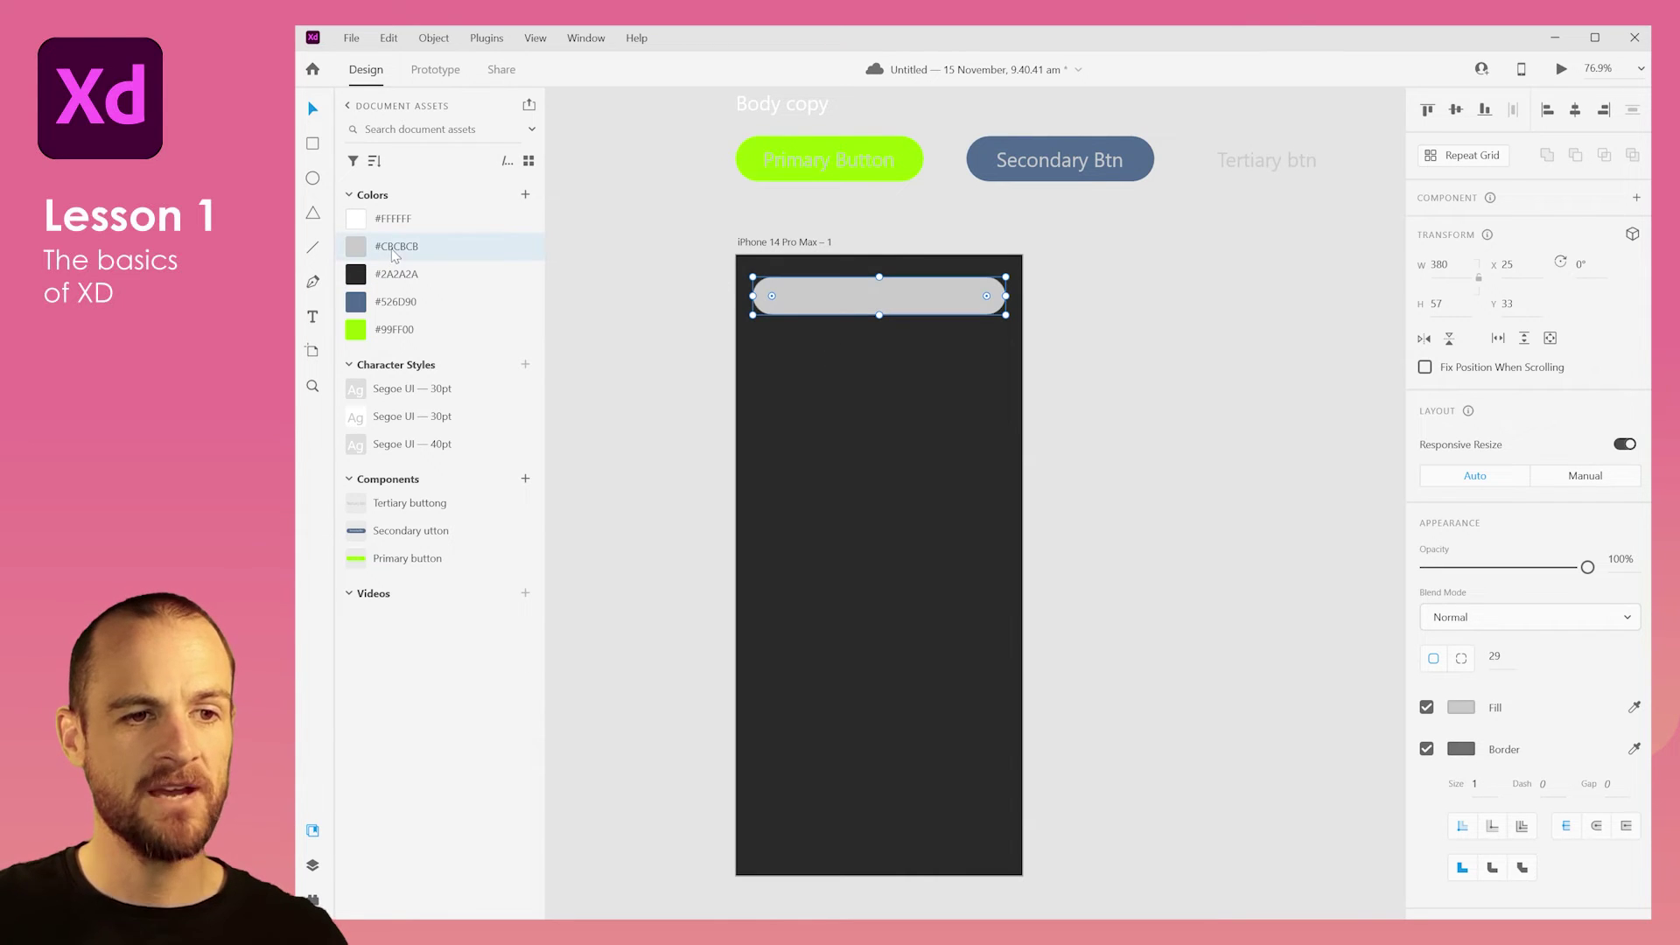
Add the text "Text heere" over the grey rounded bar and color it with the saved #2A2A2A.
left_click(783, 287)
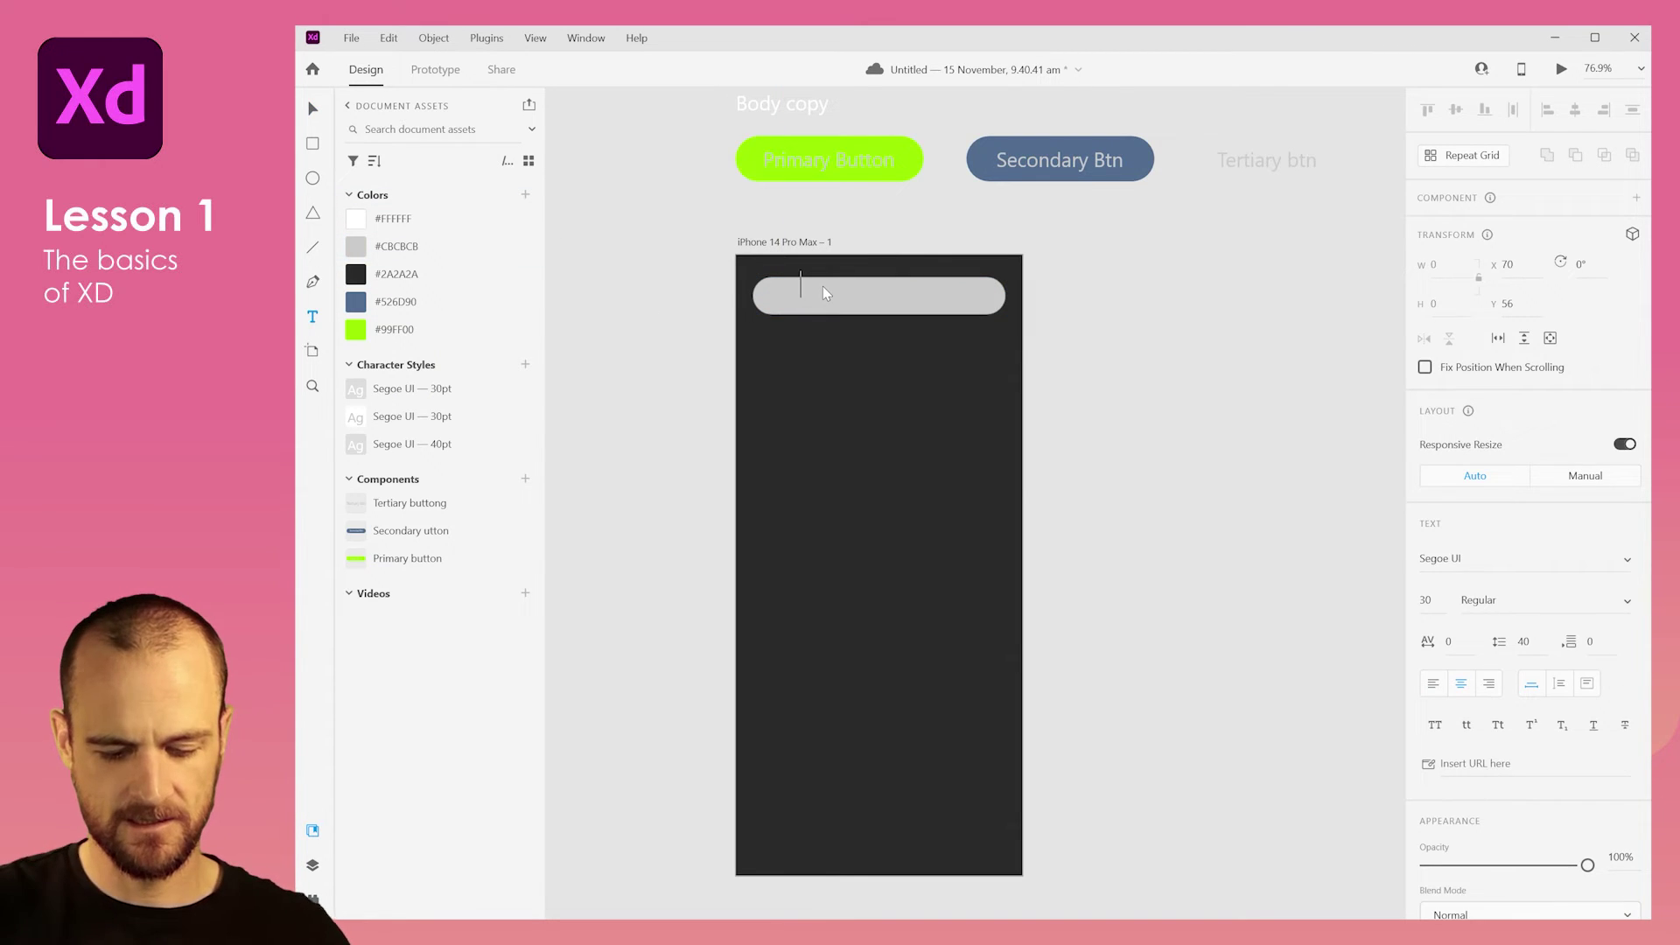
type("here")
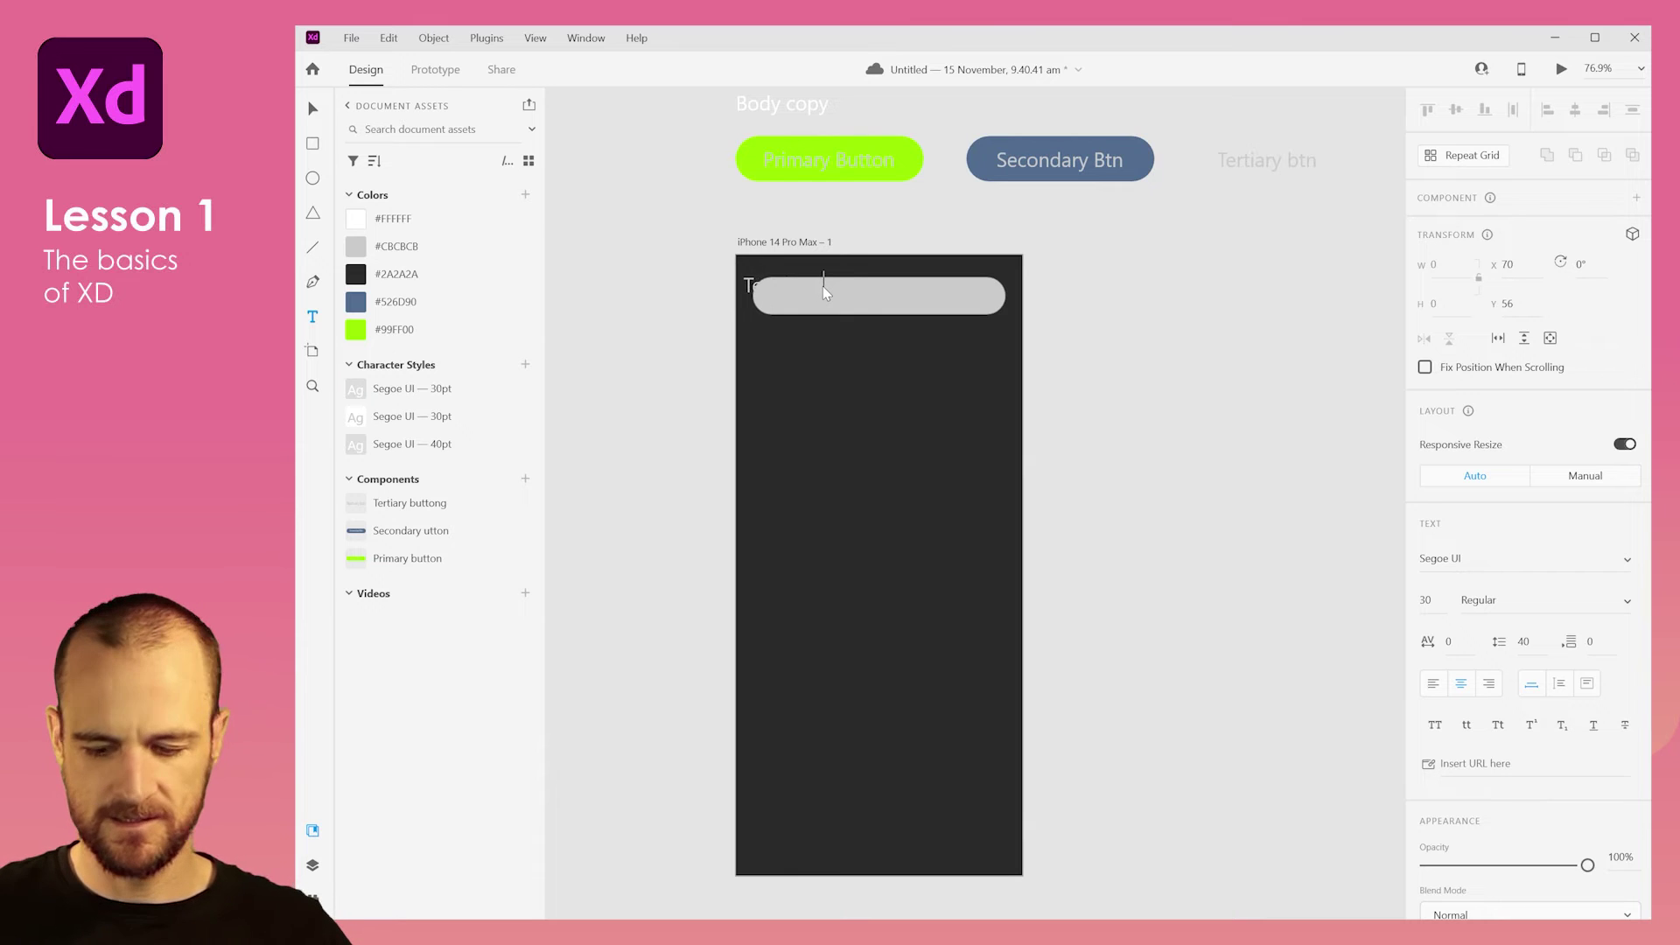
type("e")
key("ctrl+a")
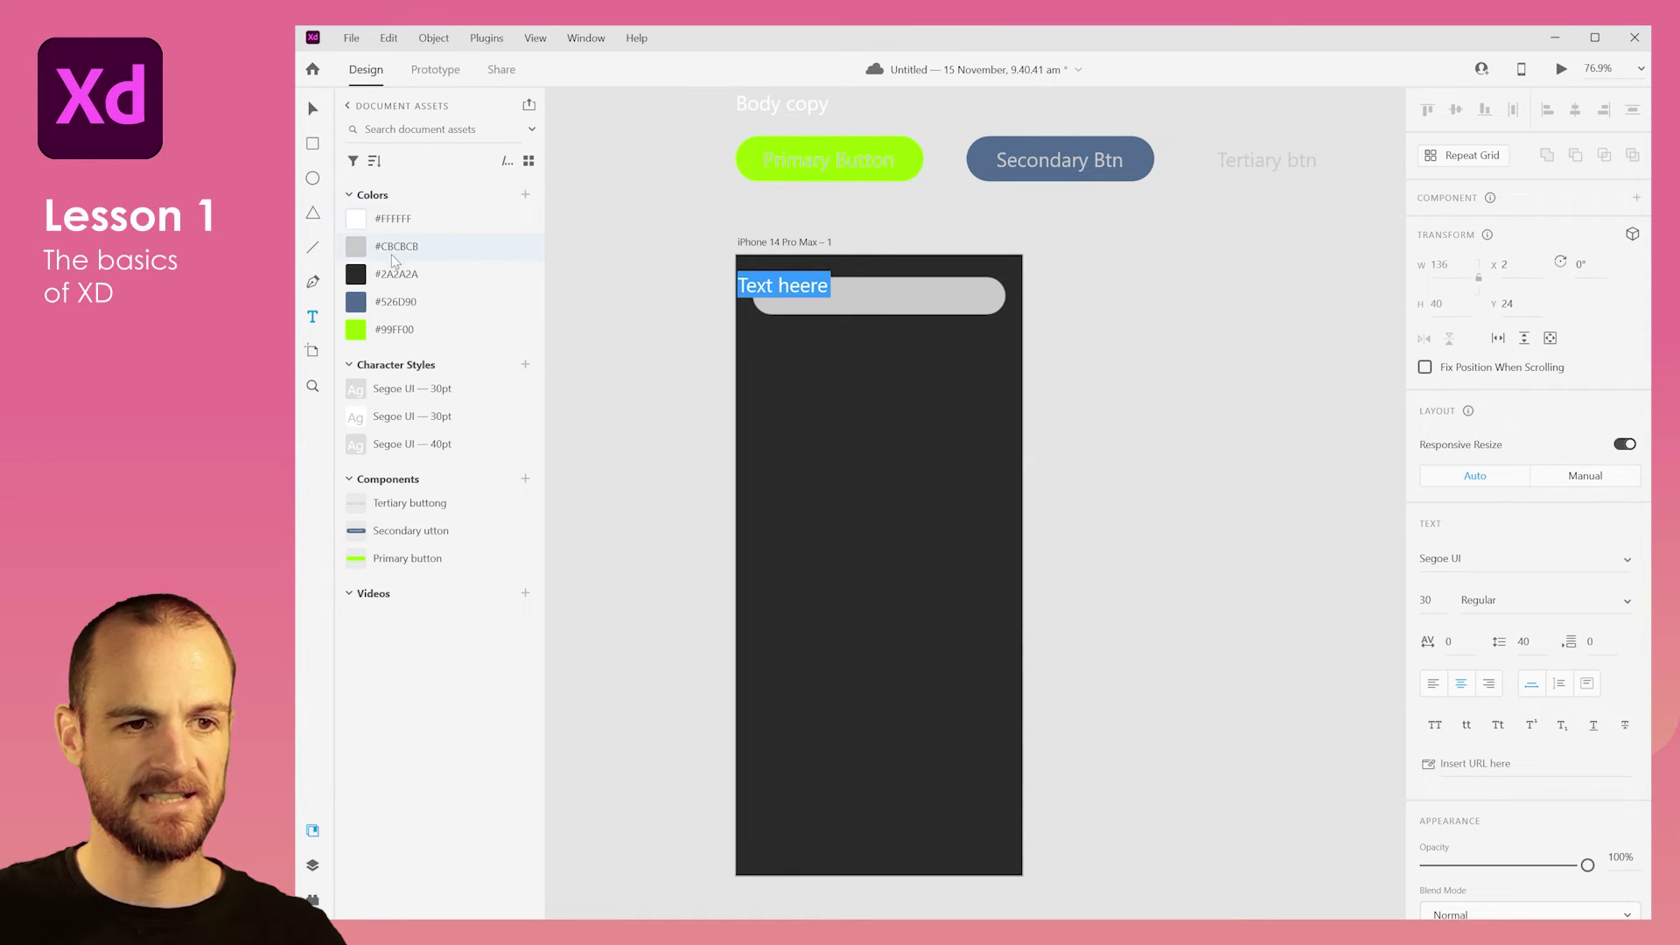
left_click(393, 278)
Move the "Text heere" text inside the grey rounded bar, near its left end.
left_click(312, 108)
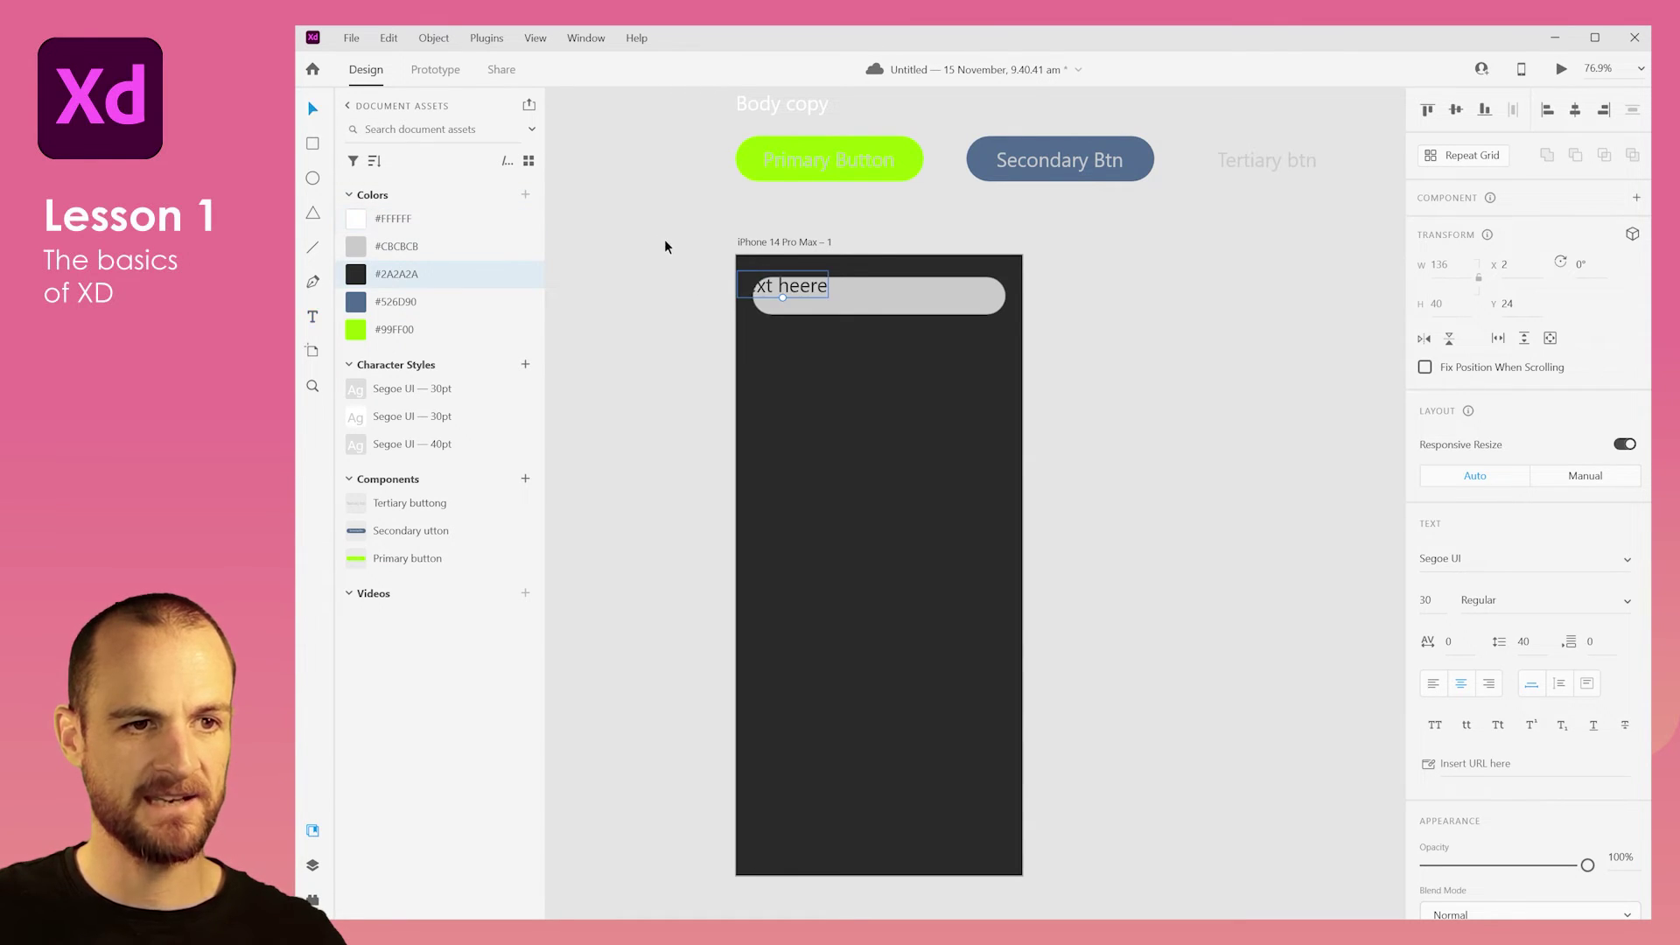
left_click(665, 239)
left_click_drag(765, 286, 826, 300)
scroll(826, 300, "up", 1)
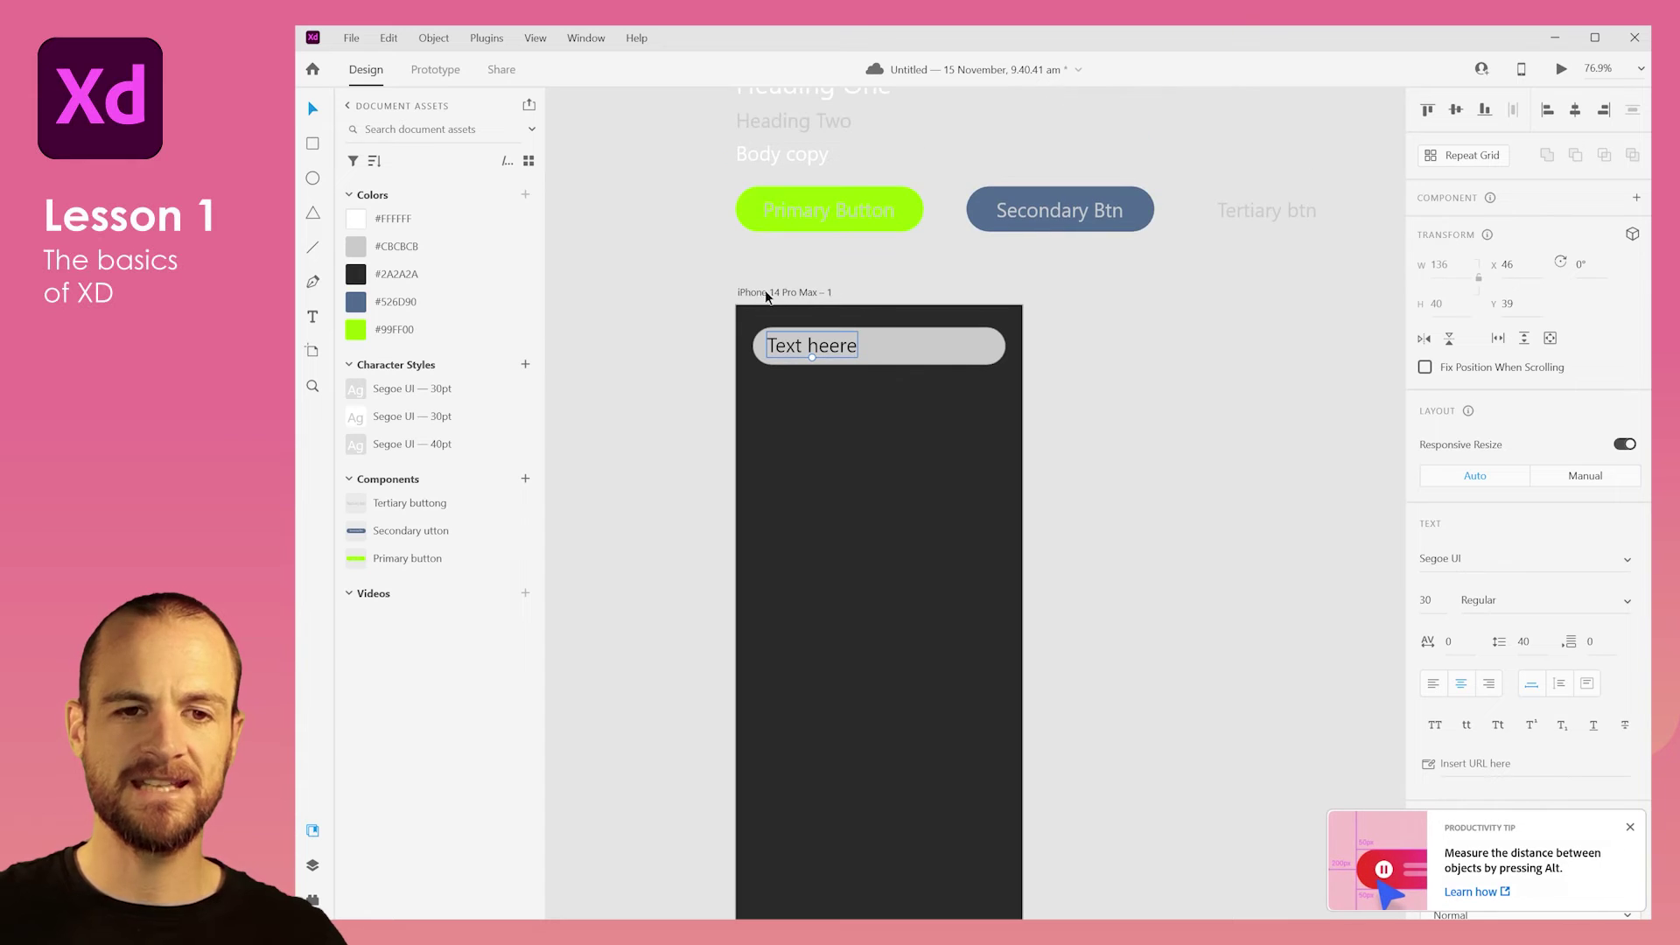
Save the grey bar with its text as a component named "text box".
left_click_drag(709, 343, 882, 413)
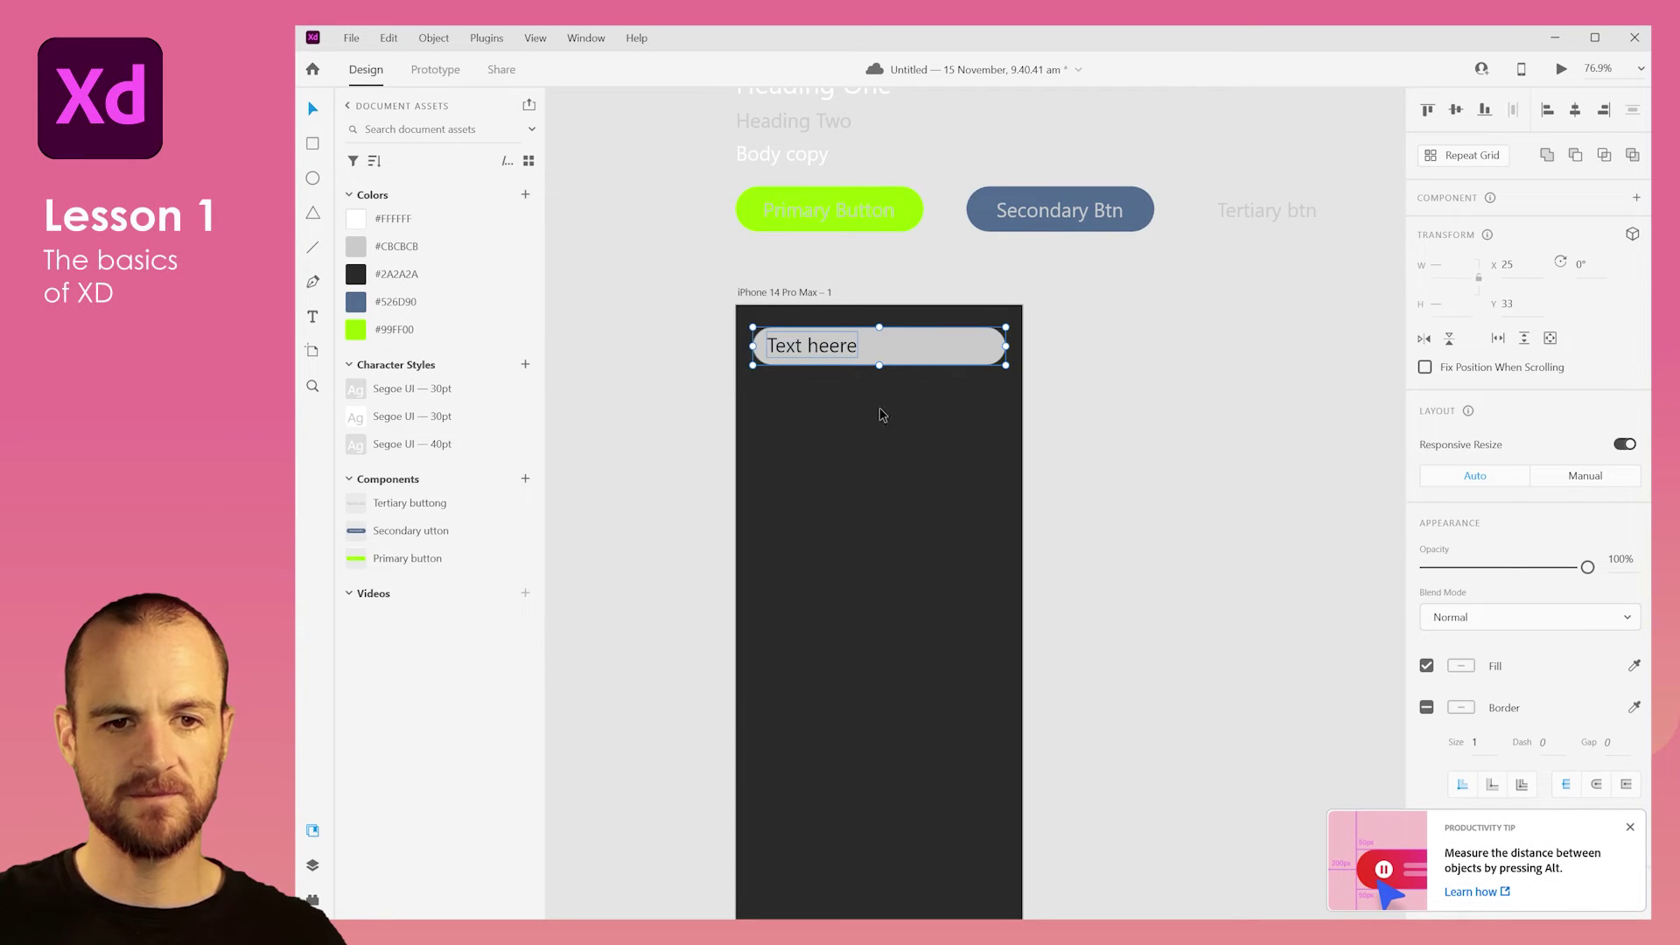
left_click(1630, 828)
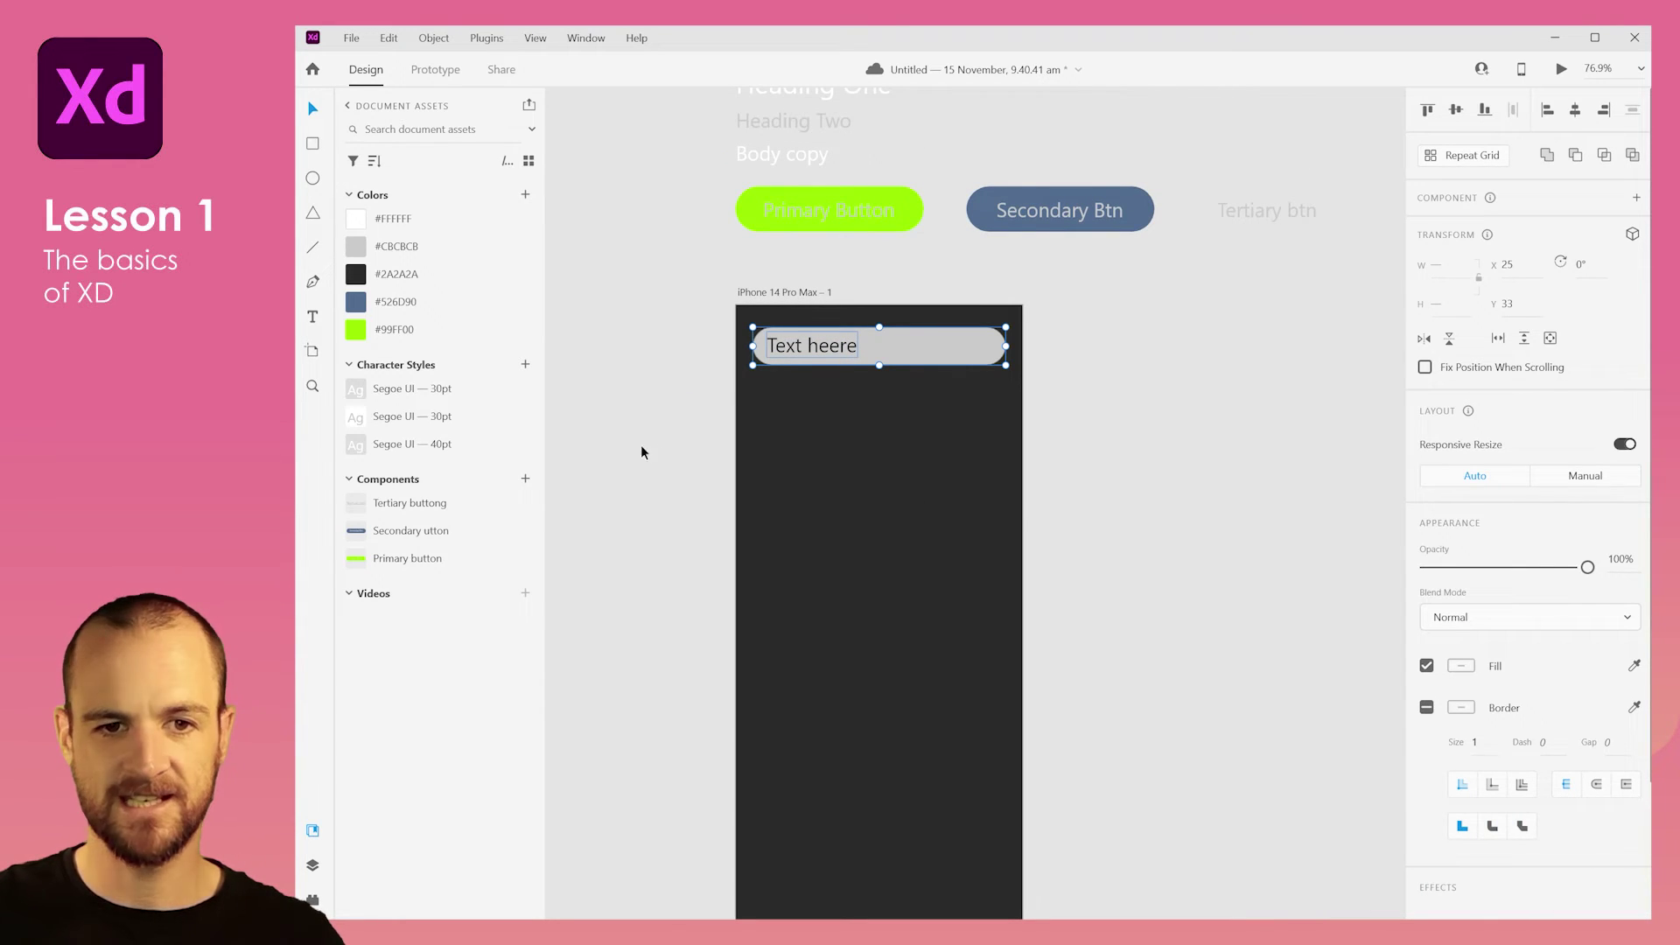
left_click(523, 480)
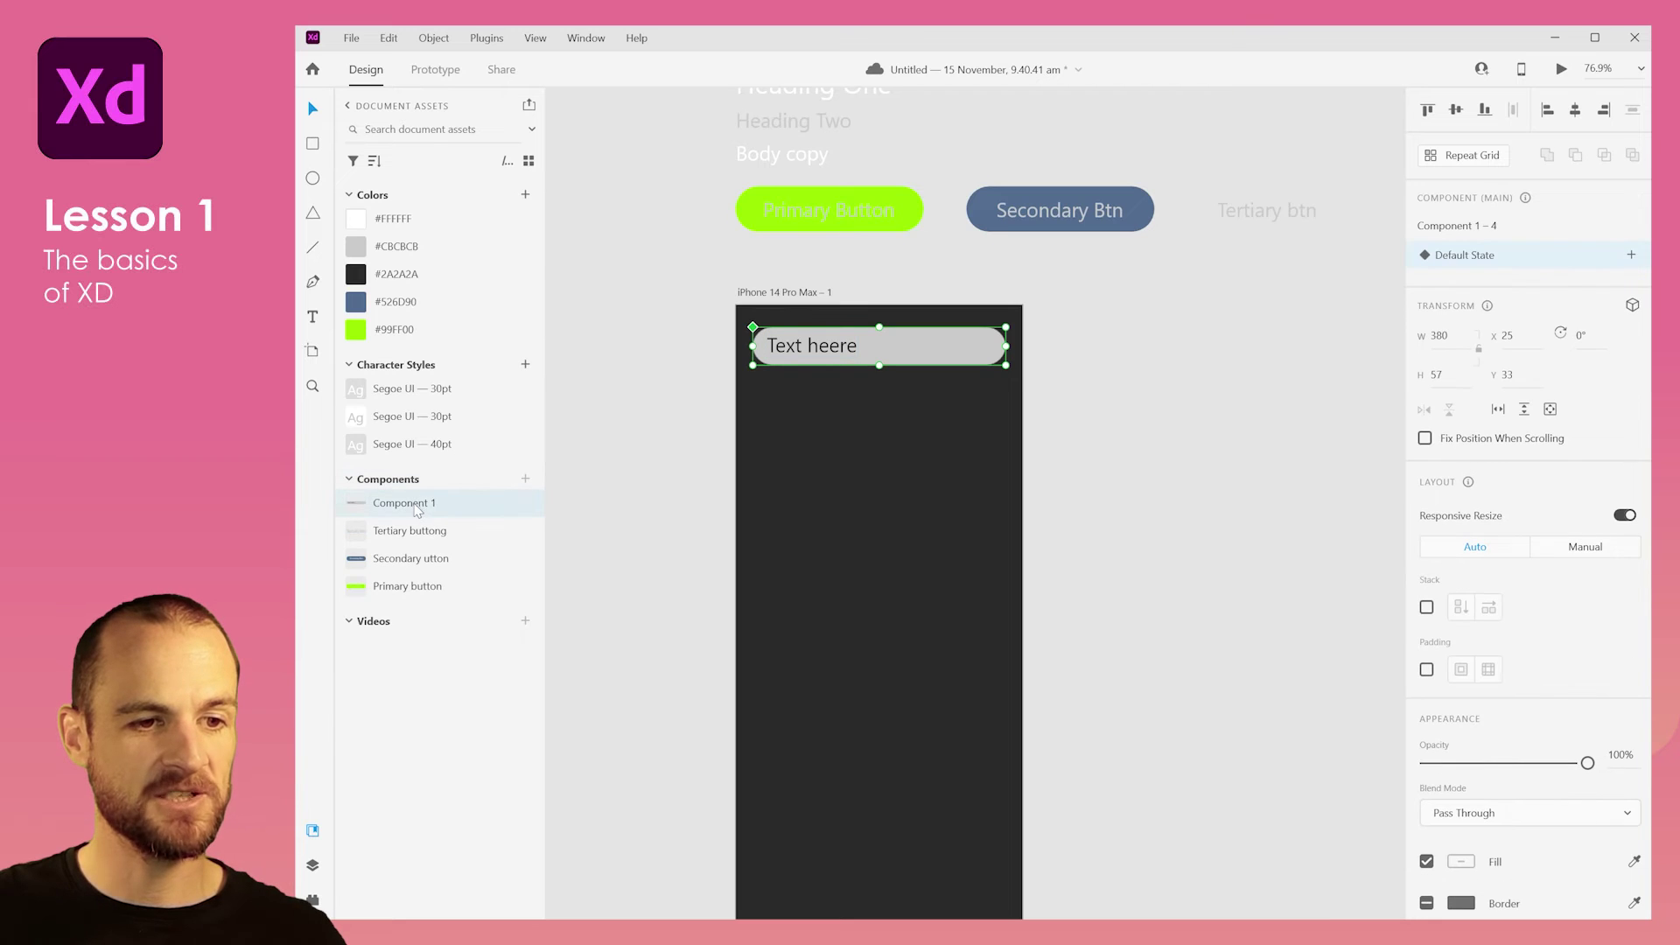
double_click(416, 505)
type("text b")
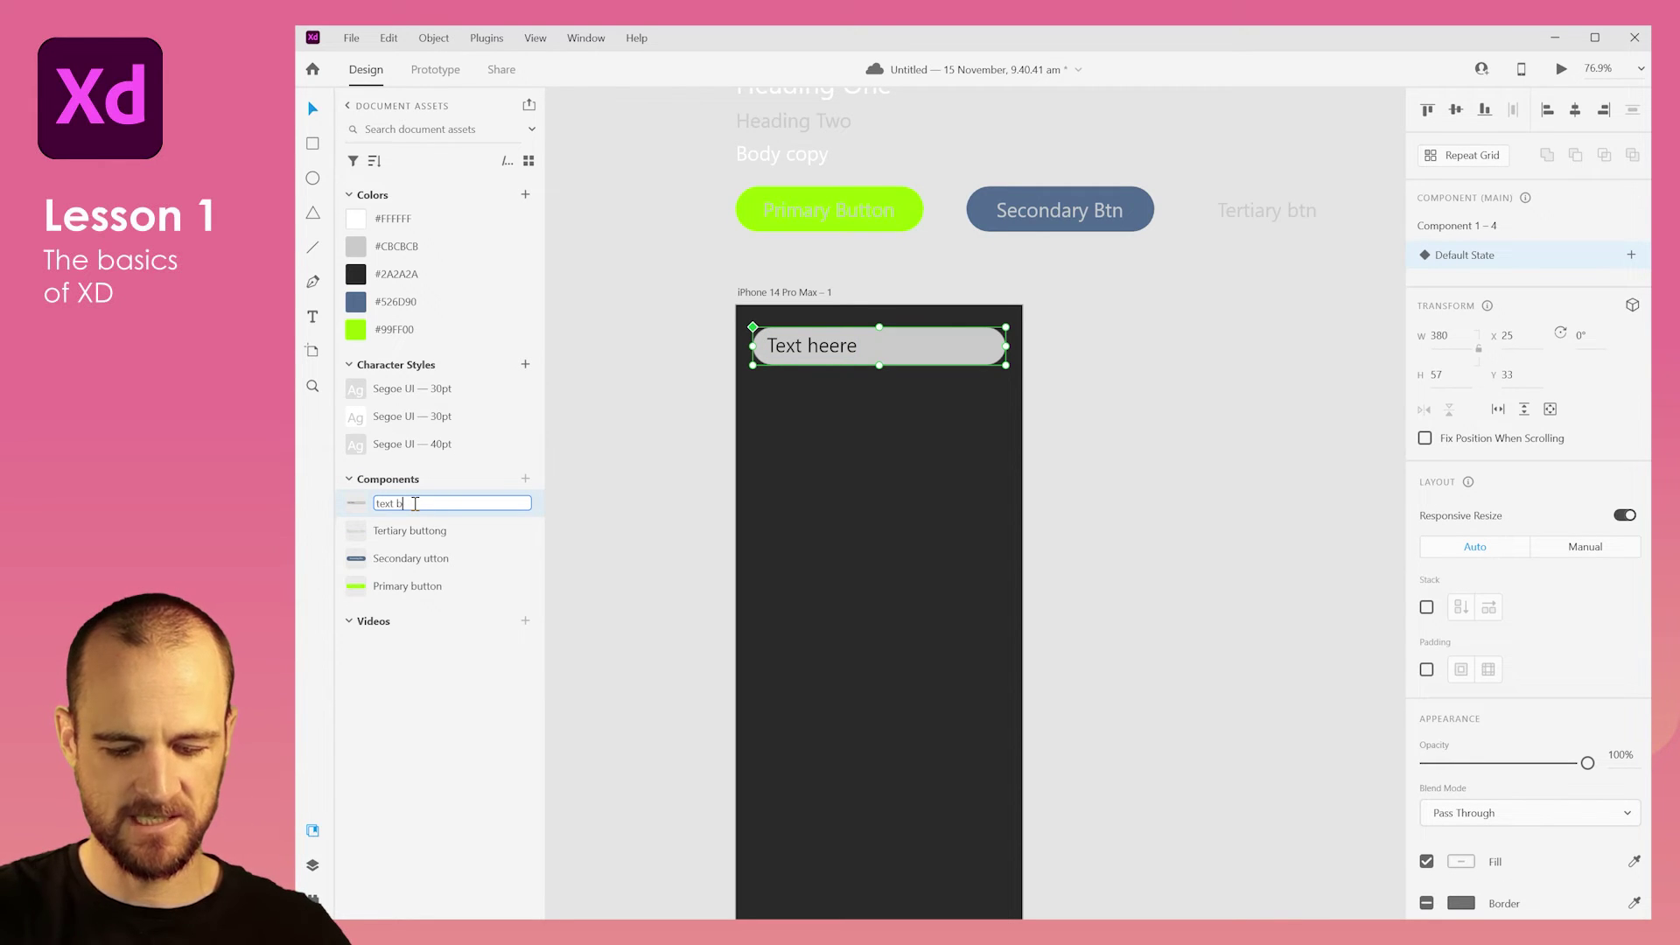
type("ox")
key("Return")
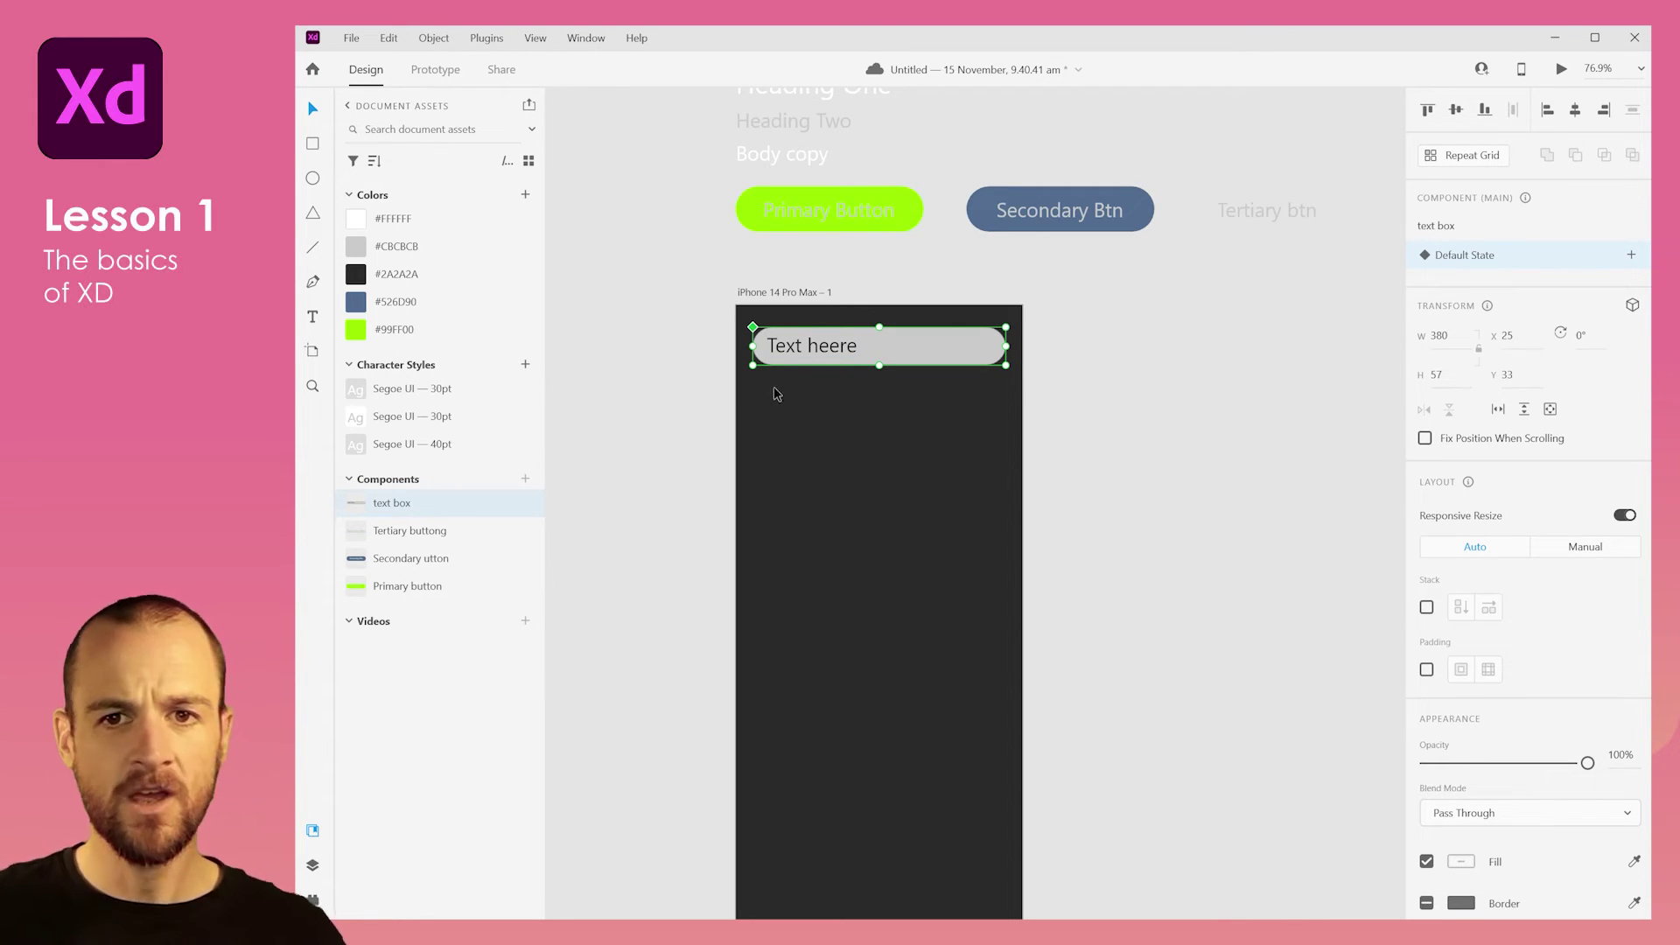
left_click(711, 352)
Draw a triangle about 137 by 119 to the right of the artboard, without a border and filled with #99FF00.
scroll(945, 424, "down", 5)
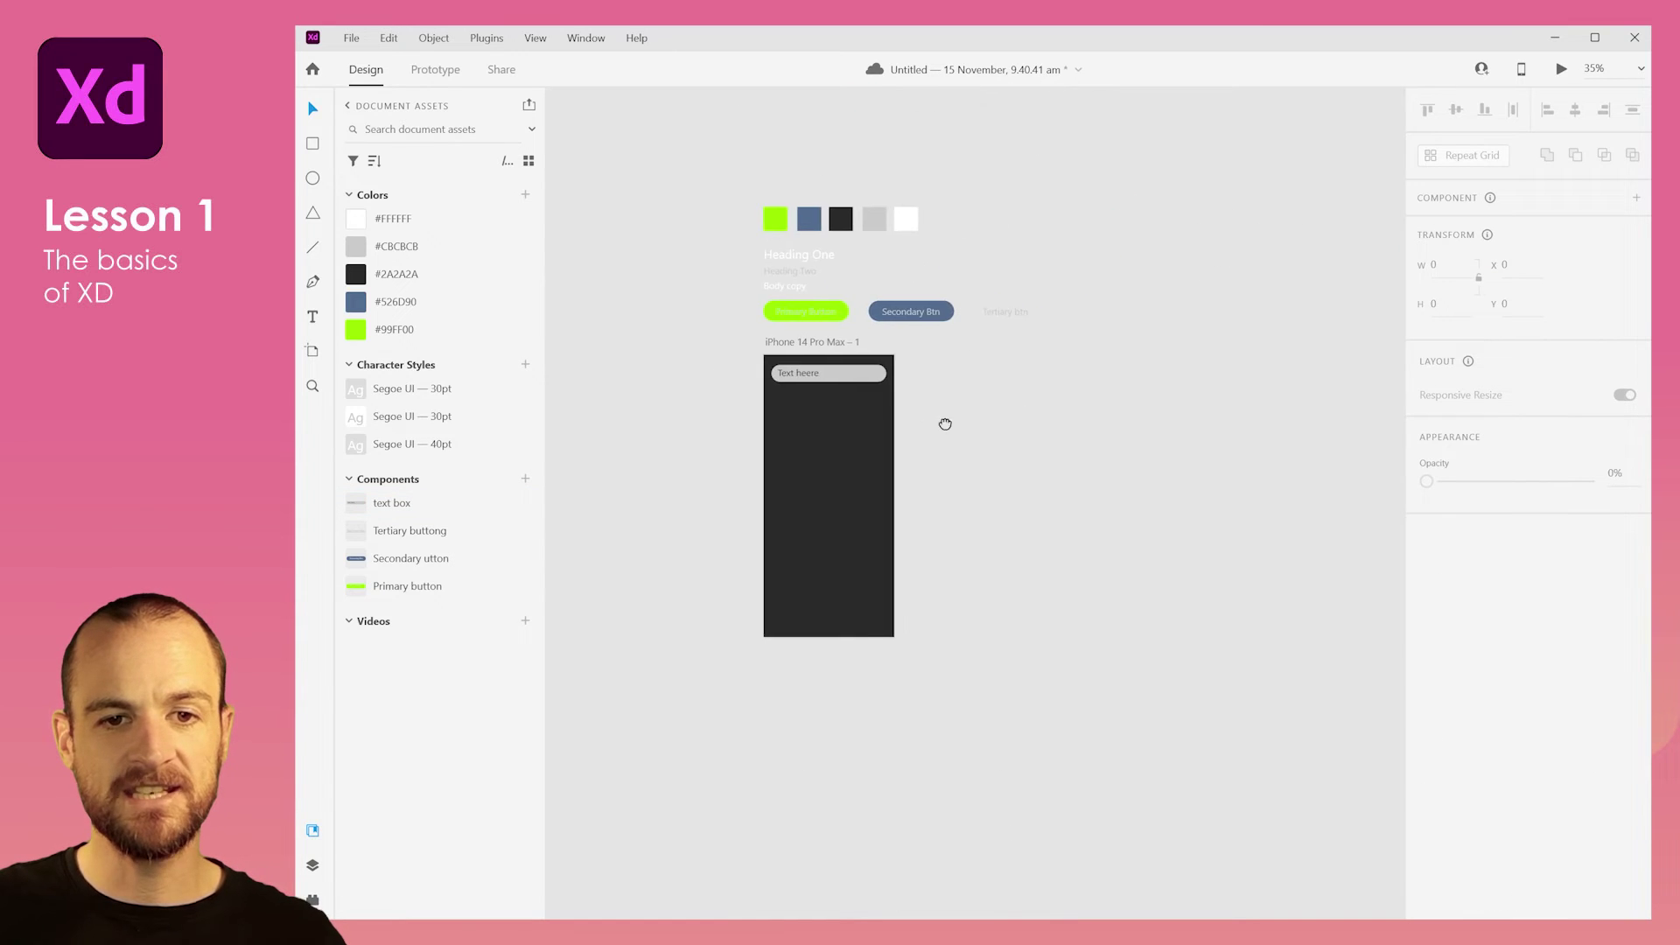
scroll(989, 396, "up", 4)
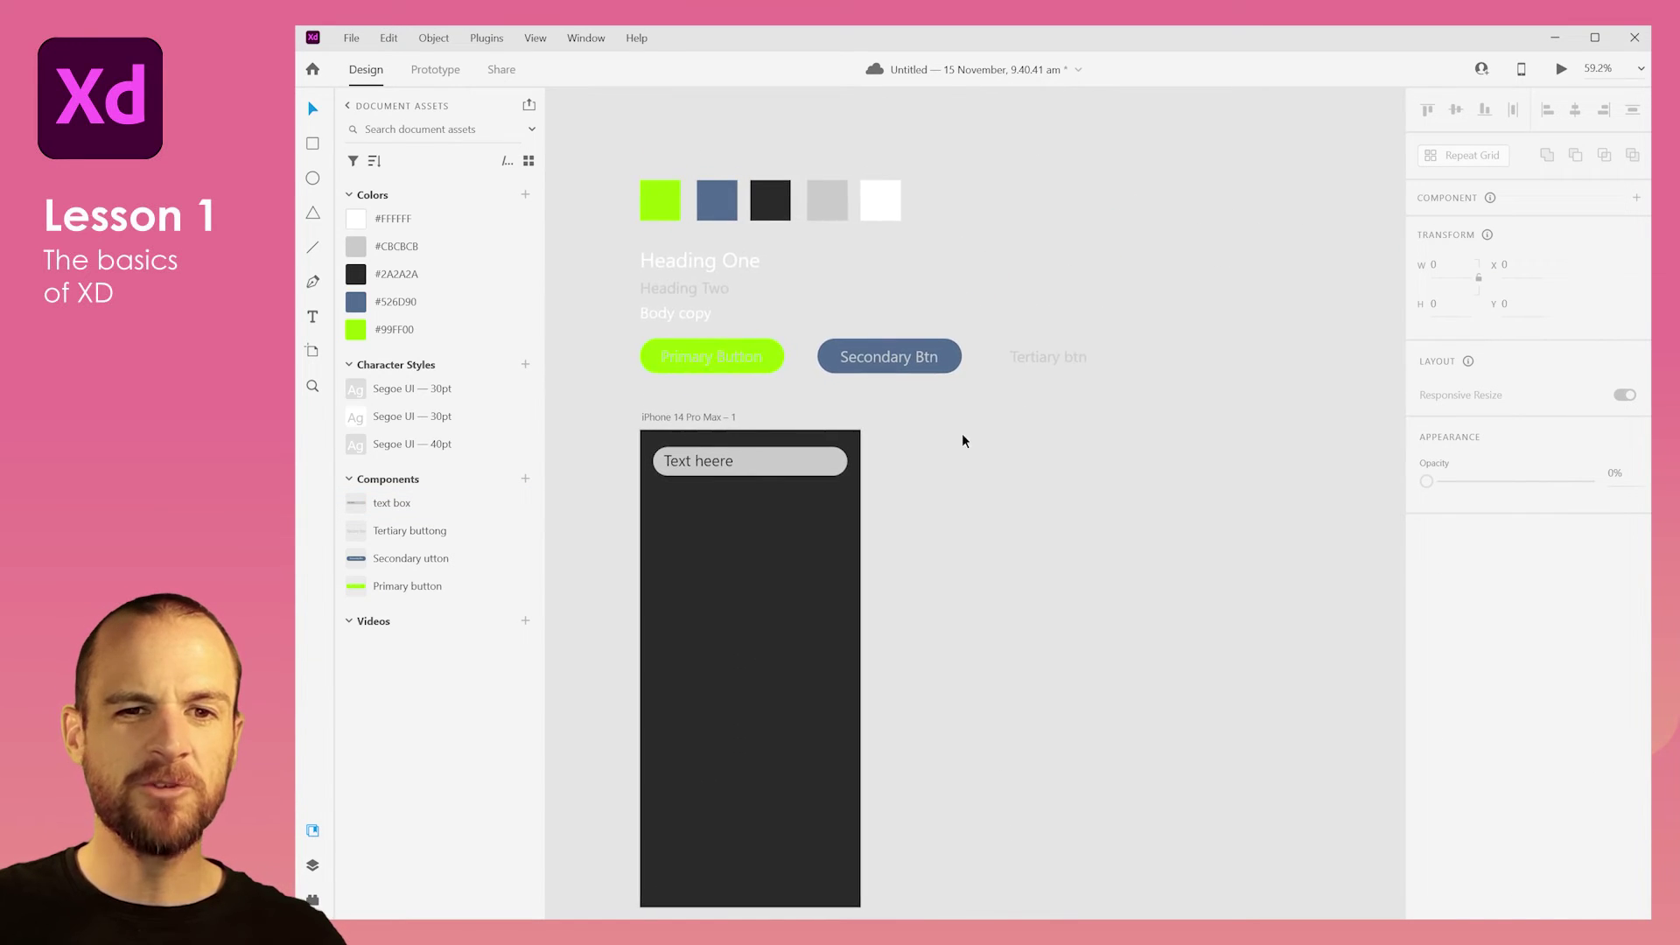
scroll(969, 455, "up", 2)
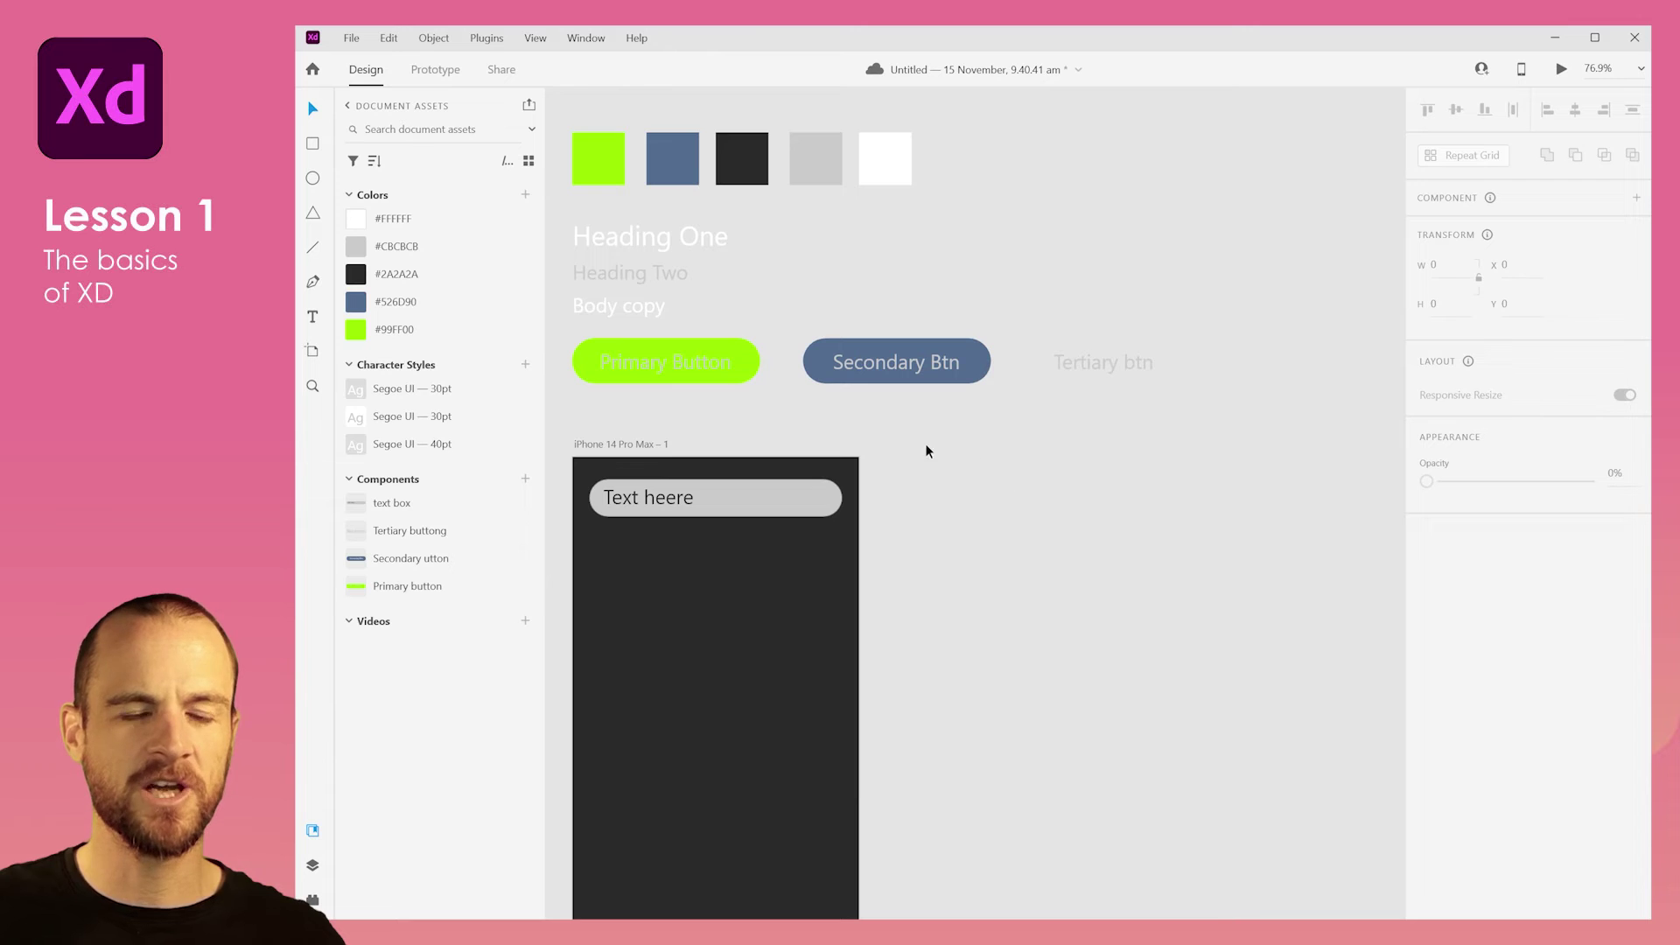
left_click(313, 214)
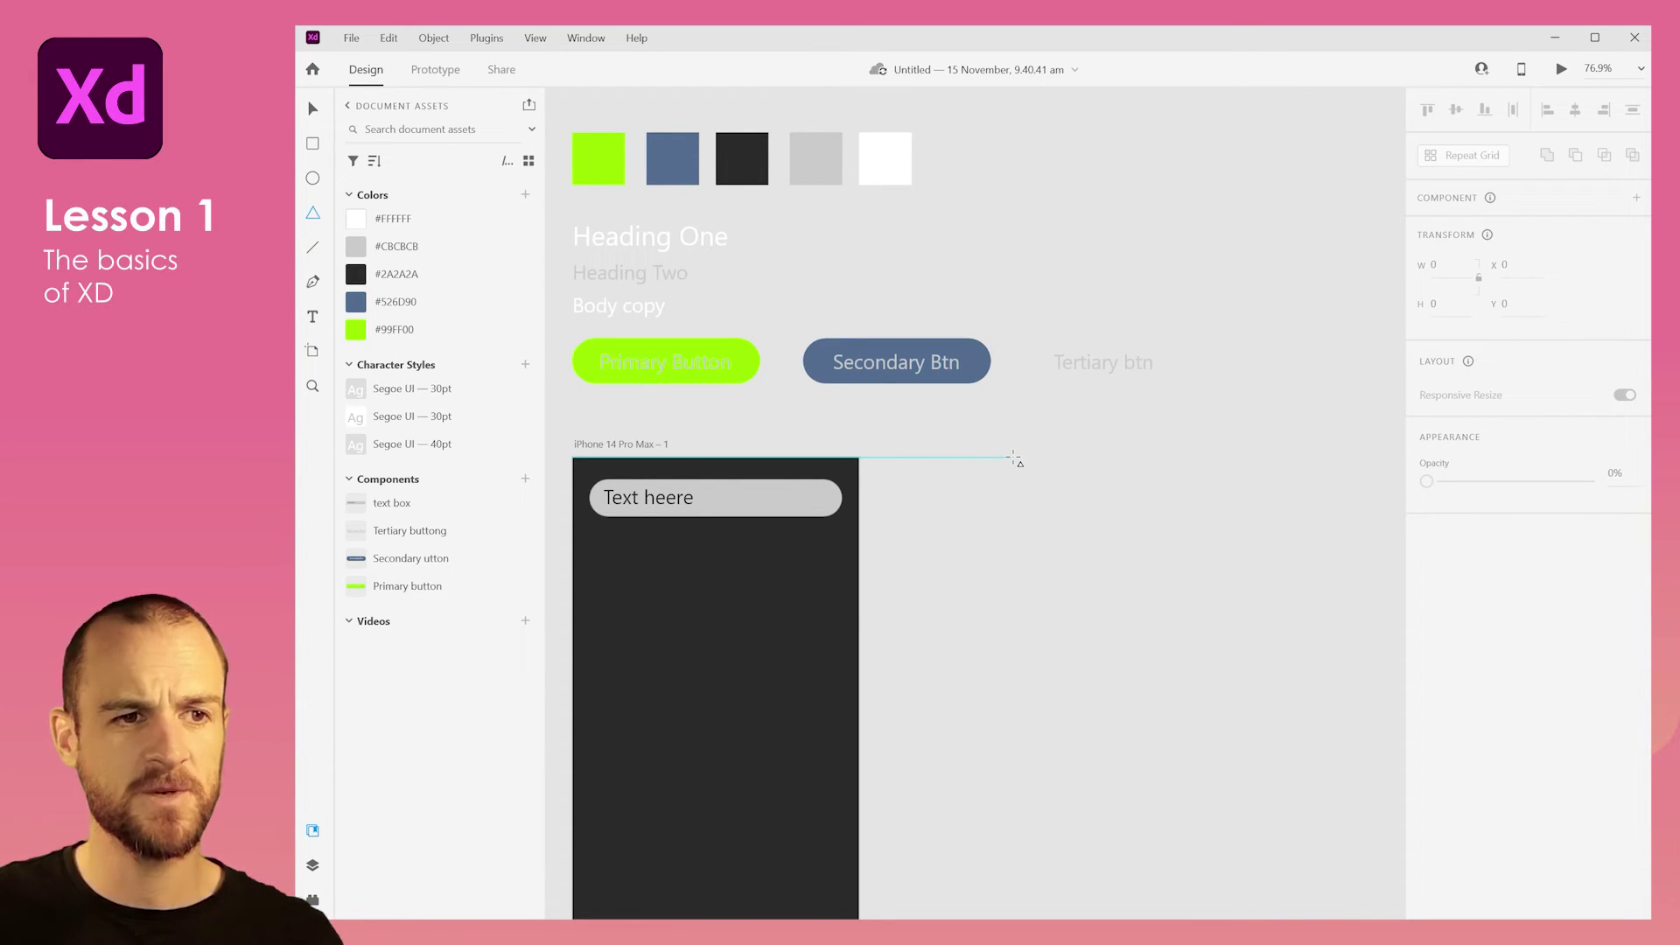
left_click_drag(1014, 457, 1106, 540)
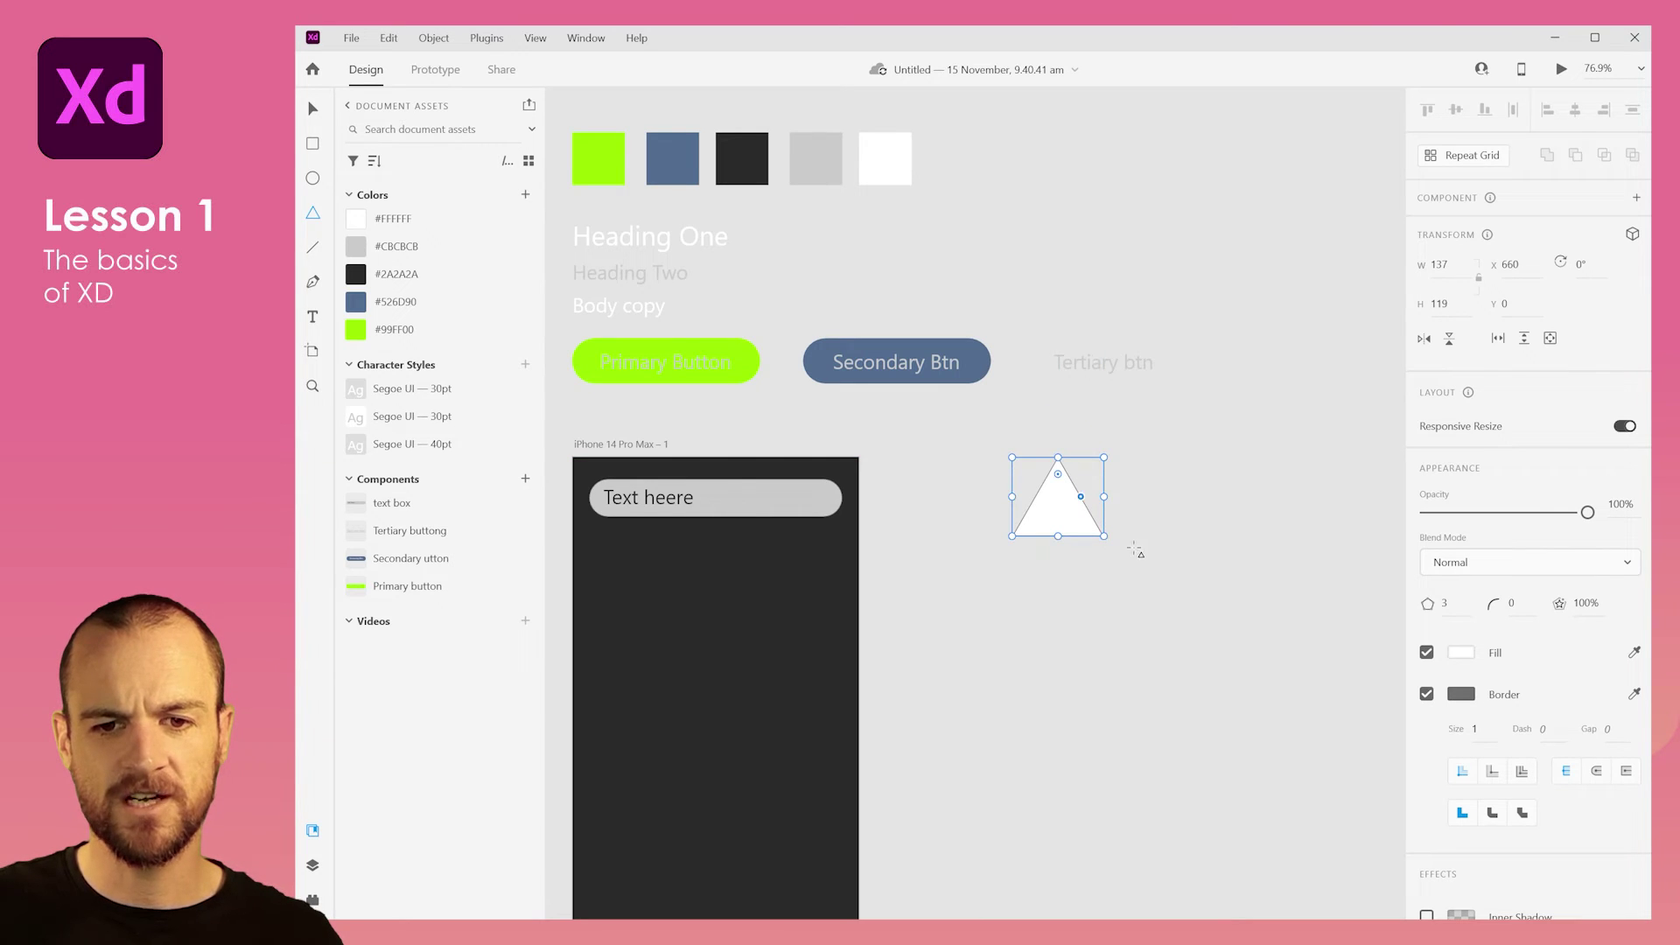
left_click(1426, 694)
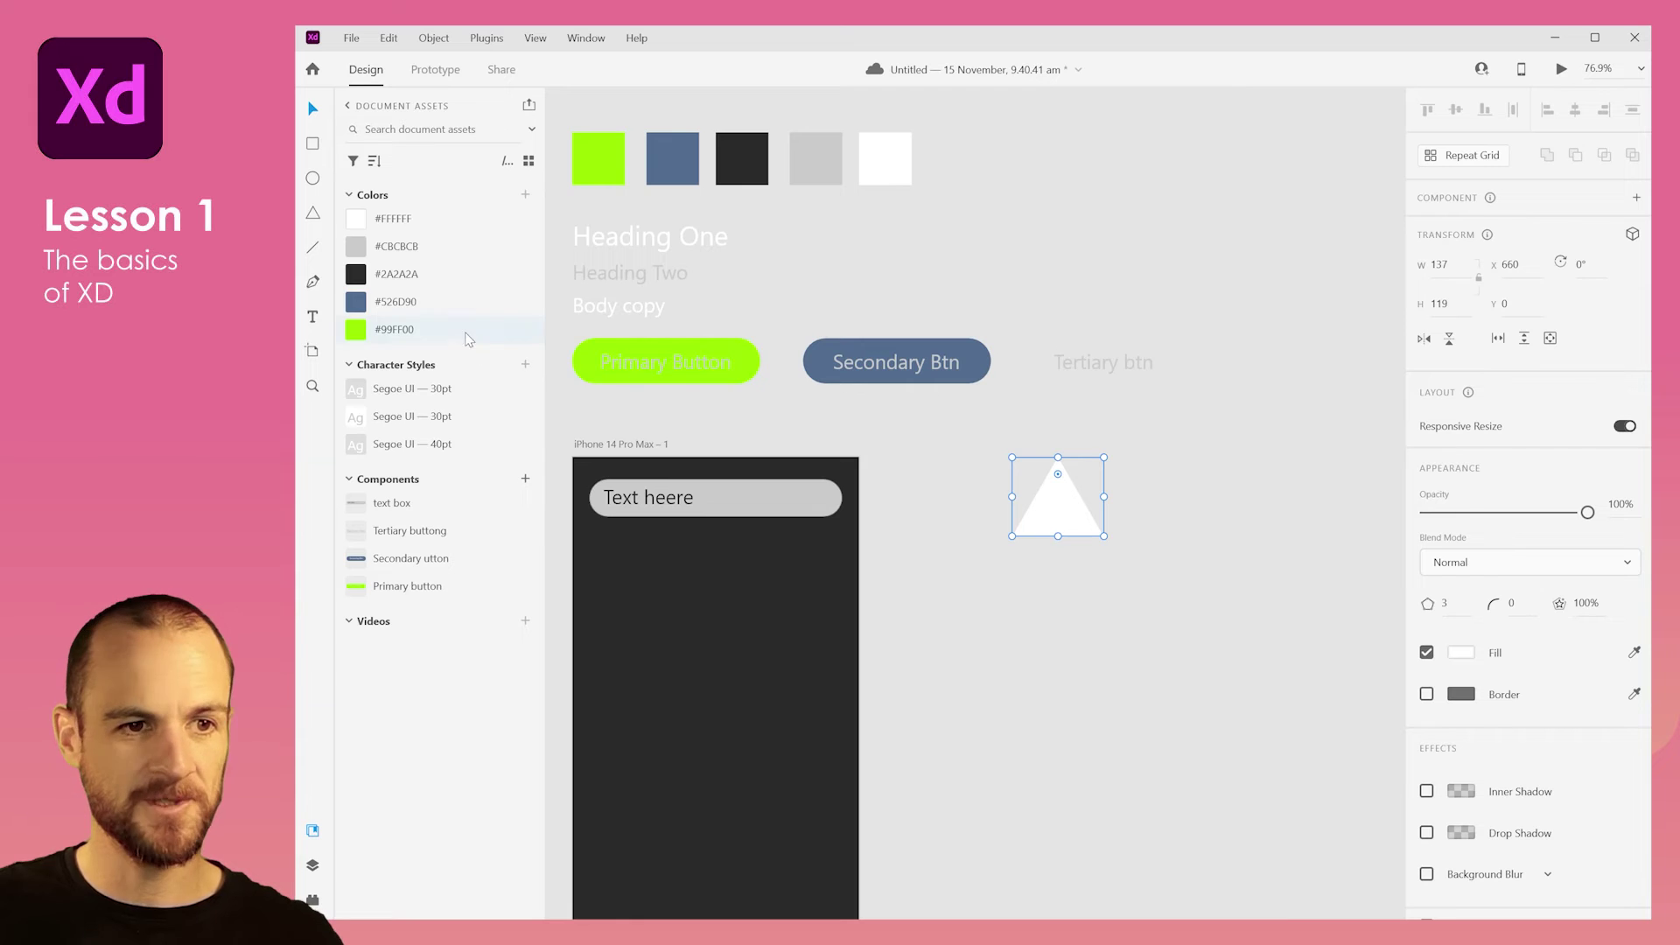
left_click(431, 336)
left_click(900, 466)
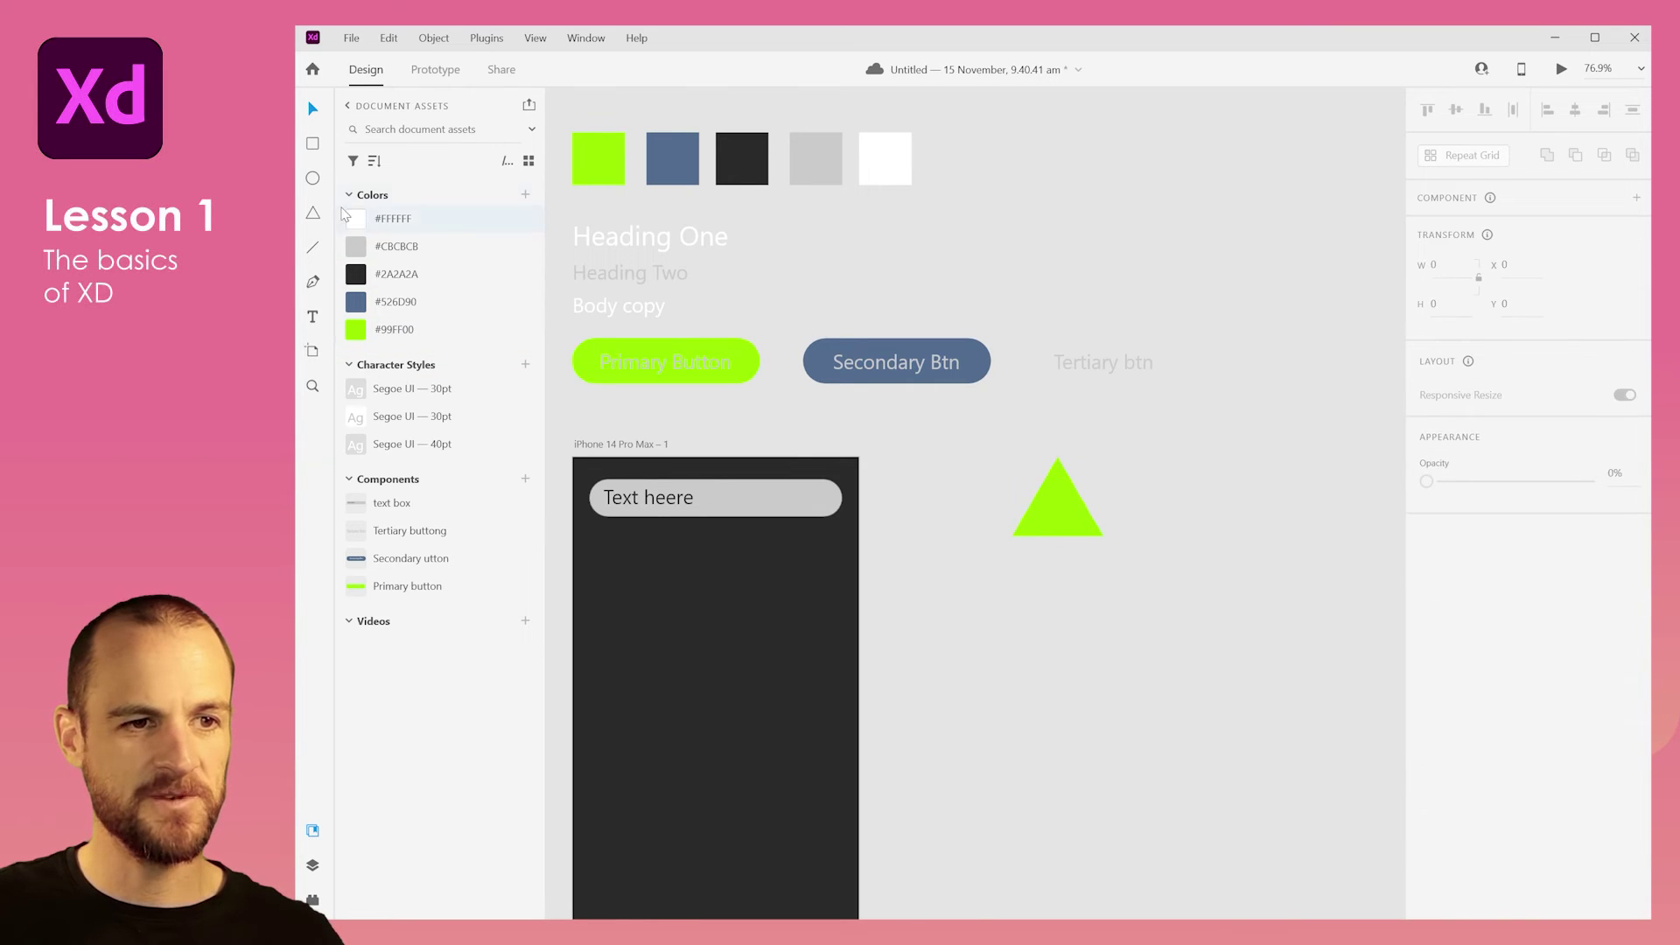
Draw a borderless circle about 119 in diameter overlapping the green triangle's right side and fill it with #526D90.
left_click(312, 178)
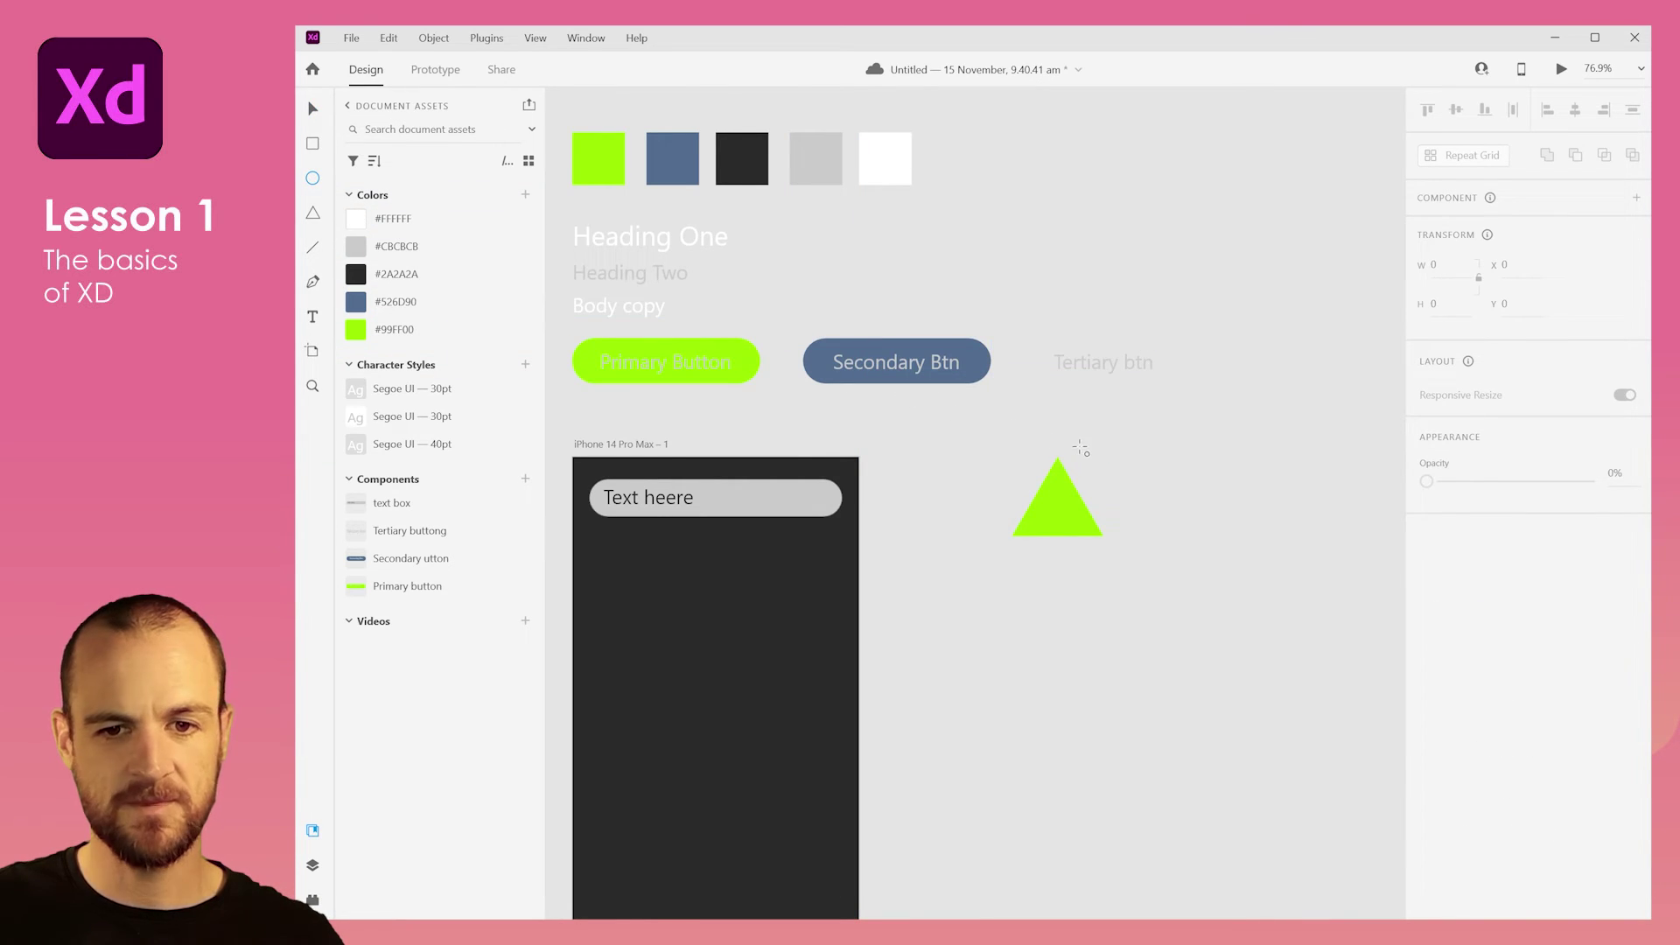
left_click_drag(1087, 456, 1163, 543)
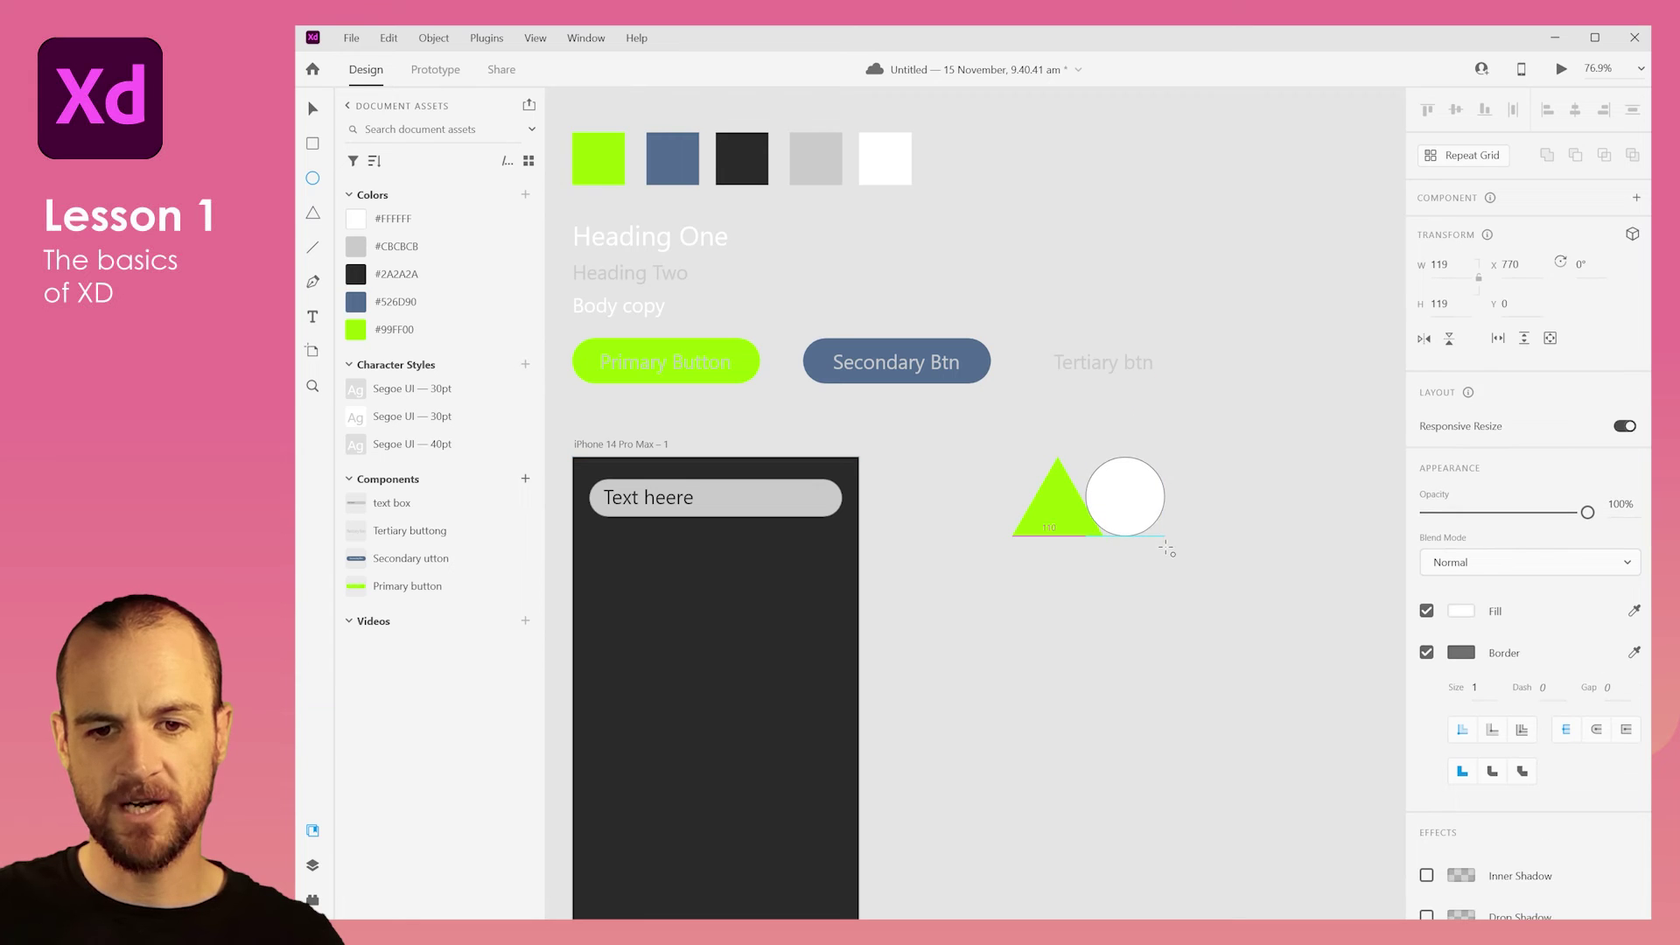
left_click(1427, 652)
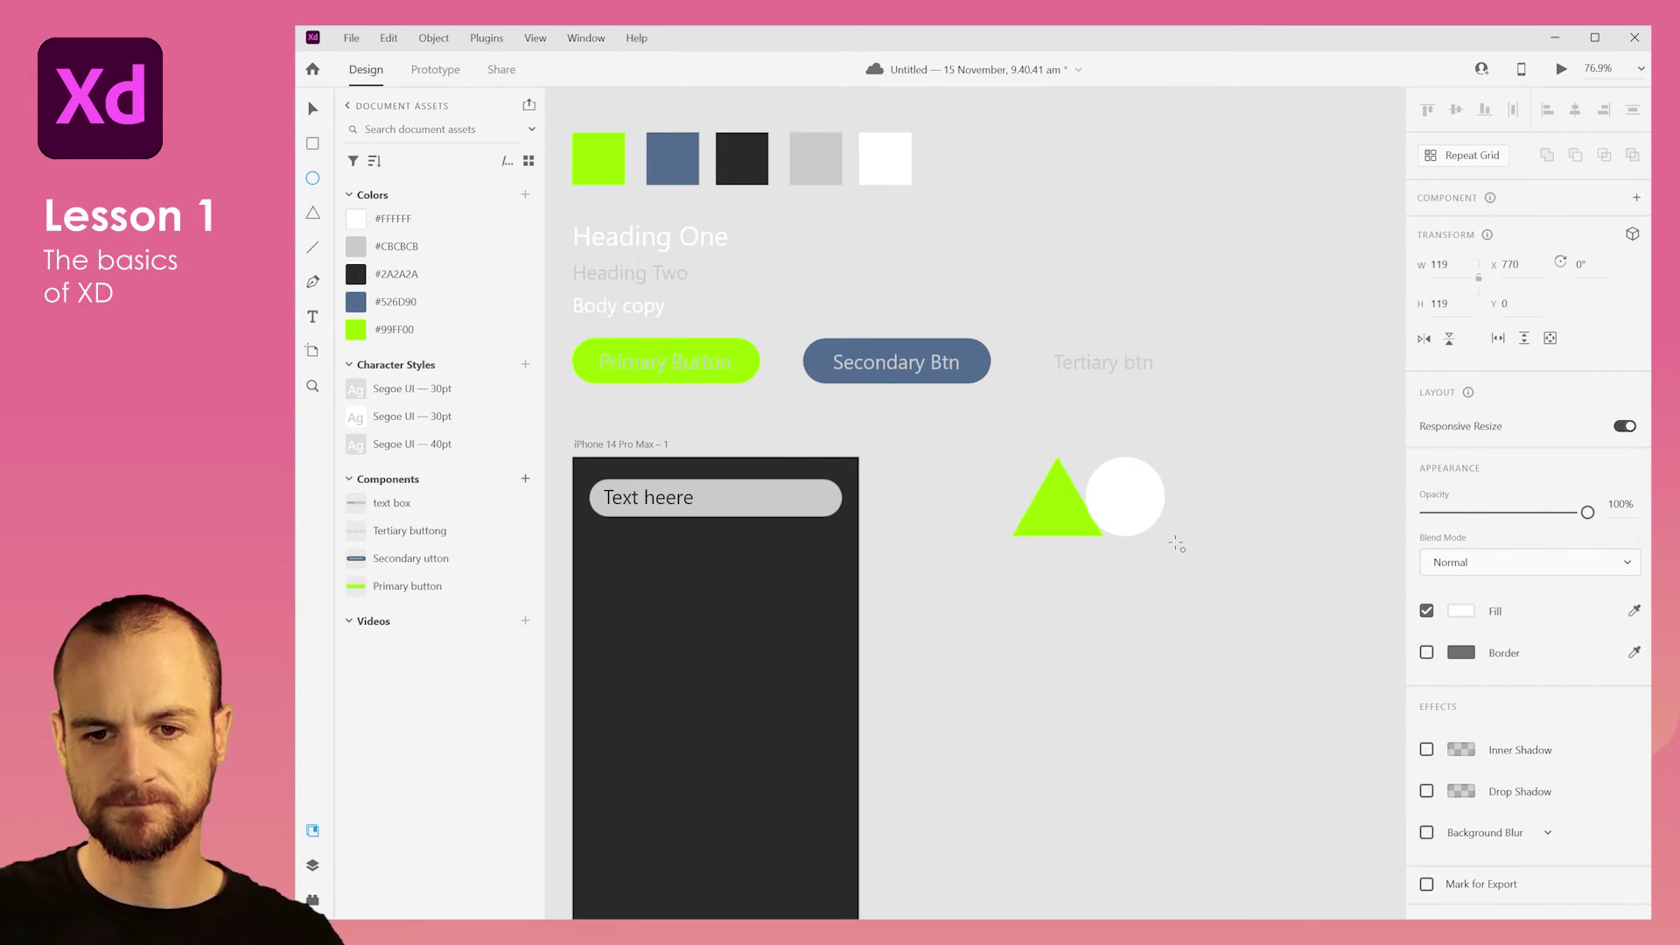
key("v")
left_click_drag(1128, 509, 1117, 508)
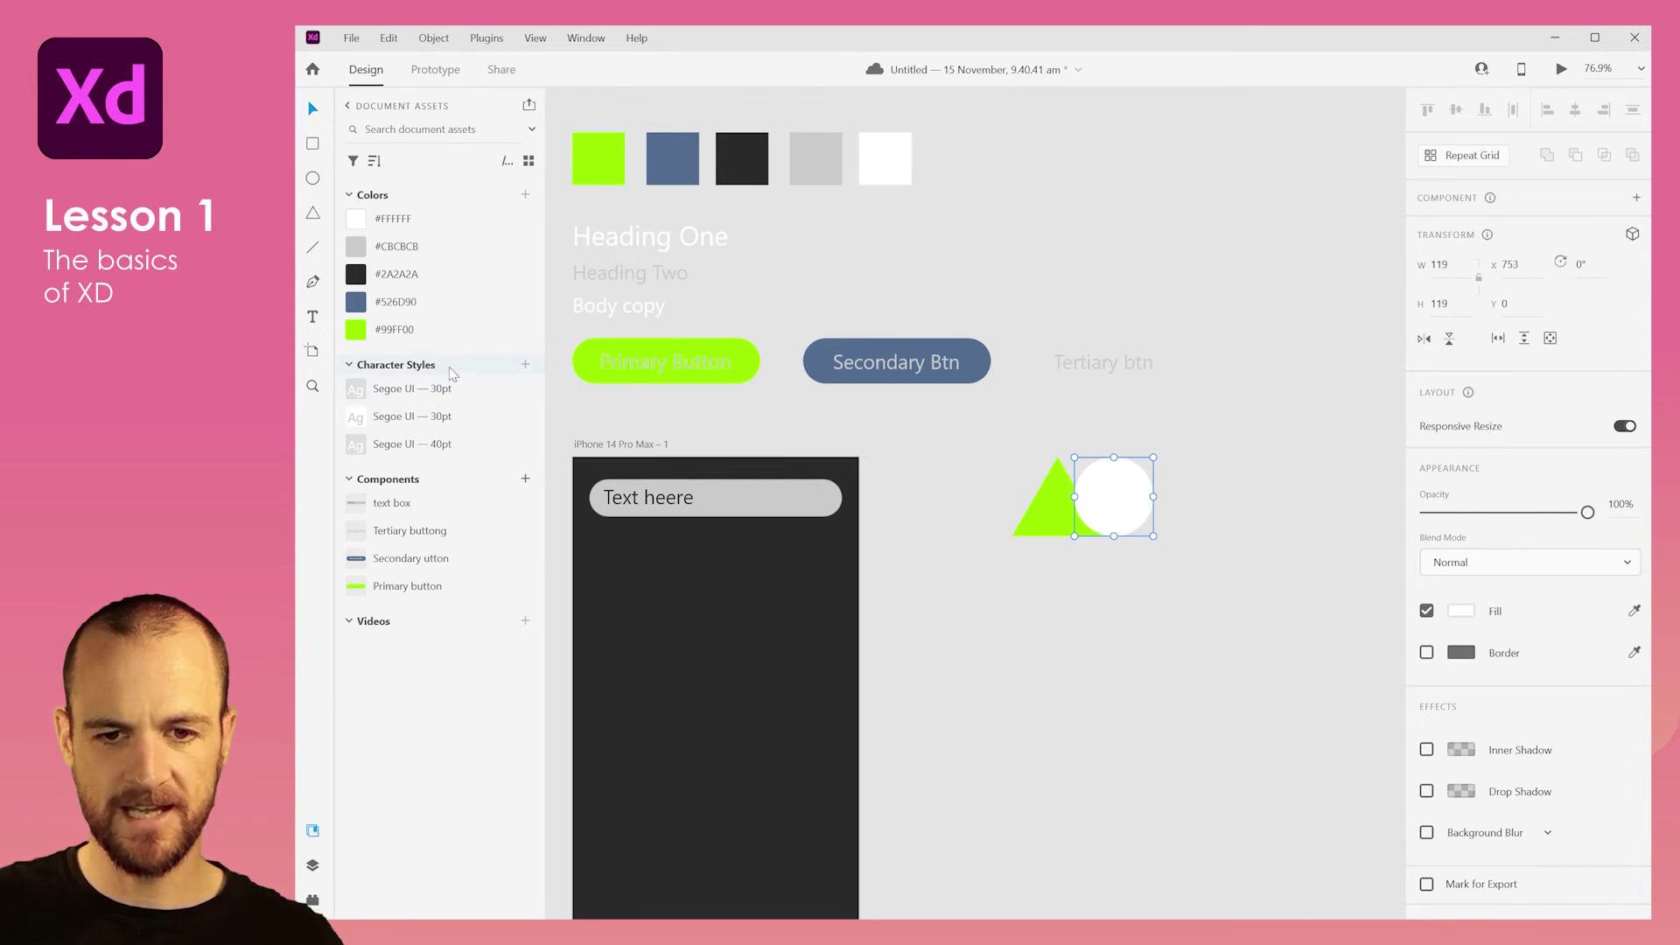
left_click(405, 303)
left_click(870, 485)
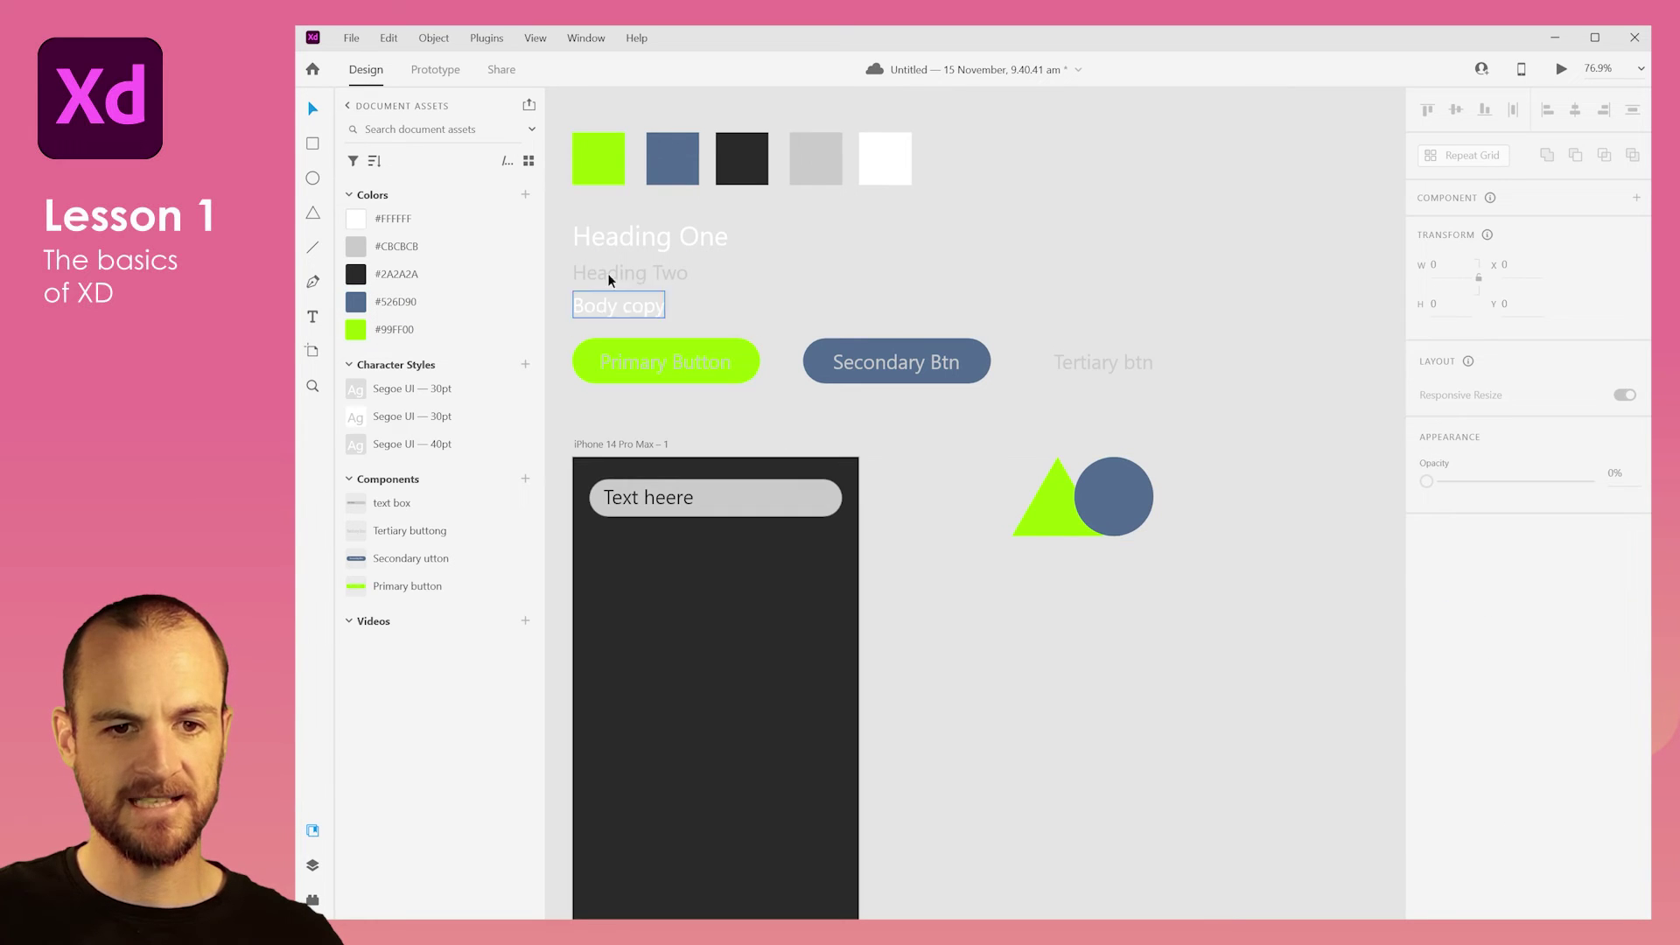
Place a copy of the Heading One text below the triangle and circle, center-align it and change it to "AudioMate".
left_click_drag(613, 229, 1047, 557)
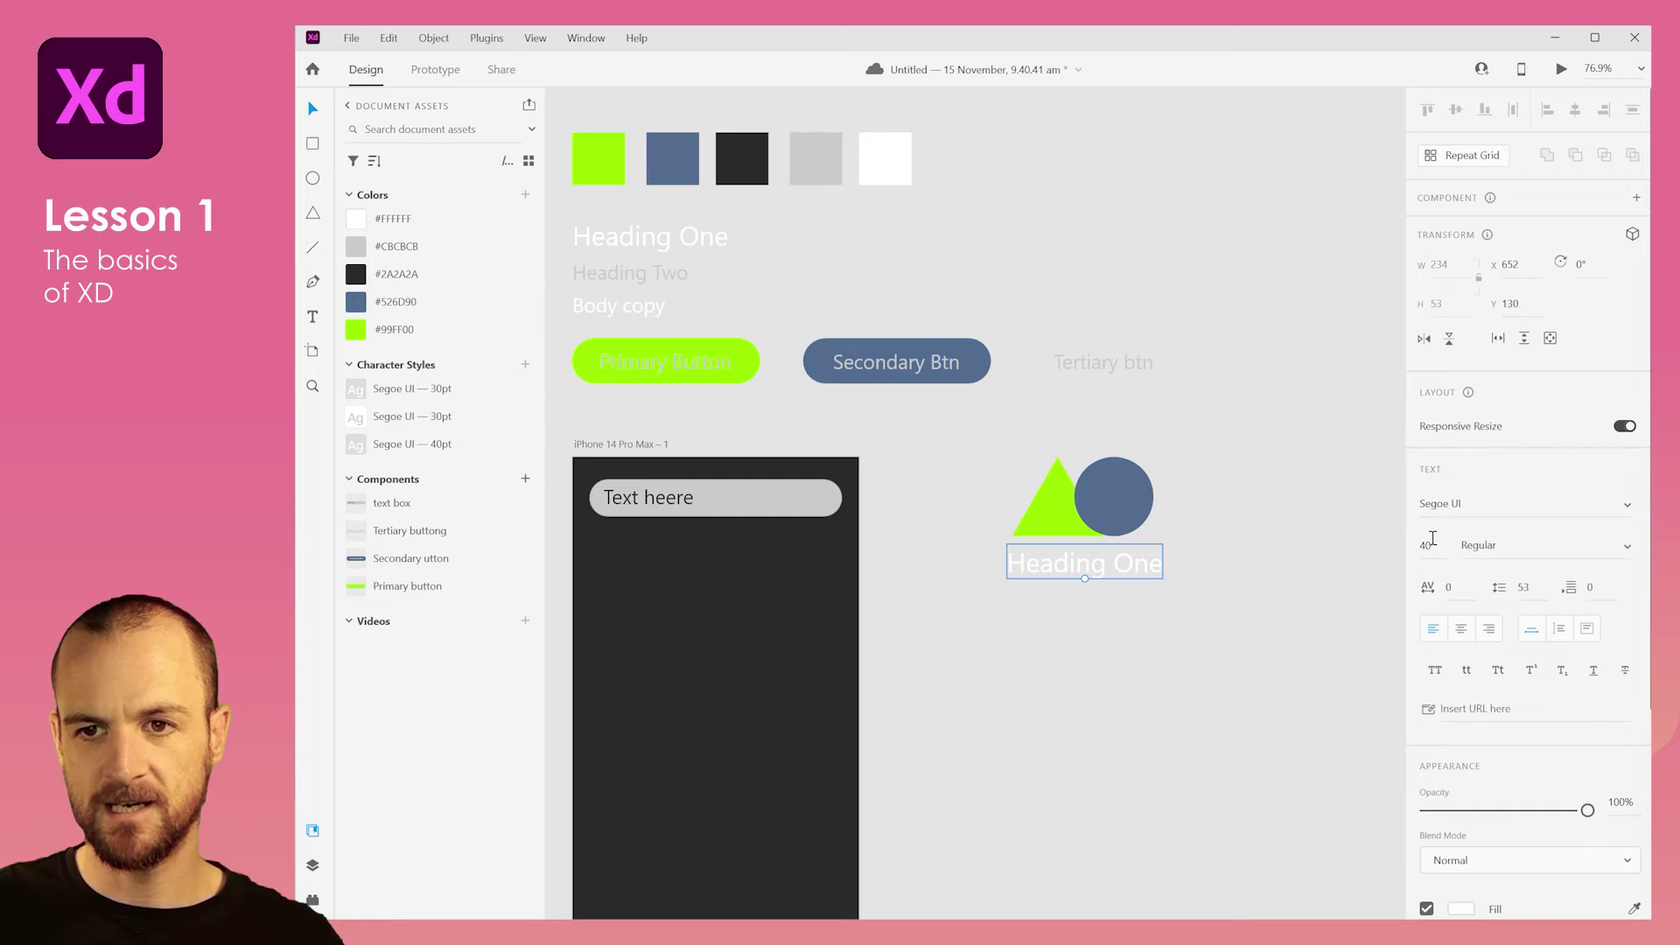
left_click(1461, 628)
double_click(1139, 572)
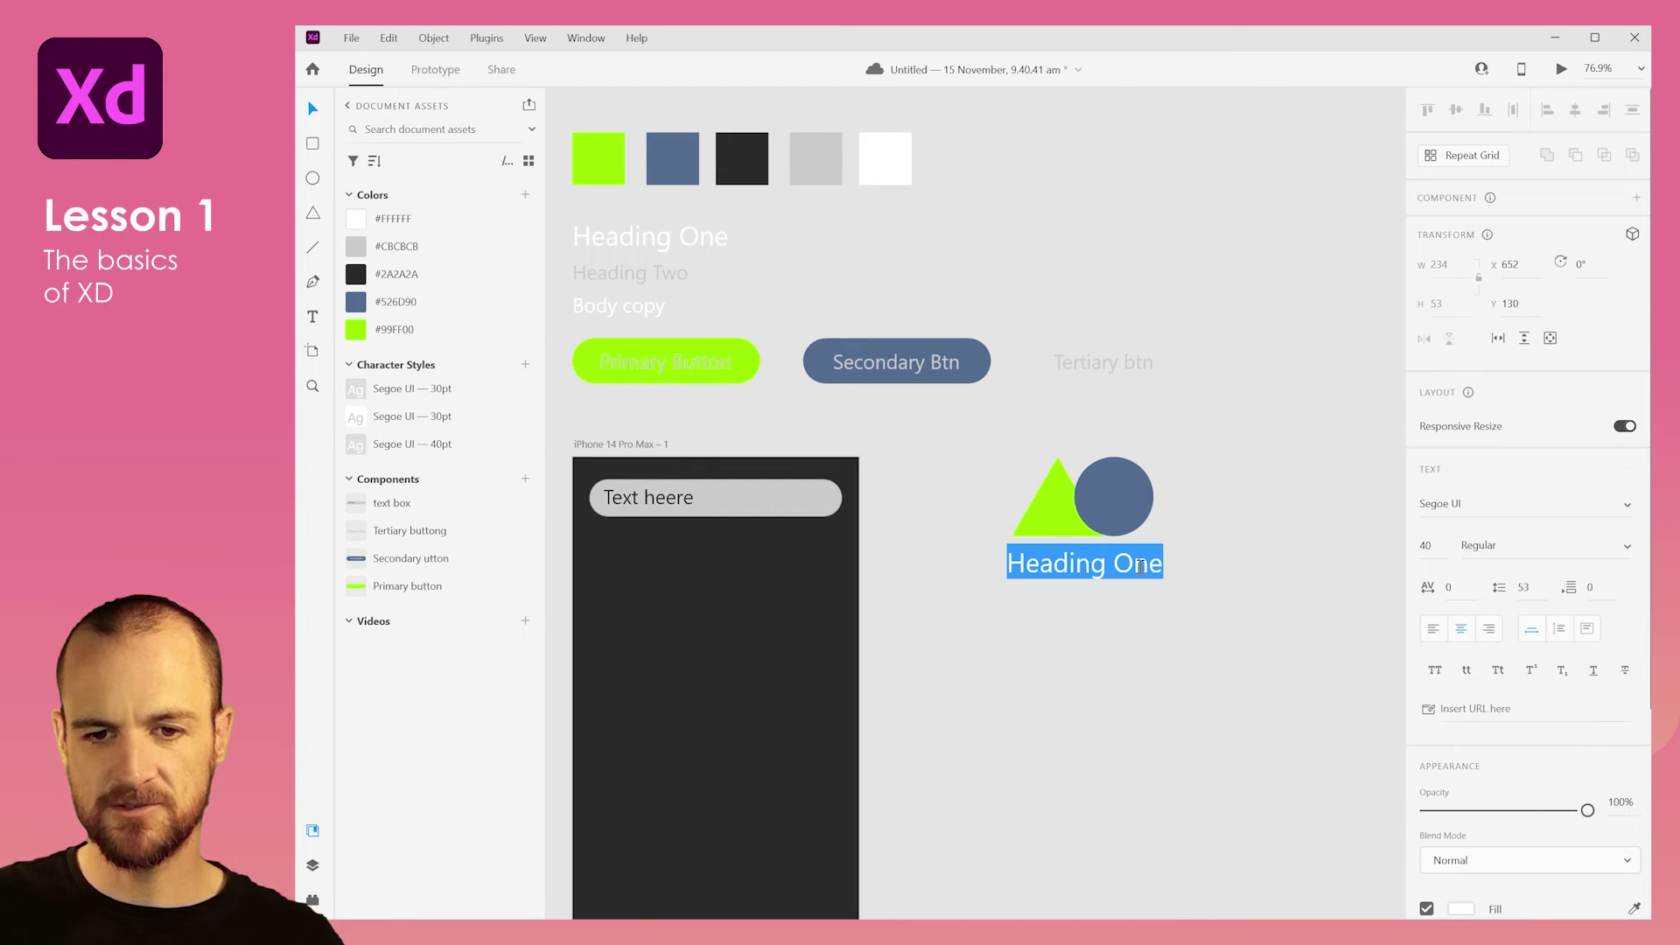
type("AudioMate")
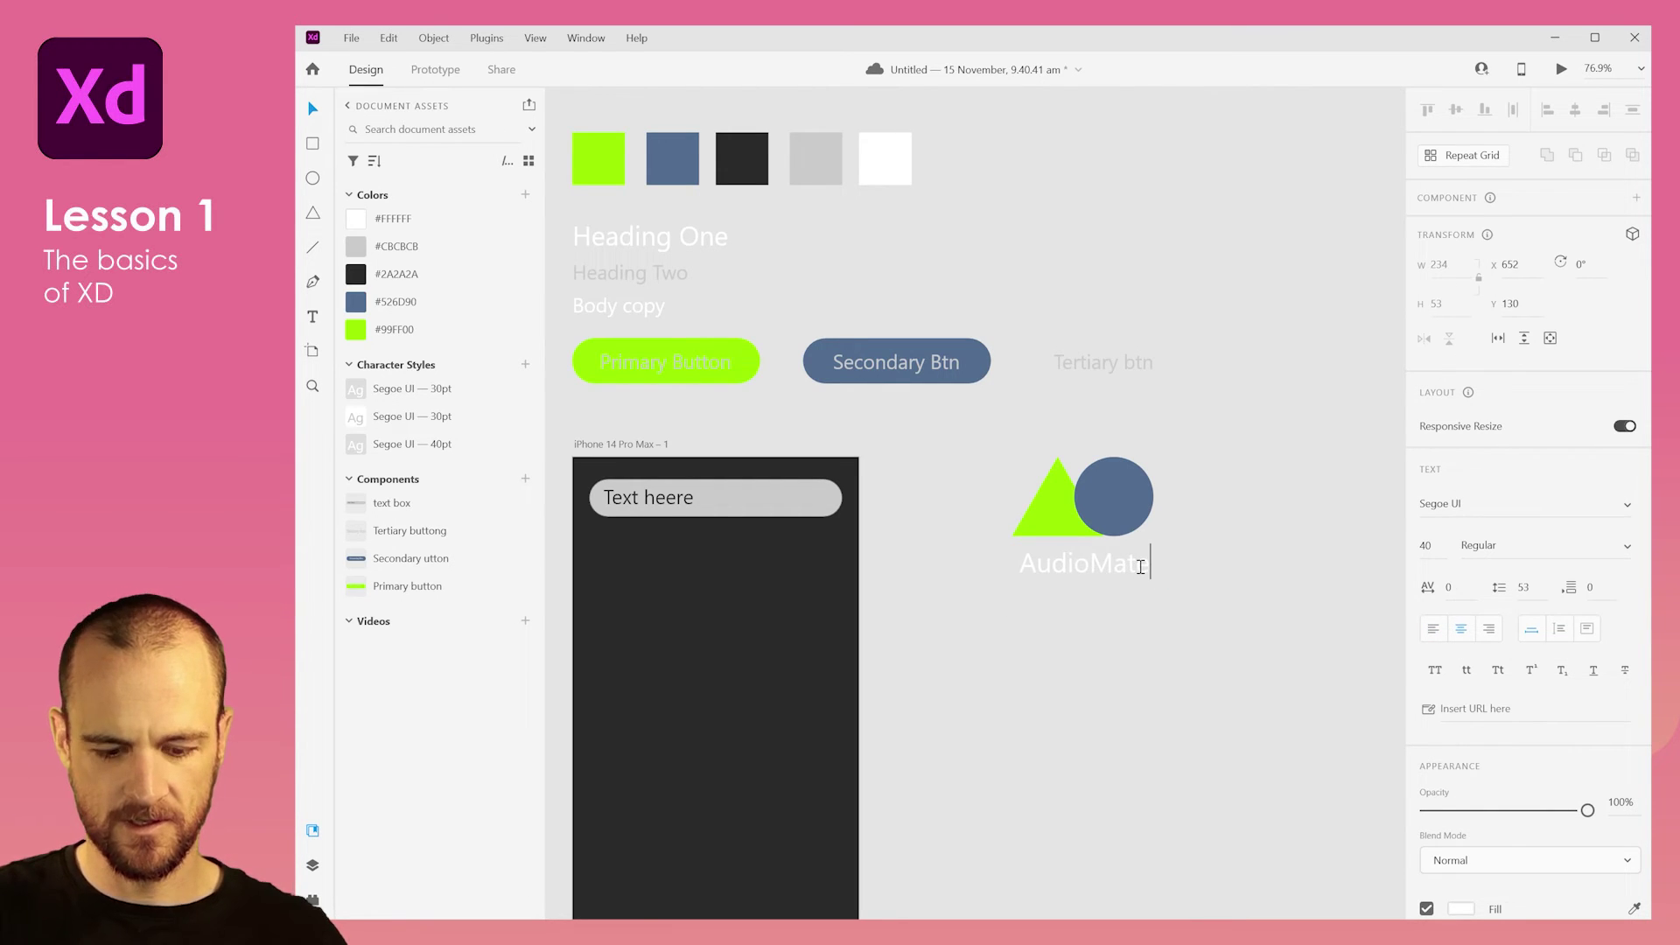
Color the "Mate" part of the AudioMate text with the saved #CBCBCB.
left_click_drag(1091, 567, 1160, 577)
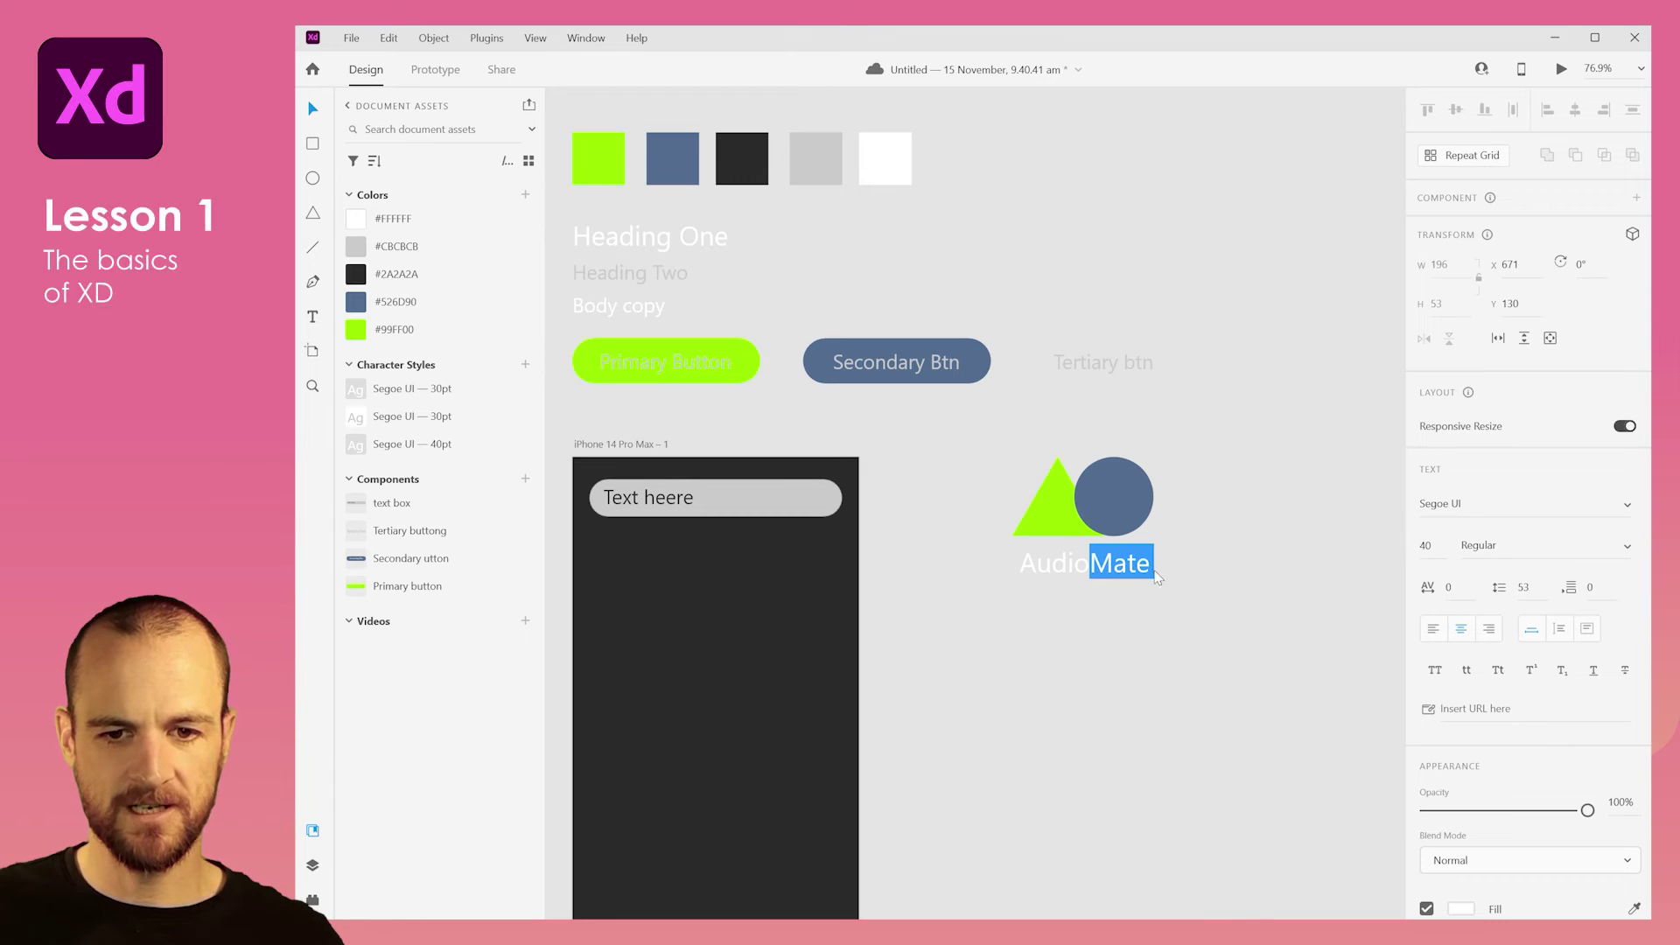
left_click(453, 250)
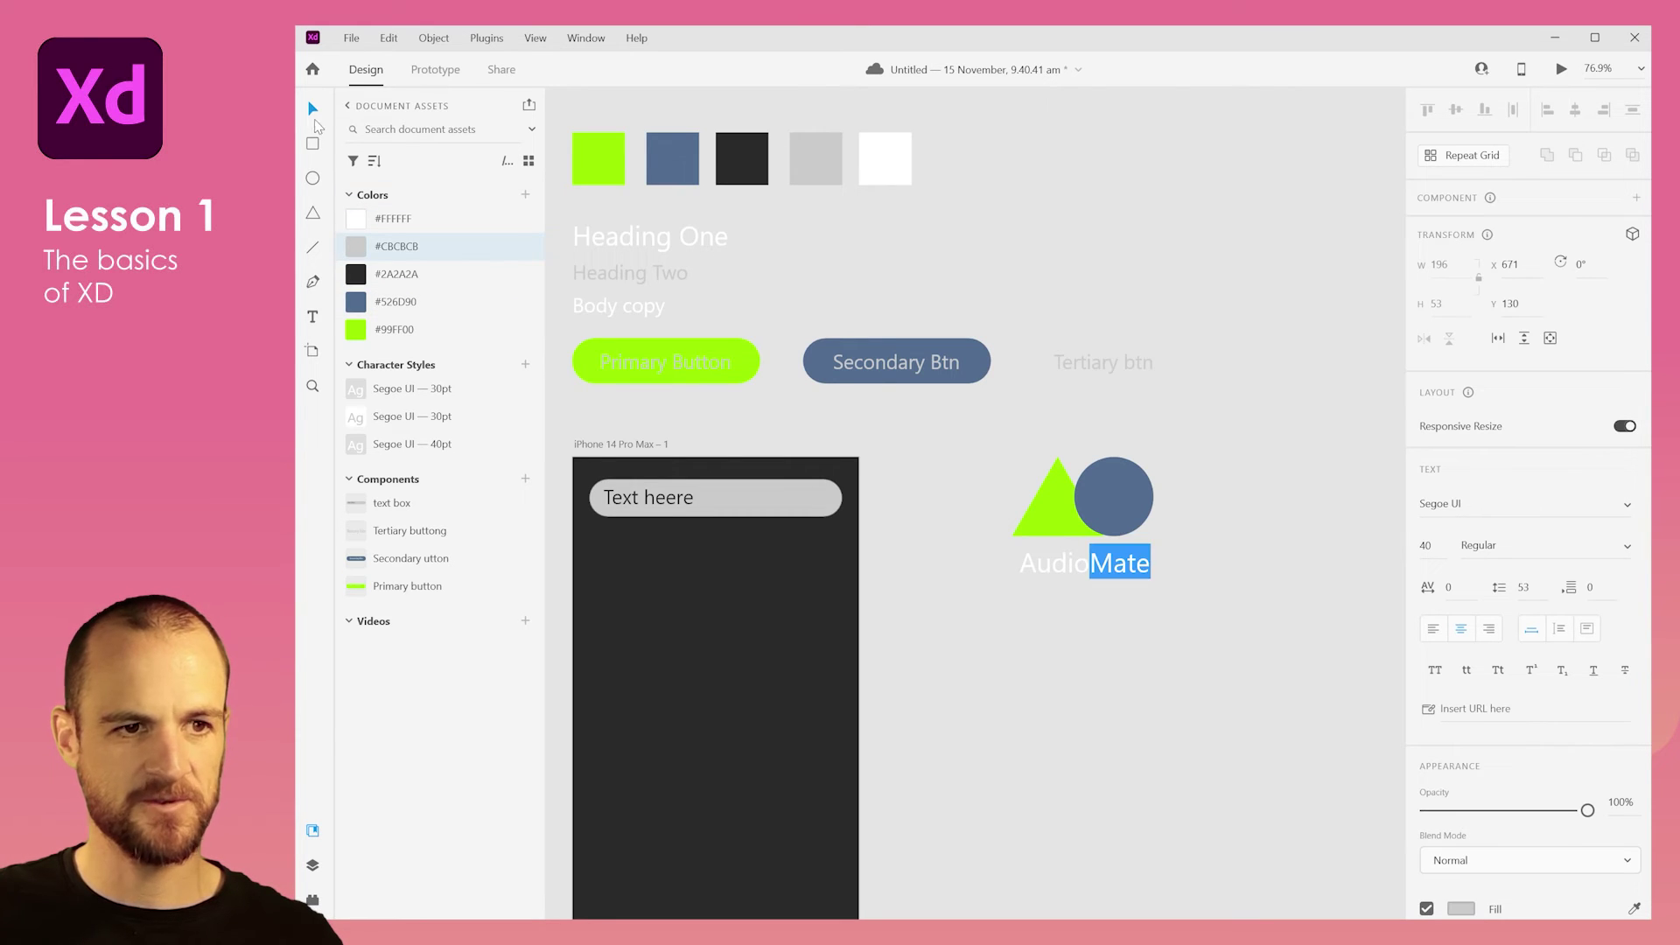
key("Escape")
left_click(966, 466)
Turn the triangle, circle and AudioMate text into one component and name it "Logo".
left_click_drag(967, 465, 1222, 638)
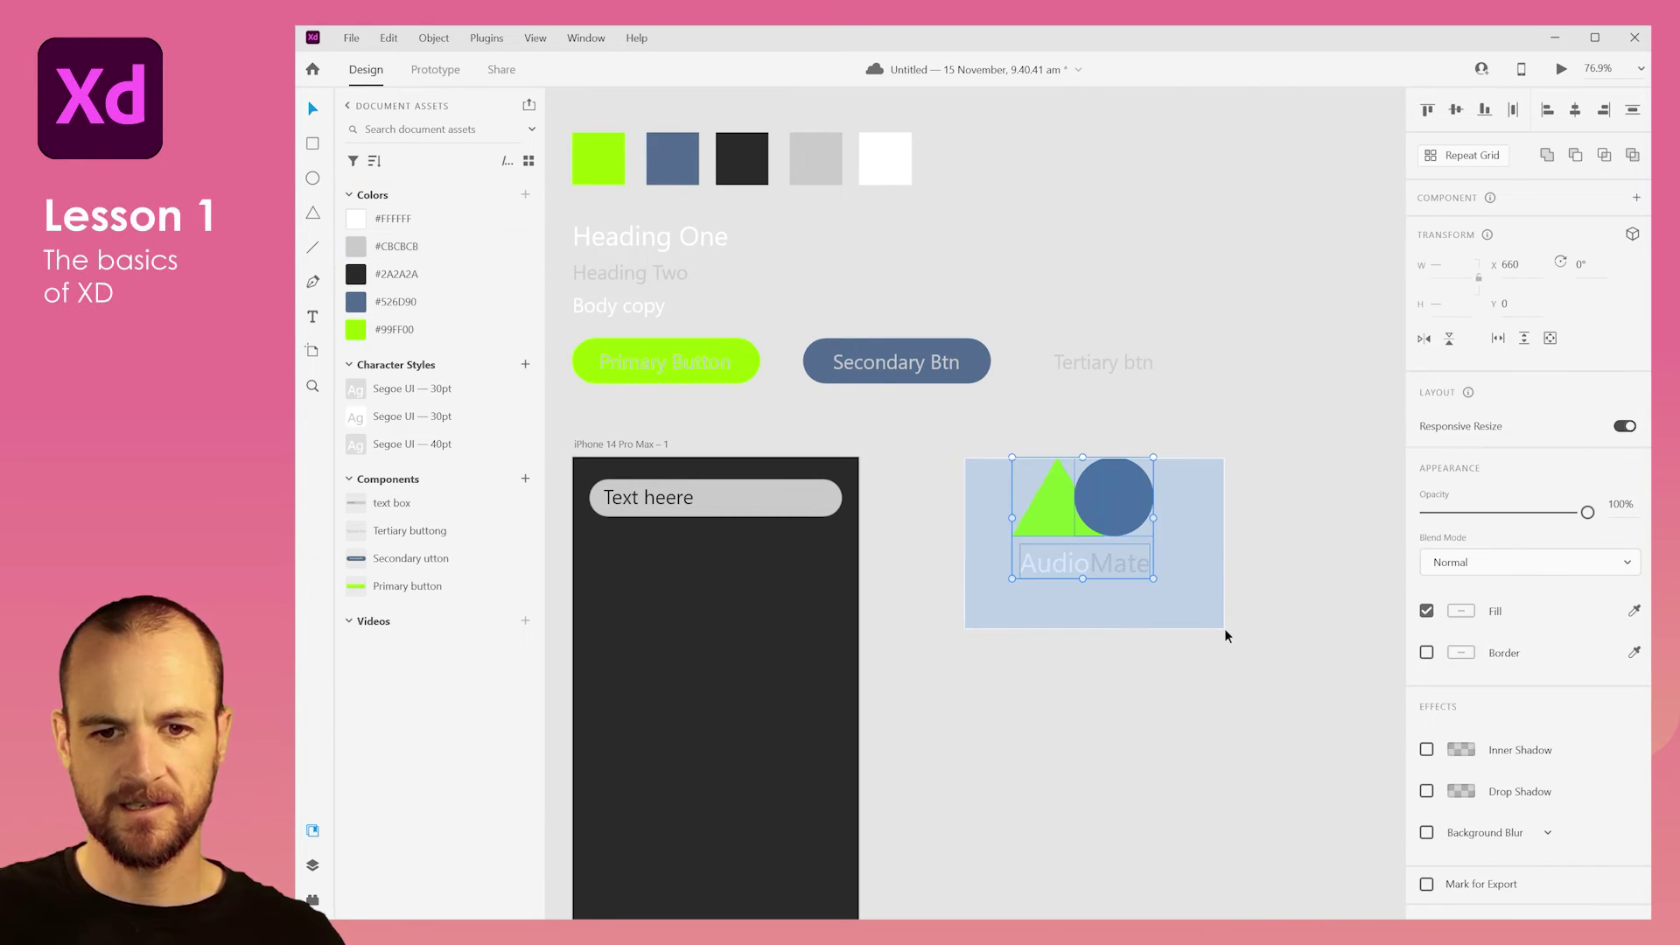
scroll(1138, 595, "down", 2)
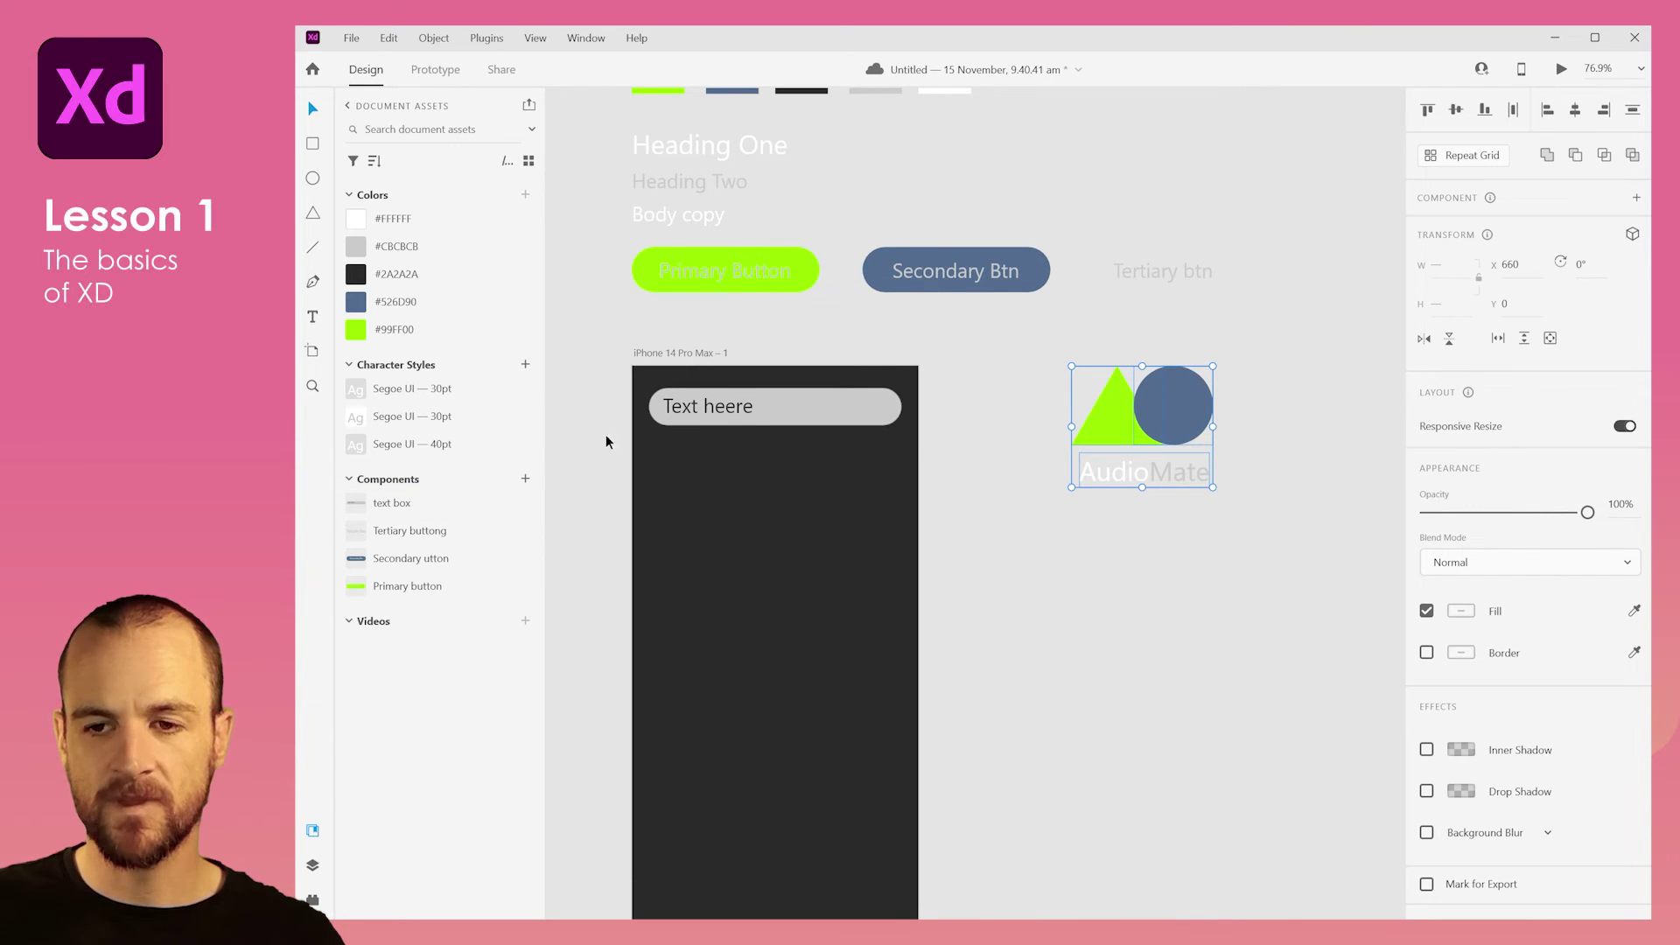
left_click(526, 477)
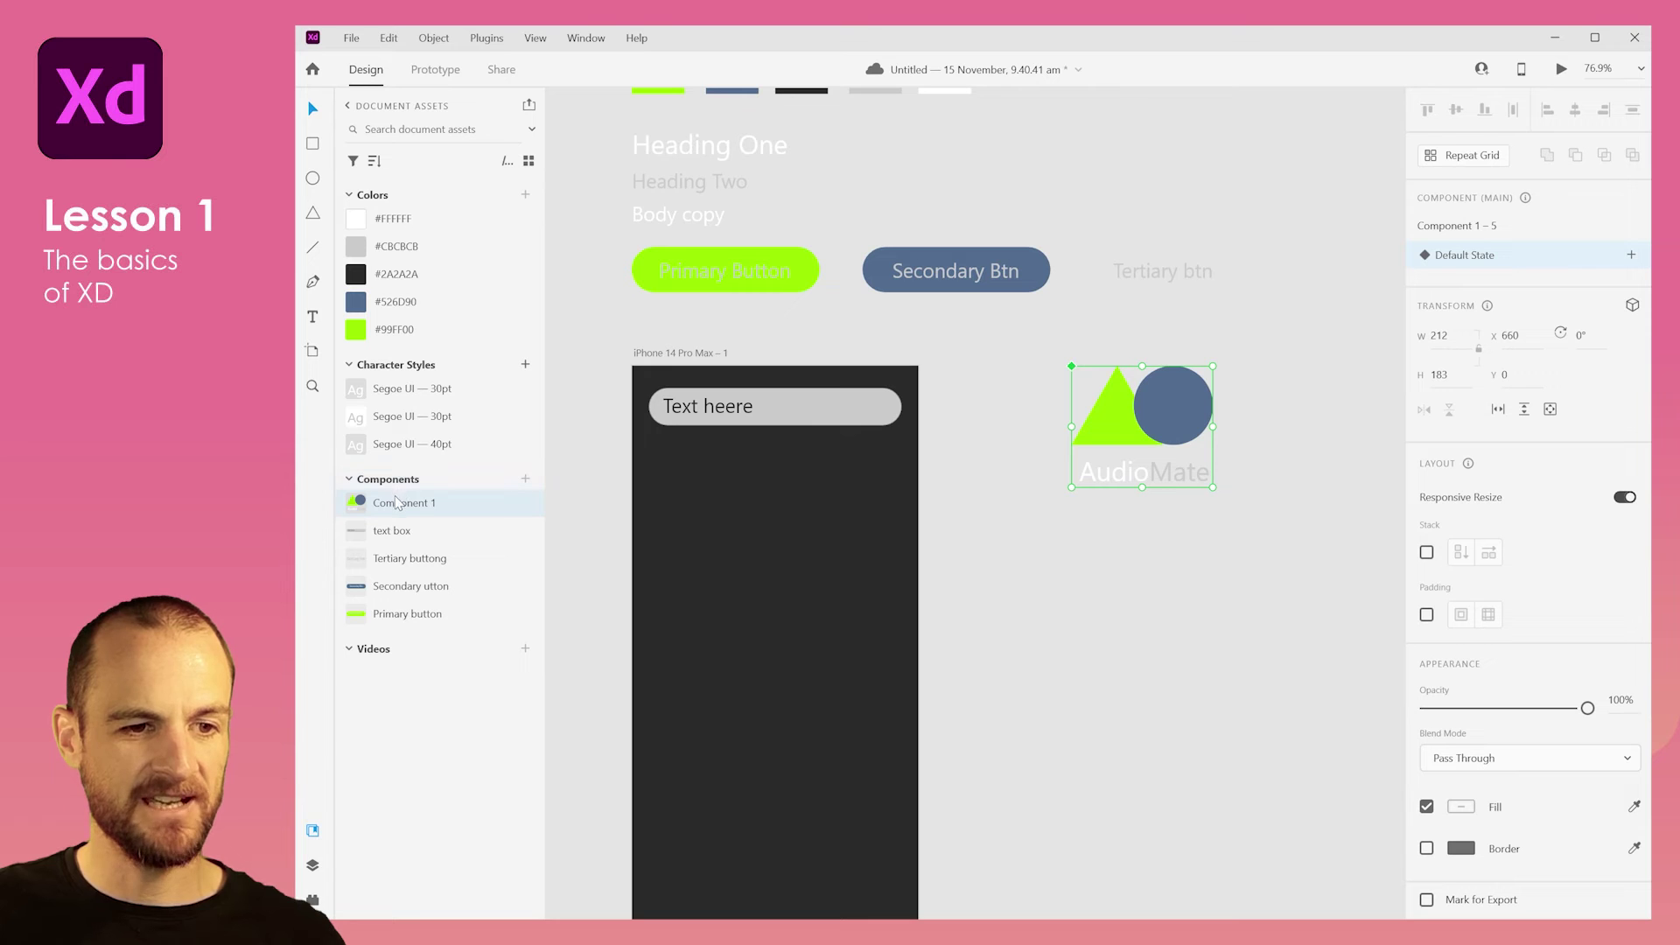
double_click(397, 502)
type("L")
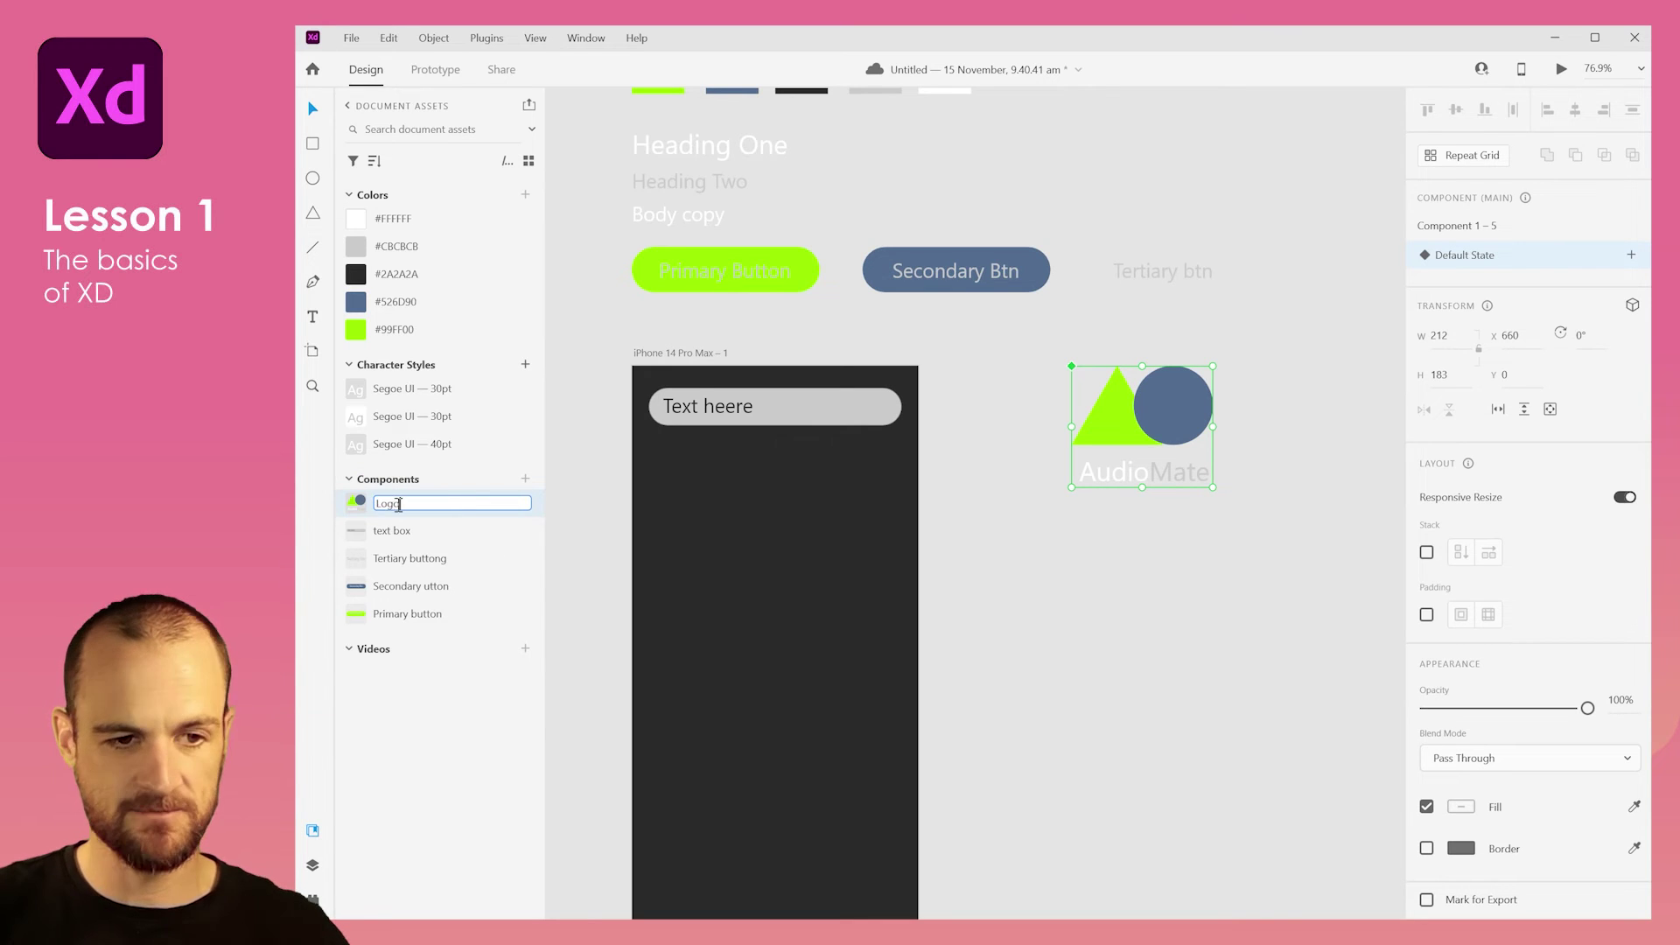
type("ogo")
key("Return")
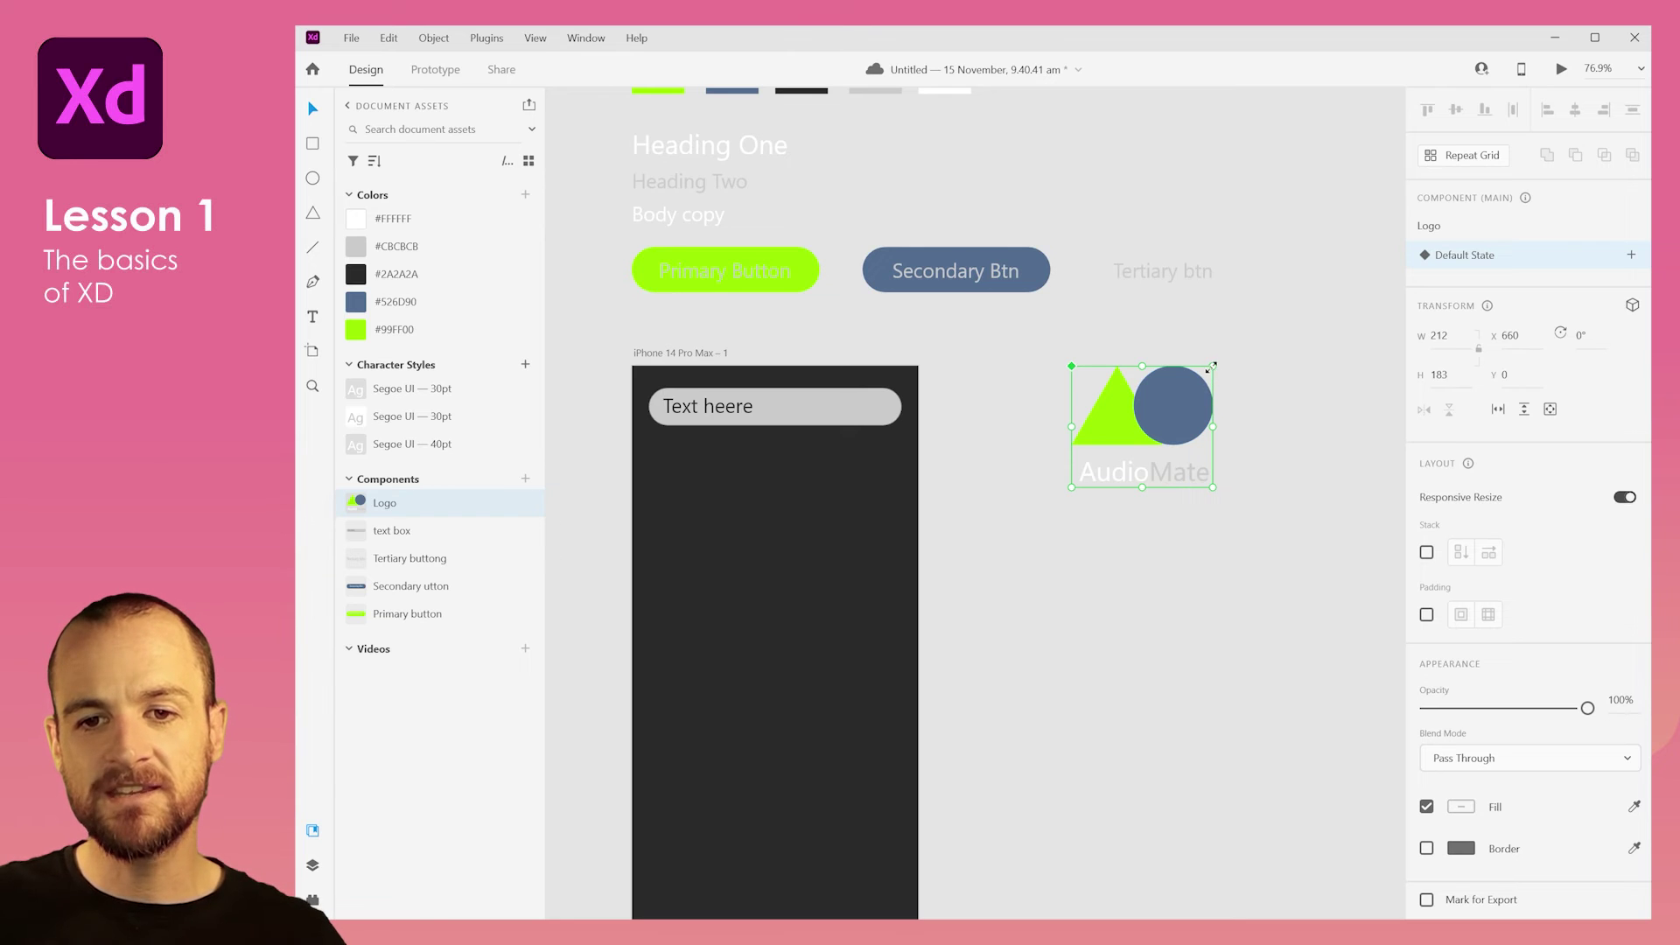
Turn off Responsive Resize for the Logo component and enlarge it to about 224 by 194.
left_click_drag(1213, 368, 1245, 417)
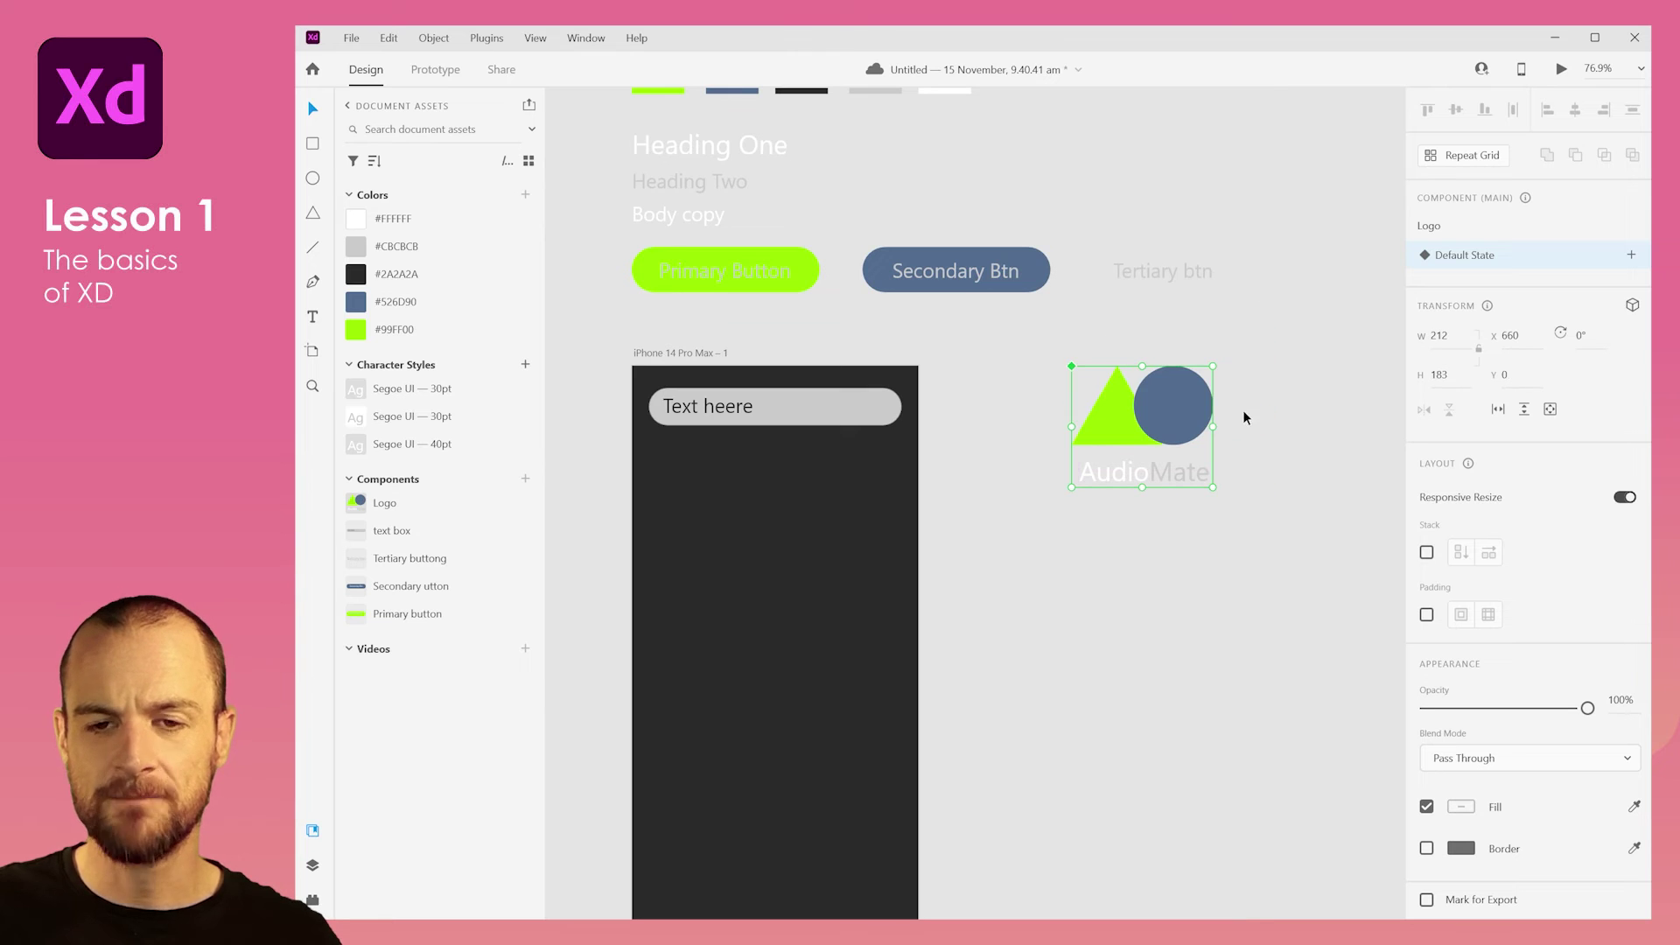
left_click(1625, 498)
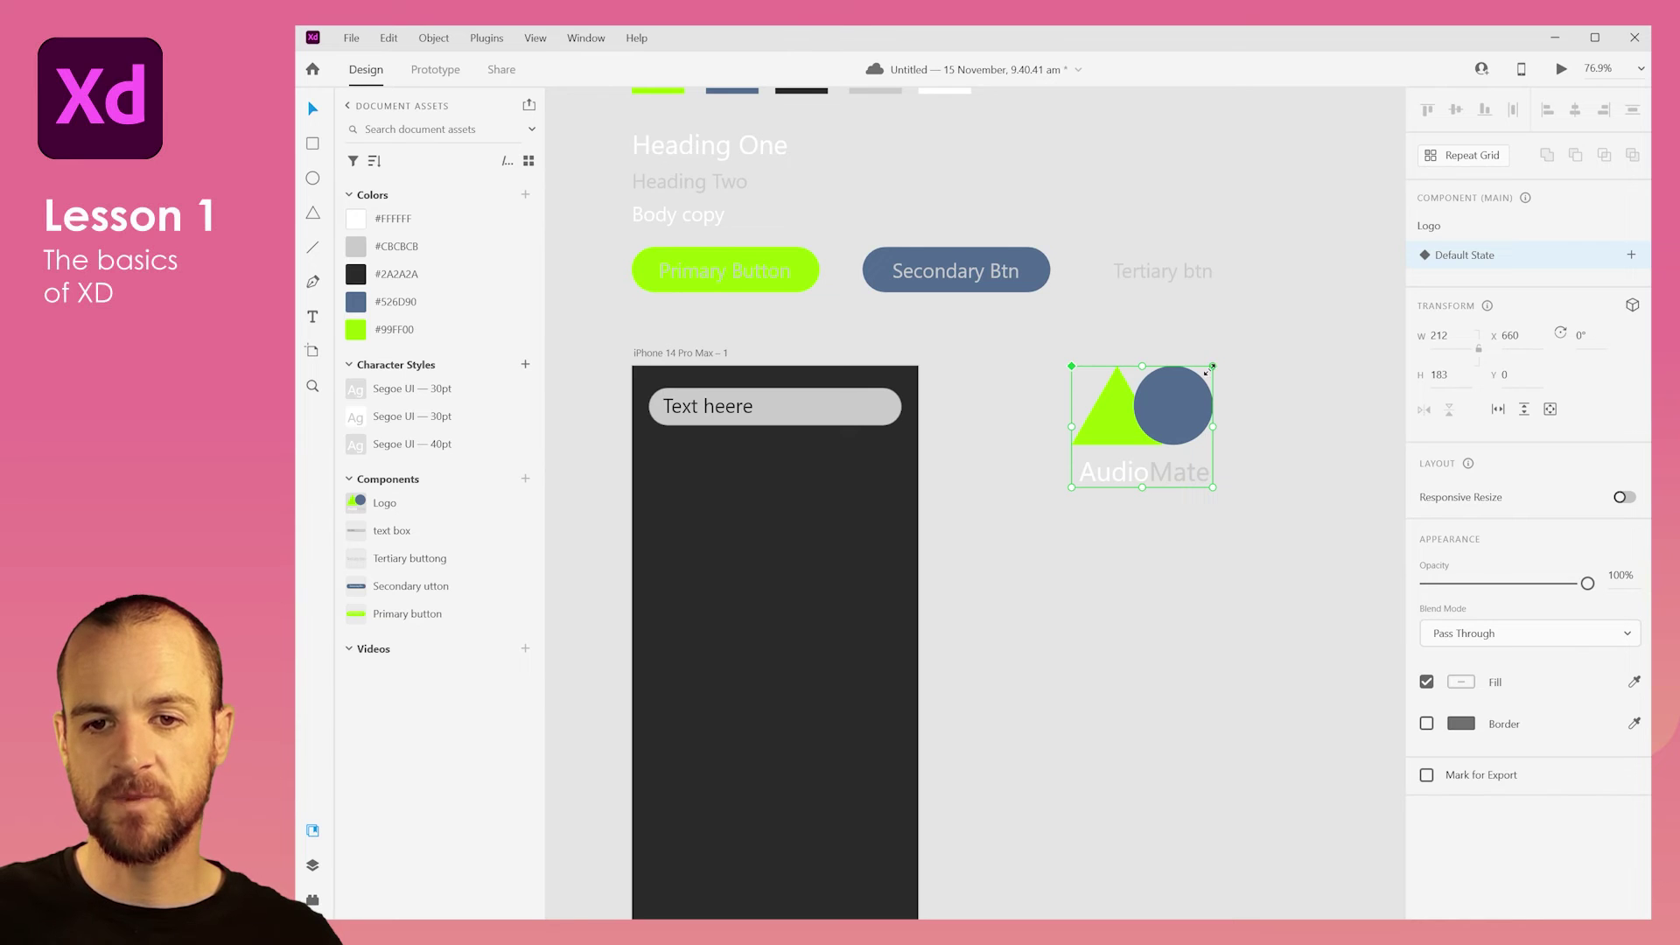
mouse_move(1212, 367)
left_mouse_down()
mouse_move(1164, 412)
mouse_move(1222, 356)
left_mouse_up()
scroll(1021, 528, "down", 4)
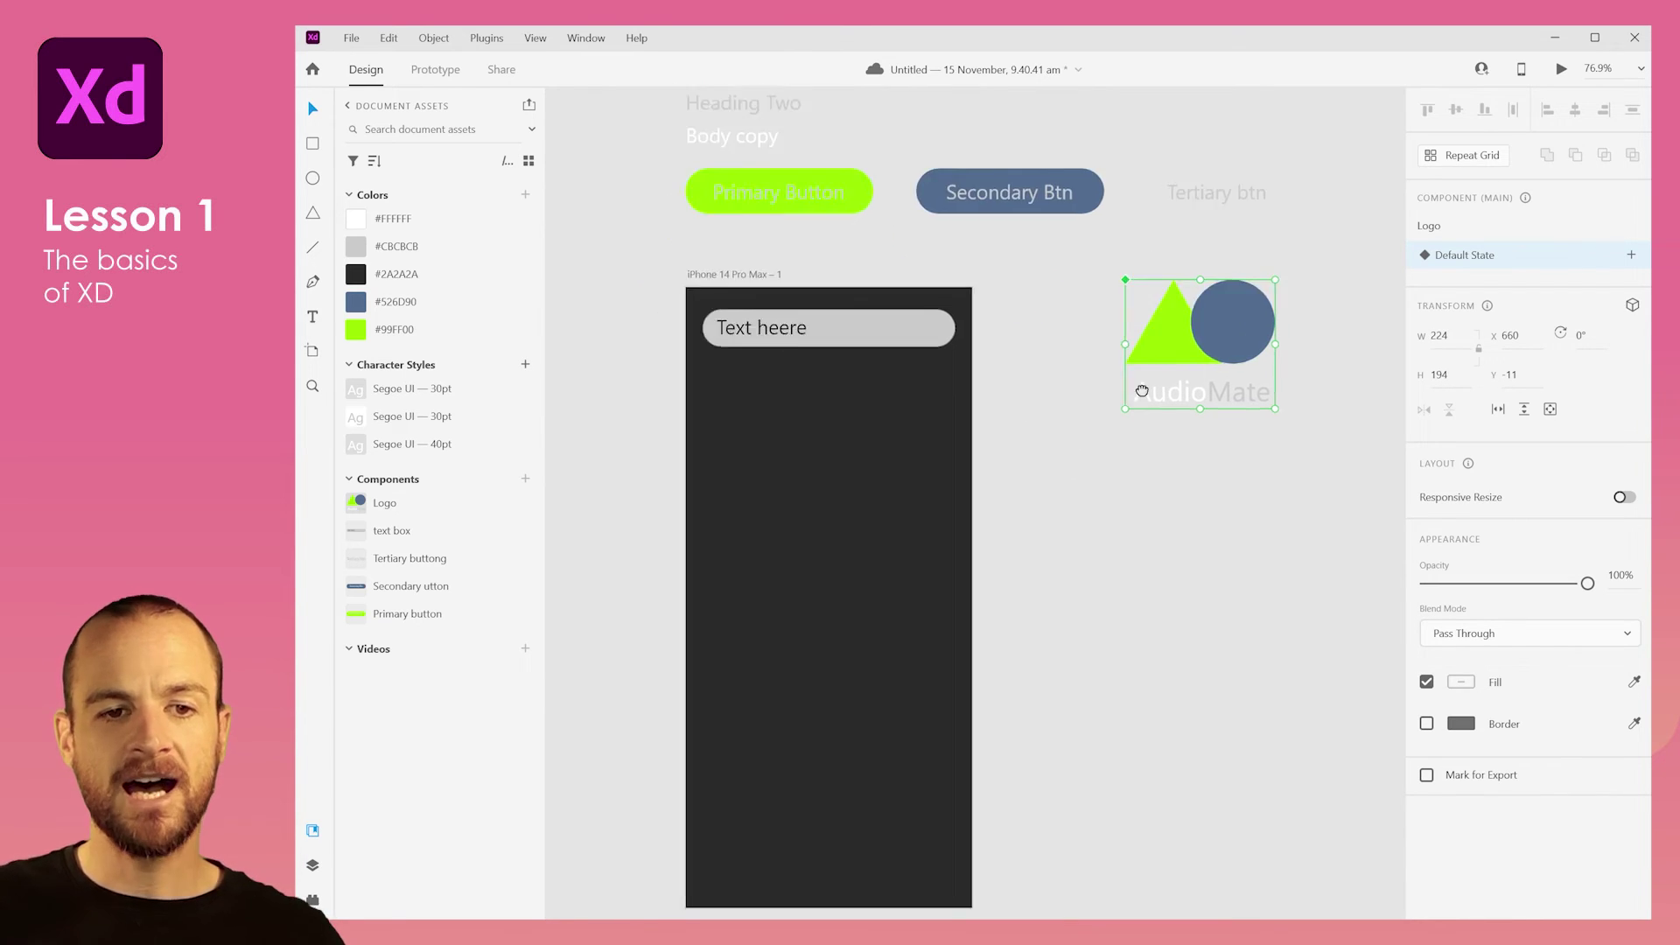
Move the main text box component out of the artboard to beside the headings, and move the main Logo above the artboard area.
key("Escape")
left_click(869, 348)
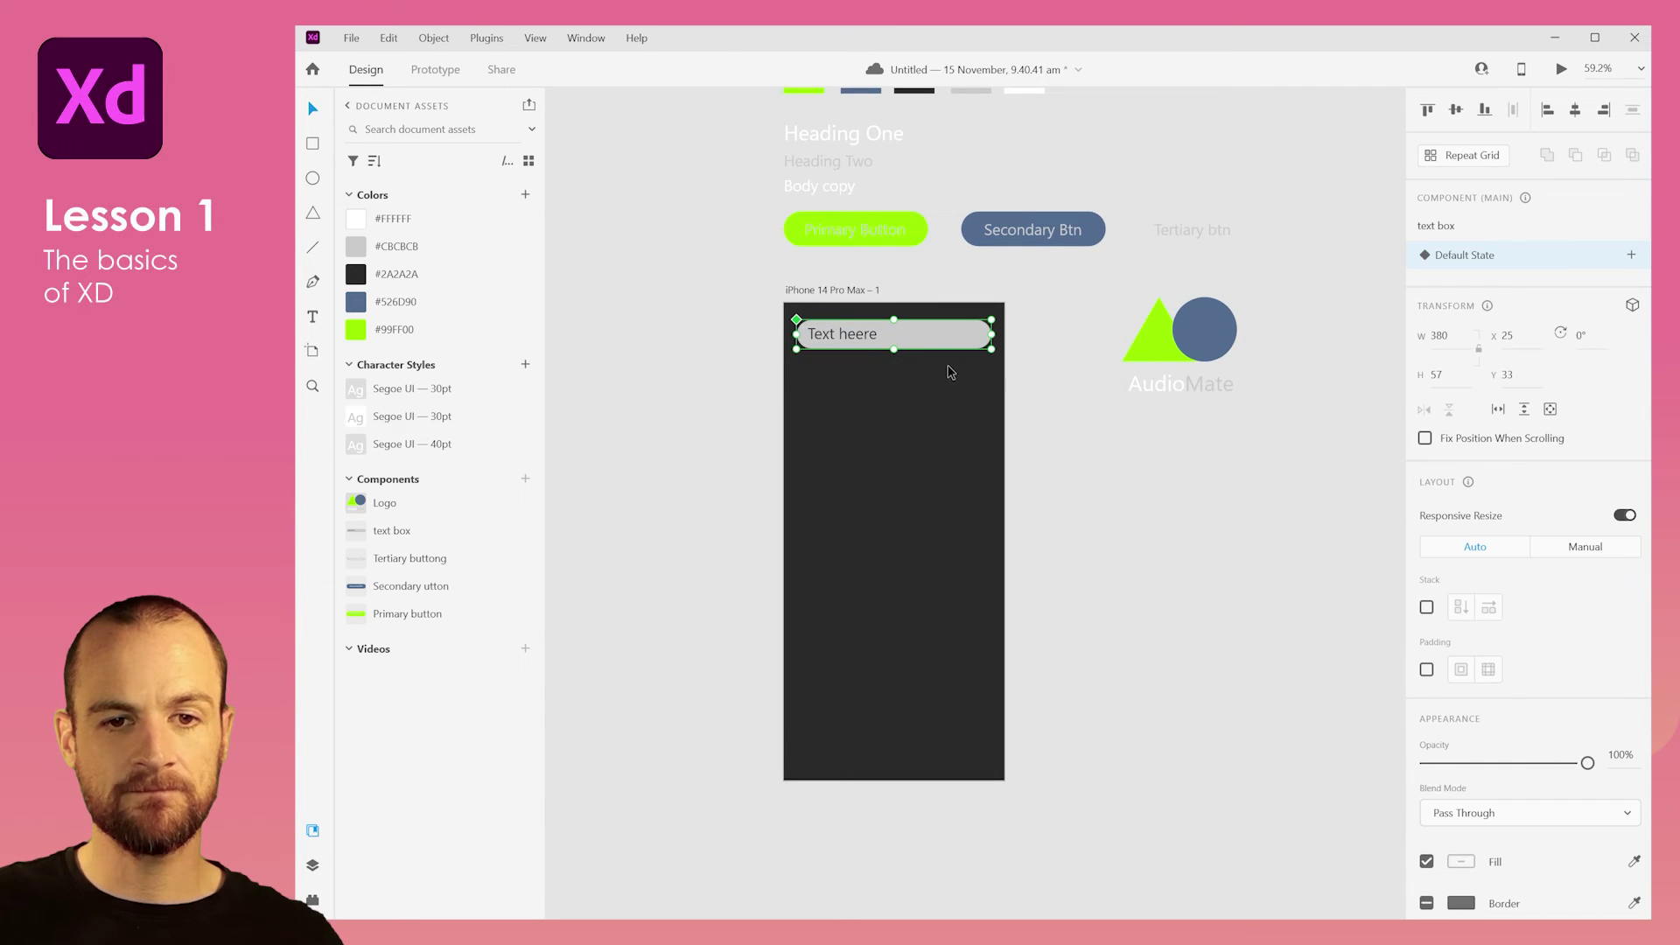
left_click_drag(924, 348, 1141, 187)
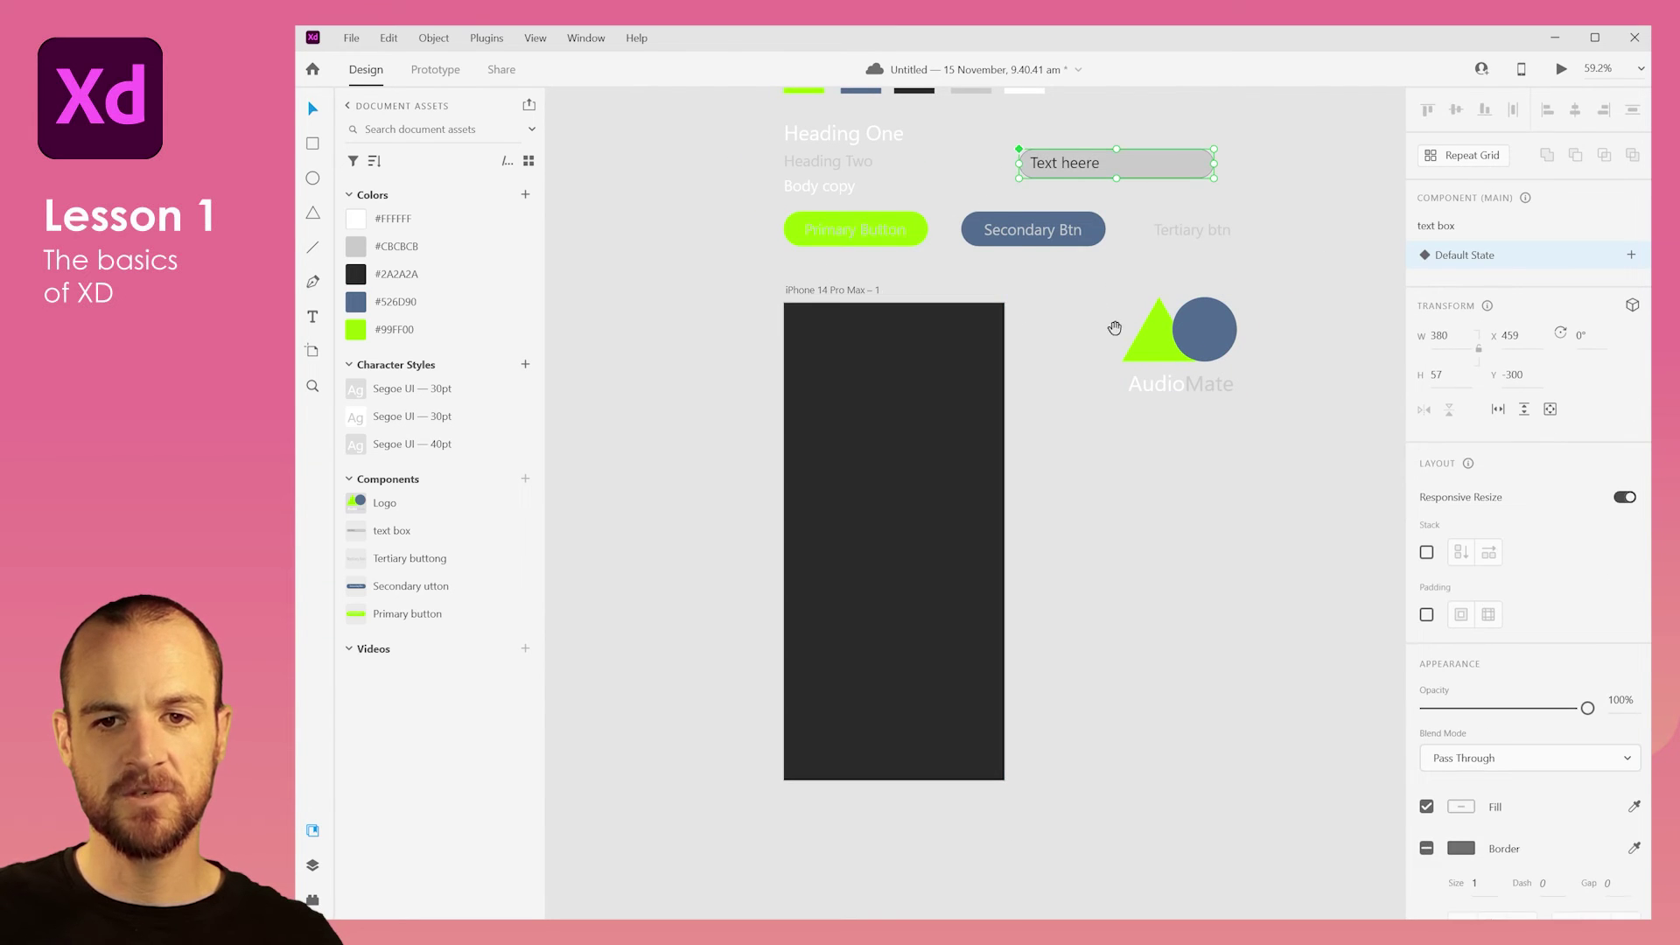
left_click_drag(1115, 327, 1065, 373)
left_click(1121, 407)
left_click_drag(1168, 388, 1288, 157)
left_click(1065, 502)
scroll(1065, 502, "left", 1)
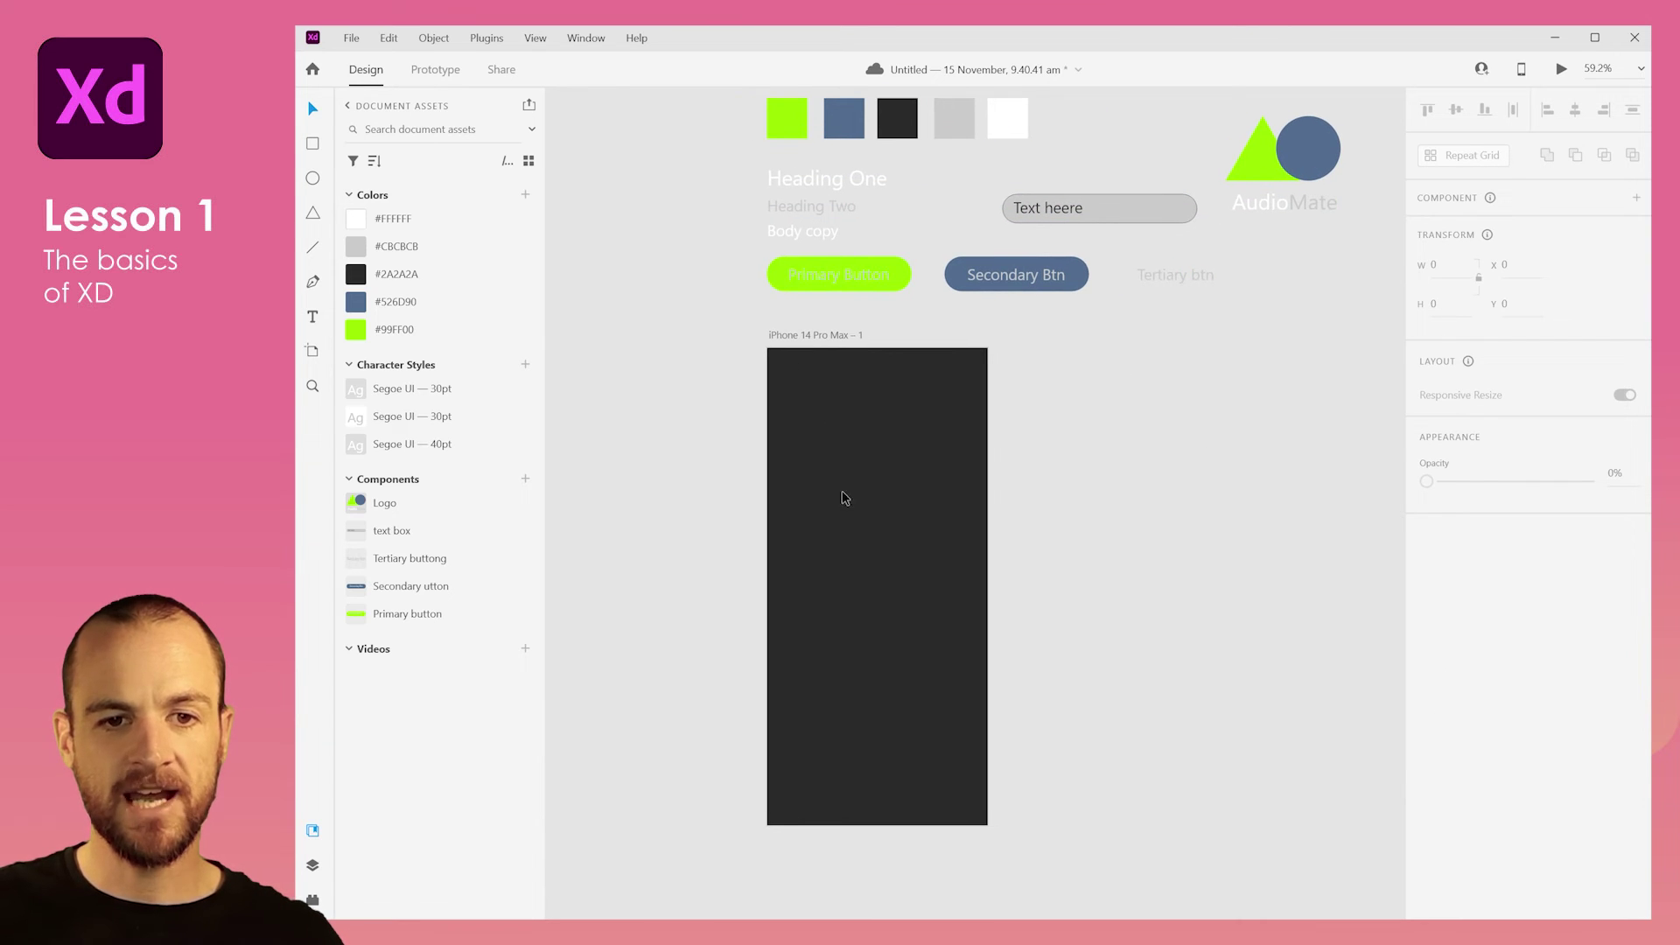
Duplicate the empty artboard alongside the original and place a scaled-down Logo instance, horizontally centered, in the upper half of the first artboard.
left_click_drag(814, 337, 1110, 339)
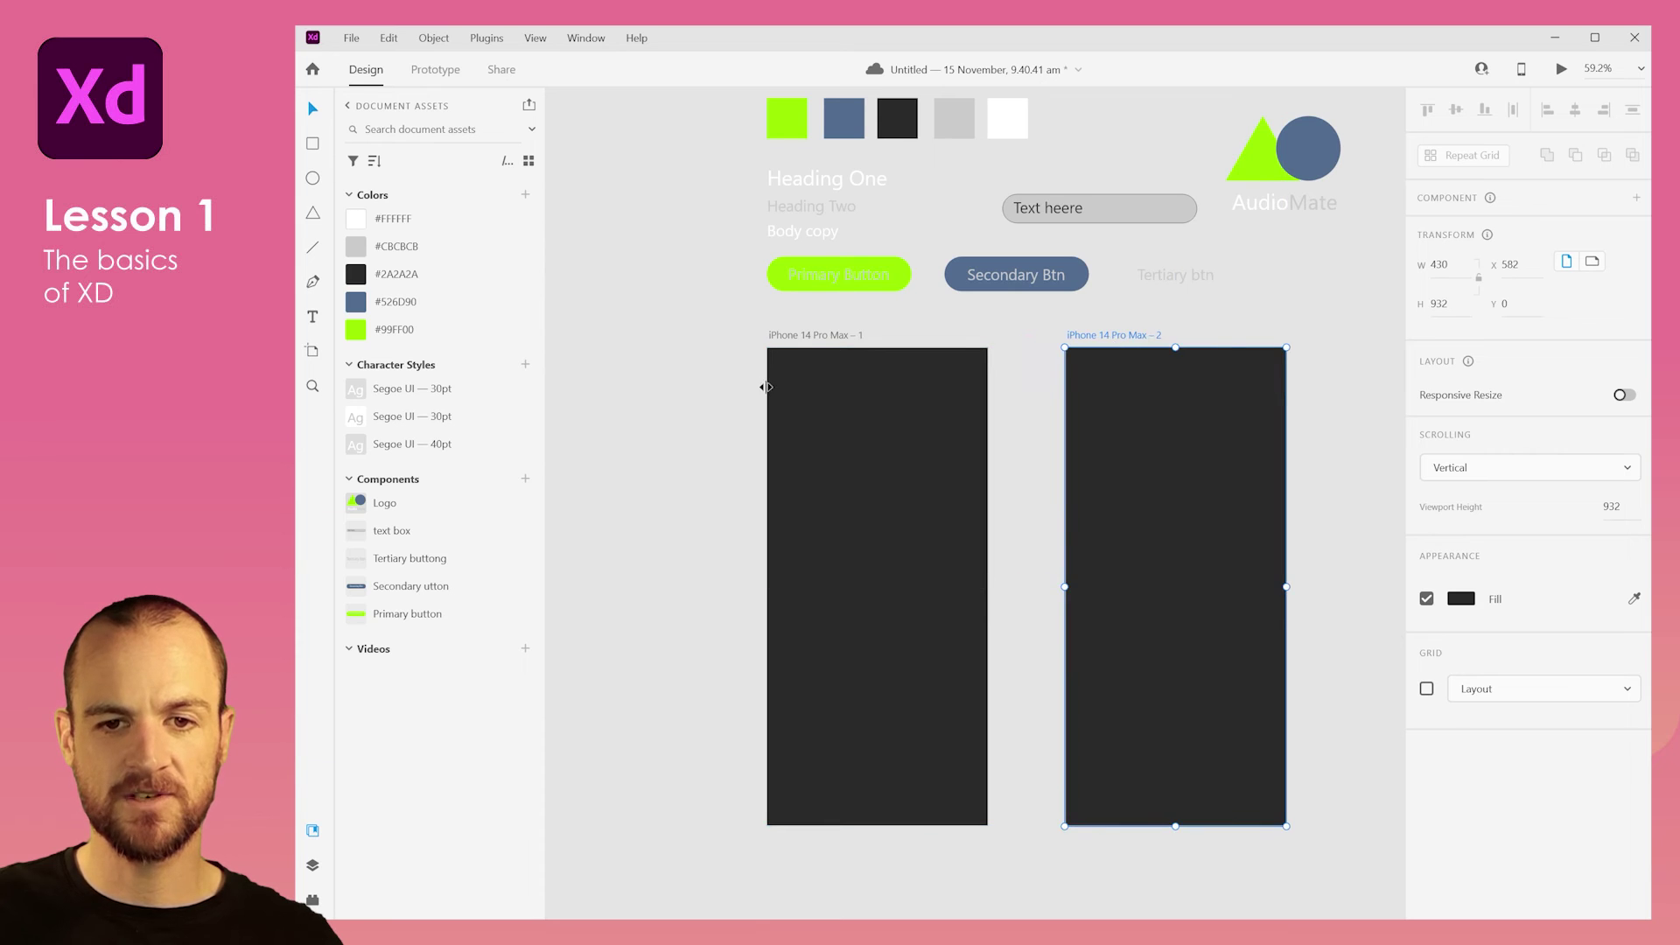
key("Escape")
left_click_drag(389, 506, 851, 491)
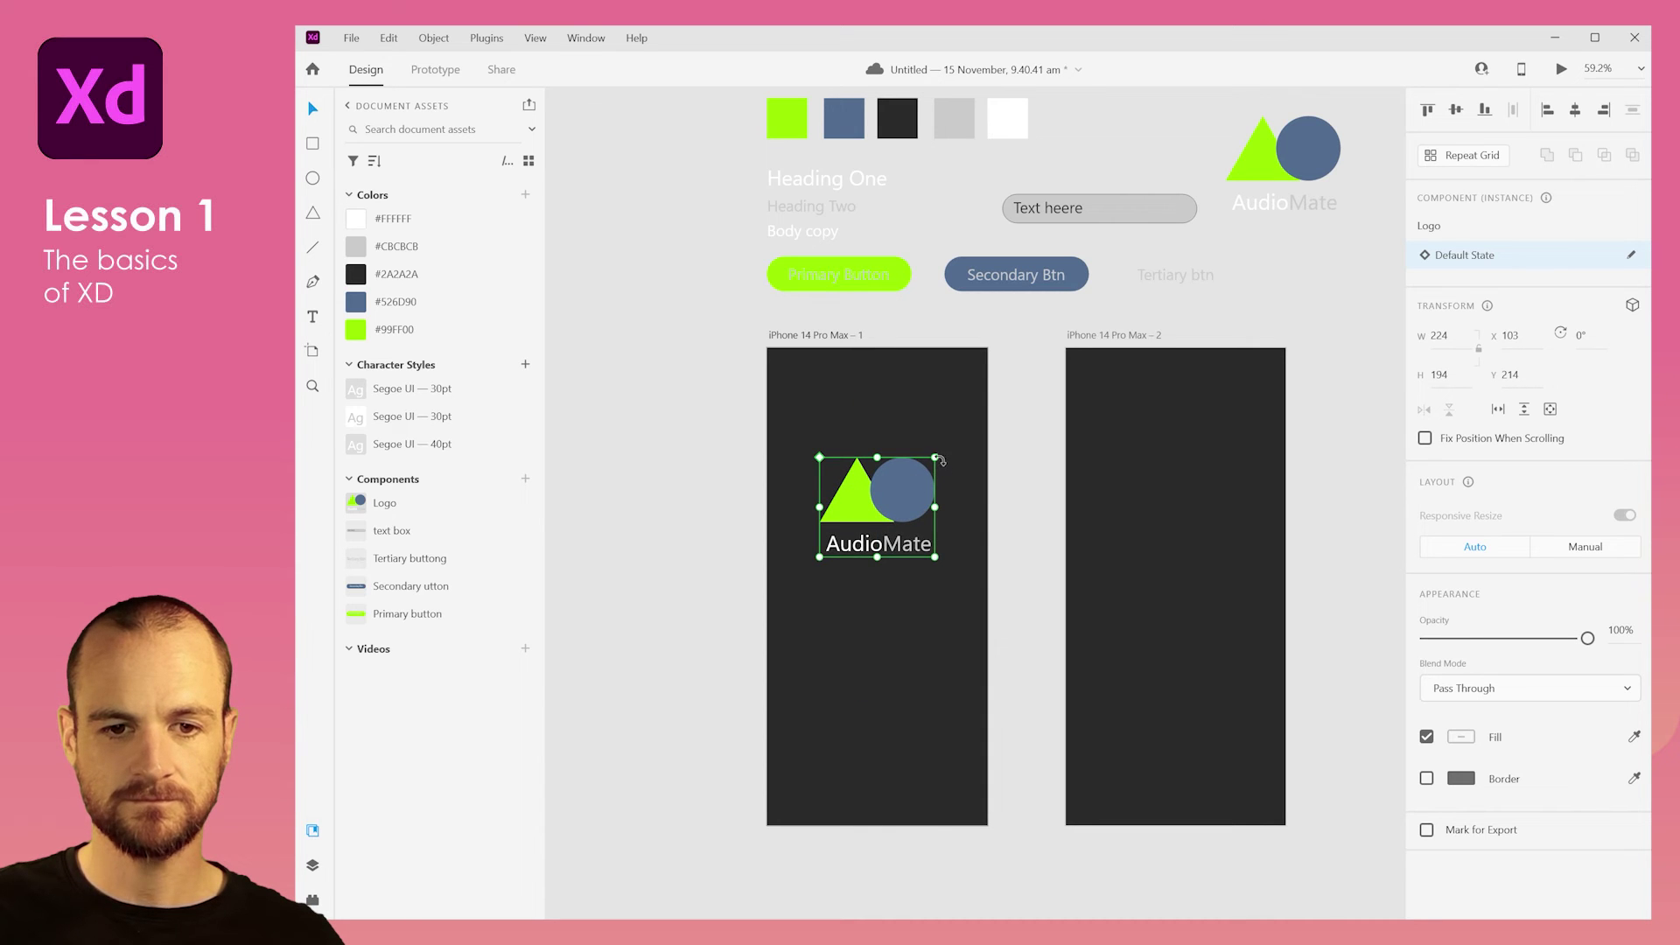
left_click_drag(935, 456, 959, 389)
key("ctrl+1")
left_click(632, 395)
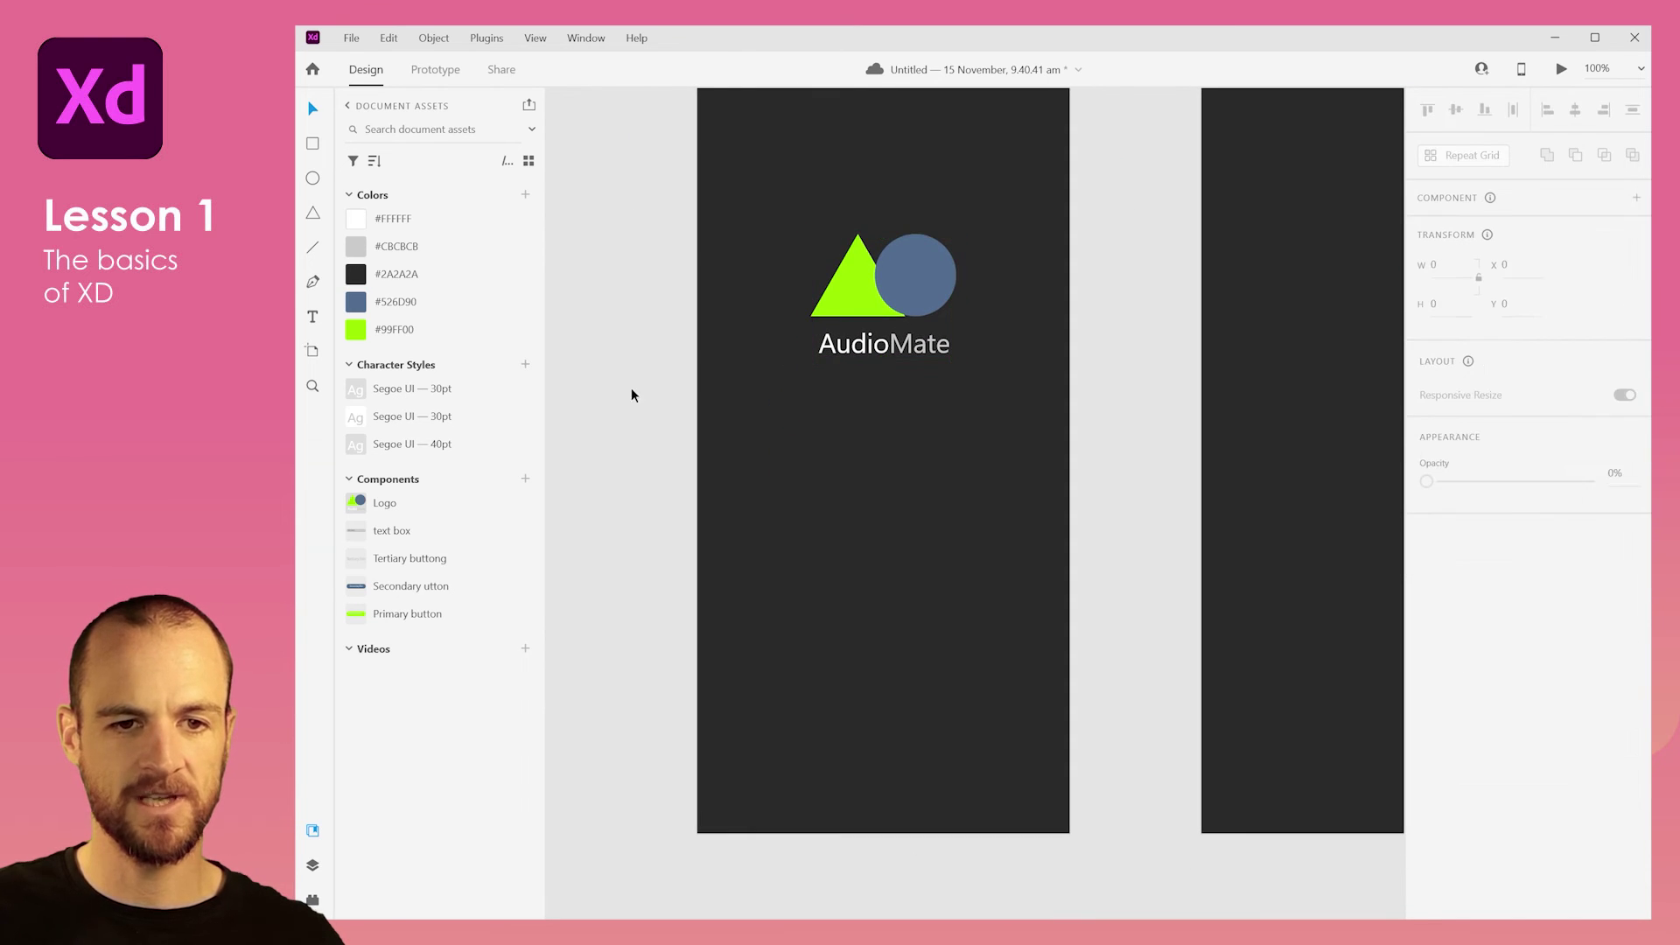
Place a Primary button instance centered below the logo on the first artboard and change its label to "Sign in".
left_click_drag(407, 613, 825, 426)
left_click(854, 433)
double_click(854, 430)
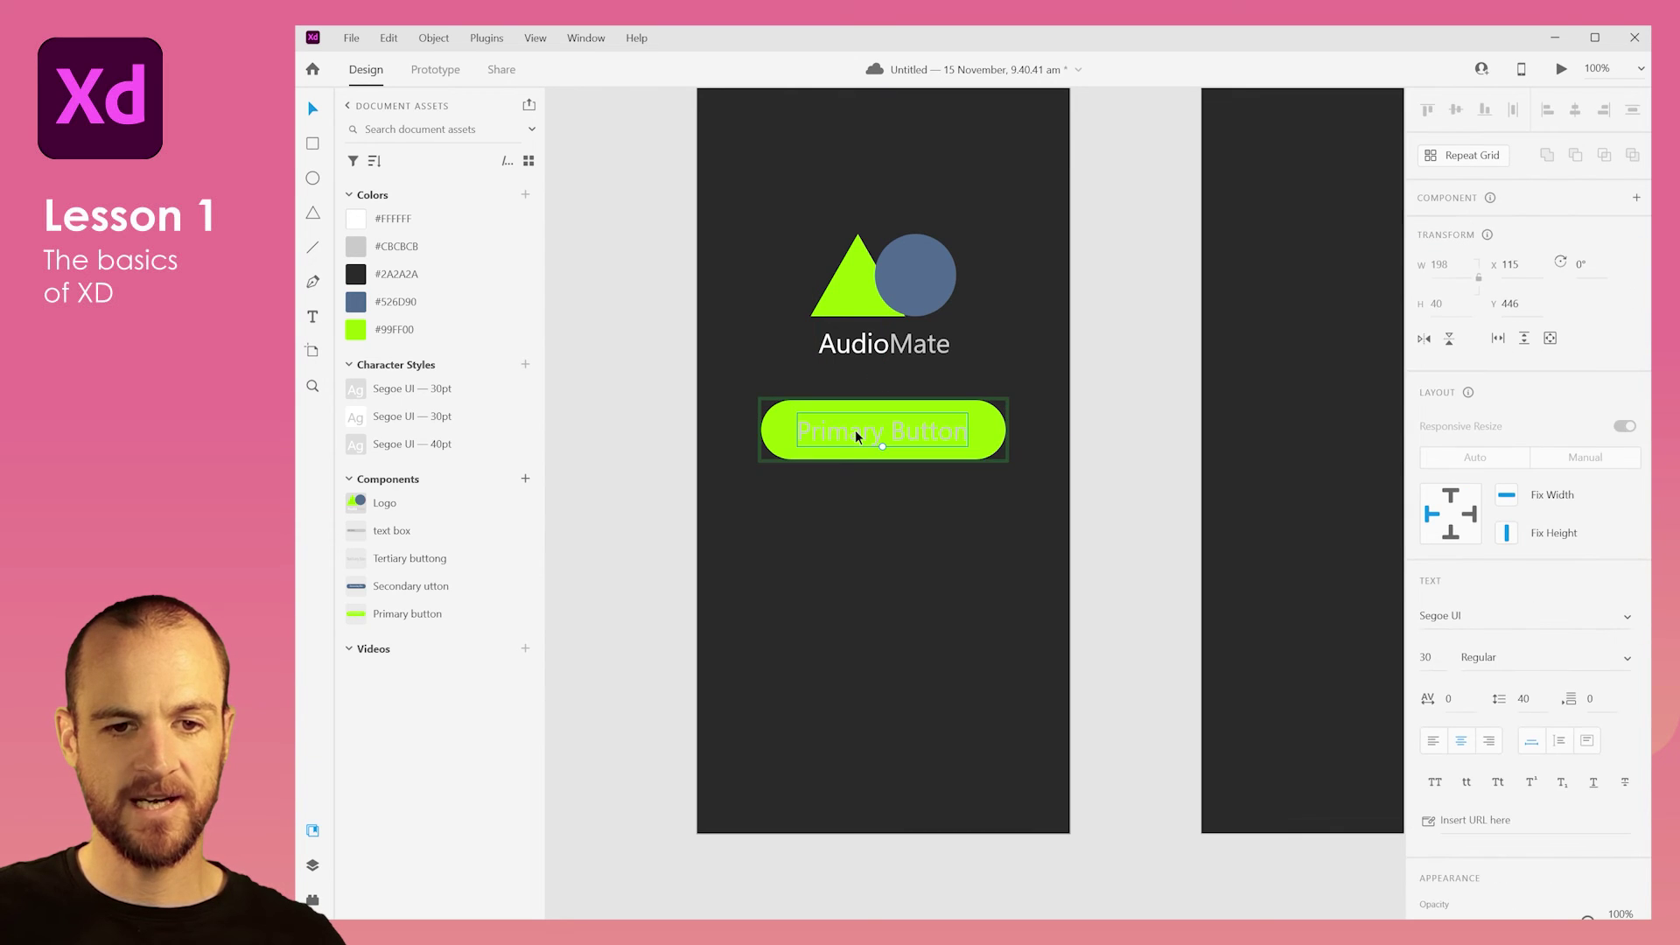
double_click(854, 430)
type("Sign in")
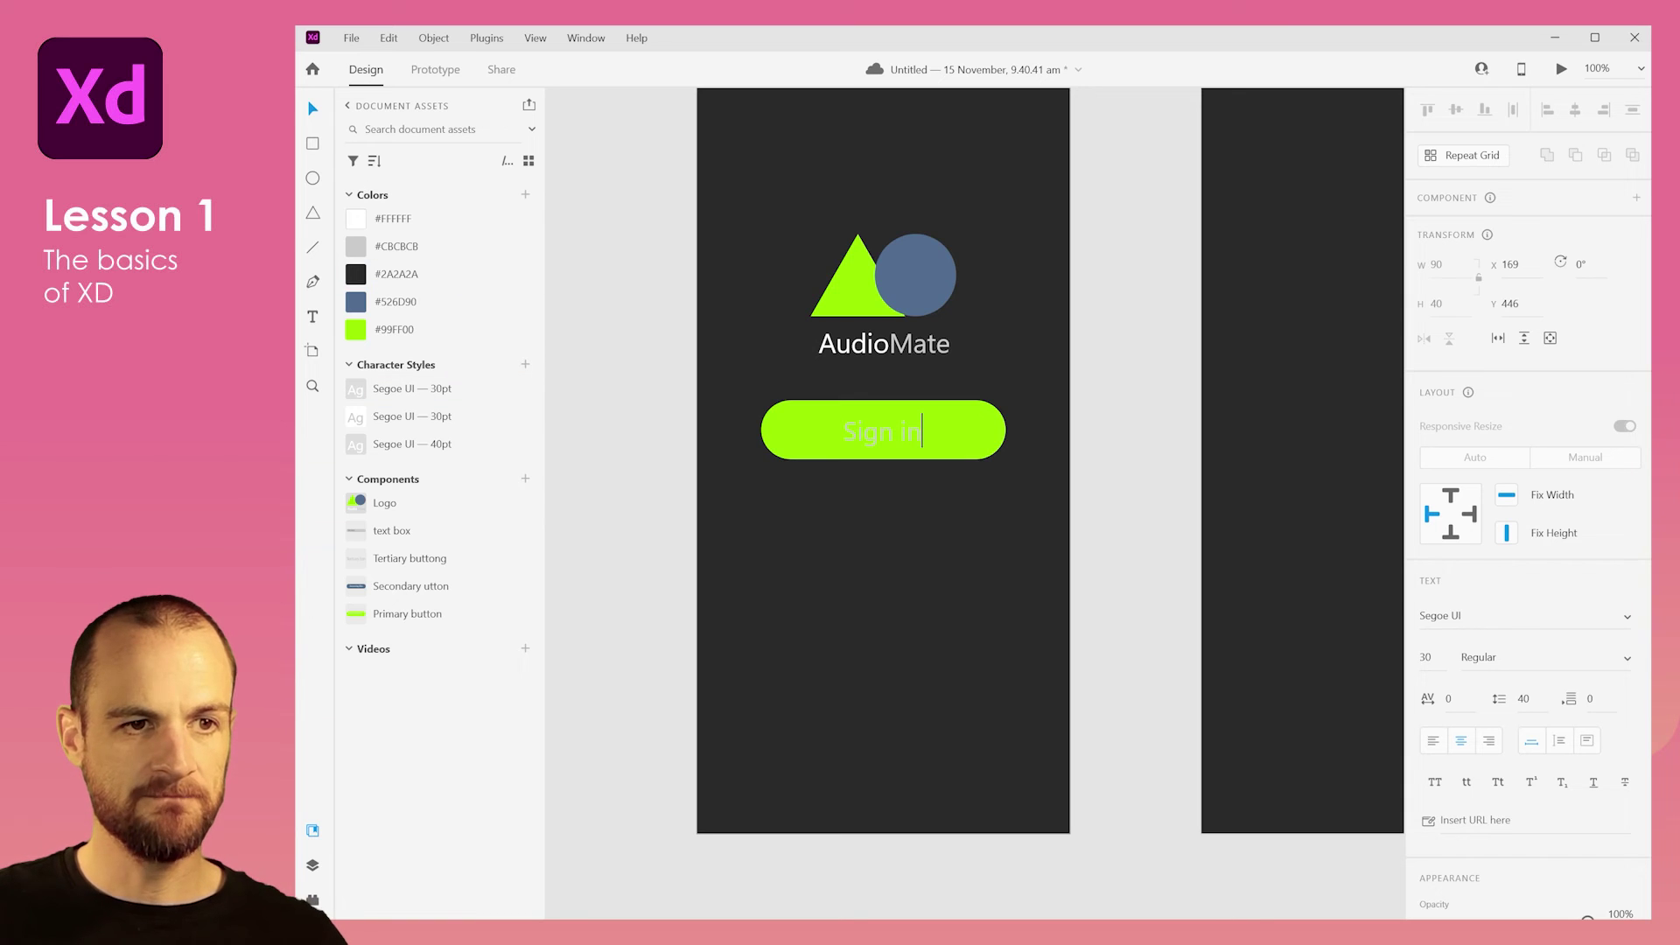
left_click(313, 109)
left_click(609, 381)
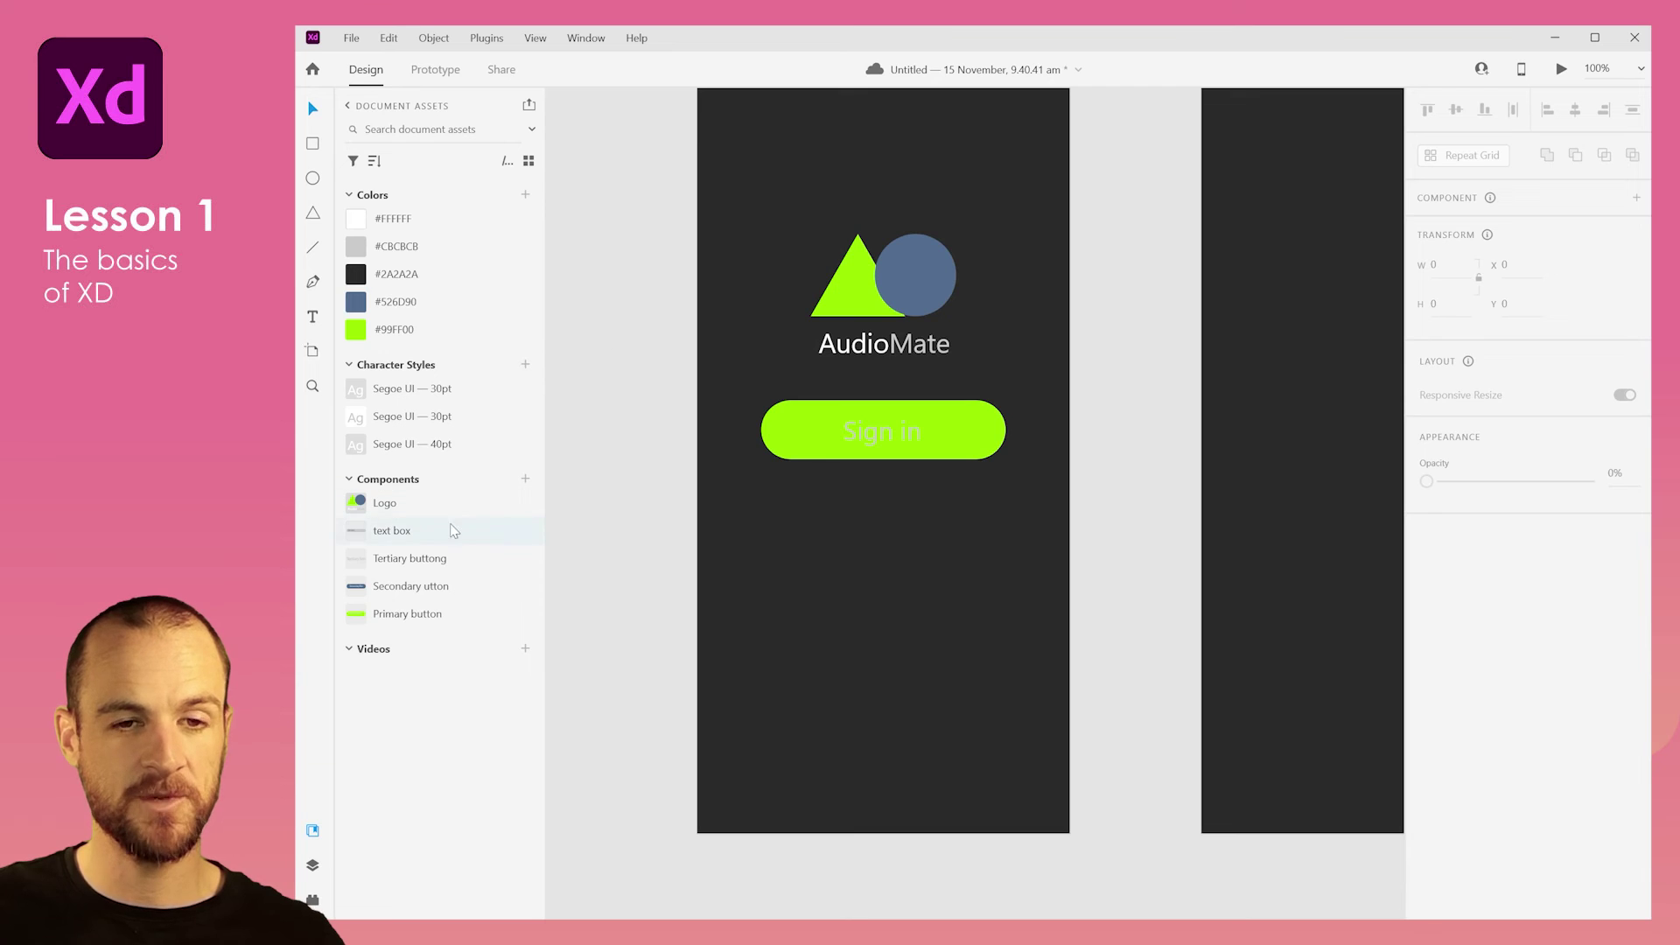
Place a secondary button instance directly below the Sign in button and change its label to "Create Account".
left_click_drag(433, 593, 827, 499)
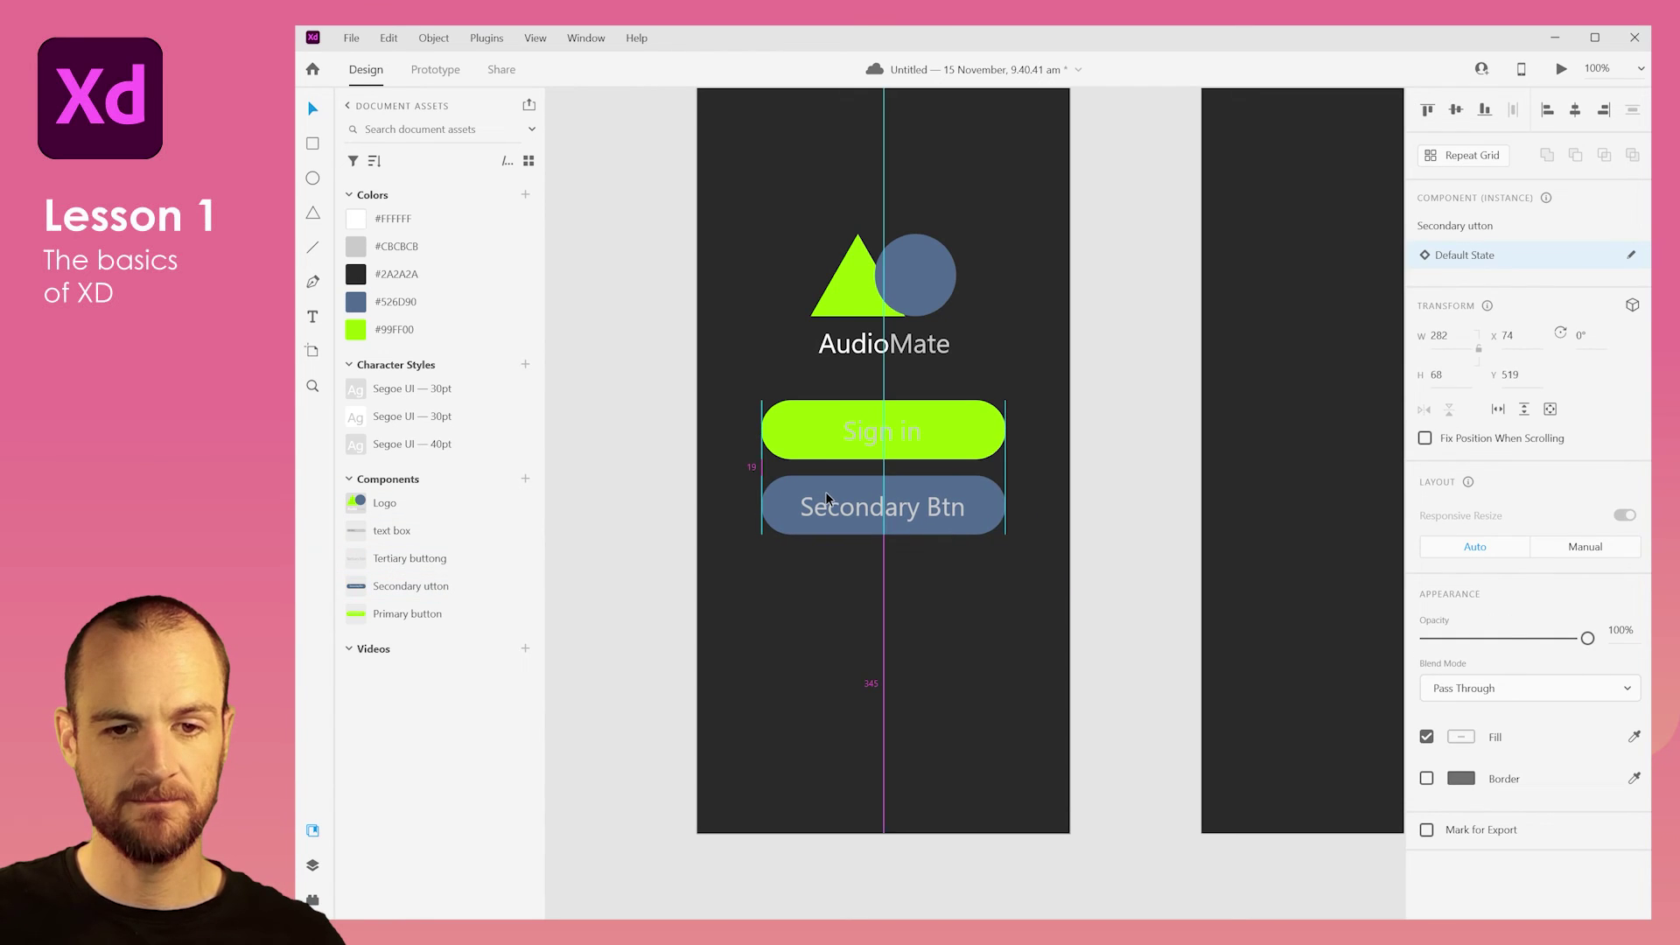
left_click(850, 544)
left_click(870, 521)
double_click(868, 515)
double_click(876, 509)
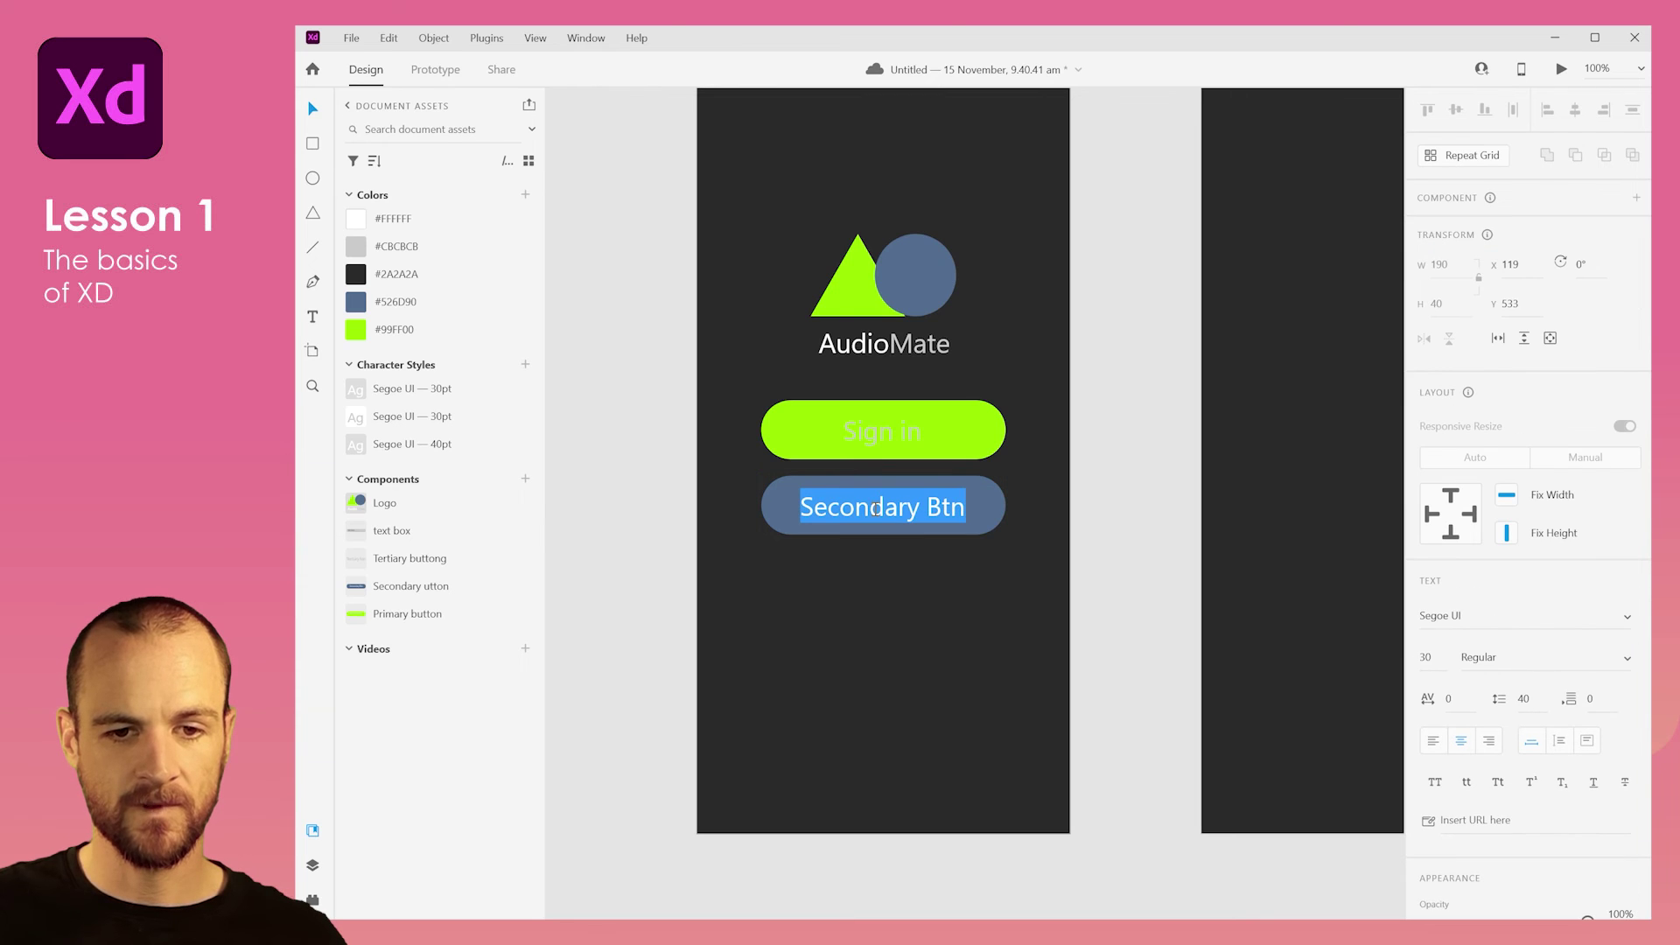
type("Creat")
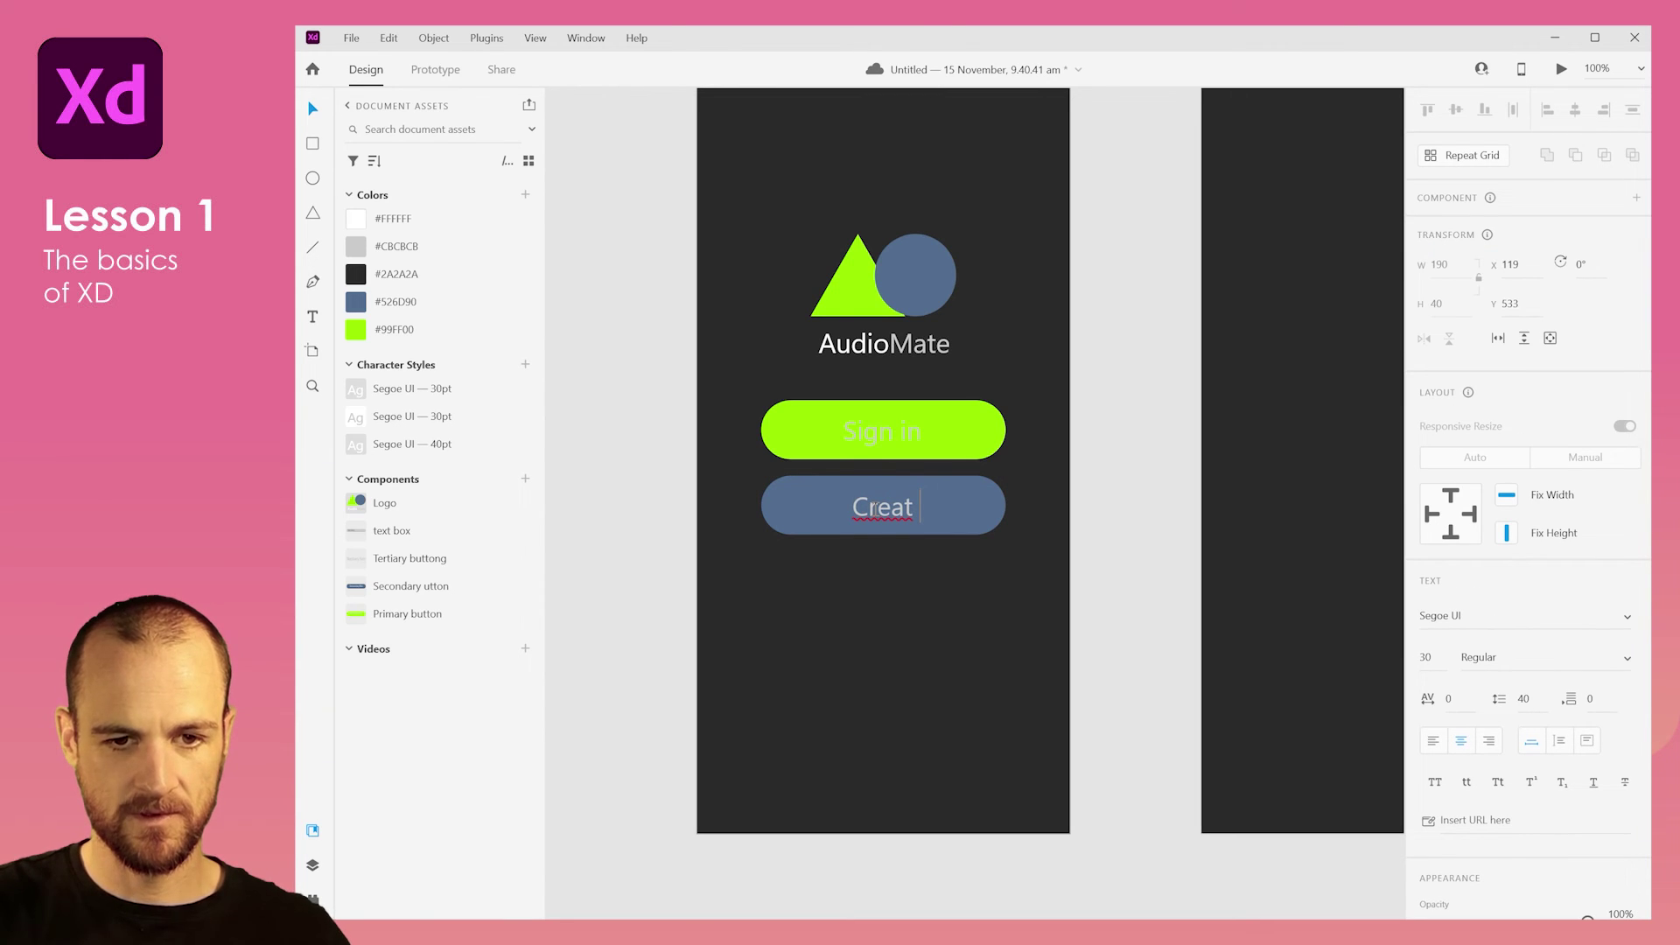
type("e Account")
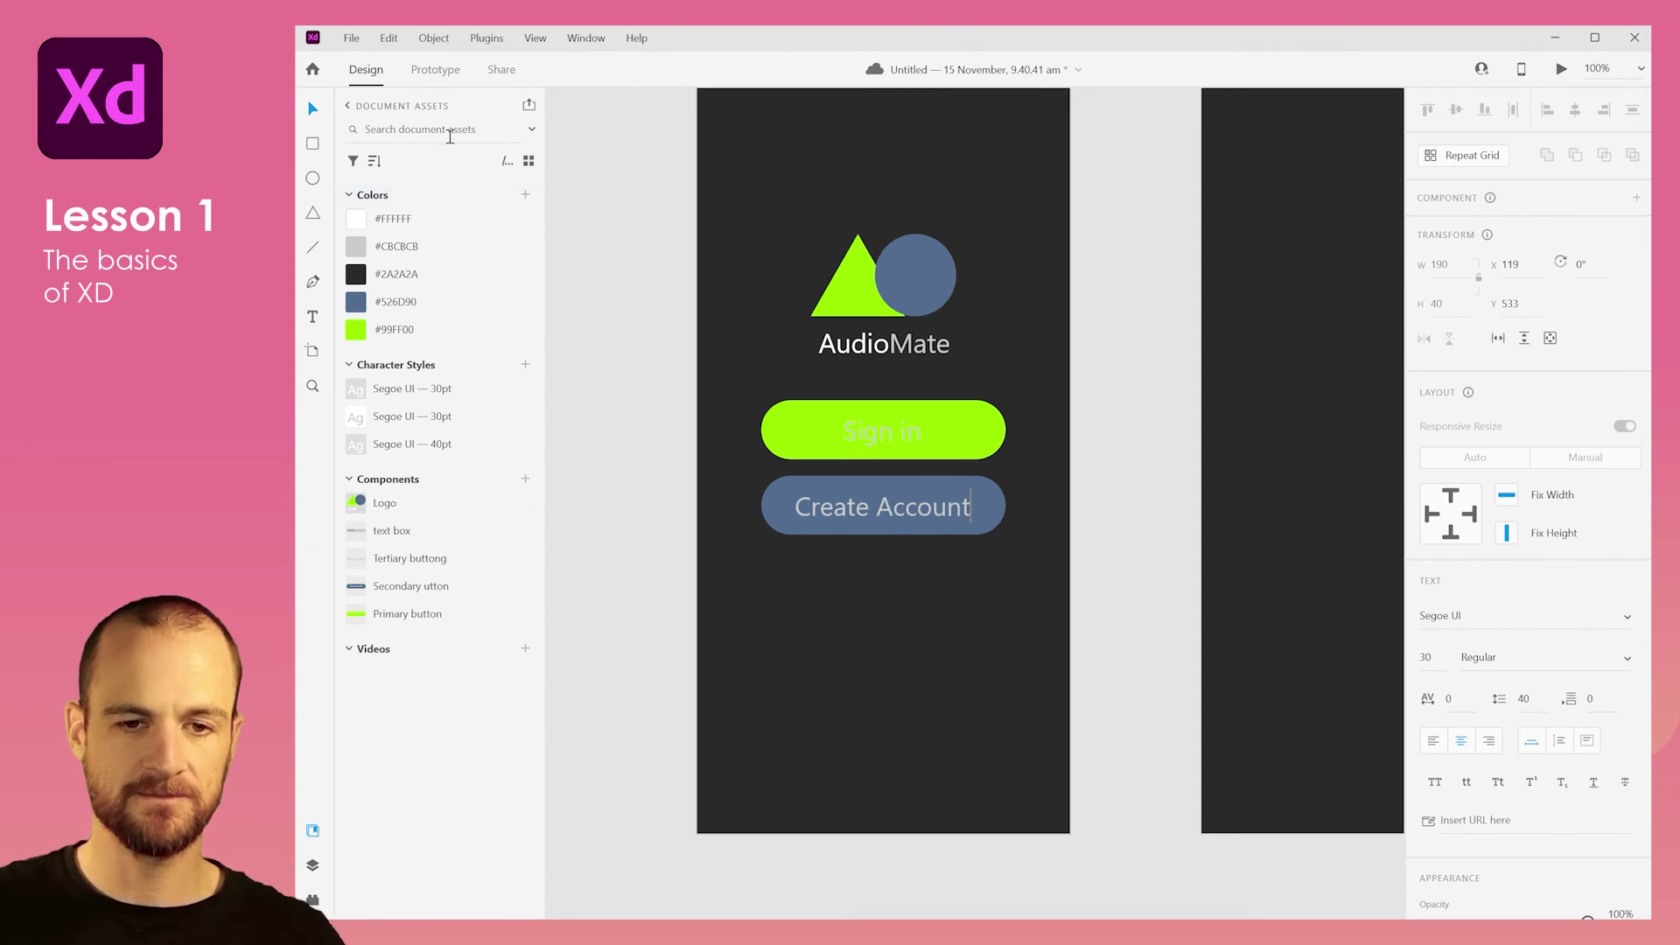
key("Escape")
left_click(644, 187)
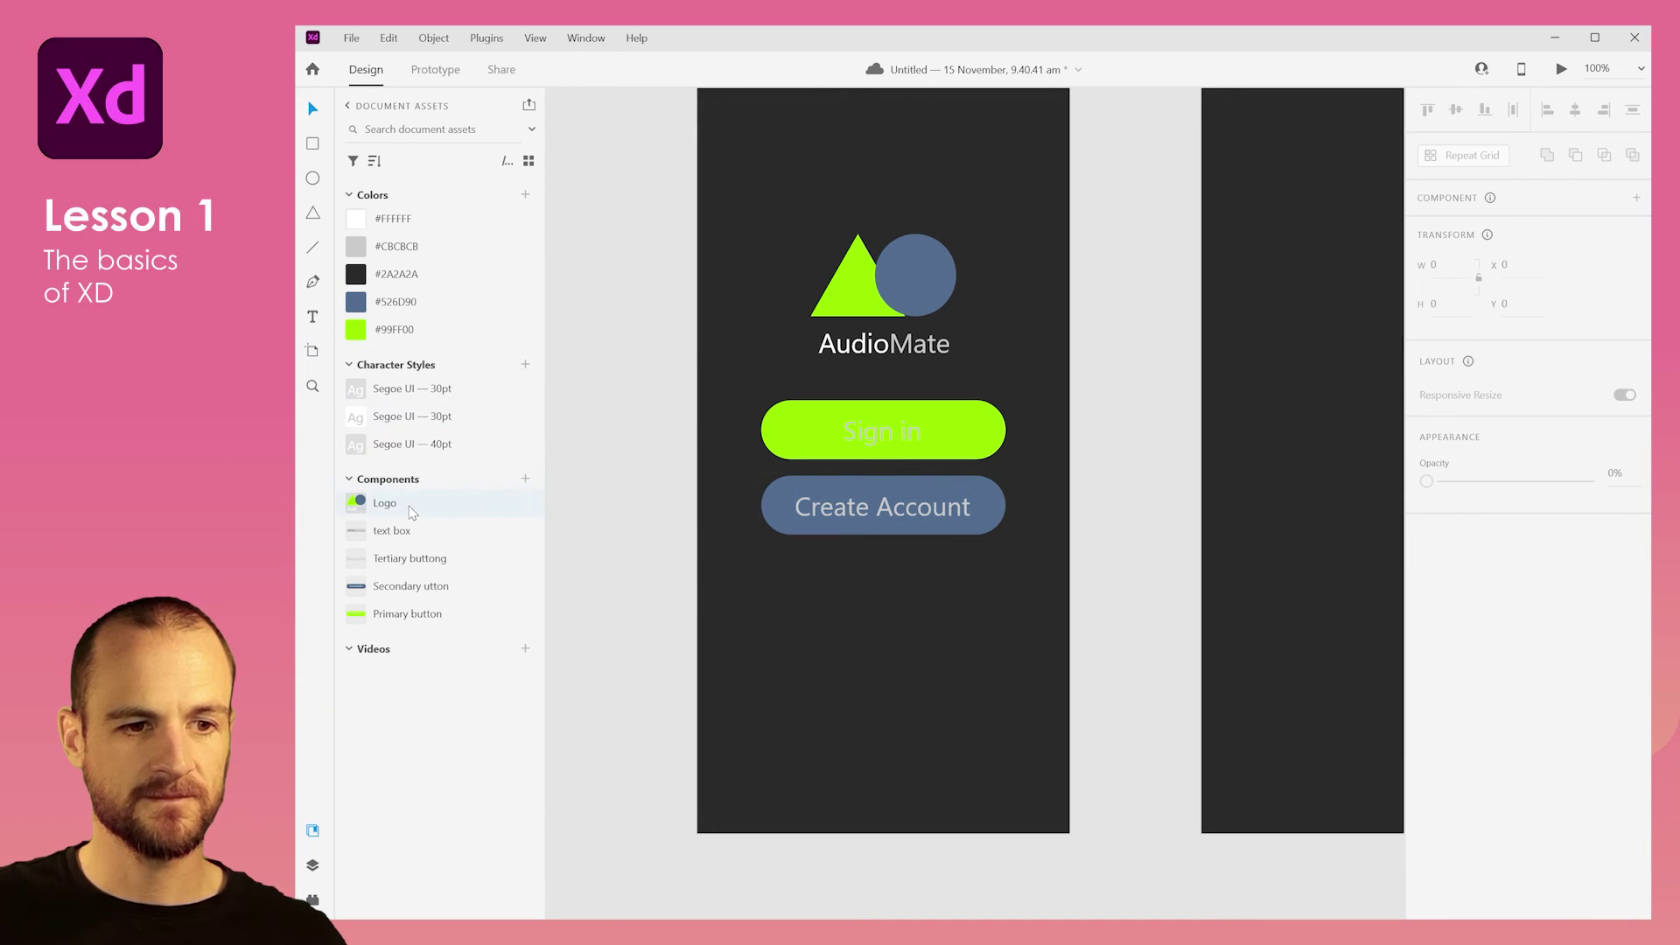
Place a tertiary button instance centered near the bottom of the first artboard and change its label to "Exit".
left_click_drag(407, 560, 874, 806)
double_click(874, 801)
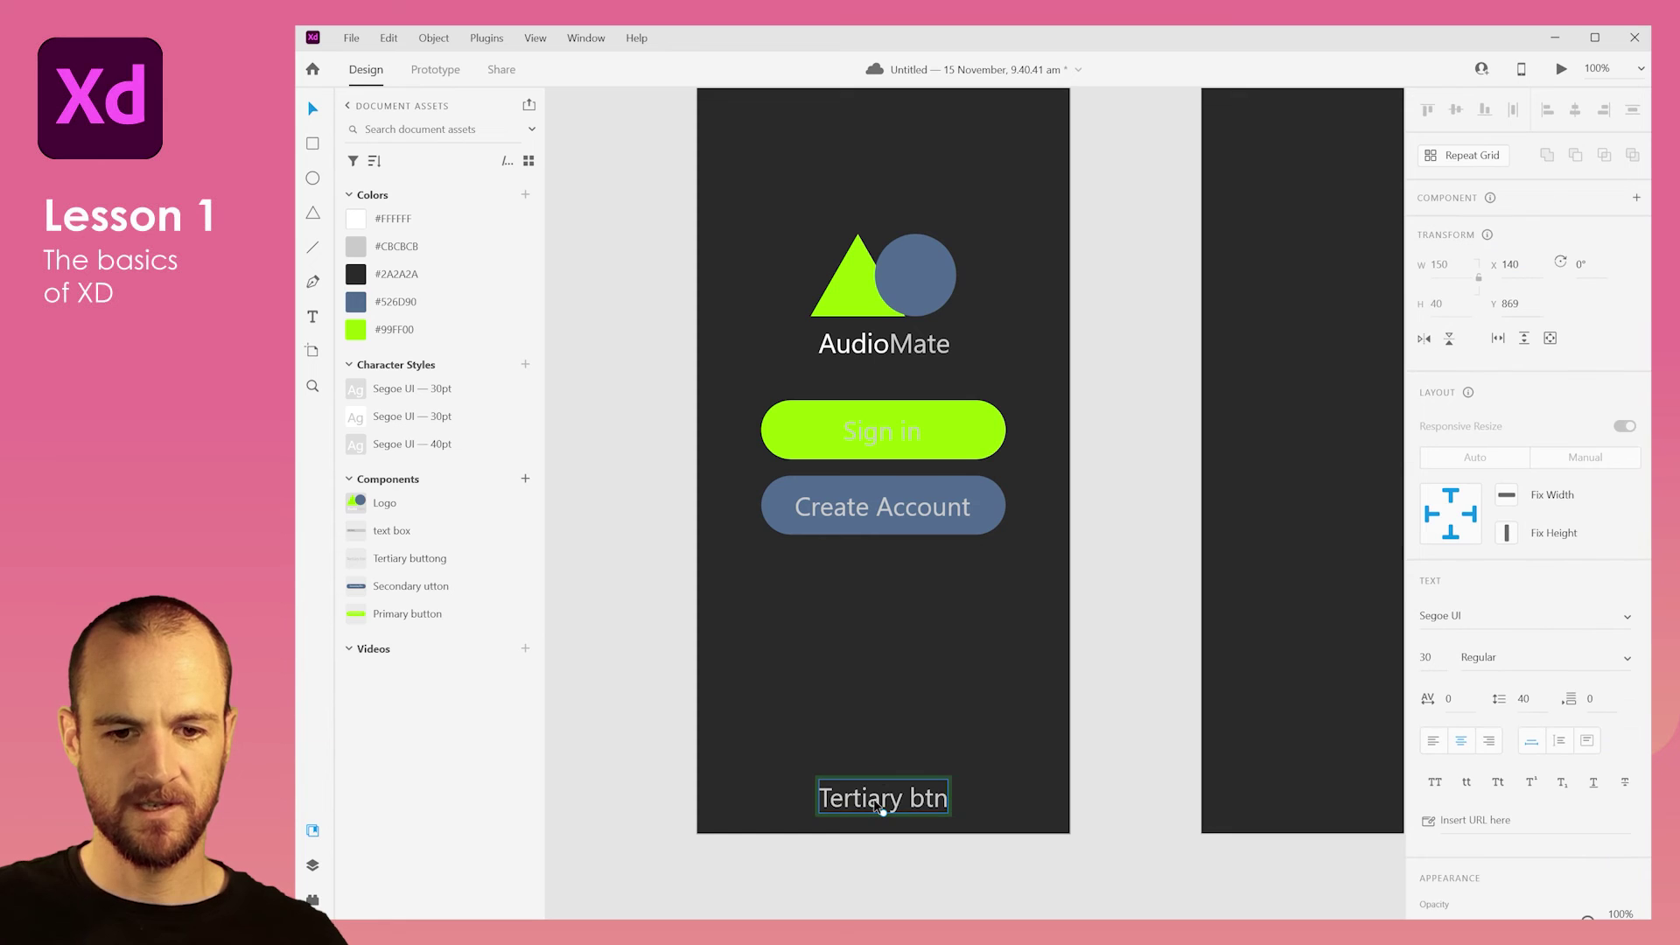
double_click(874, 801)
left_click(874, 801)
key("ctrl+a")
type("Exit")
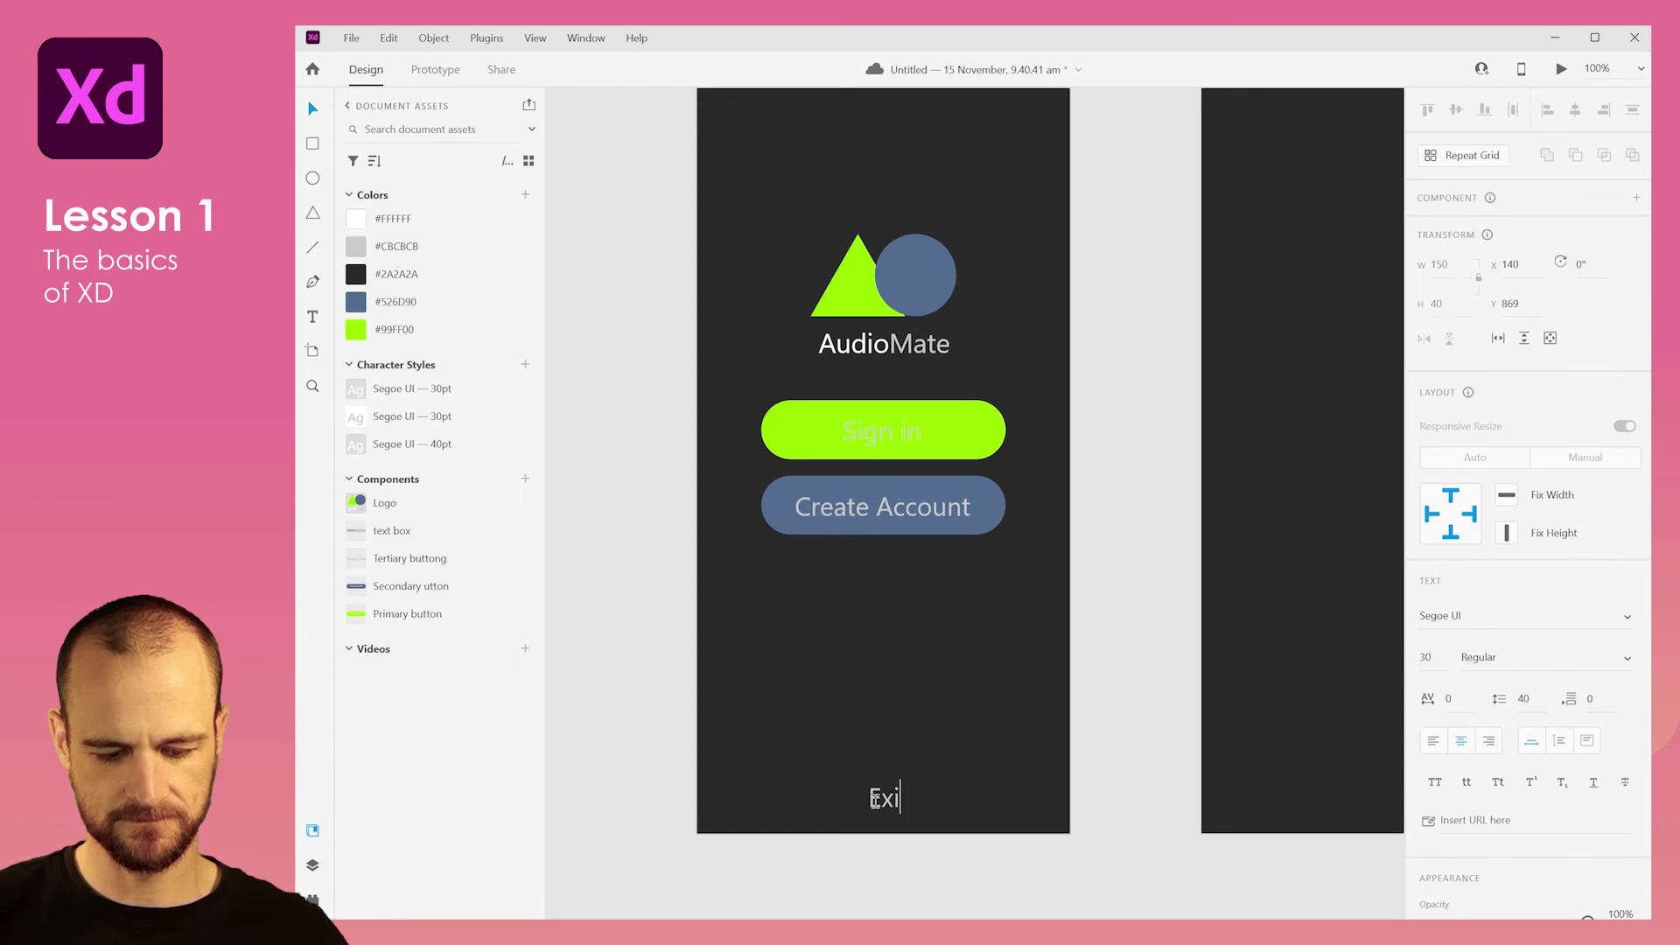
left_click(313, 109)
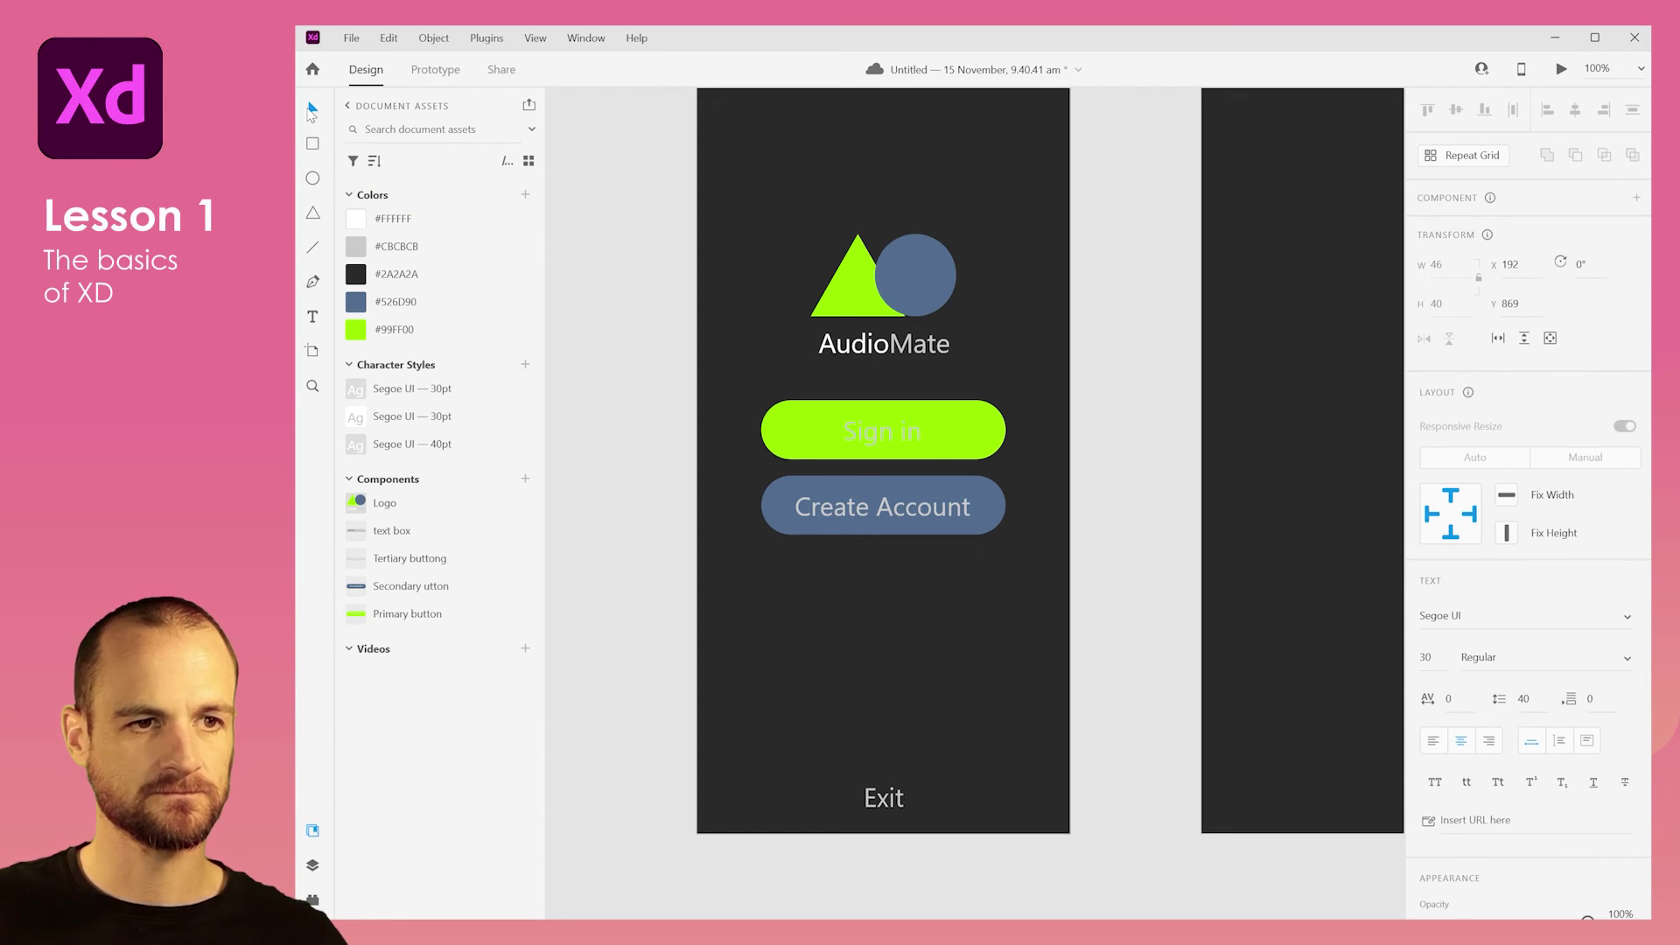
left_click(645, 184)
Place two text box instances, stacked and horizontally centered, around the middle of the second artboard.
scroll(727, 262, "down", 2)
left_click_drag(997, 298, 887, 393)
left_click(729, 505)
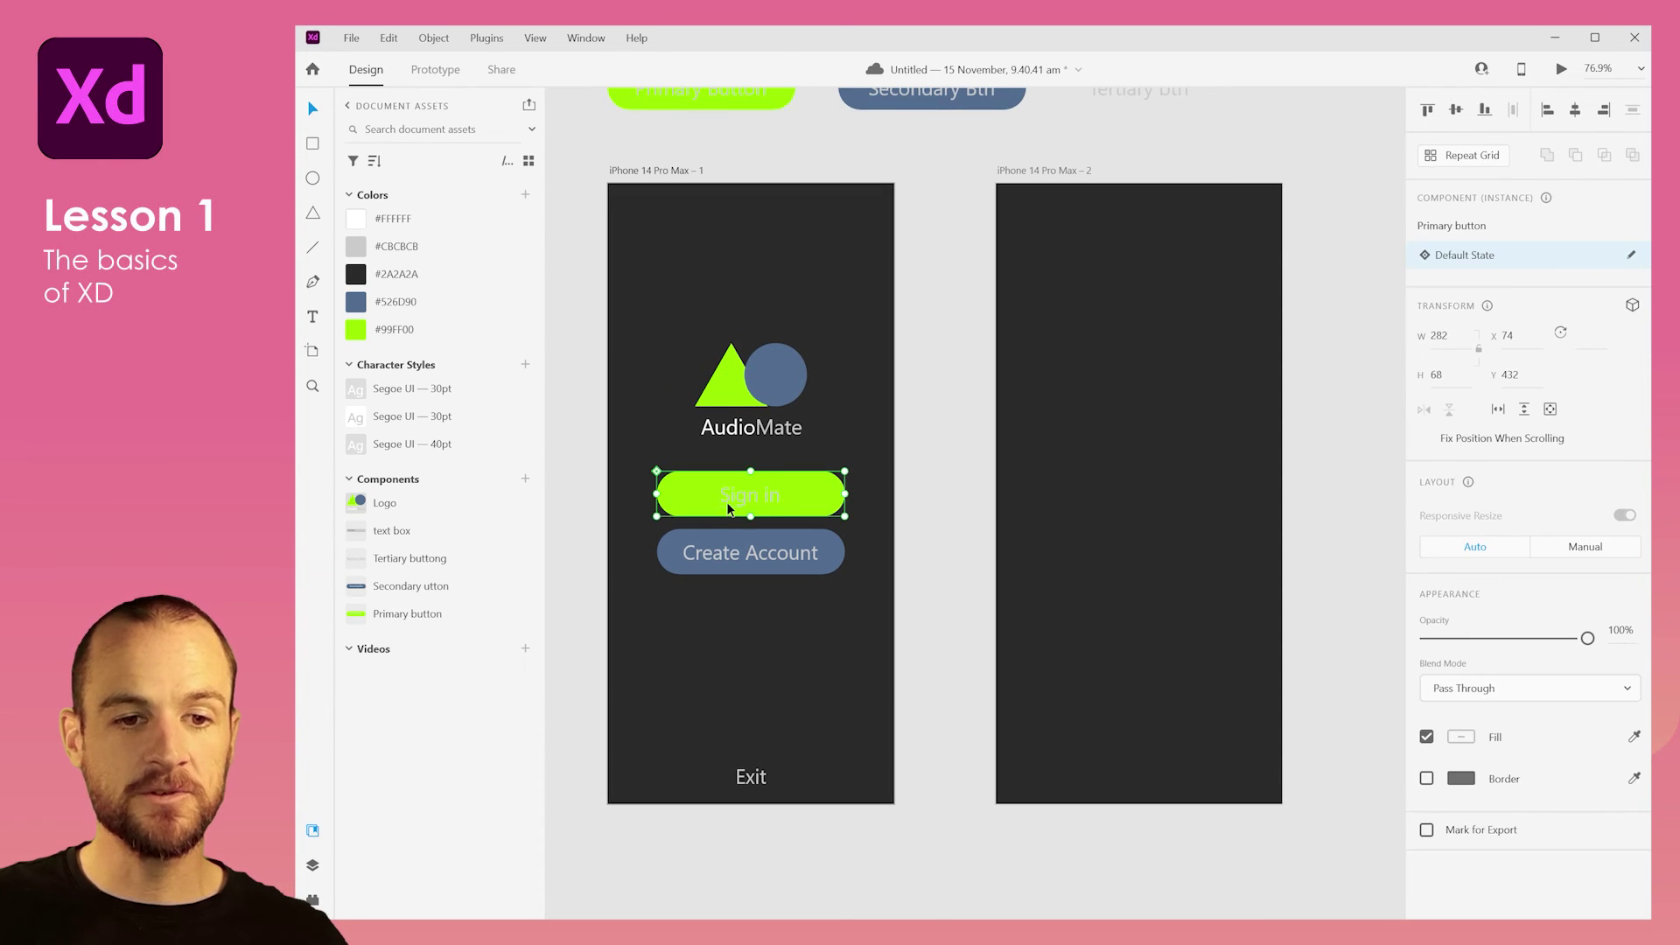
left_click(962, 440)
left_click_drag(420, 535, 1073, 534)
left_click_drag(1076, 534, 1077, 533)
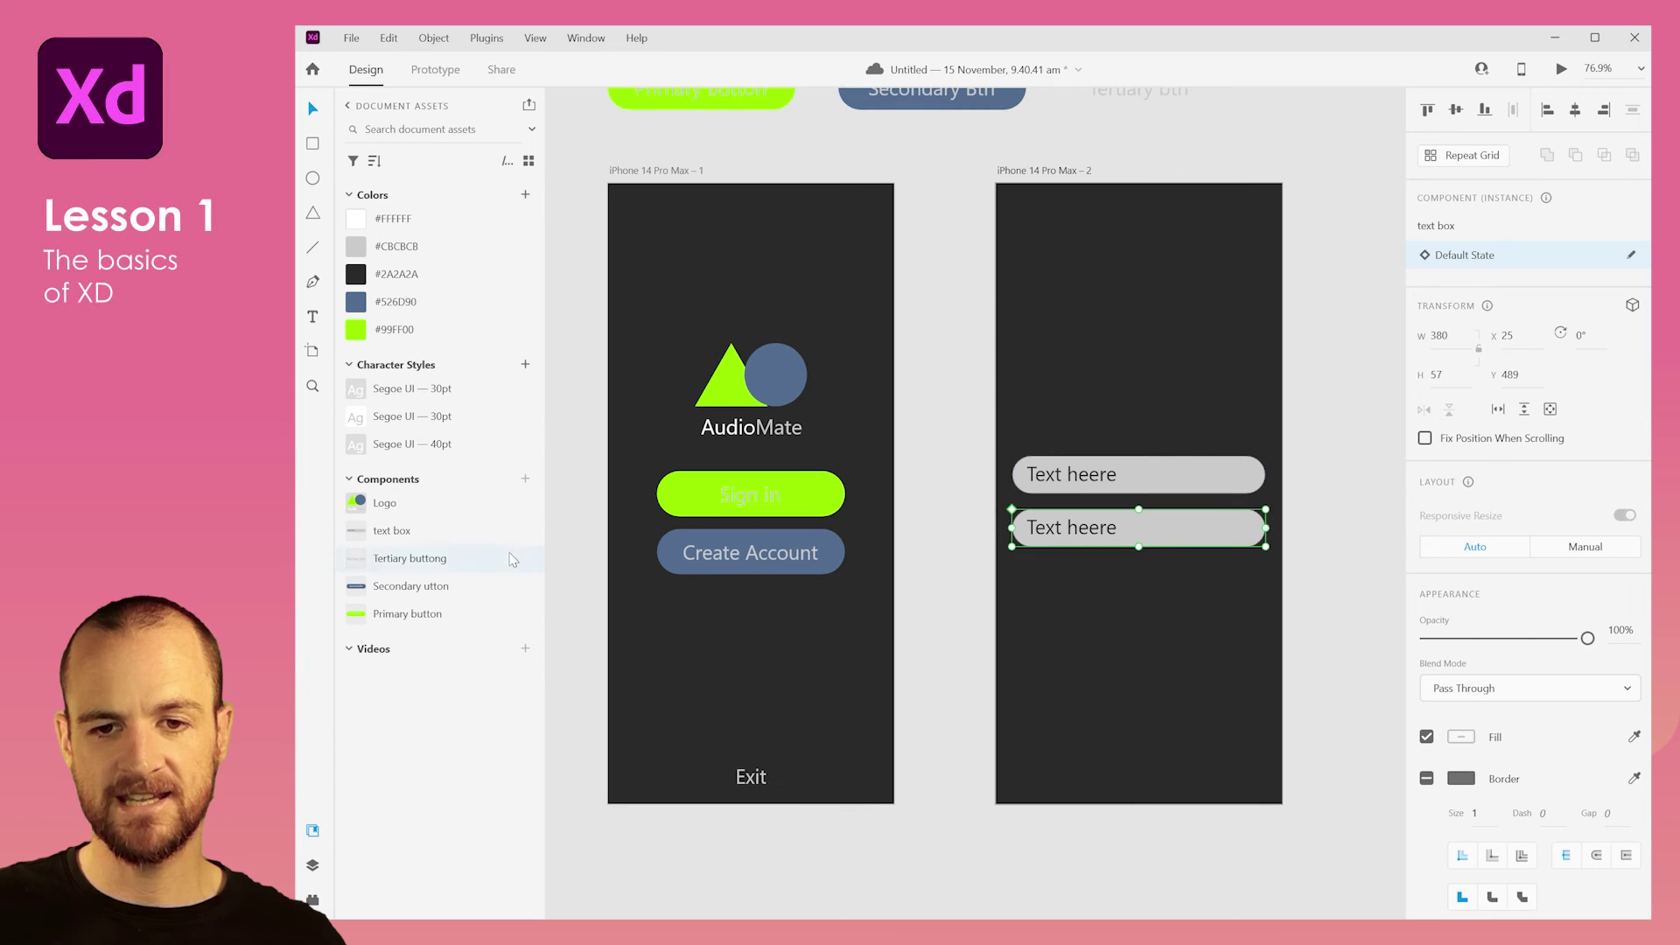
Place a Primary button instance below the two text boxes on the second artboard and change its label to "Sign in".
left_click_drag(870, 610, 1122, 592)
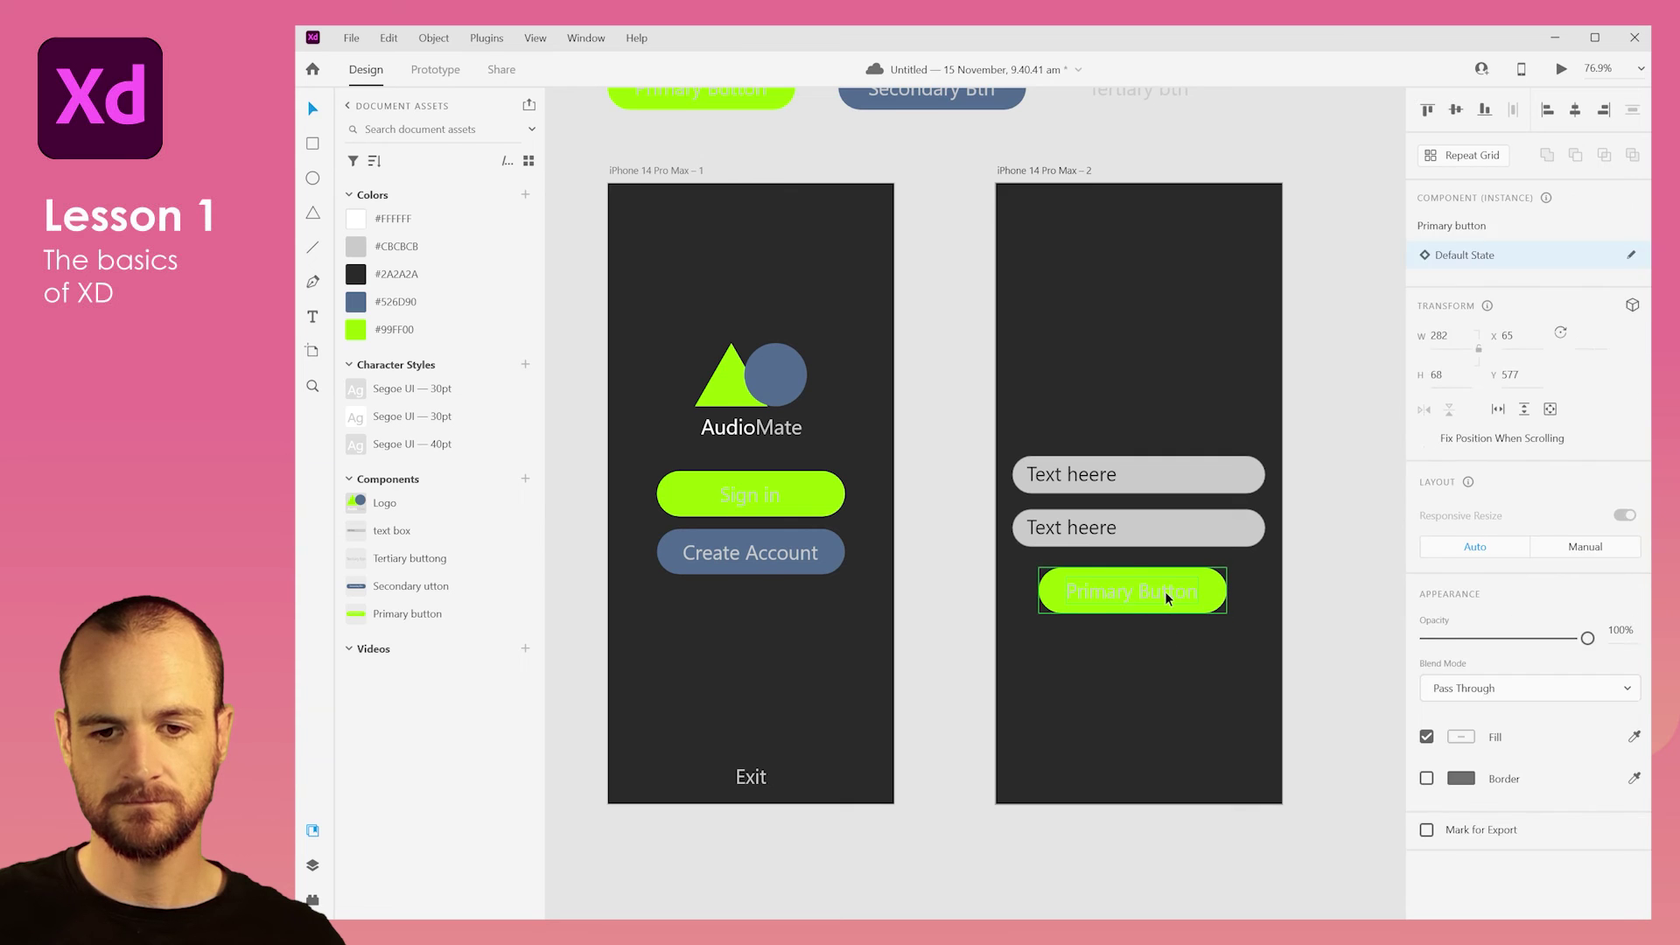
double_click(1164, 591)
double_click(1162, 592)
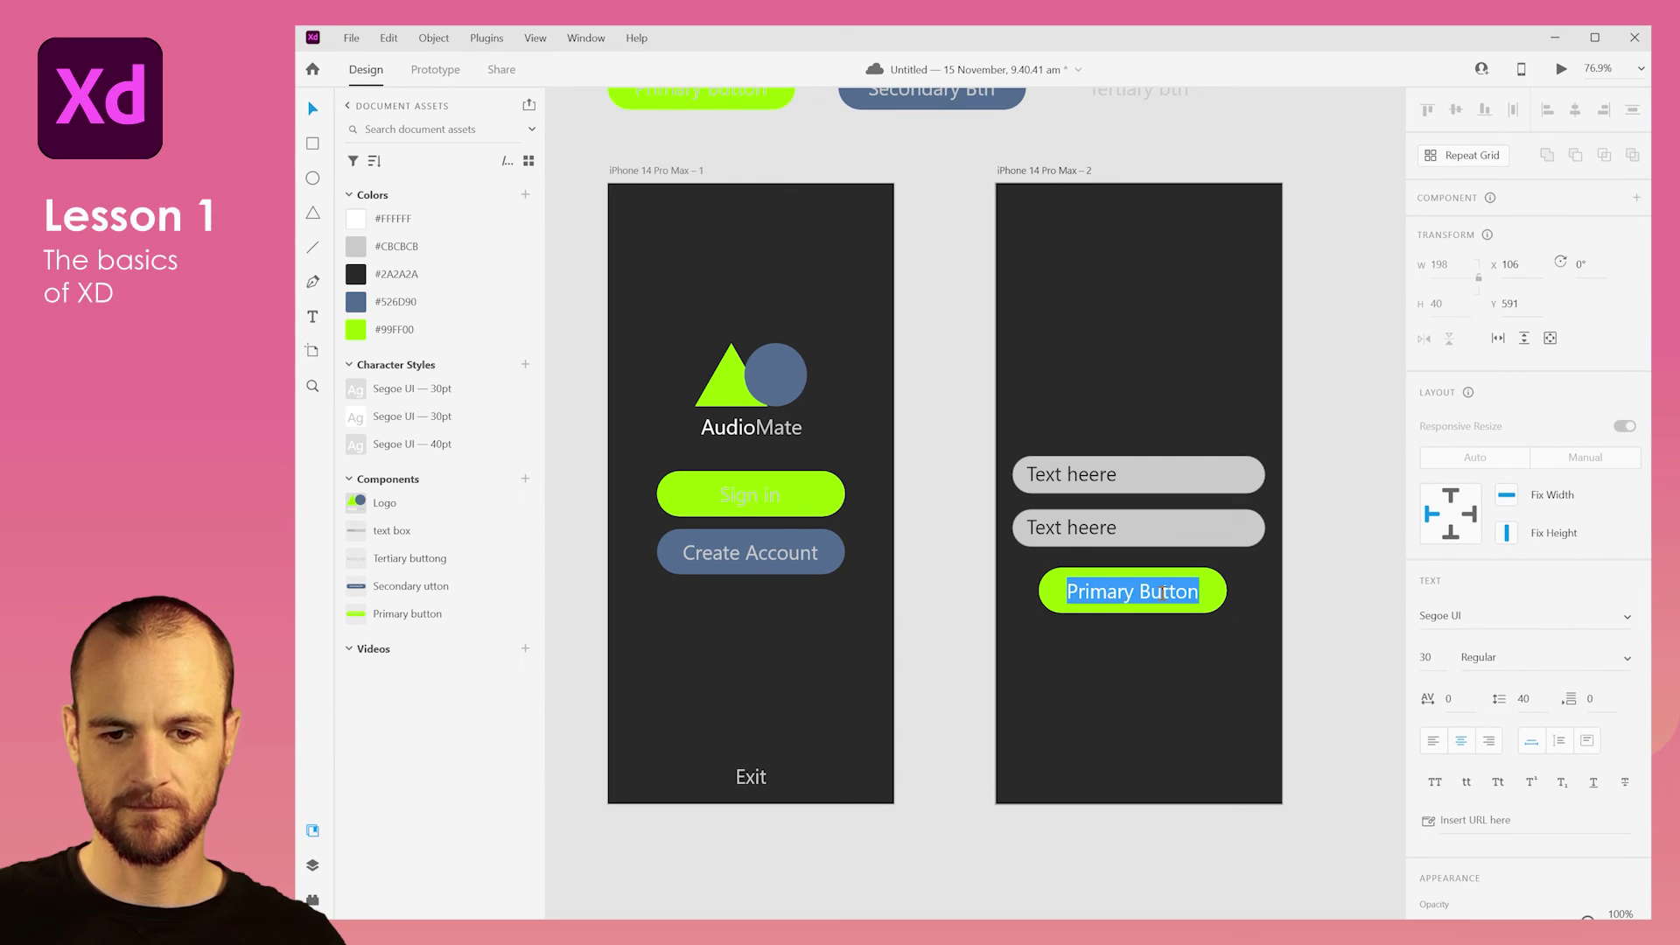
type("Sign in")
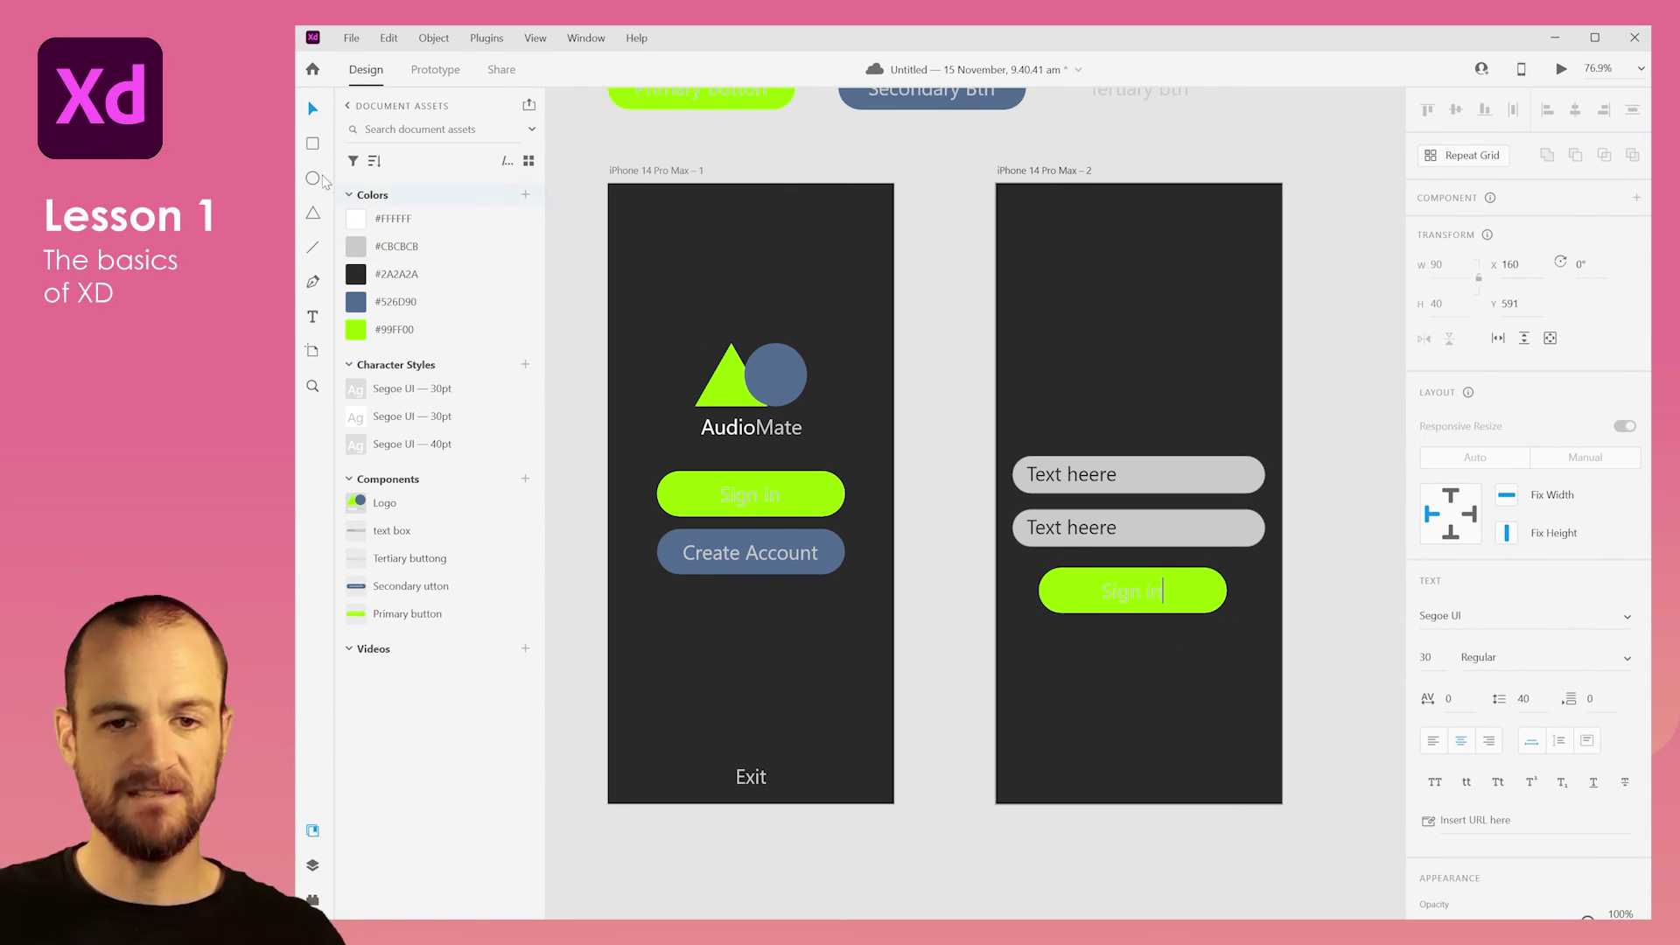
key("Escape")
left_click(575, 219)
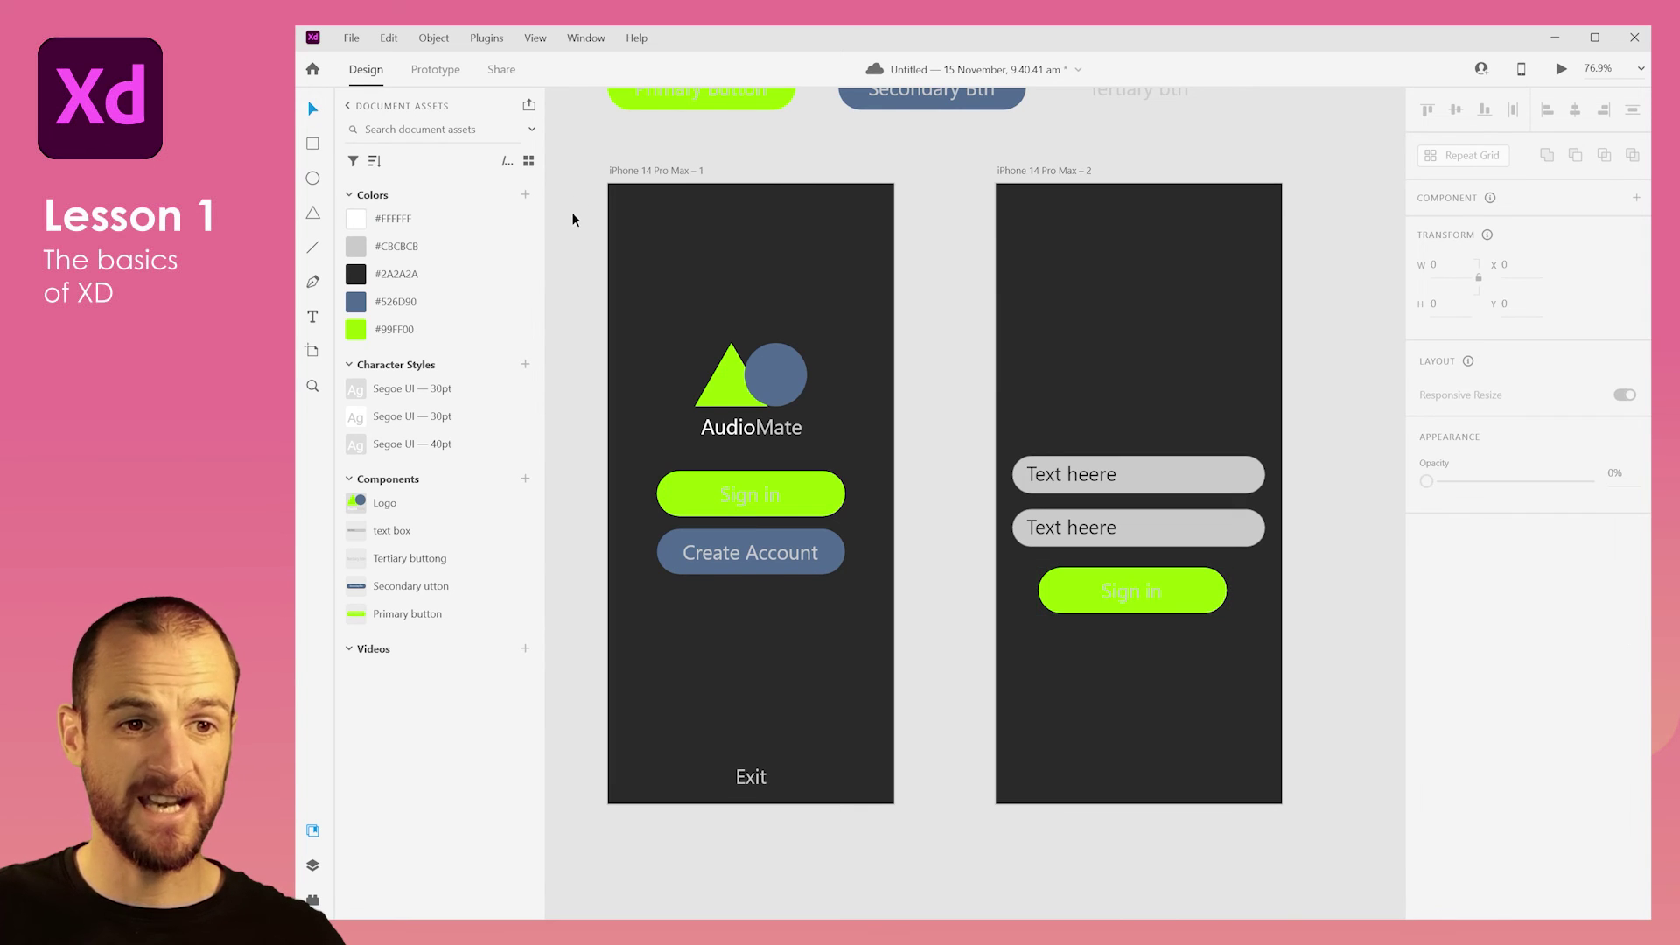
Place a Logo instance above the text boxes on the second artboard and scale it down to about 172 by 145.
left_click_drag(390, 506, 1129, 391)
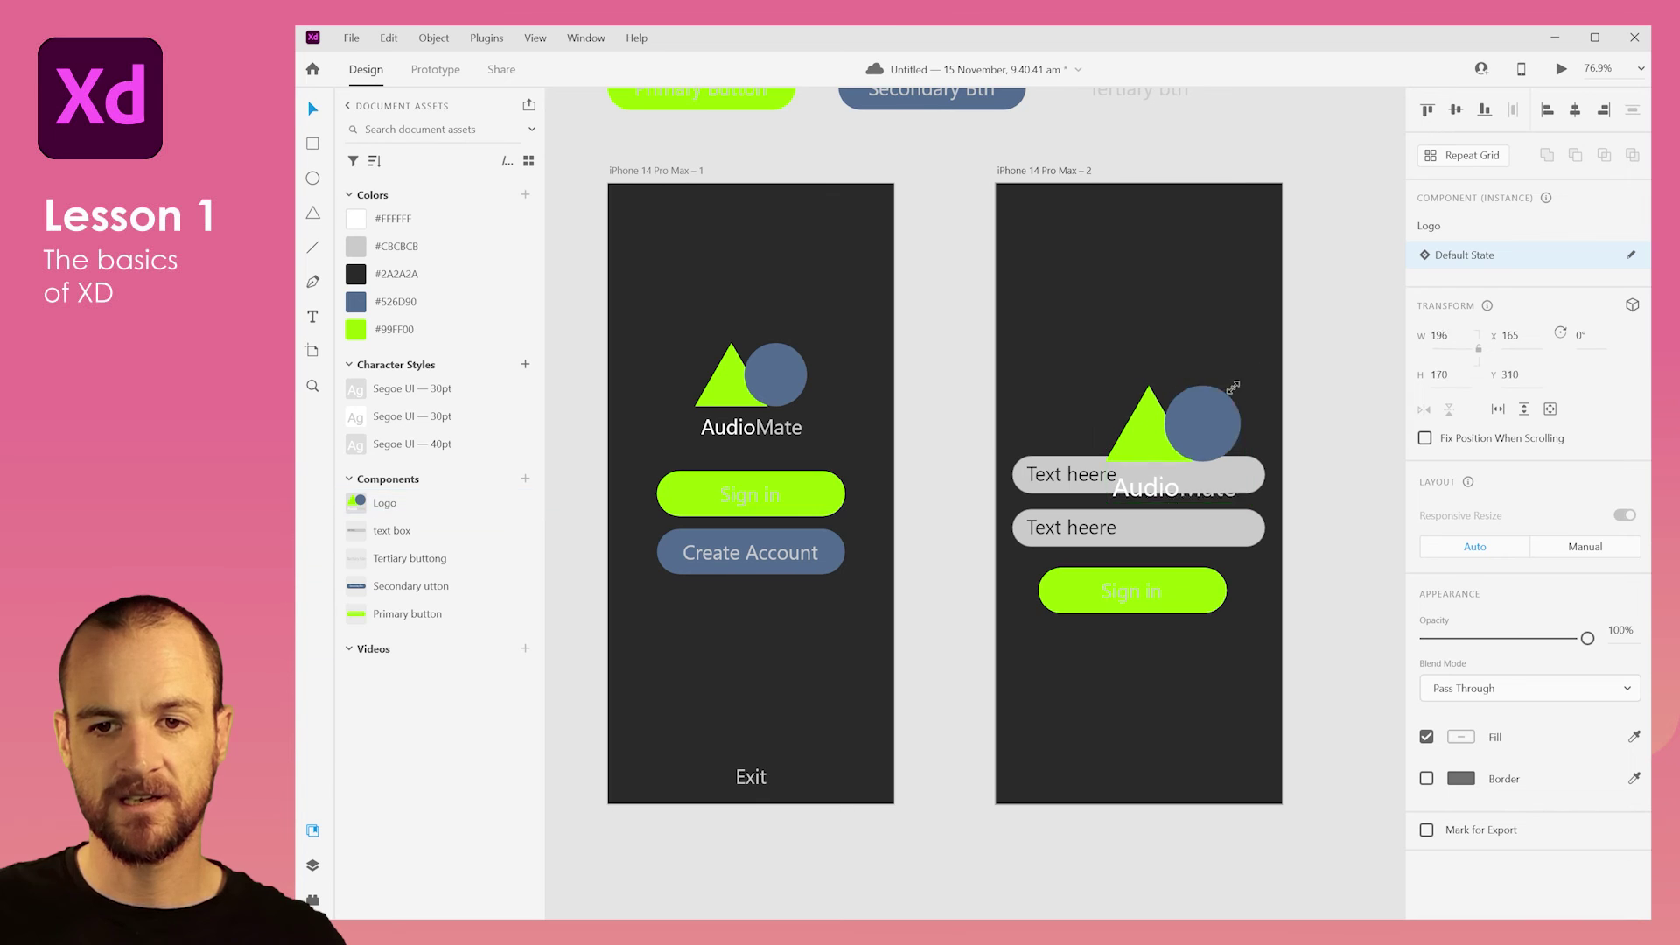
left_click_drag(1233, 386, 1293, 275)
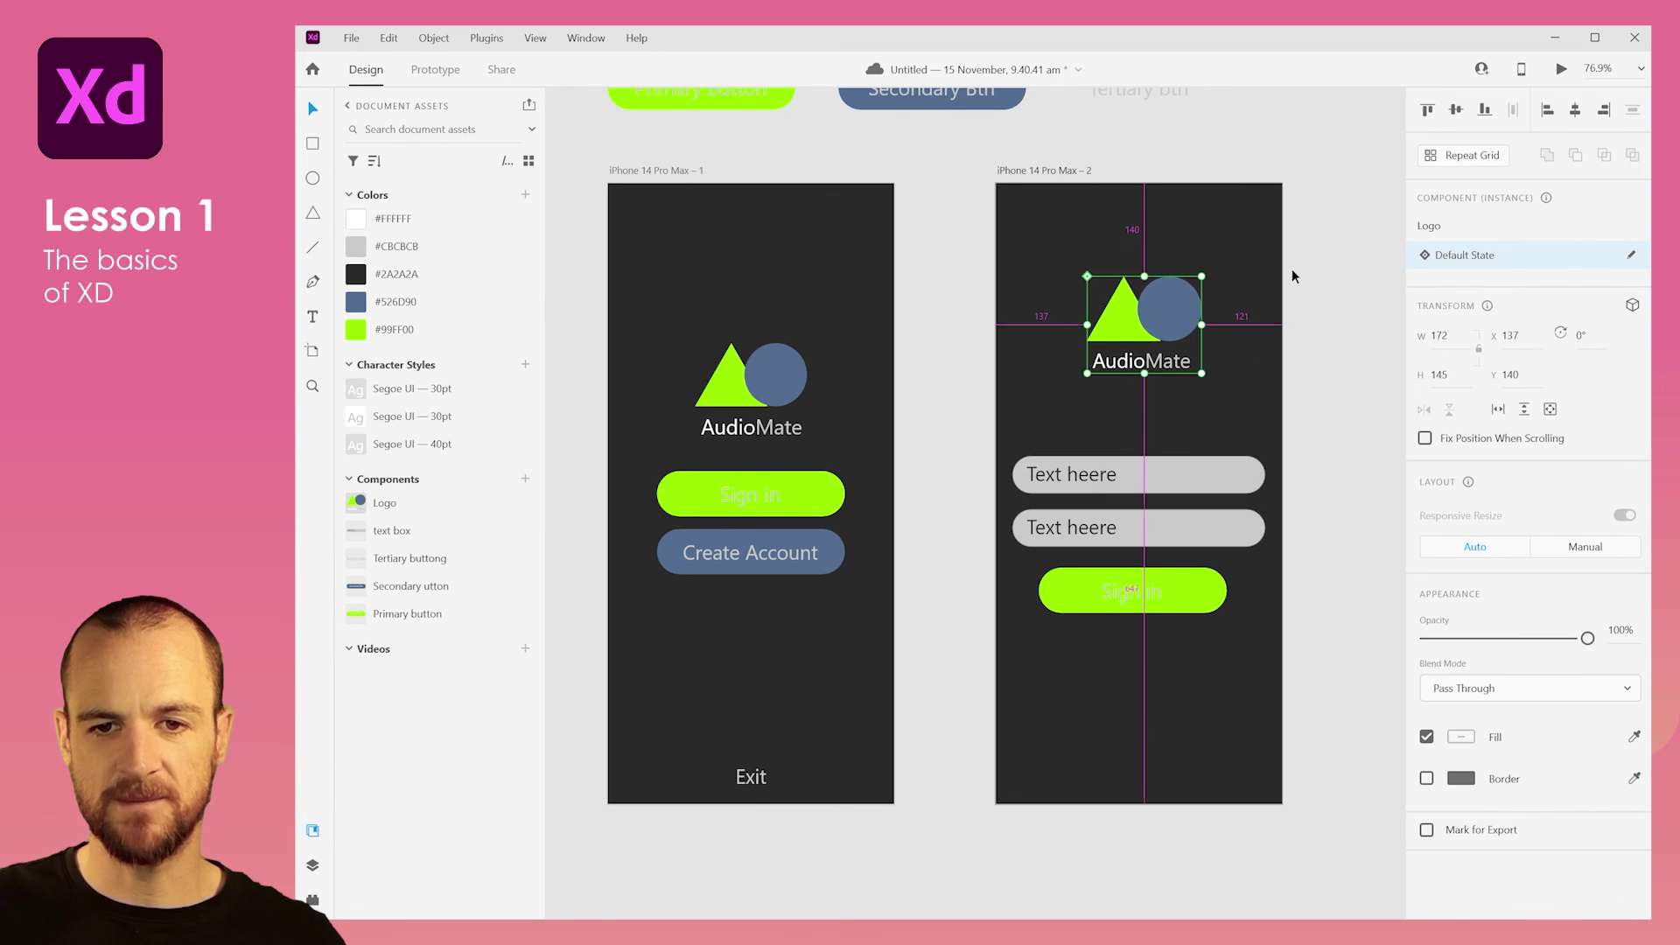
left_click(1321, 336)
scroll(1315, 362, "down", 2)
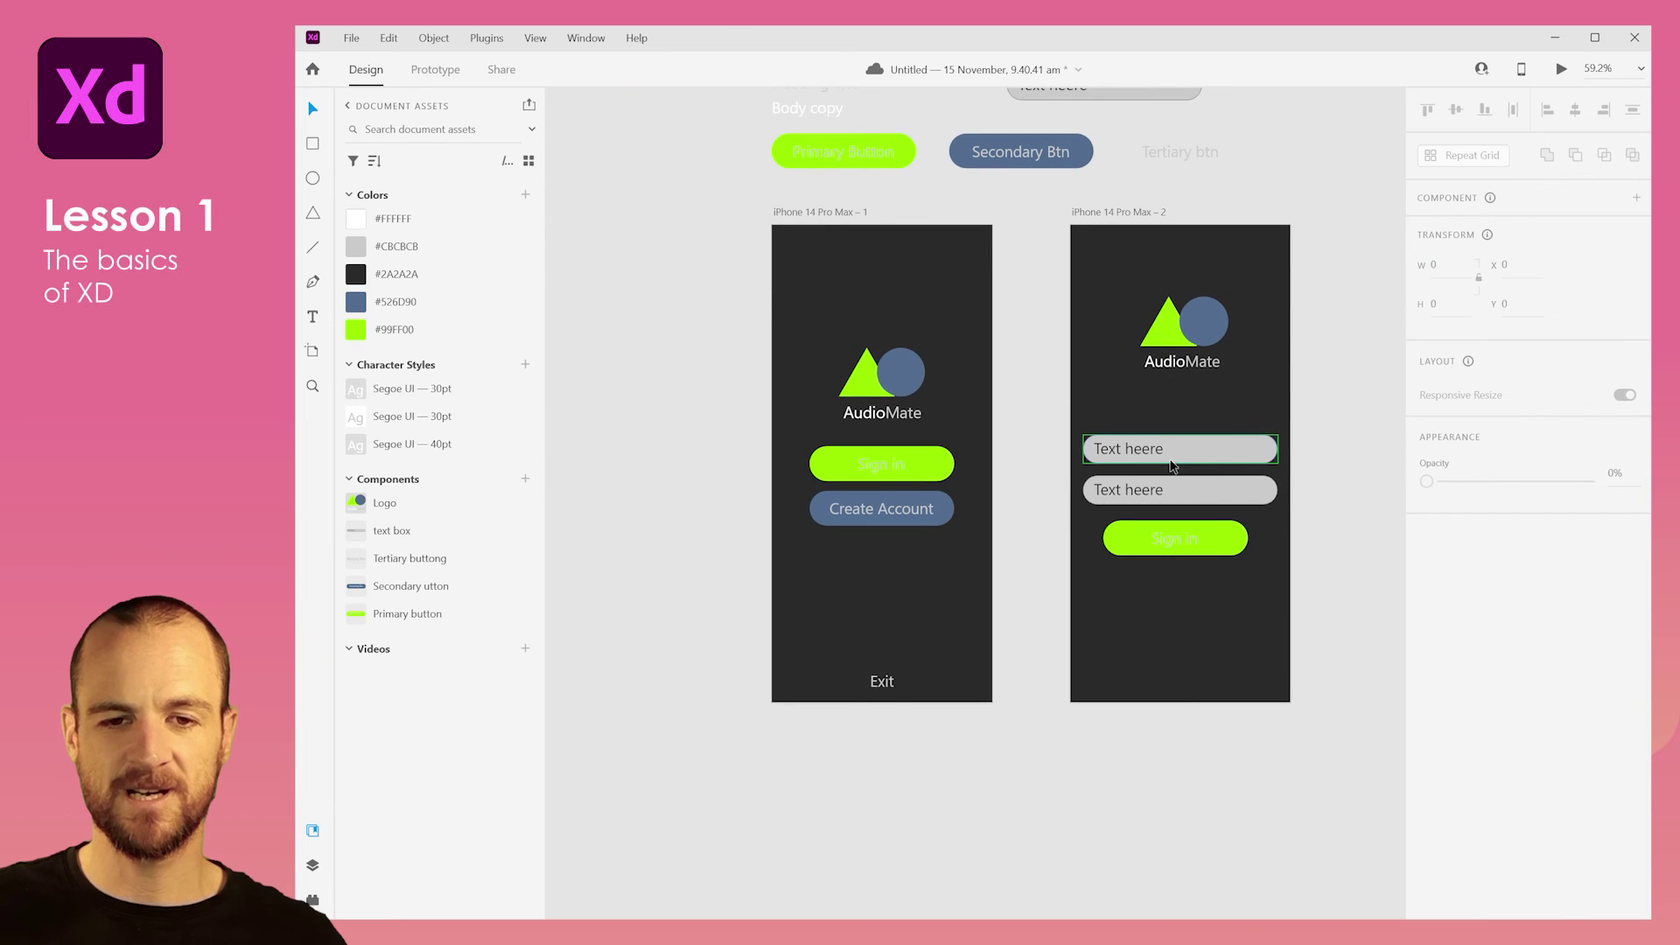
scroll(1065, 481, "up", 2)
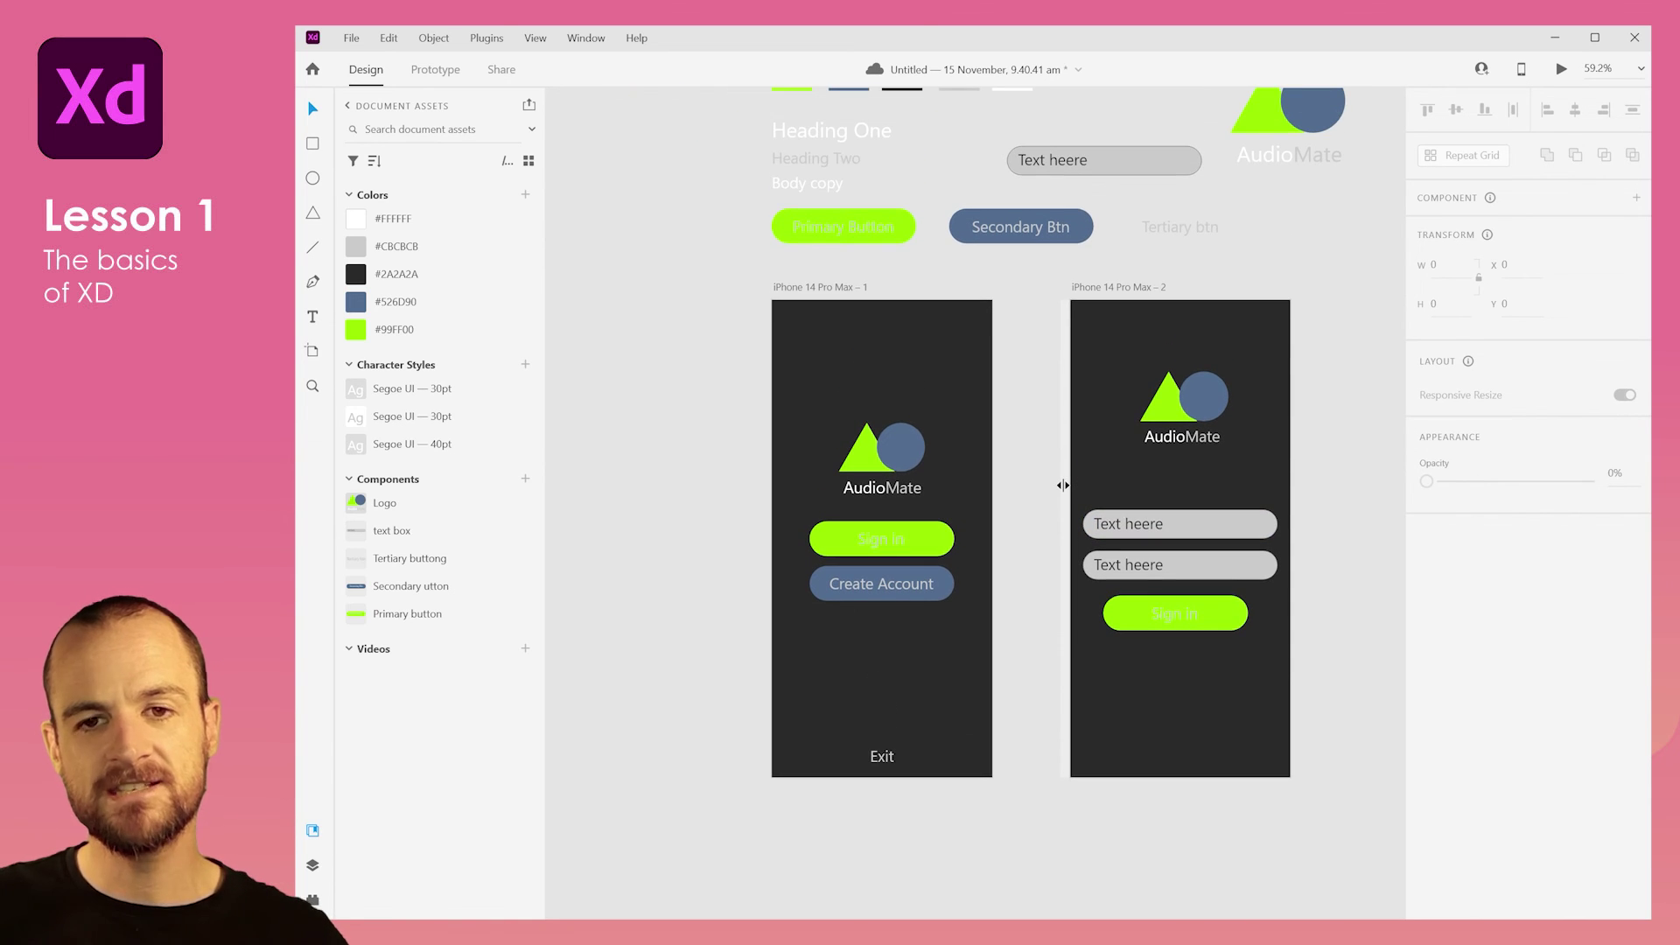
Edit the saved bright green #99FF00 document color to the slightly darker green #80D500.
scroll(1063, 487, "up", 2)
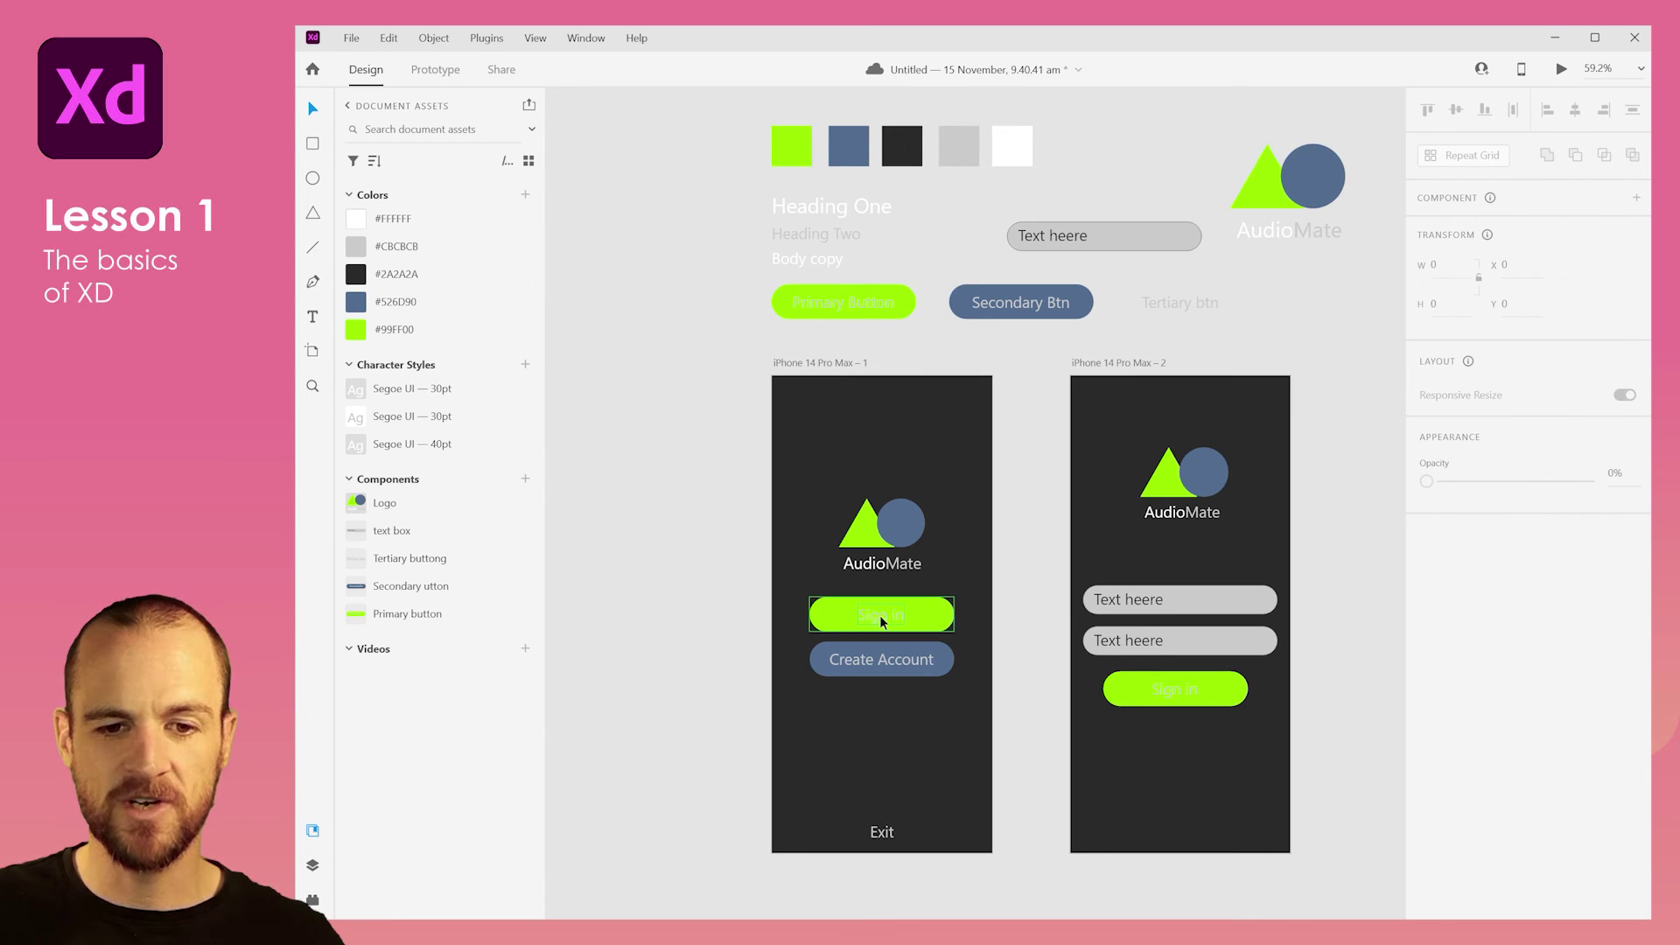
scroll(869, 612, "down", 1)
scroll(869, 611, "up", 1)
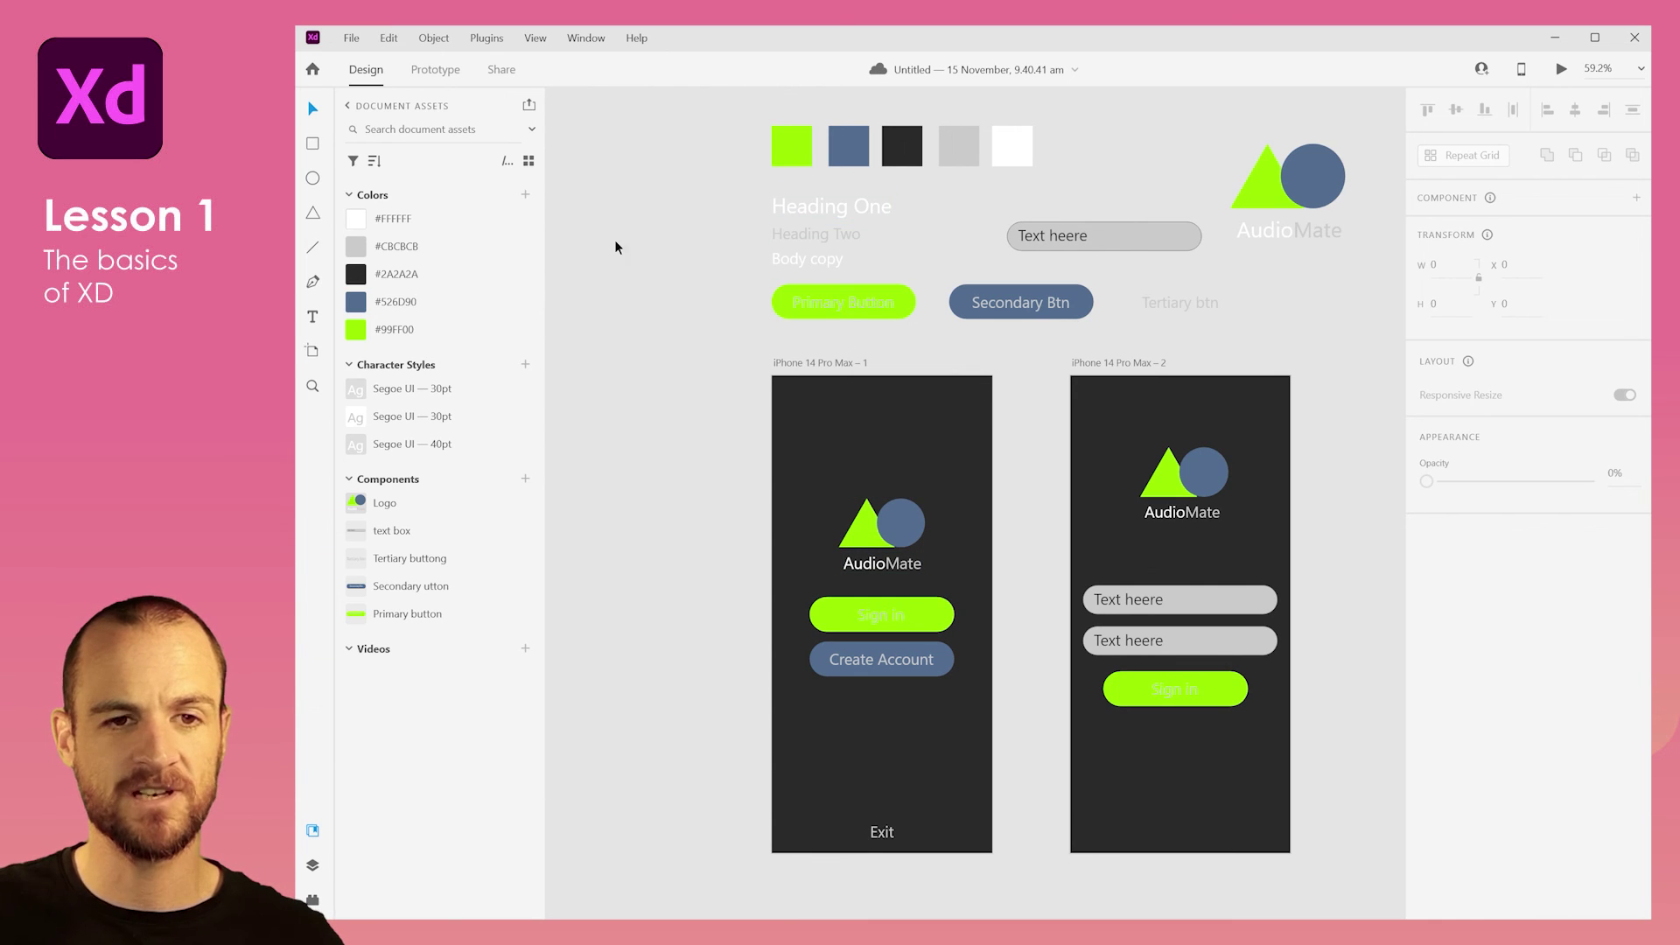
right_click(366, 332)
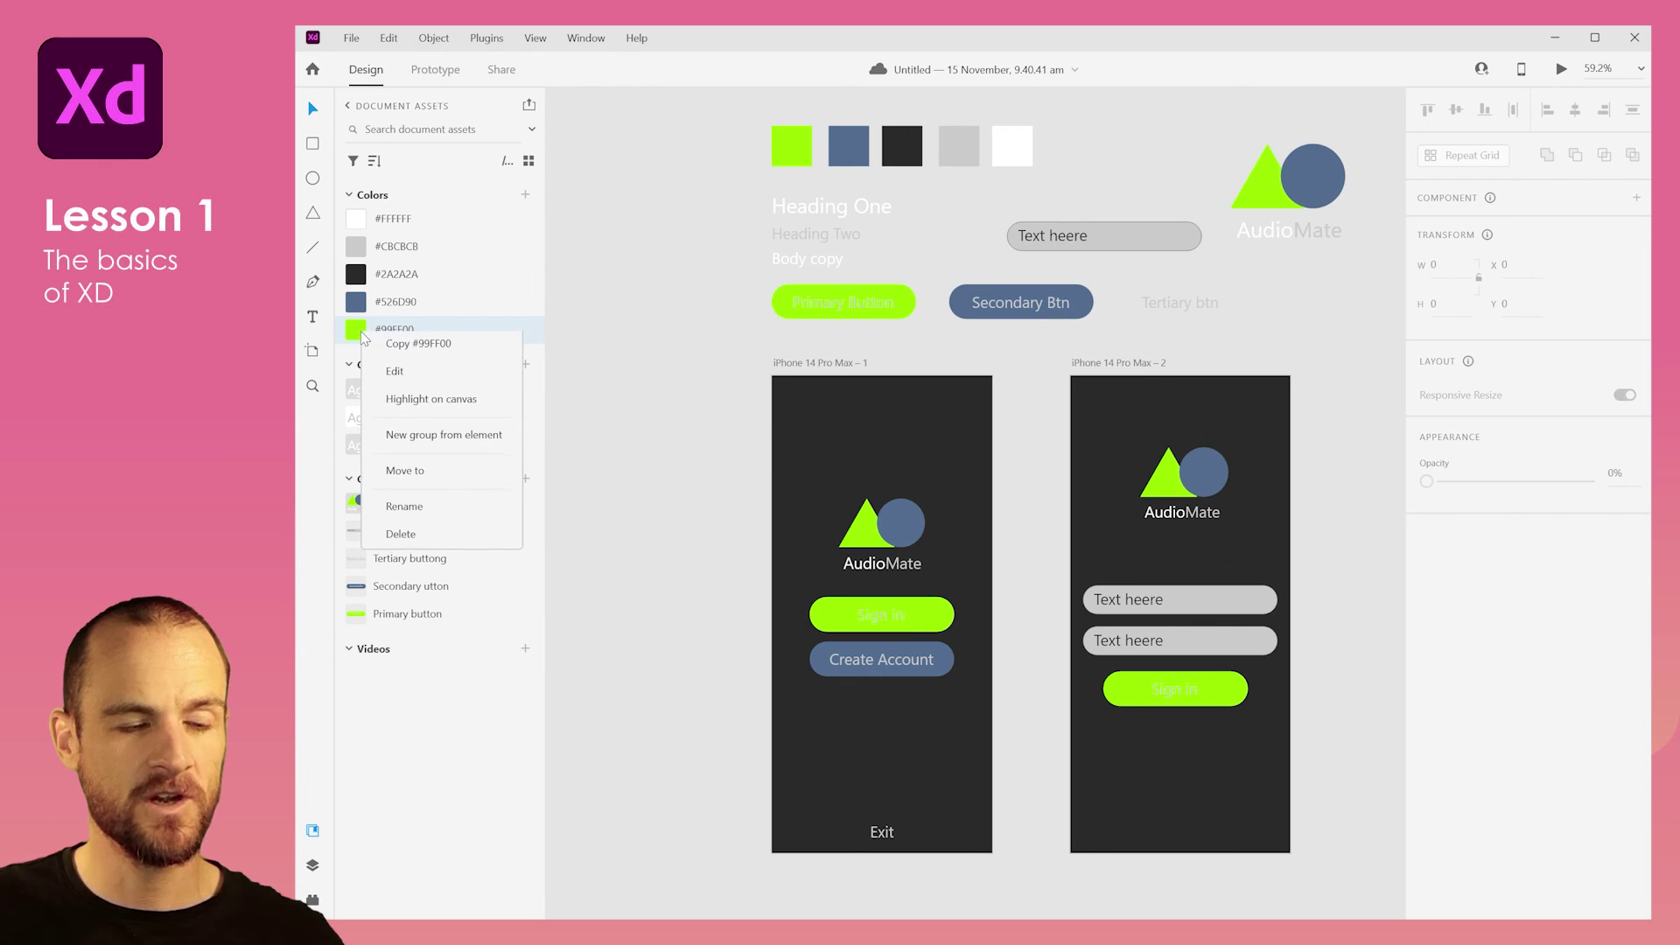
left_click(398, 374)
left_click_drag(674, 298, 754, 274)
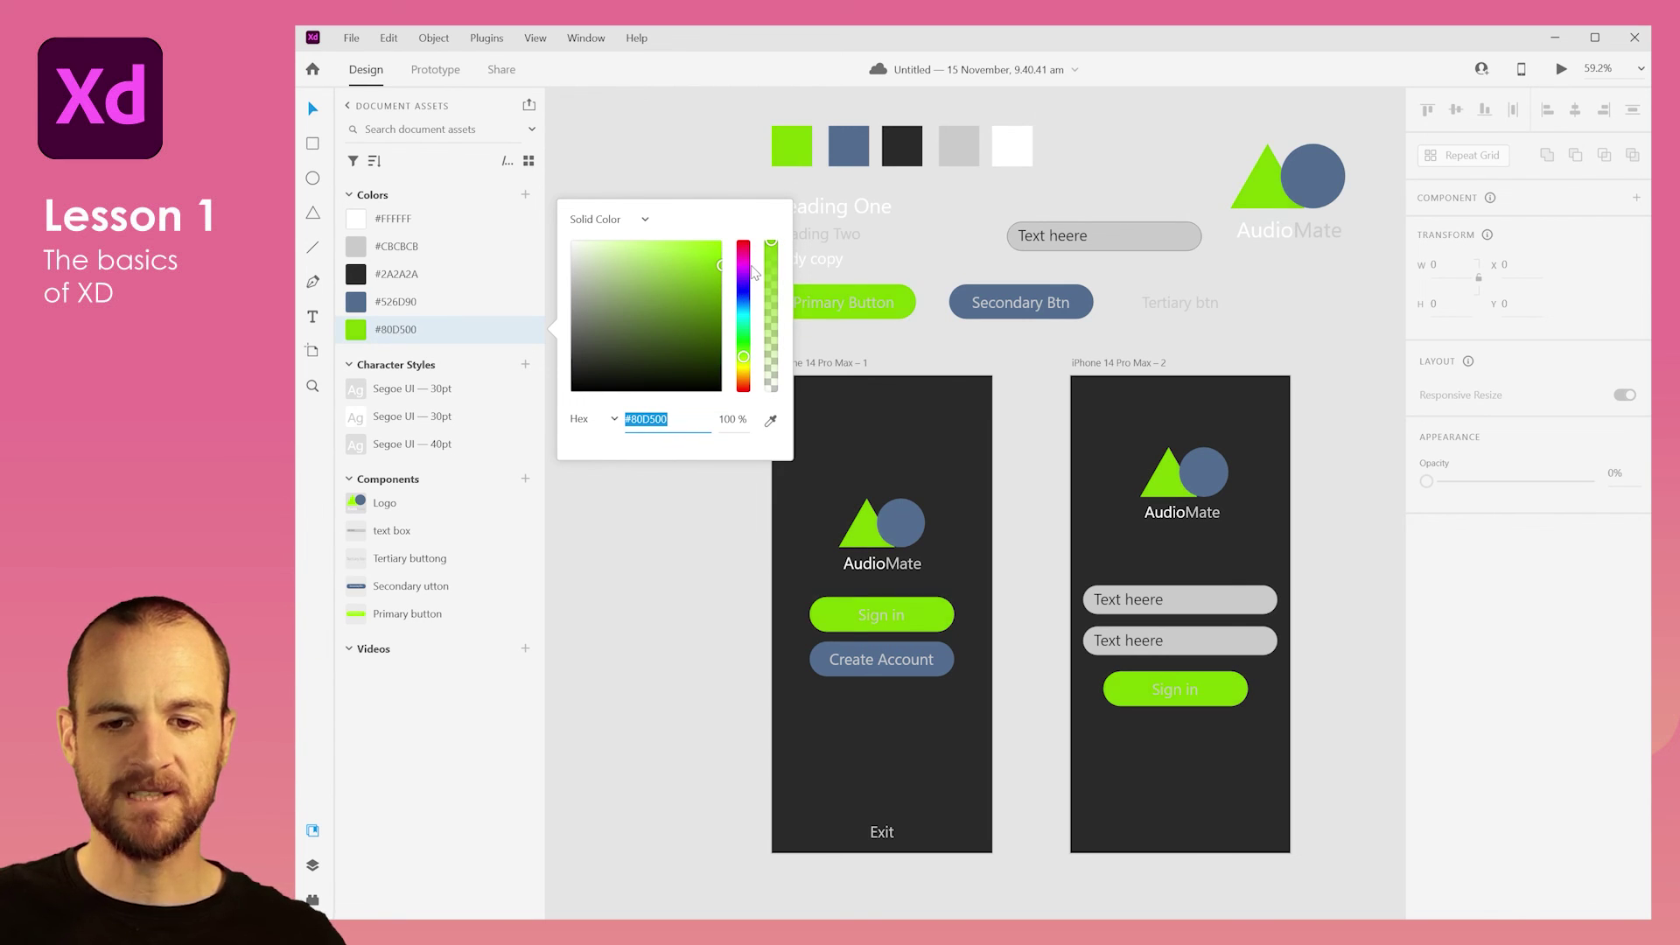
left_click(869, 346)
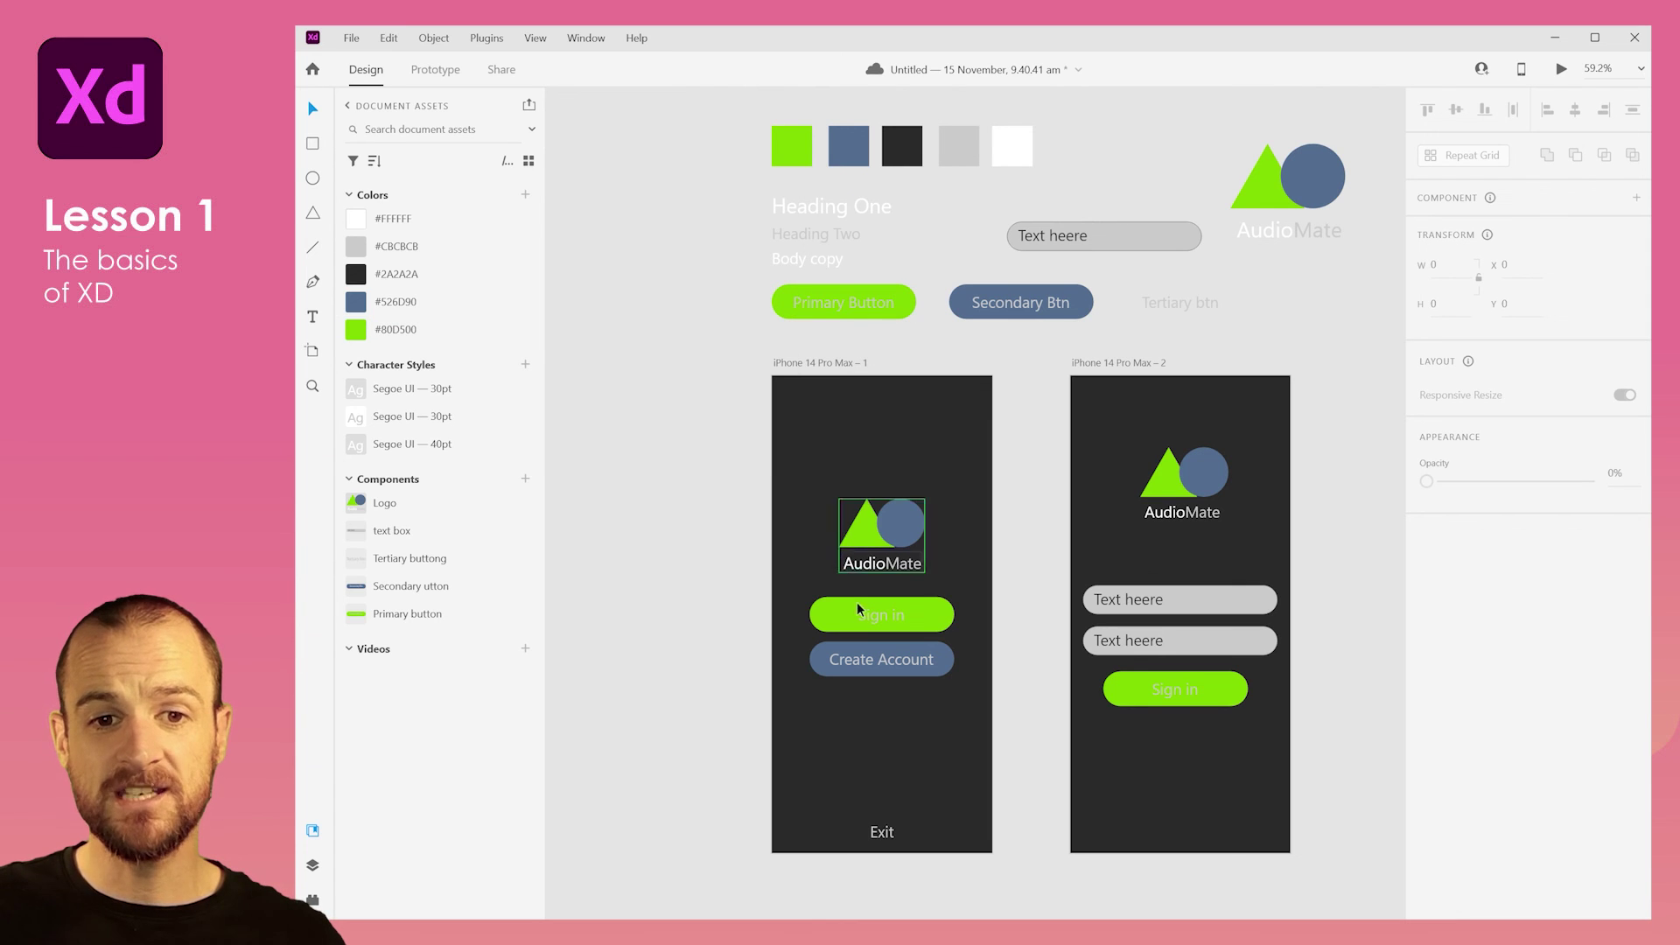
Edit the Primary button's main component and recolor its label text with the saved white #FFFFFF.
left_click(884, 619)
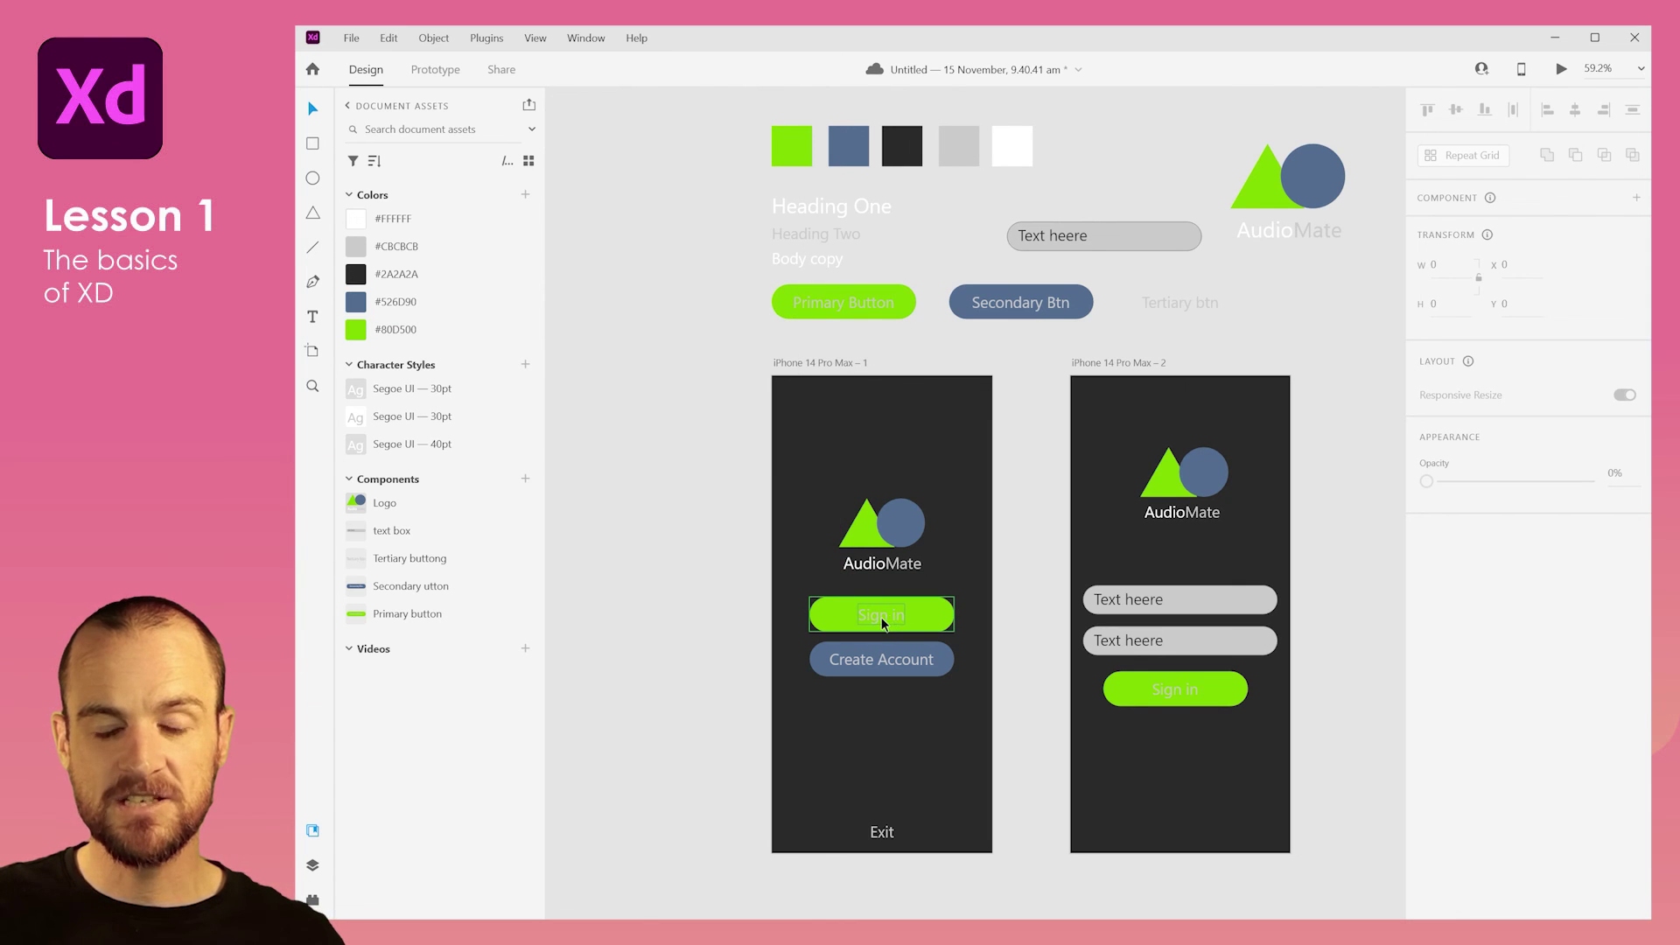
scroll(884, 623, "up", 3)
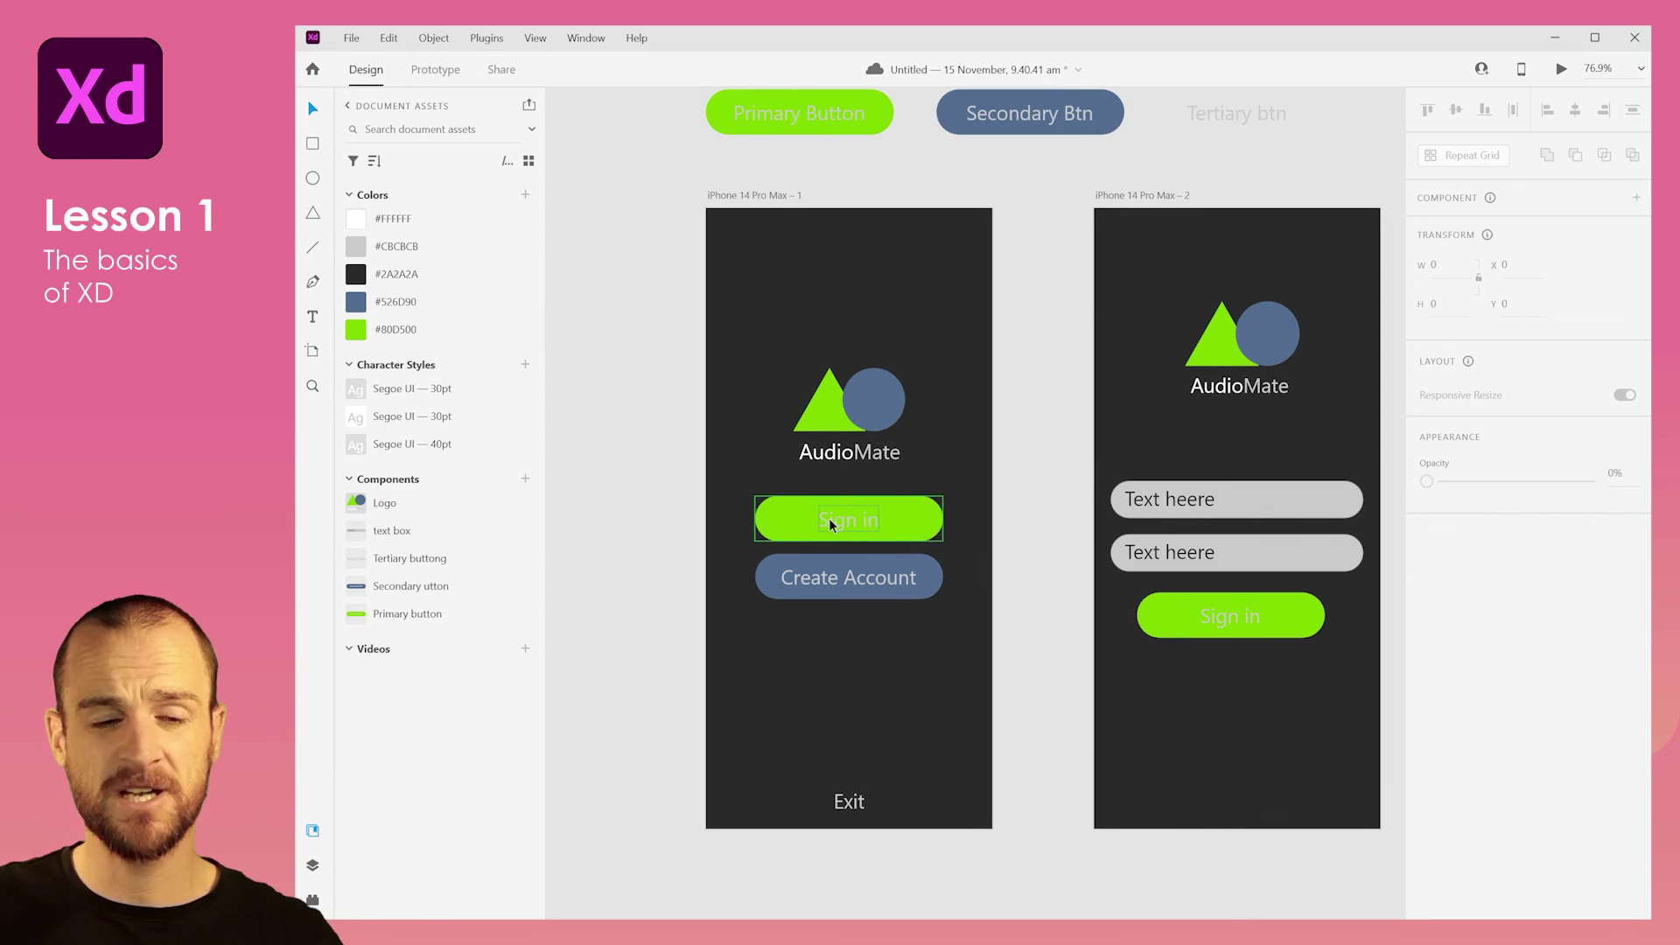
left_click(785, 522)
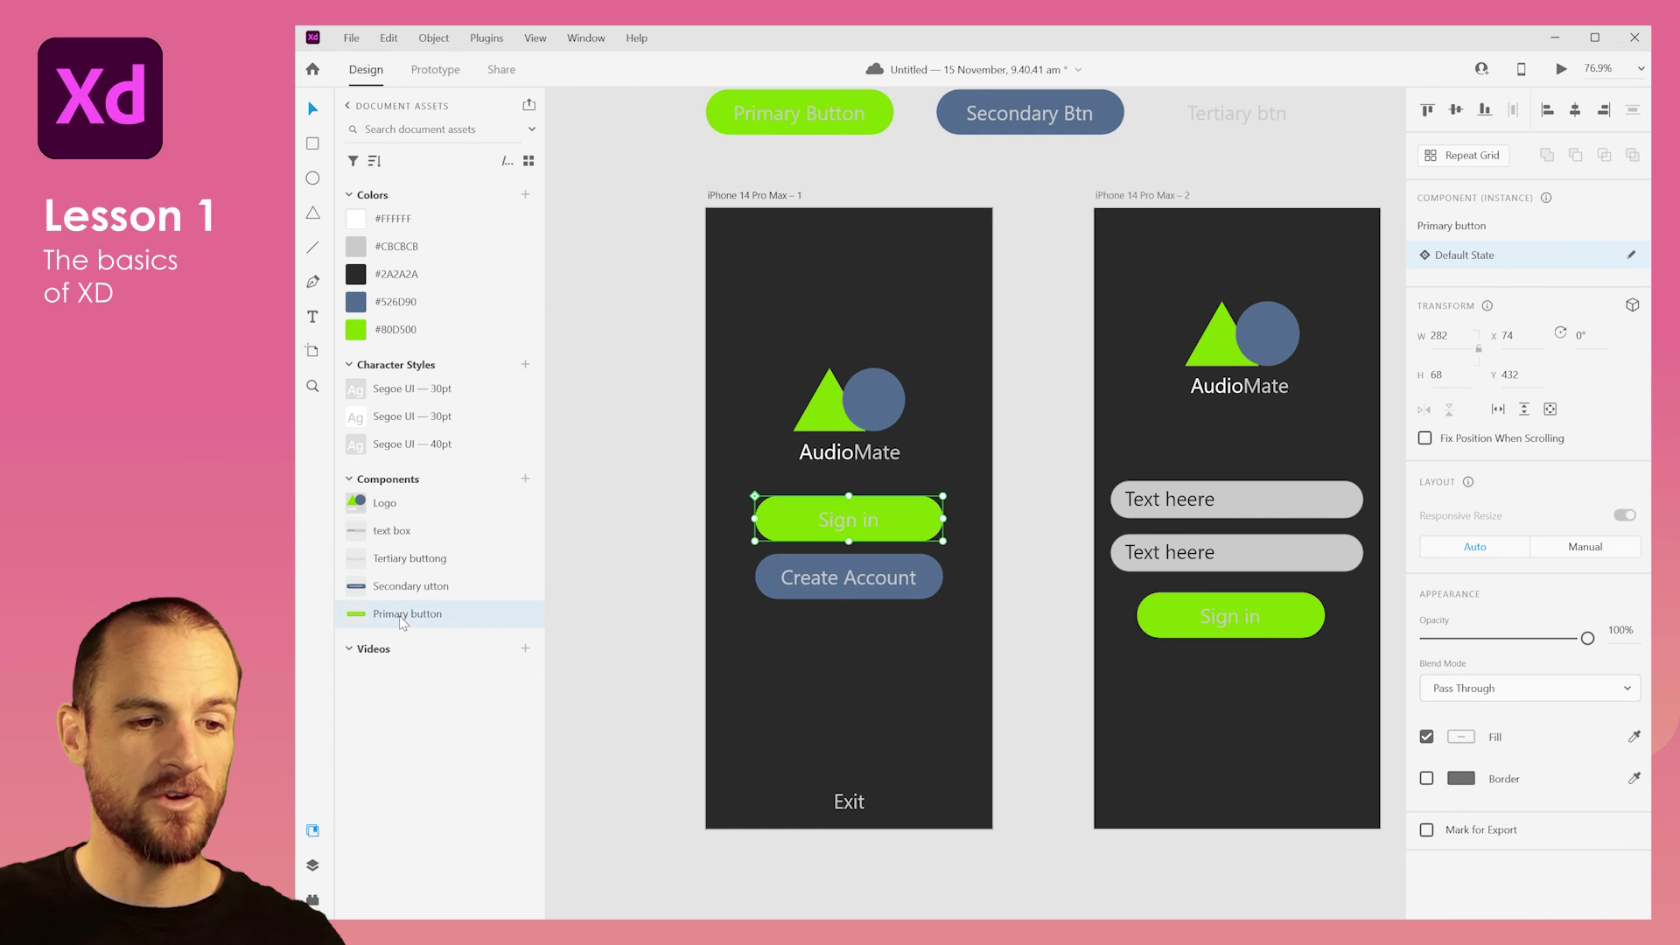
scroll(901, 578, "up", 3)
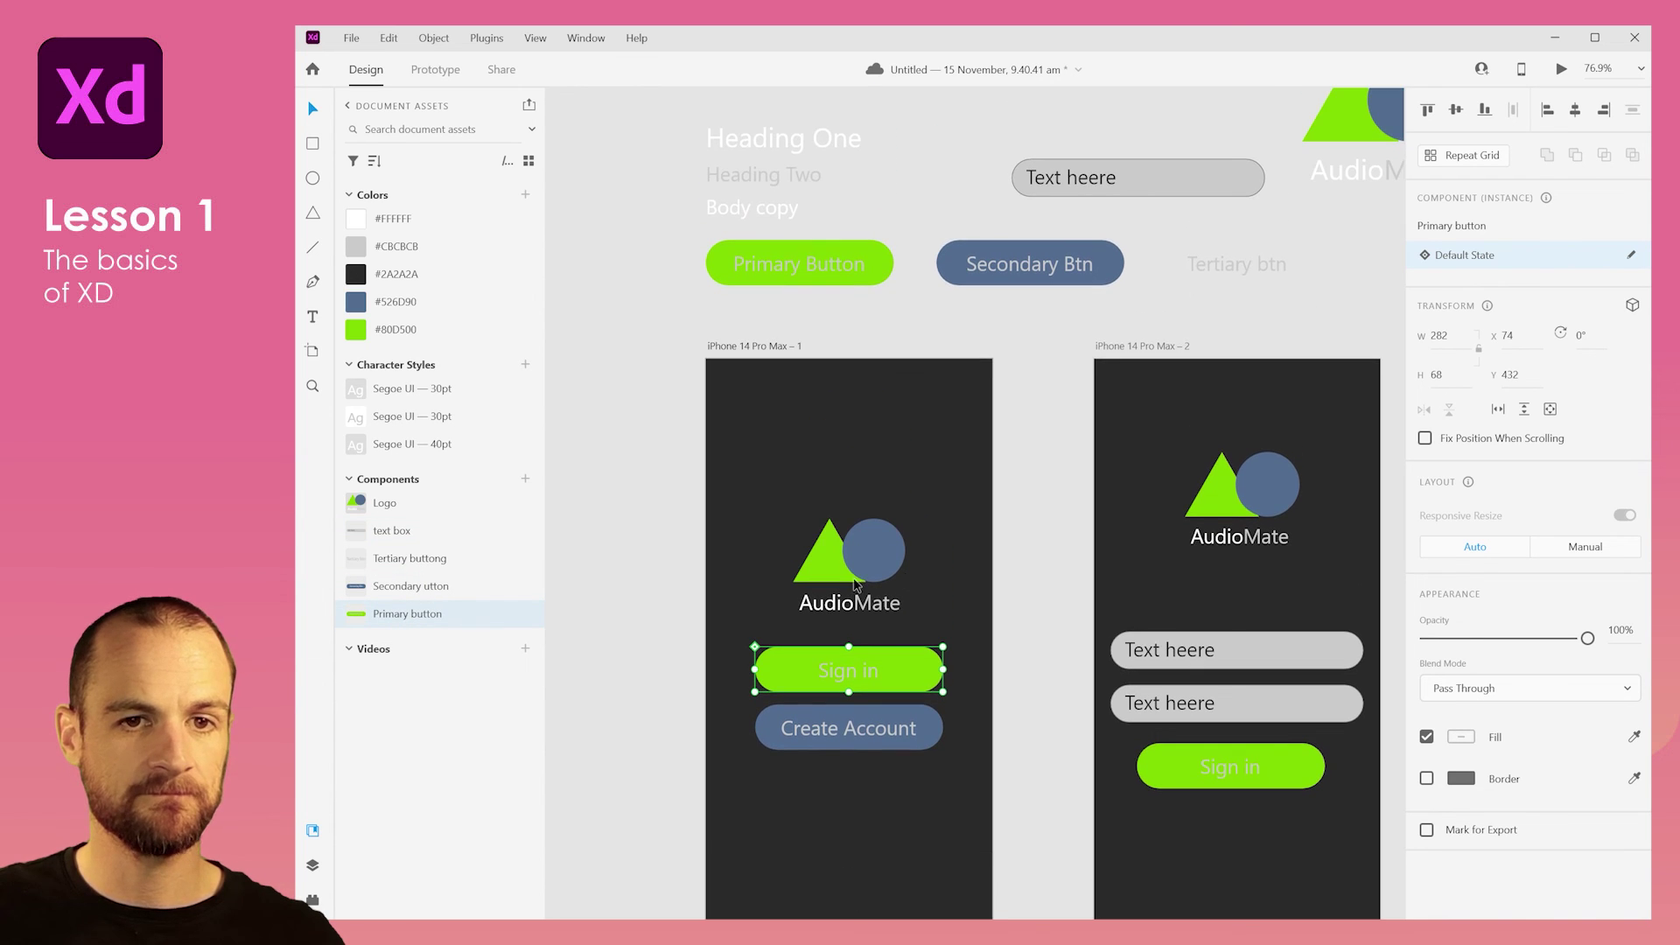
right_click(403, 616)
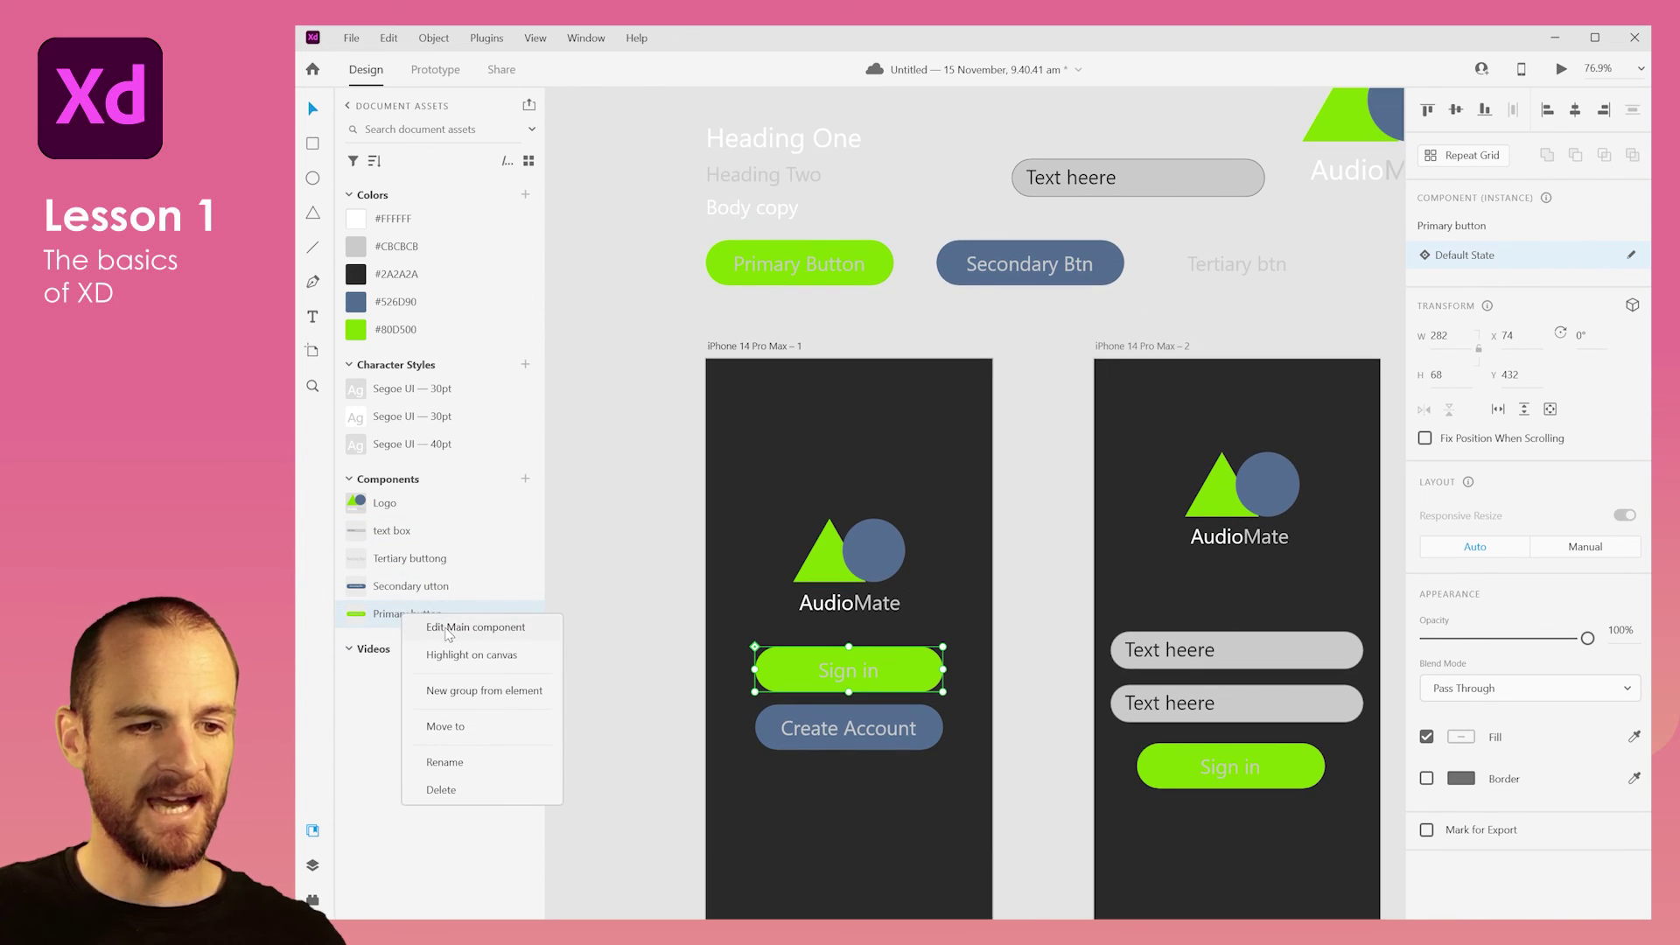
left_click(448, 629)
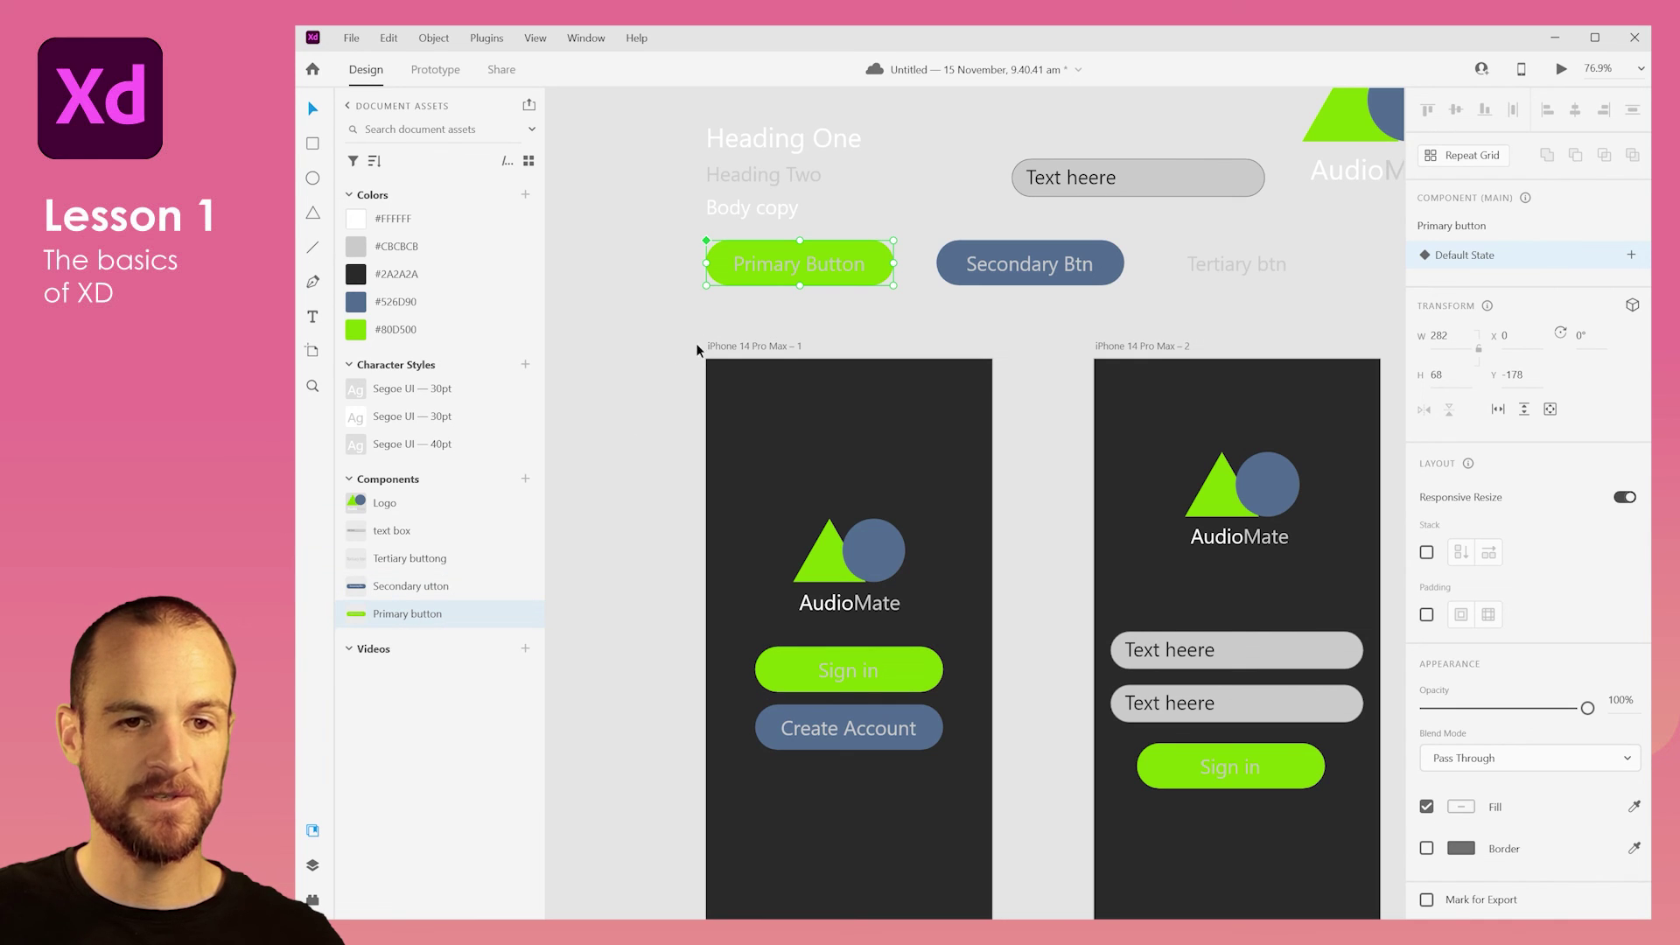
double_click(826, 261)
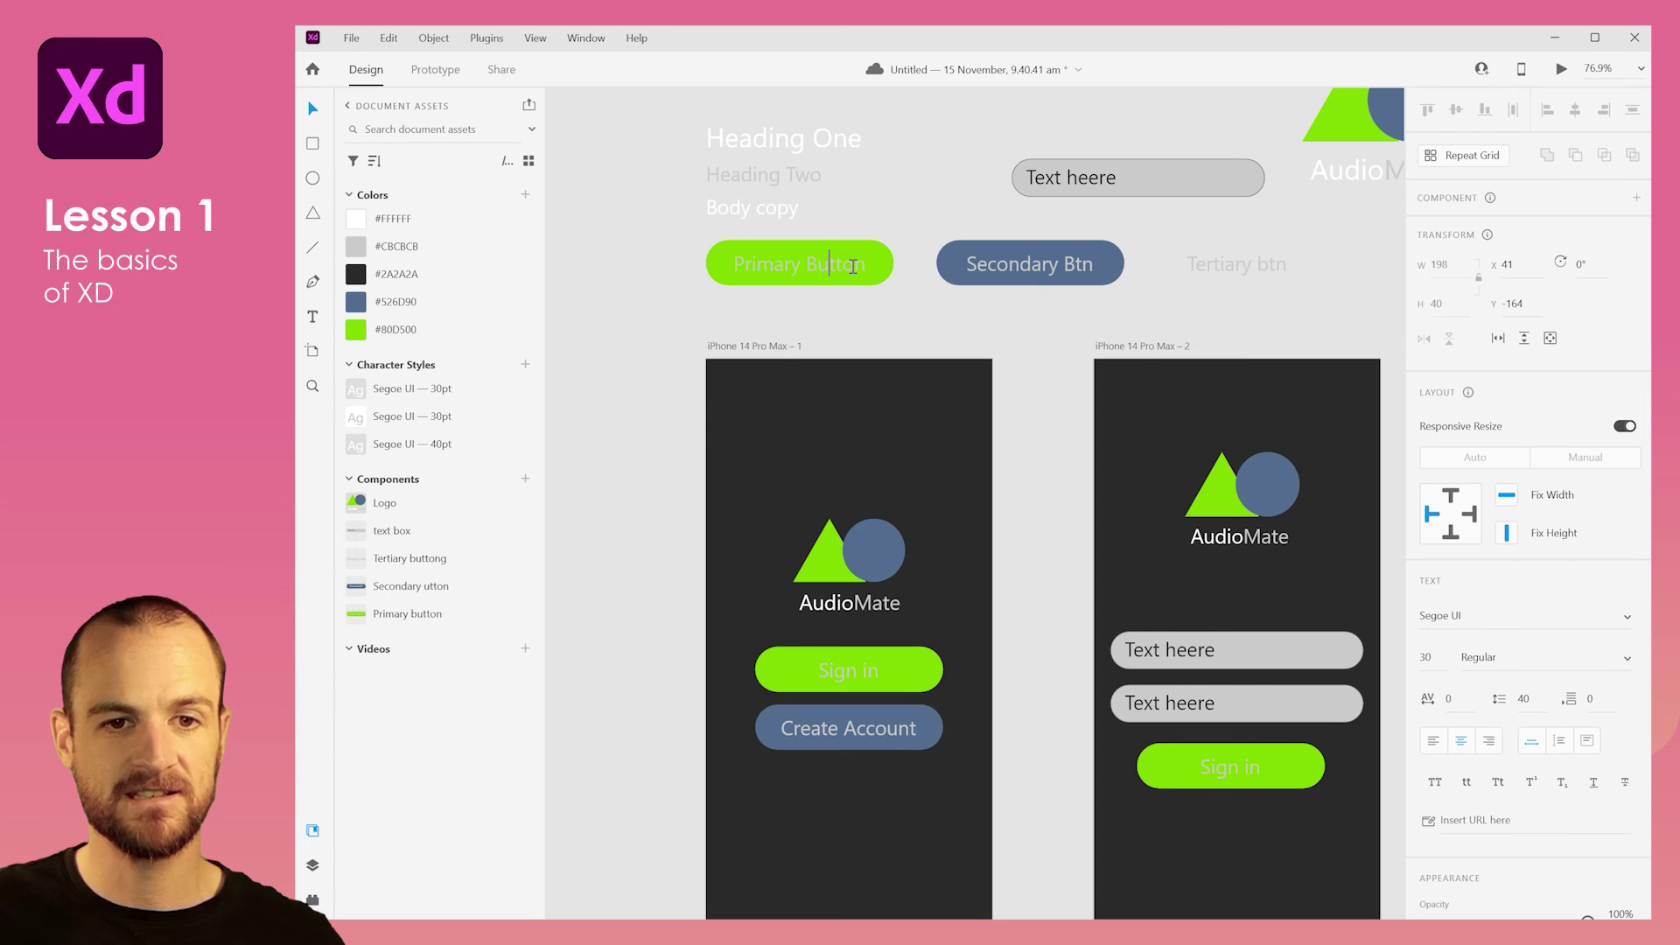
double_click(853, 264)
left_click(423, 217)
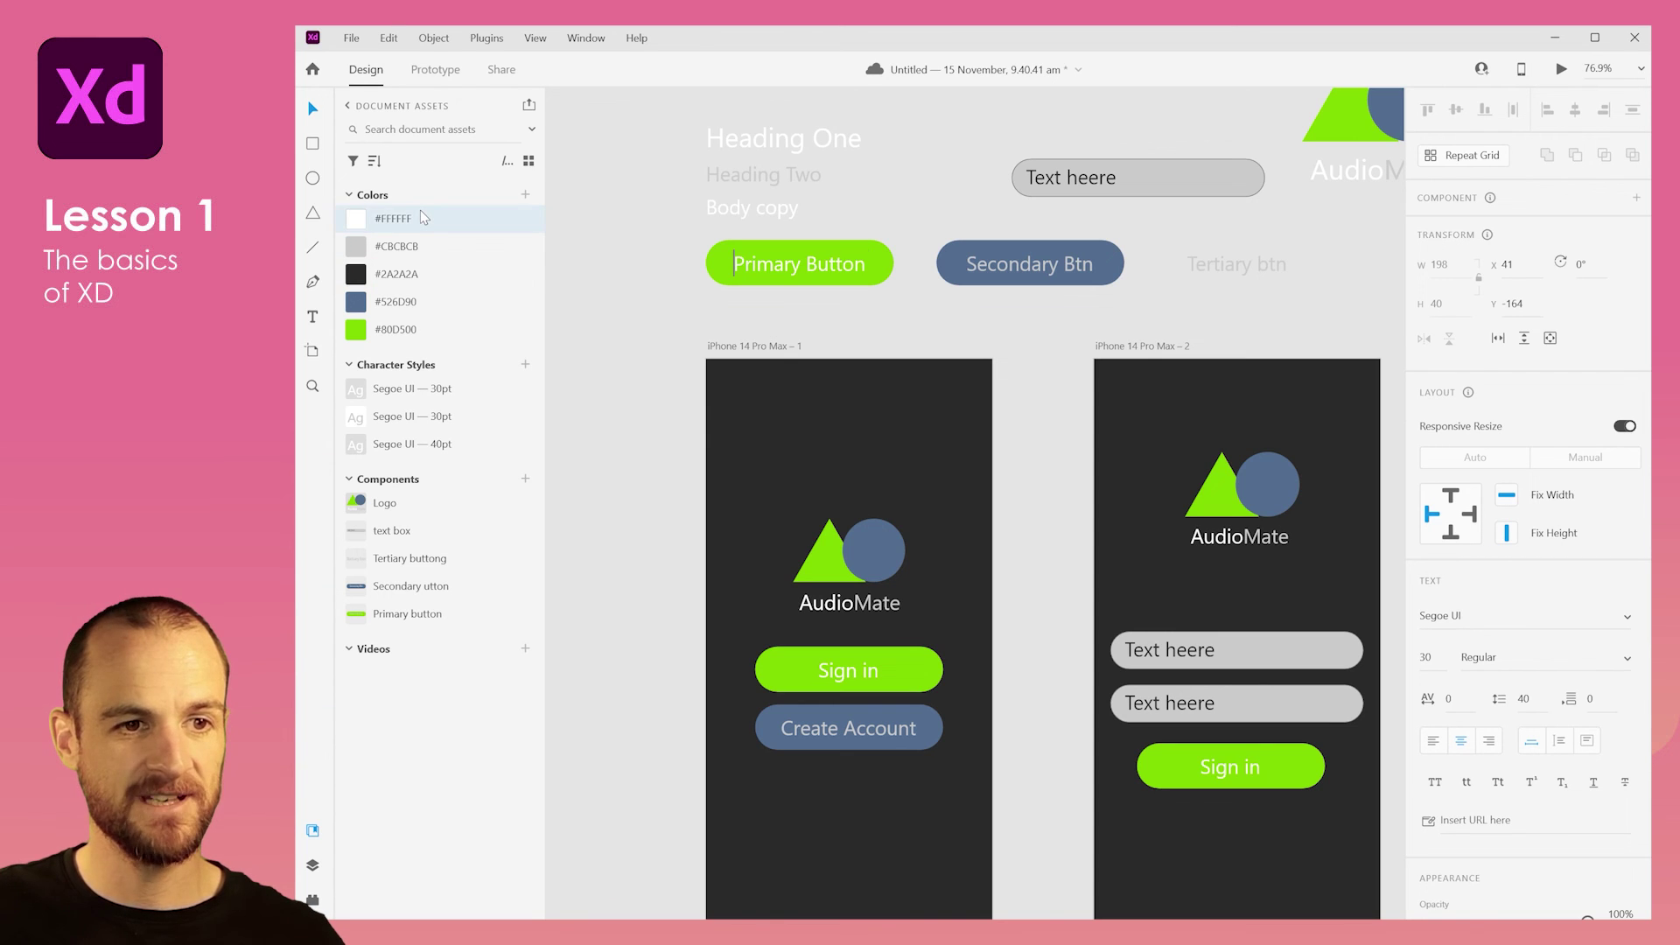
left_click(315, 108)
left_click(613, 289)
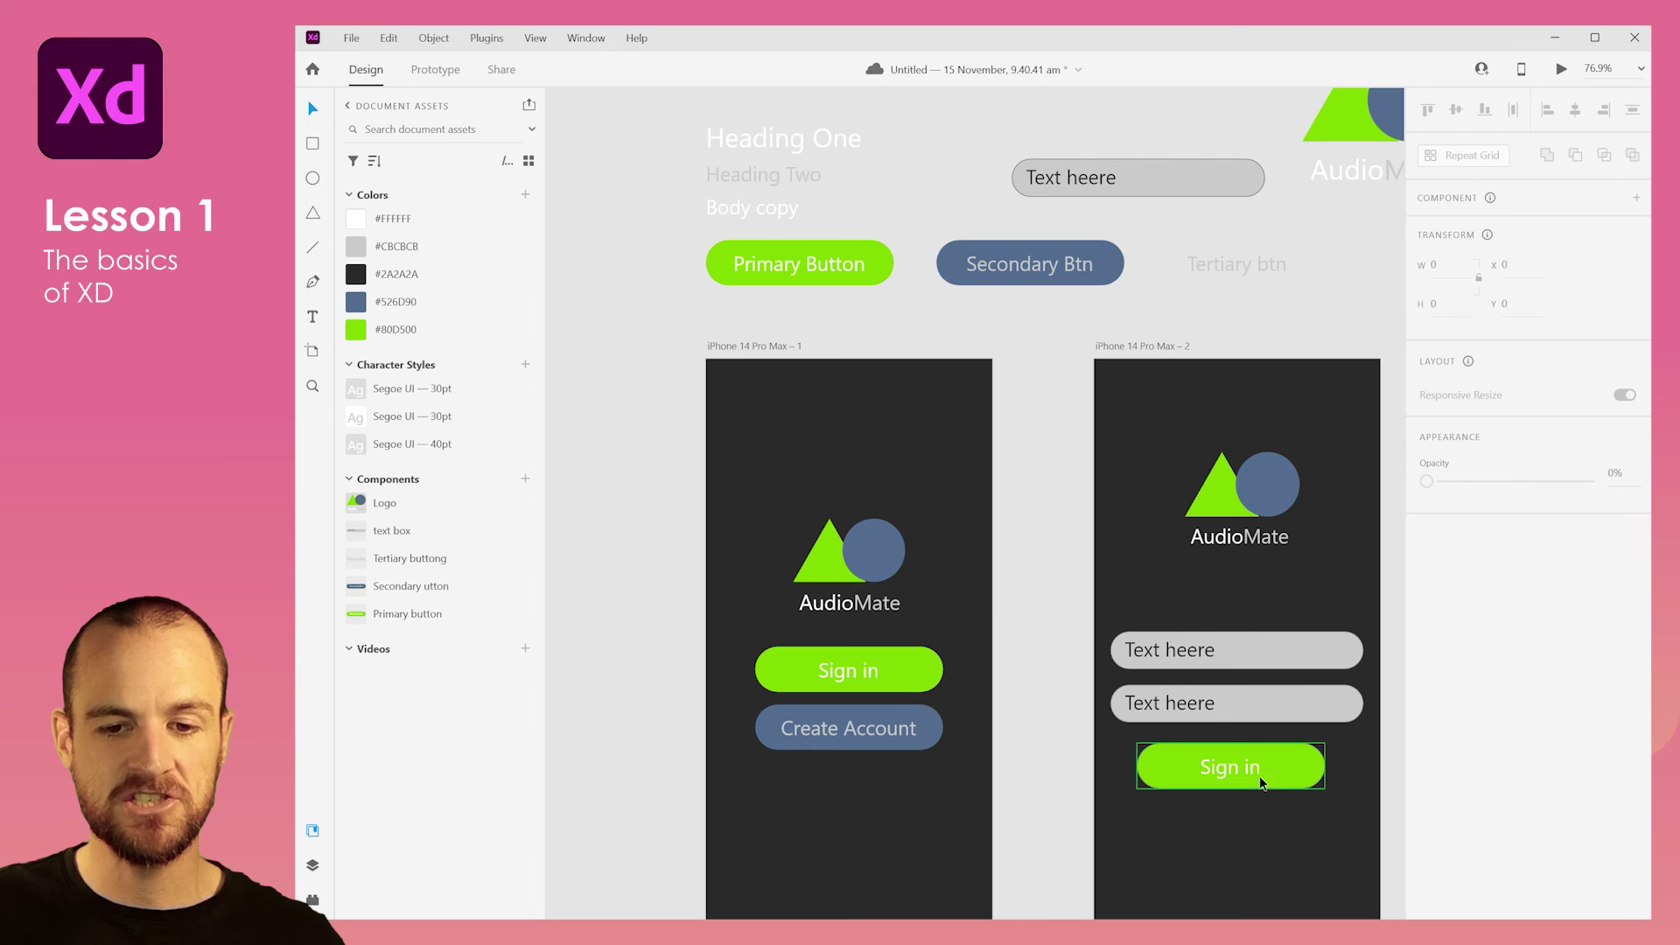
scroll(1252, 316, "up", 1)
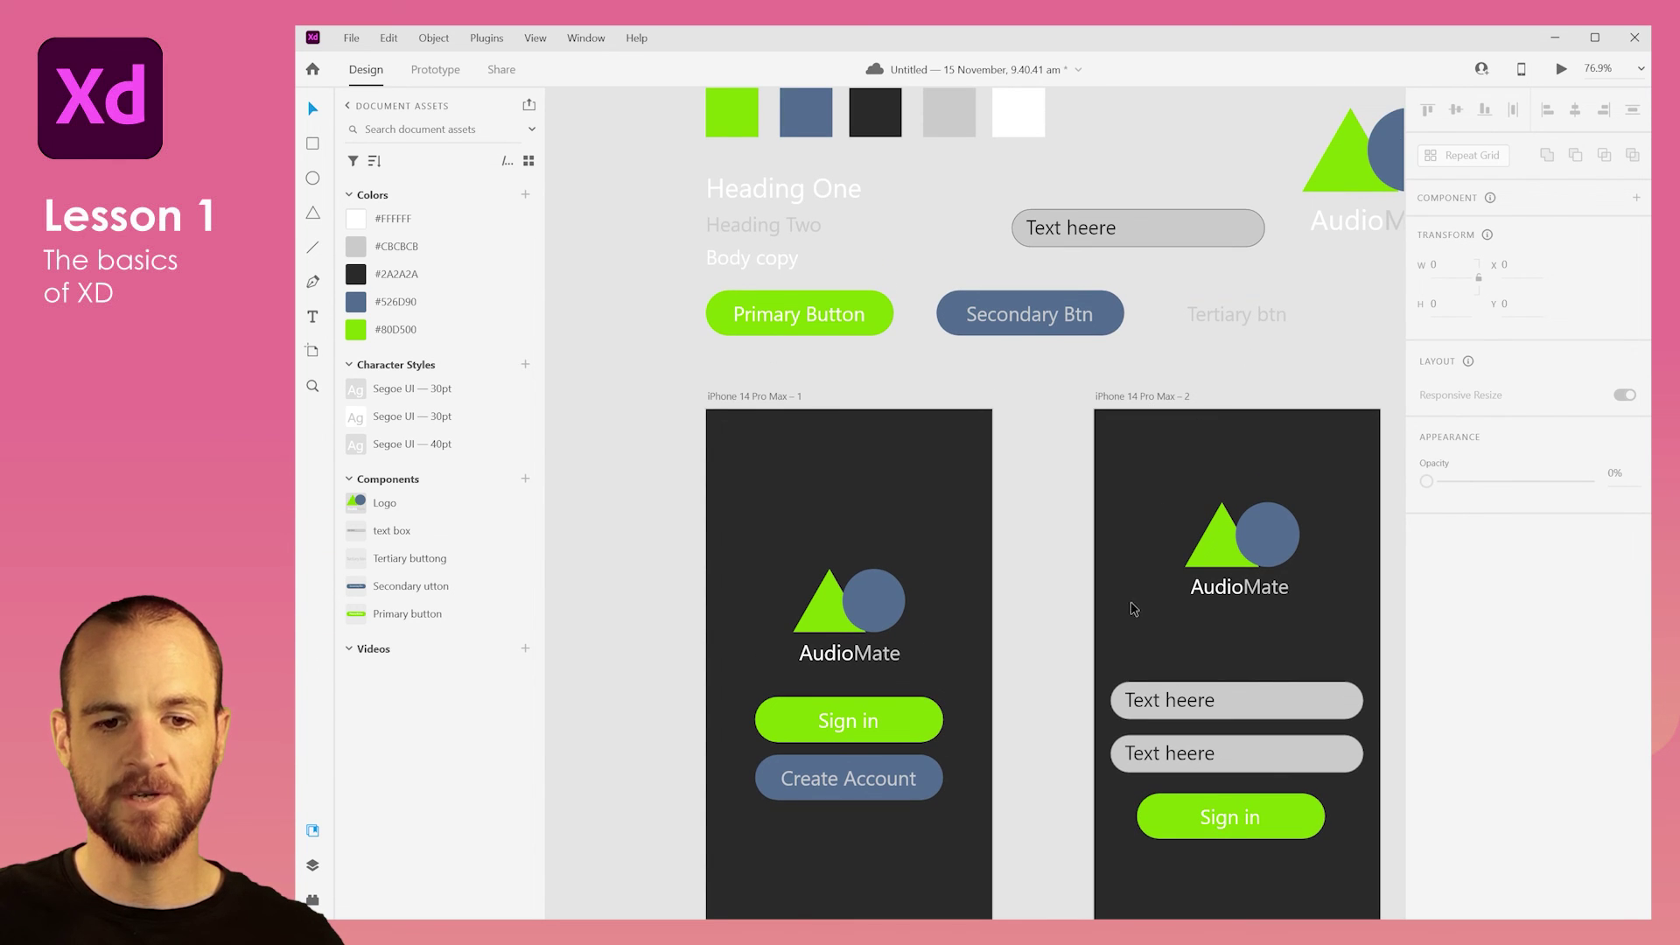
scroll(1006, 465, "down", 4)
scroll(1006, 464, "right", 2)
scroll(968, 537, "down", 3)
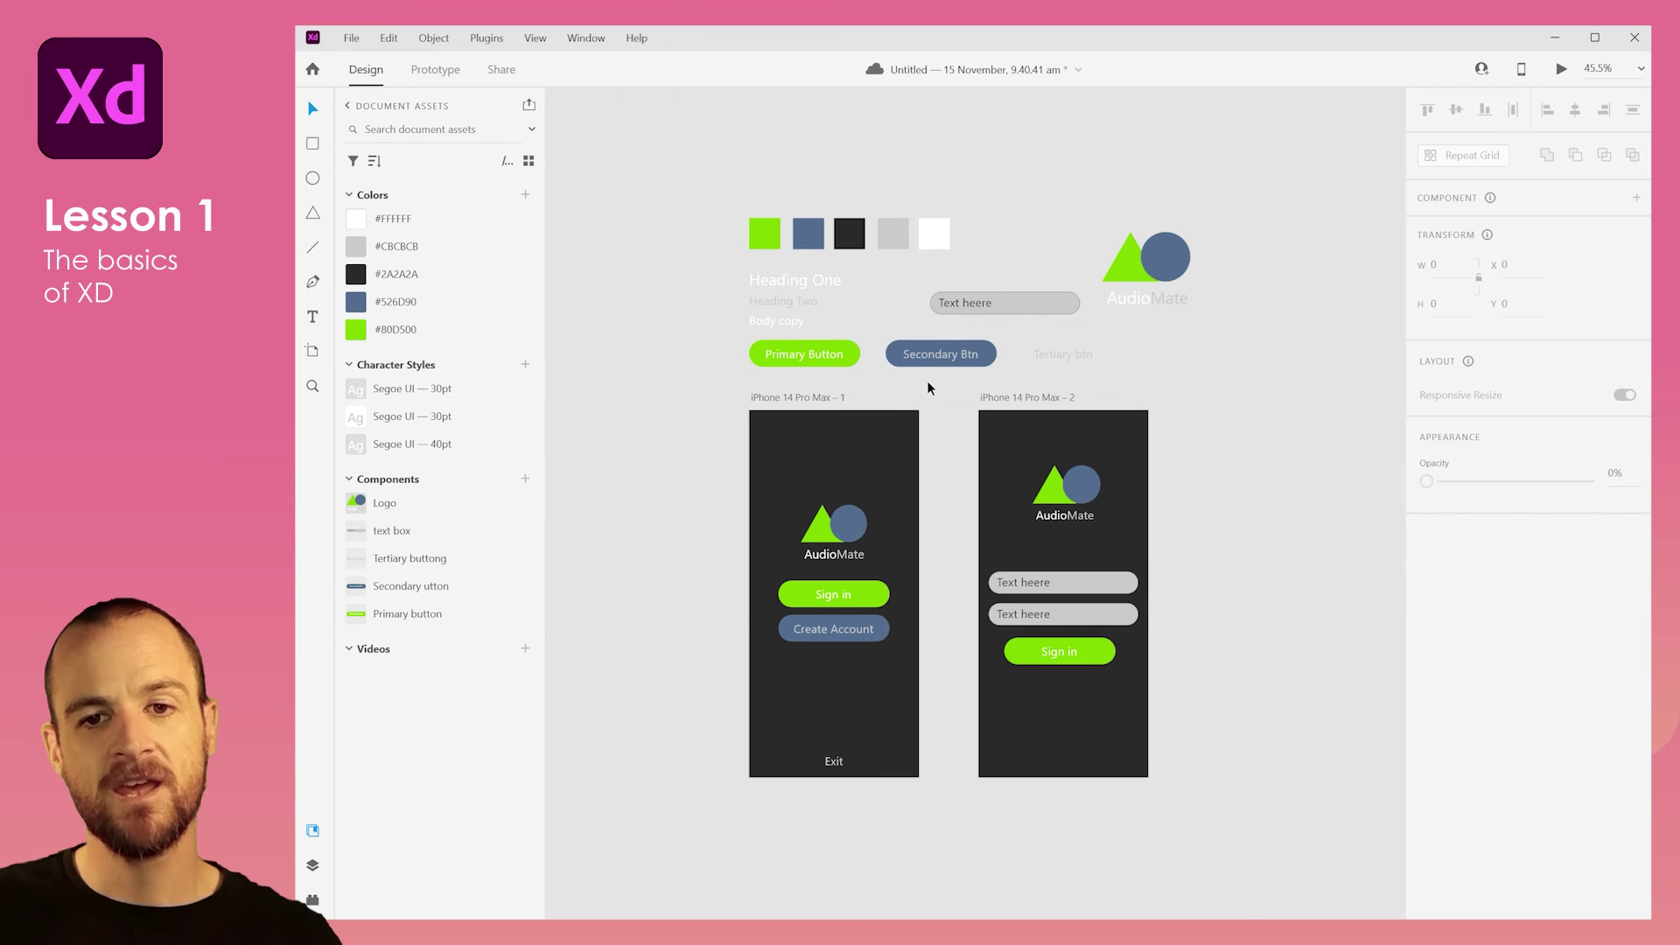
left_click_drag(1117, 475, 1027, 467)
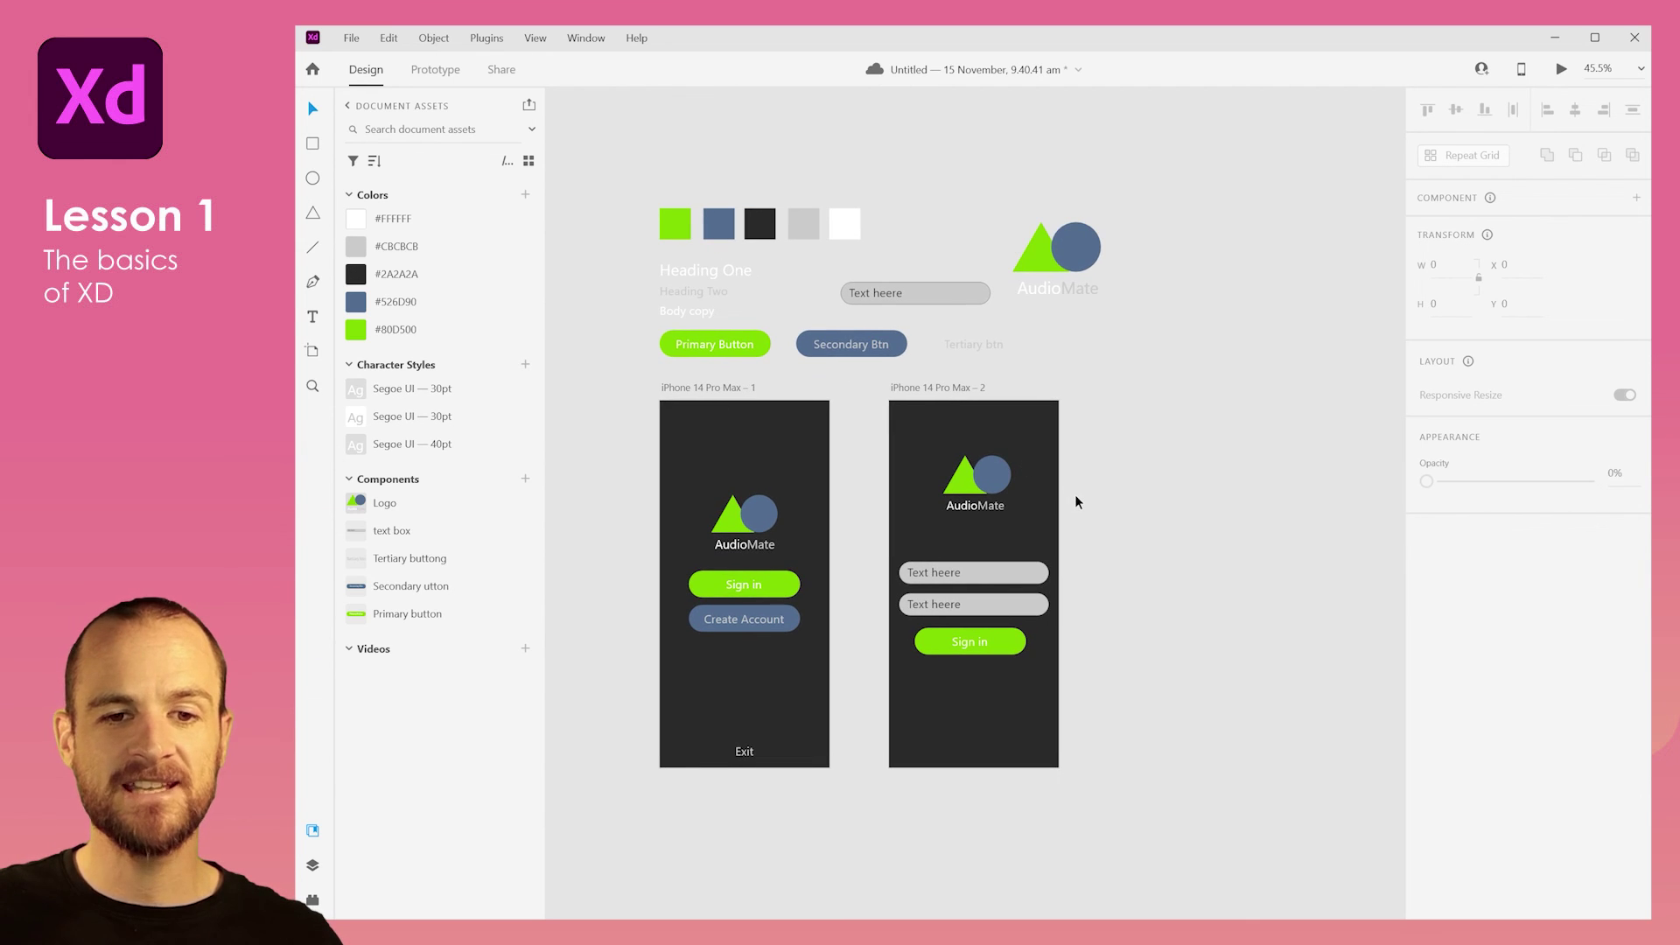